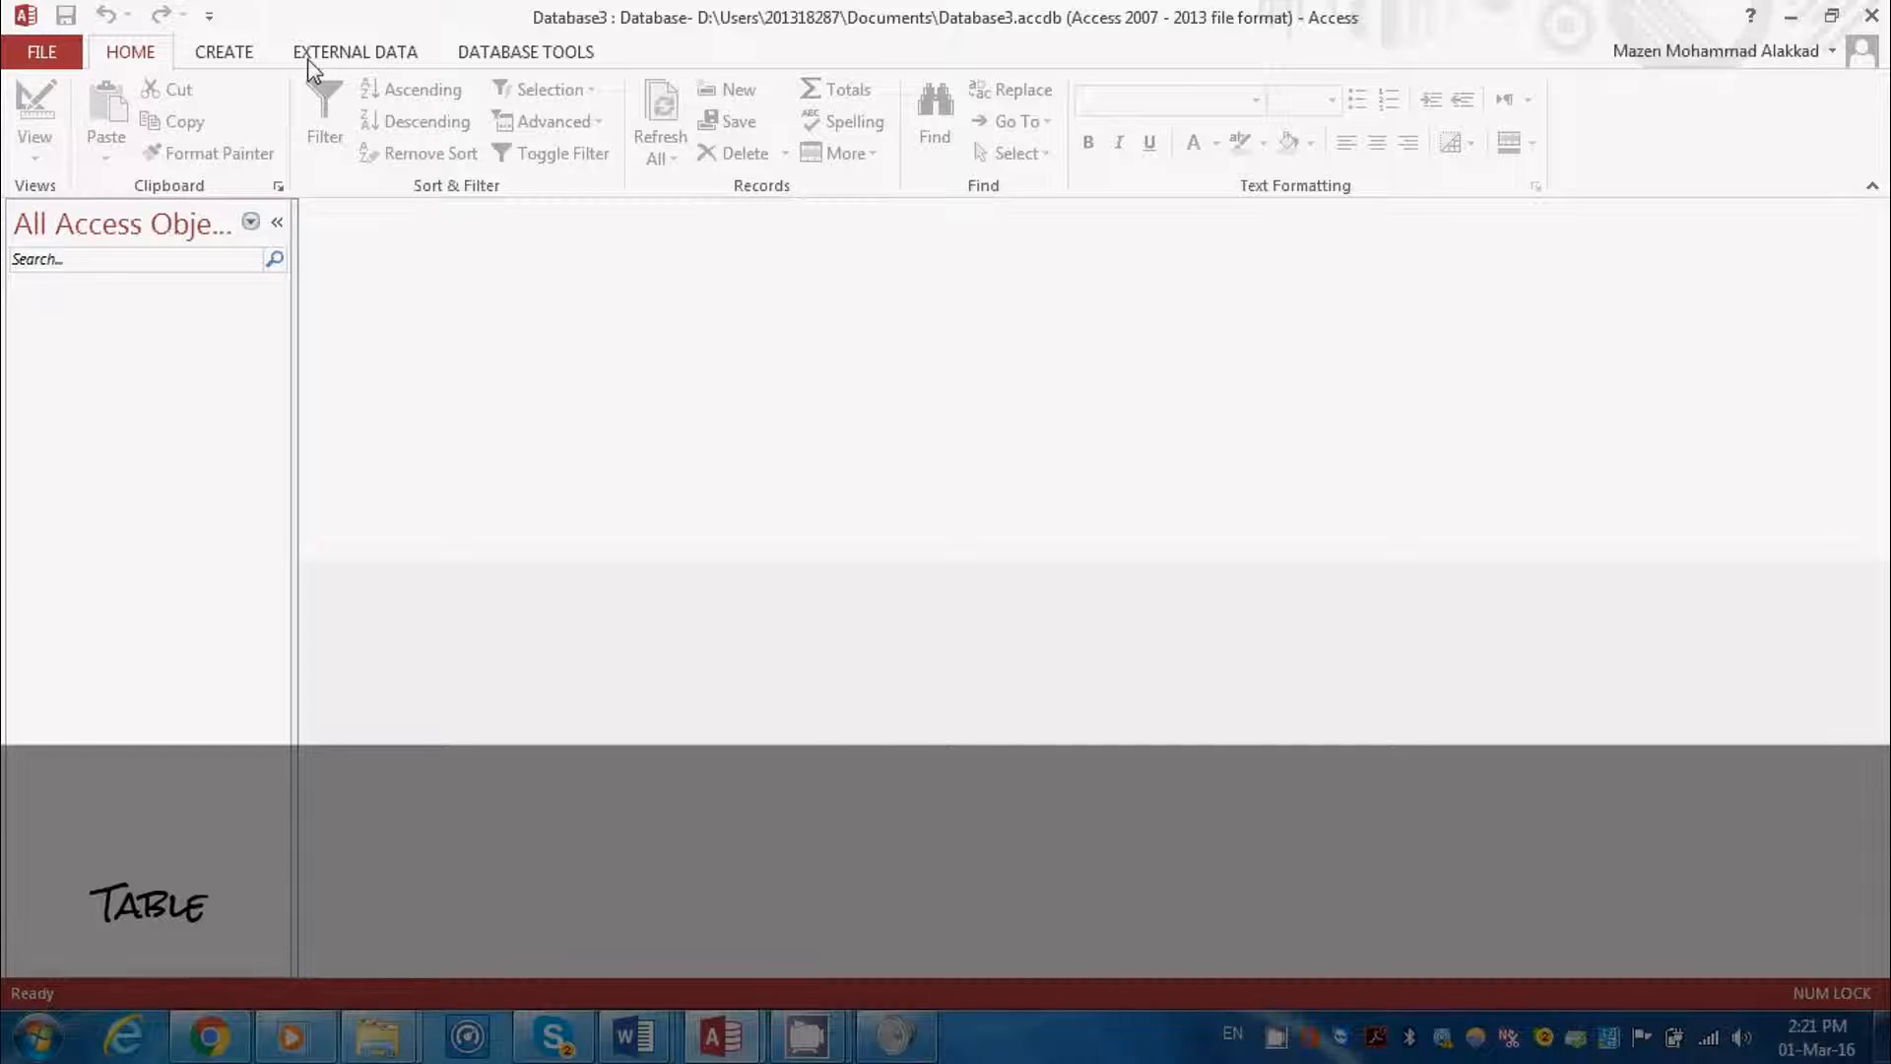
Create a new table in Design view and add a CompanyName field with the Short Text data type
left_click(231, 57)
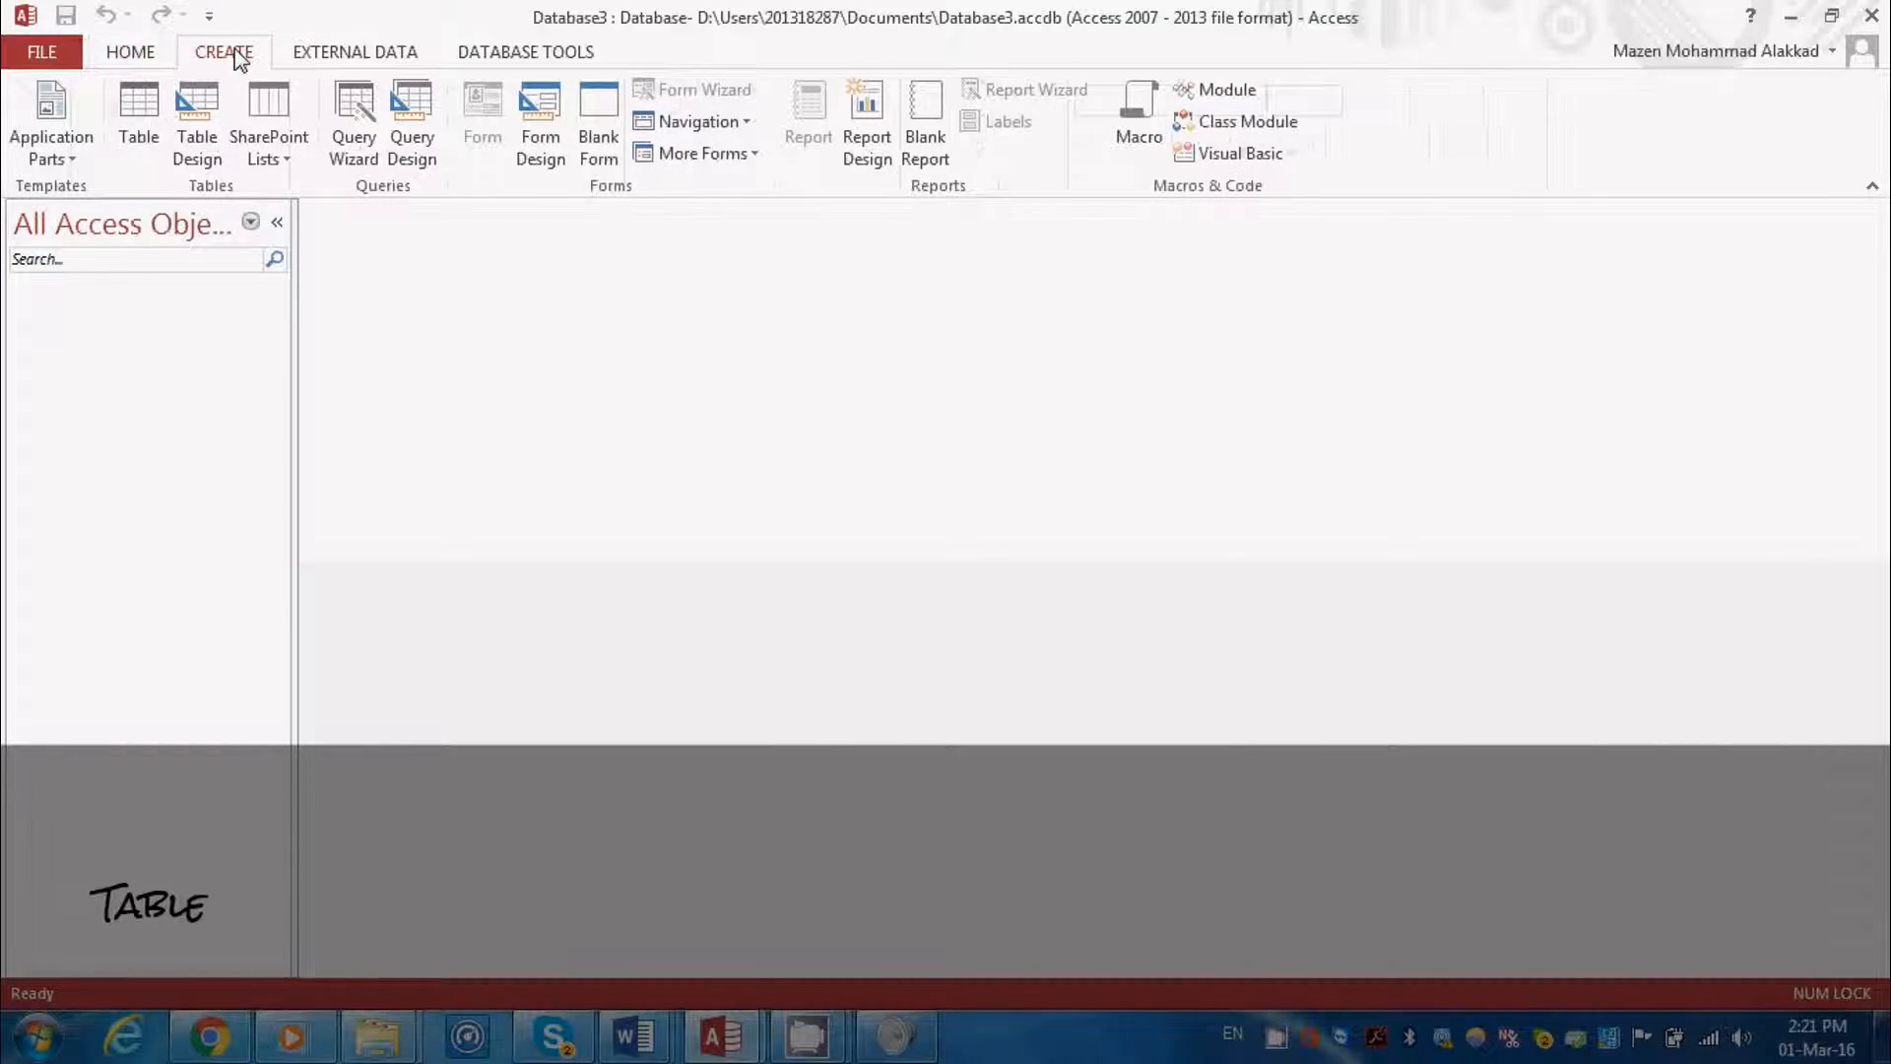
left_click(195, 134)
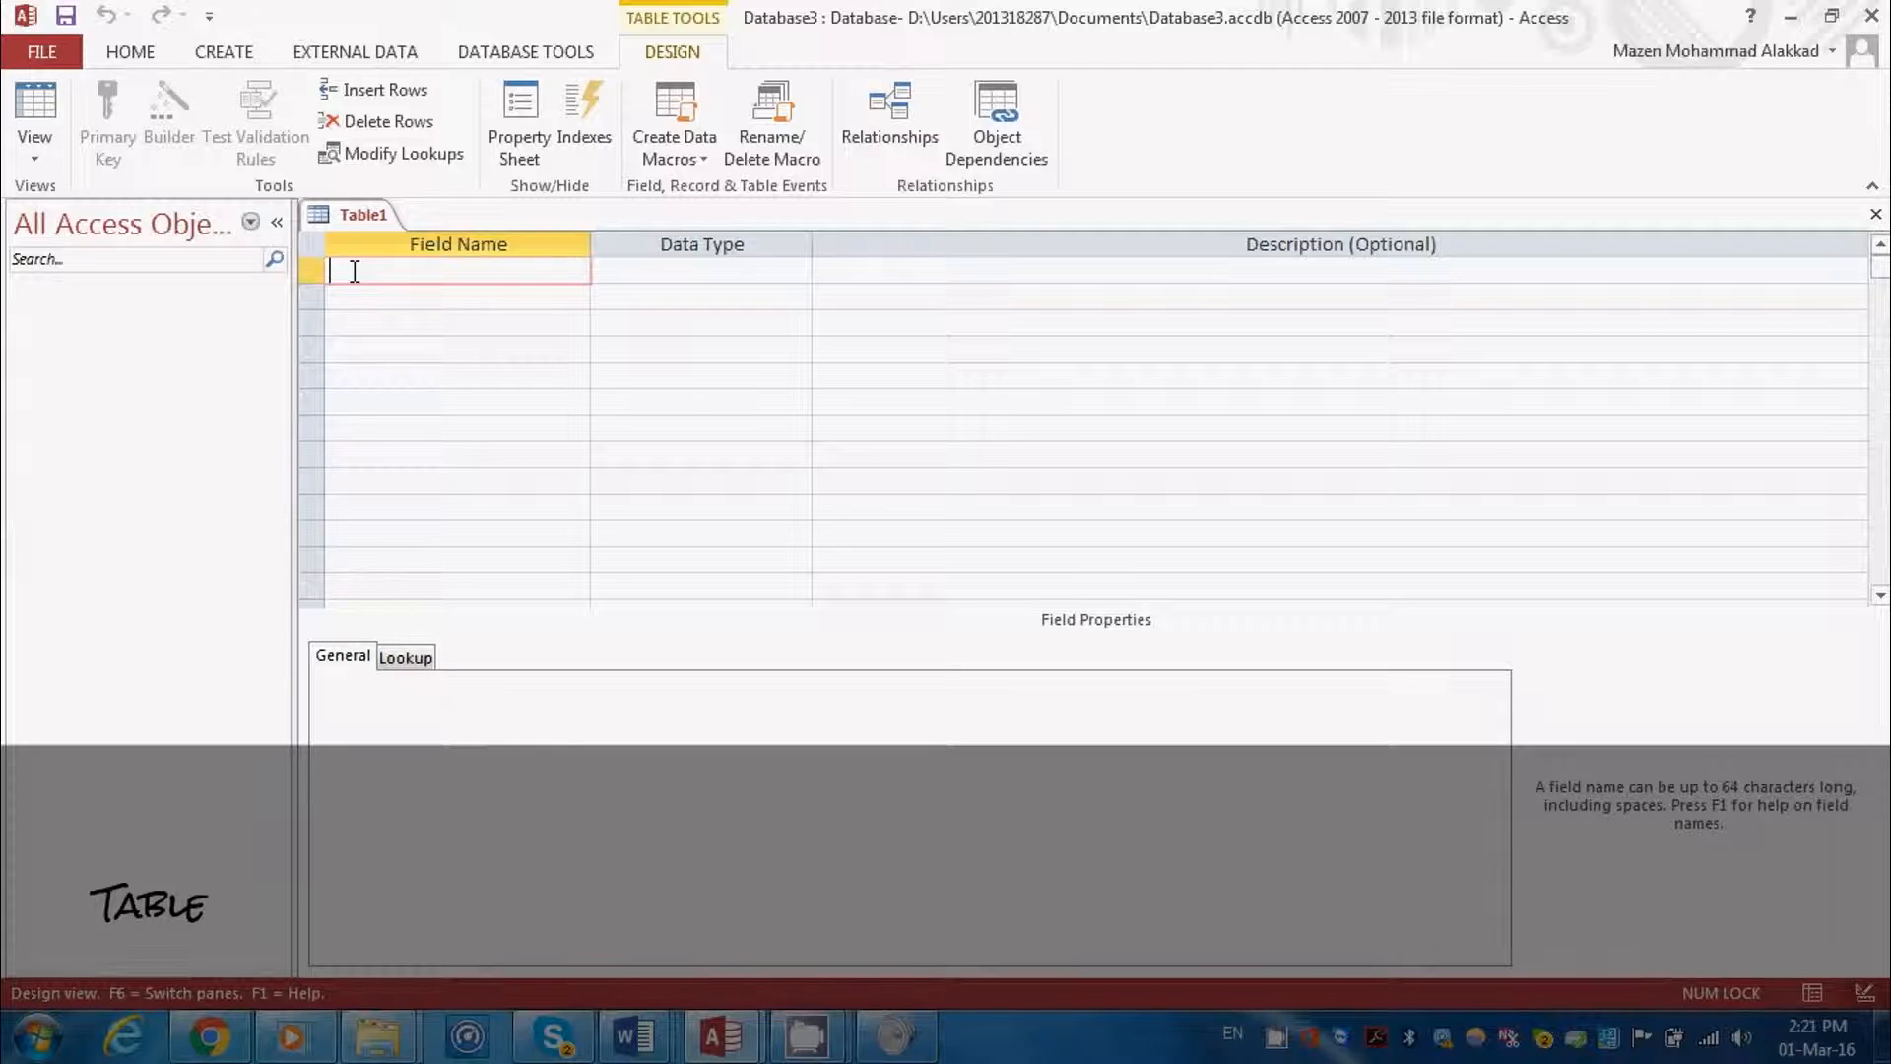
type("company")
type("Name")
left_click(597, 280)
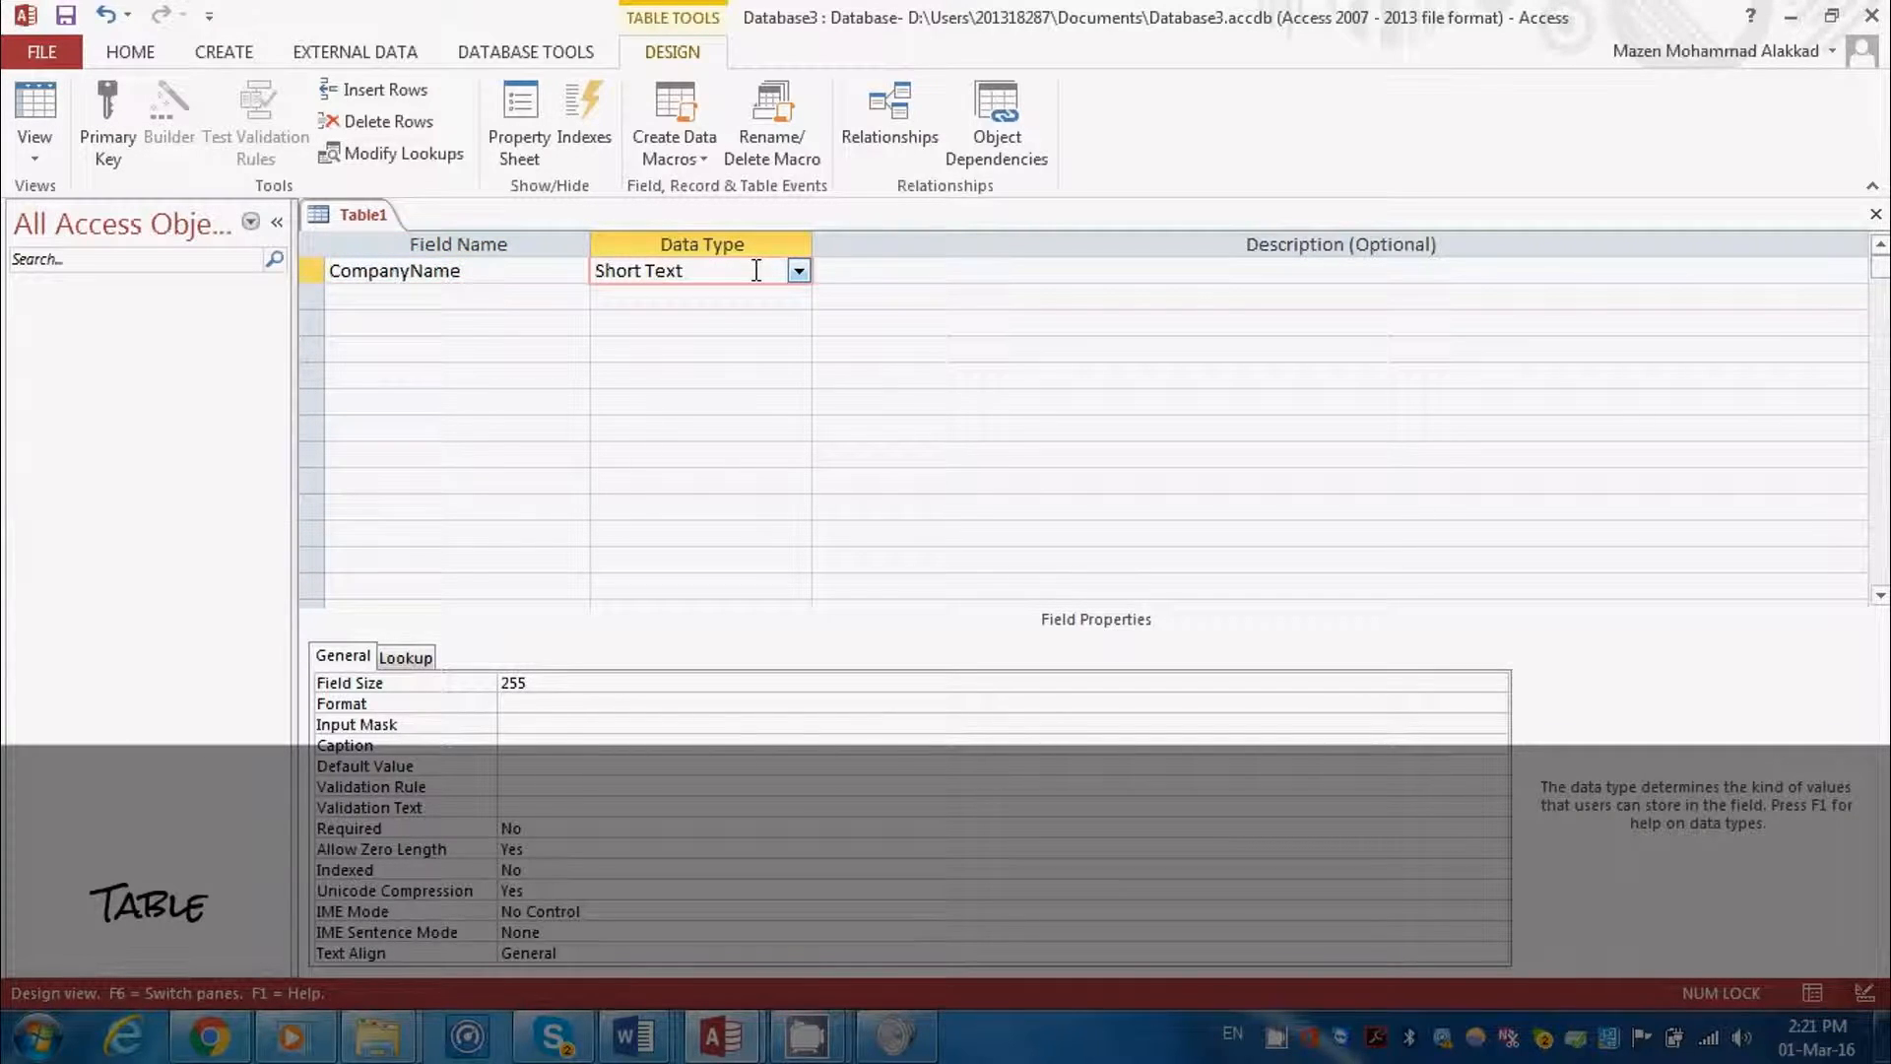
Add a second field named CompanyContact, keeping Short Text as its data type
left_click(529, 298)
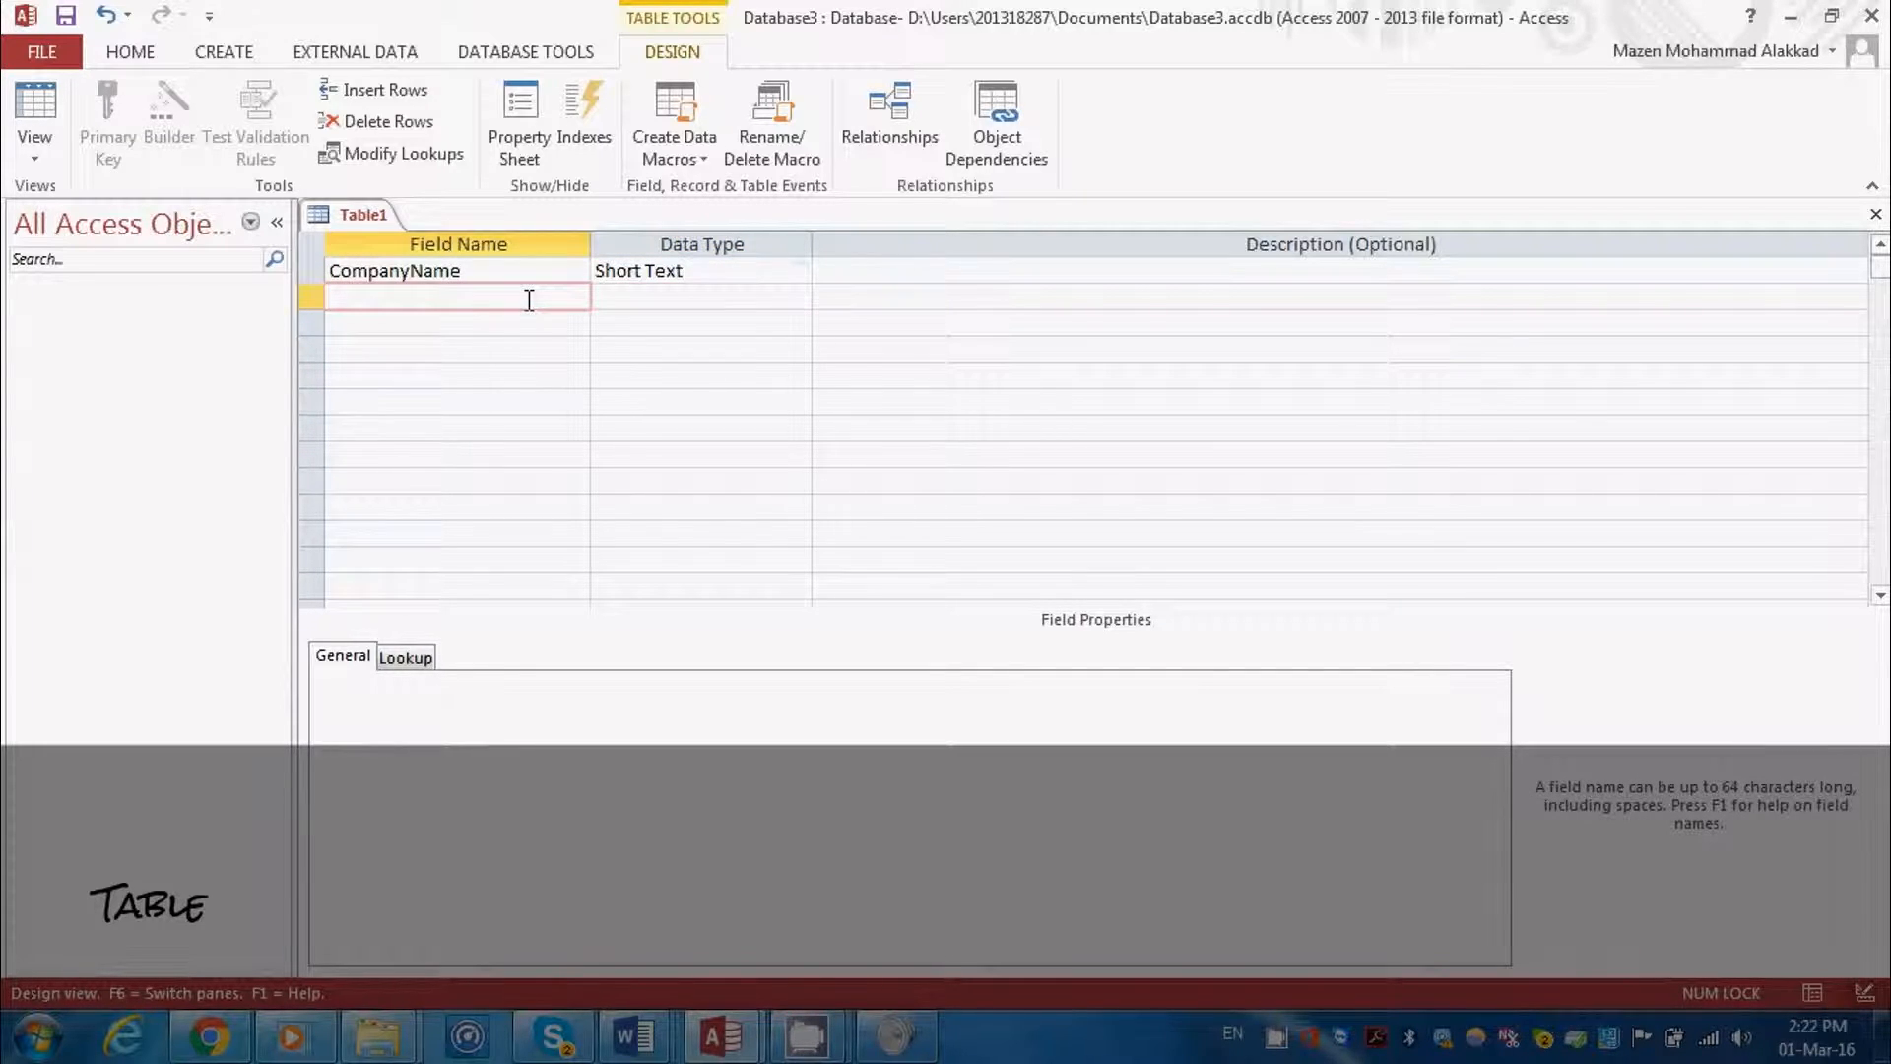
type("CompanyContact")
left_click(603, 296)
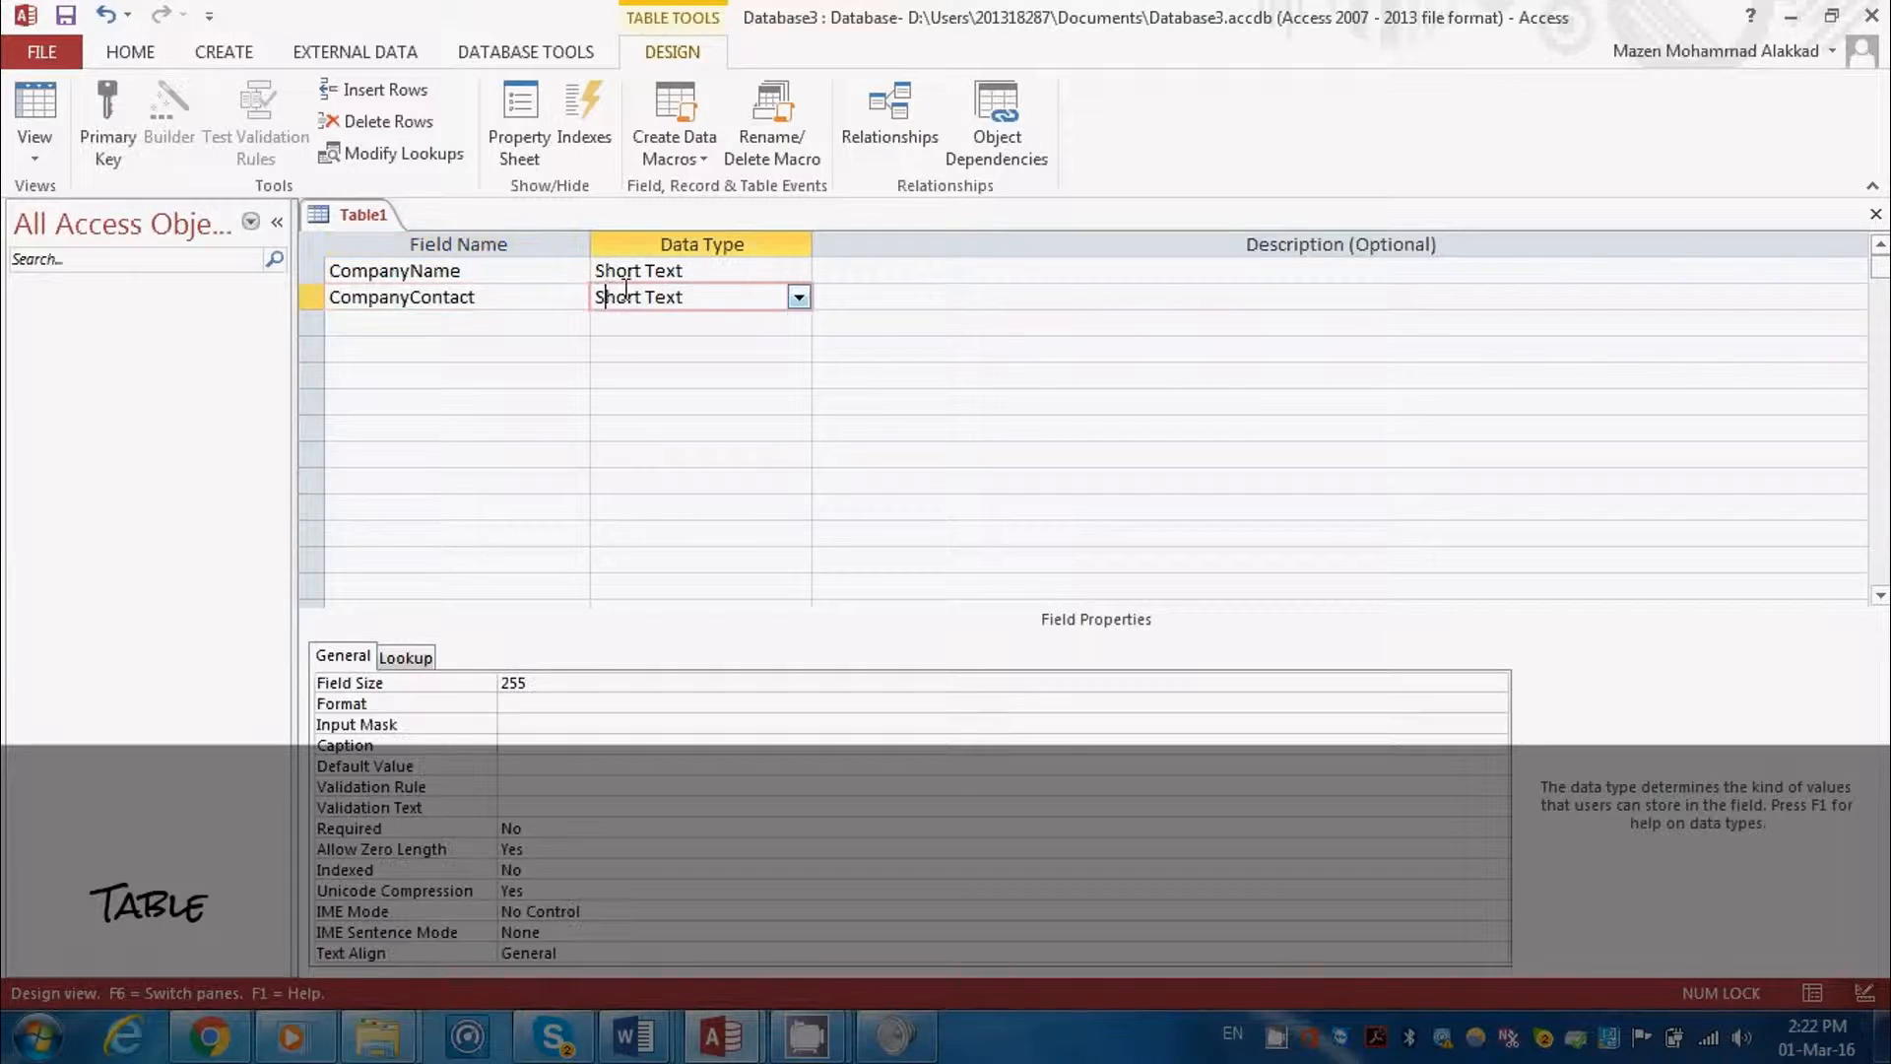
Add an Address field with the Short Text data type below CompanyContact
left_click(553, 324)
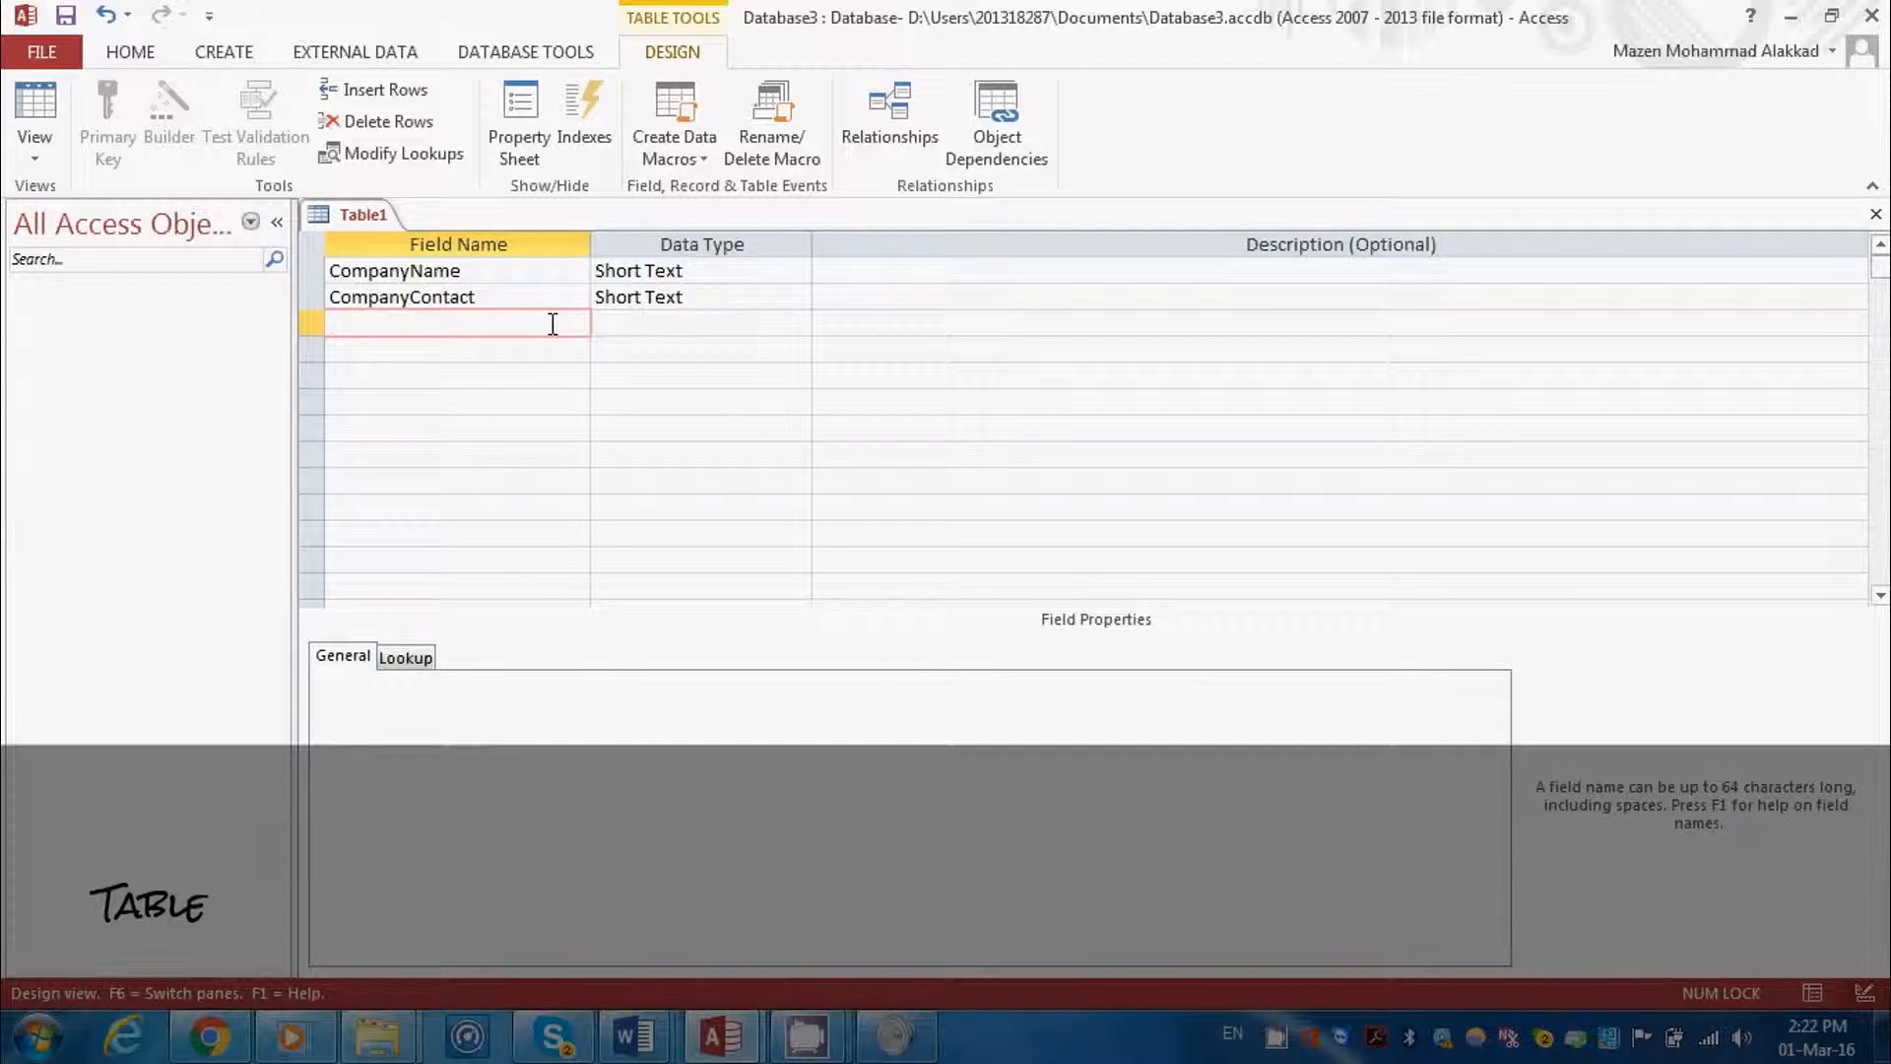
type("Address")
left_click(614, 324)
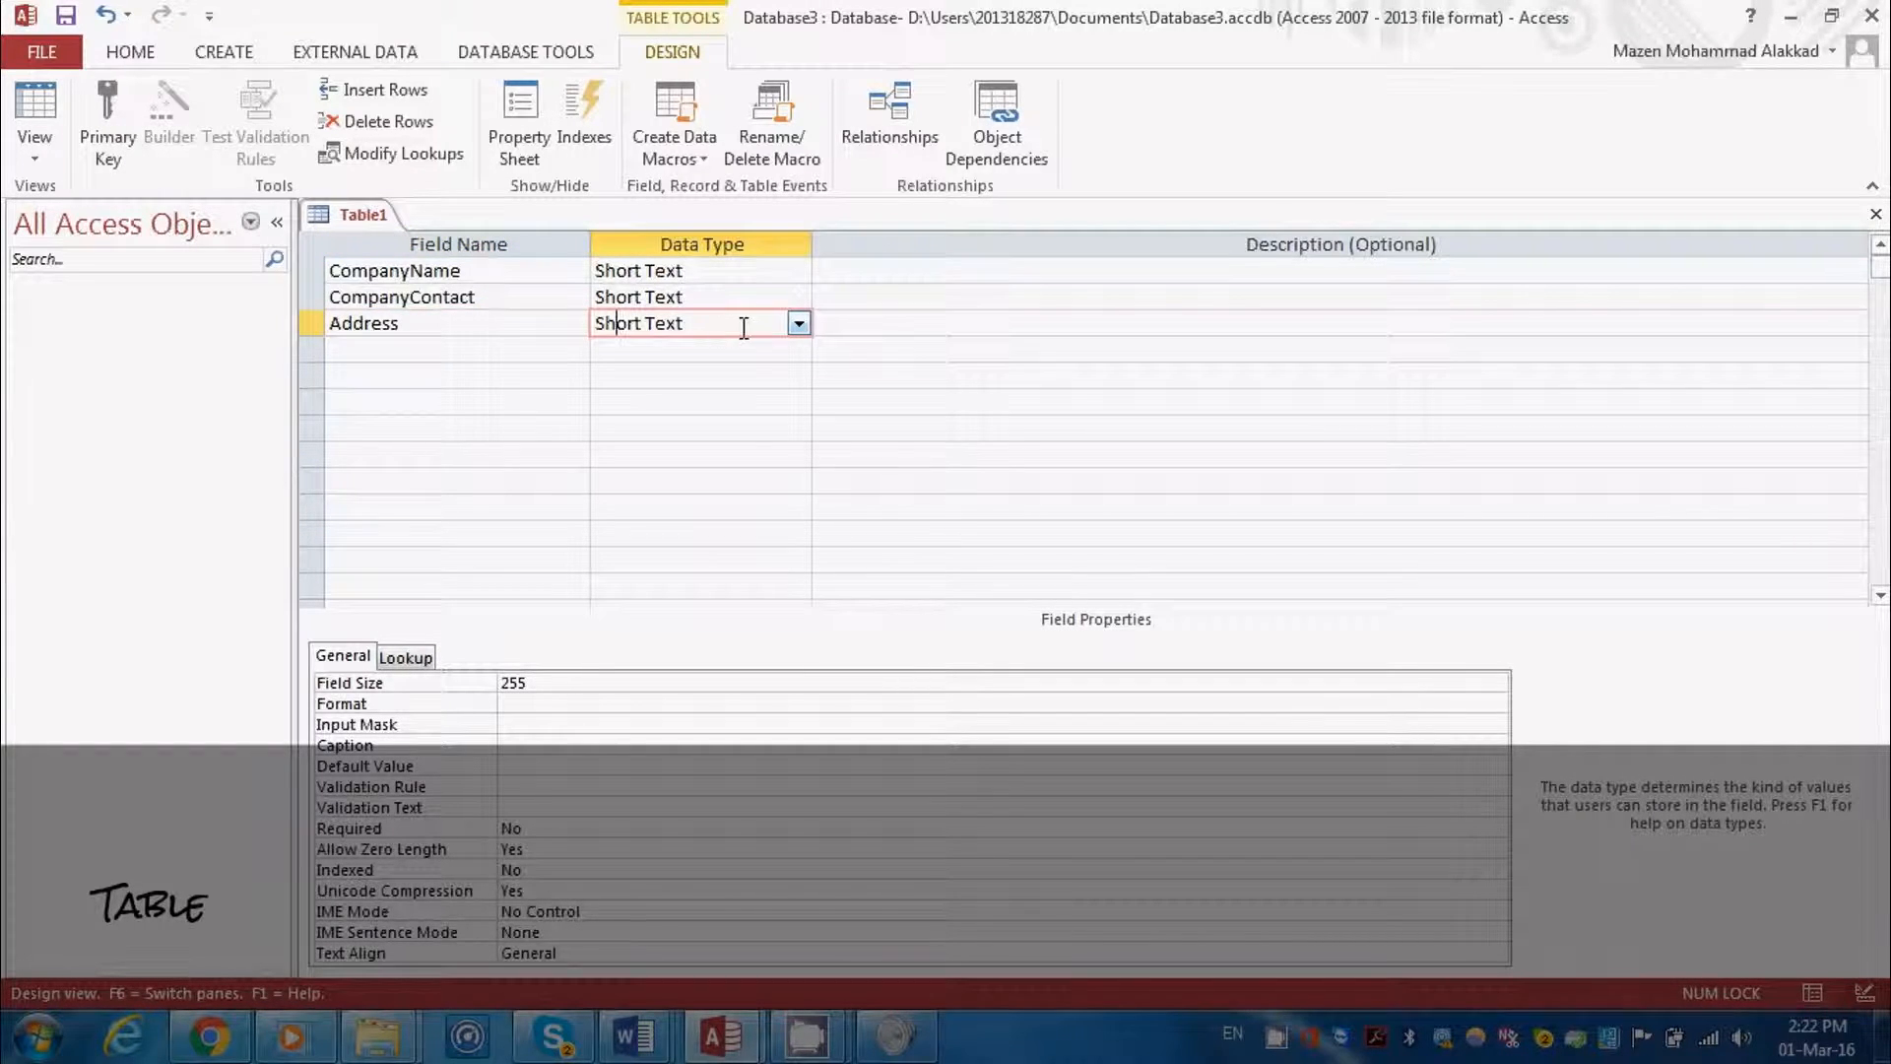
Add a CompanyID field below Address and set its data type to AutoNumber
left_click(533, 351)
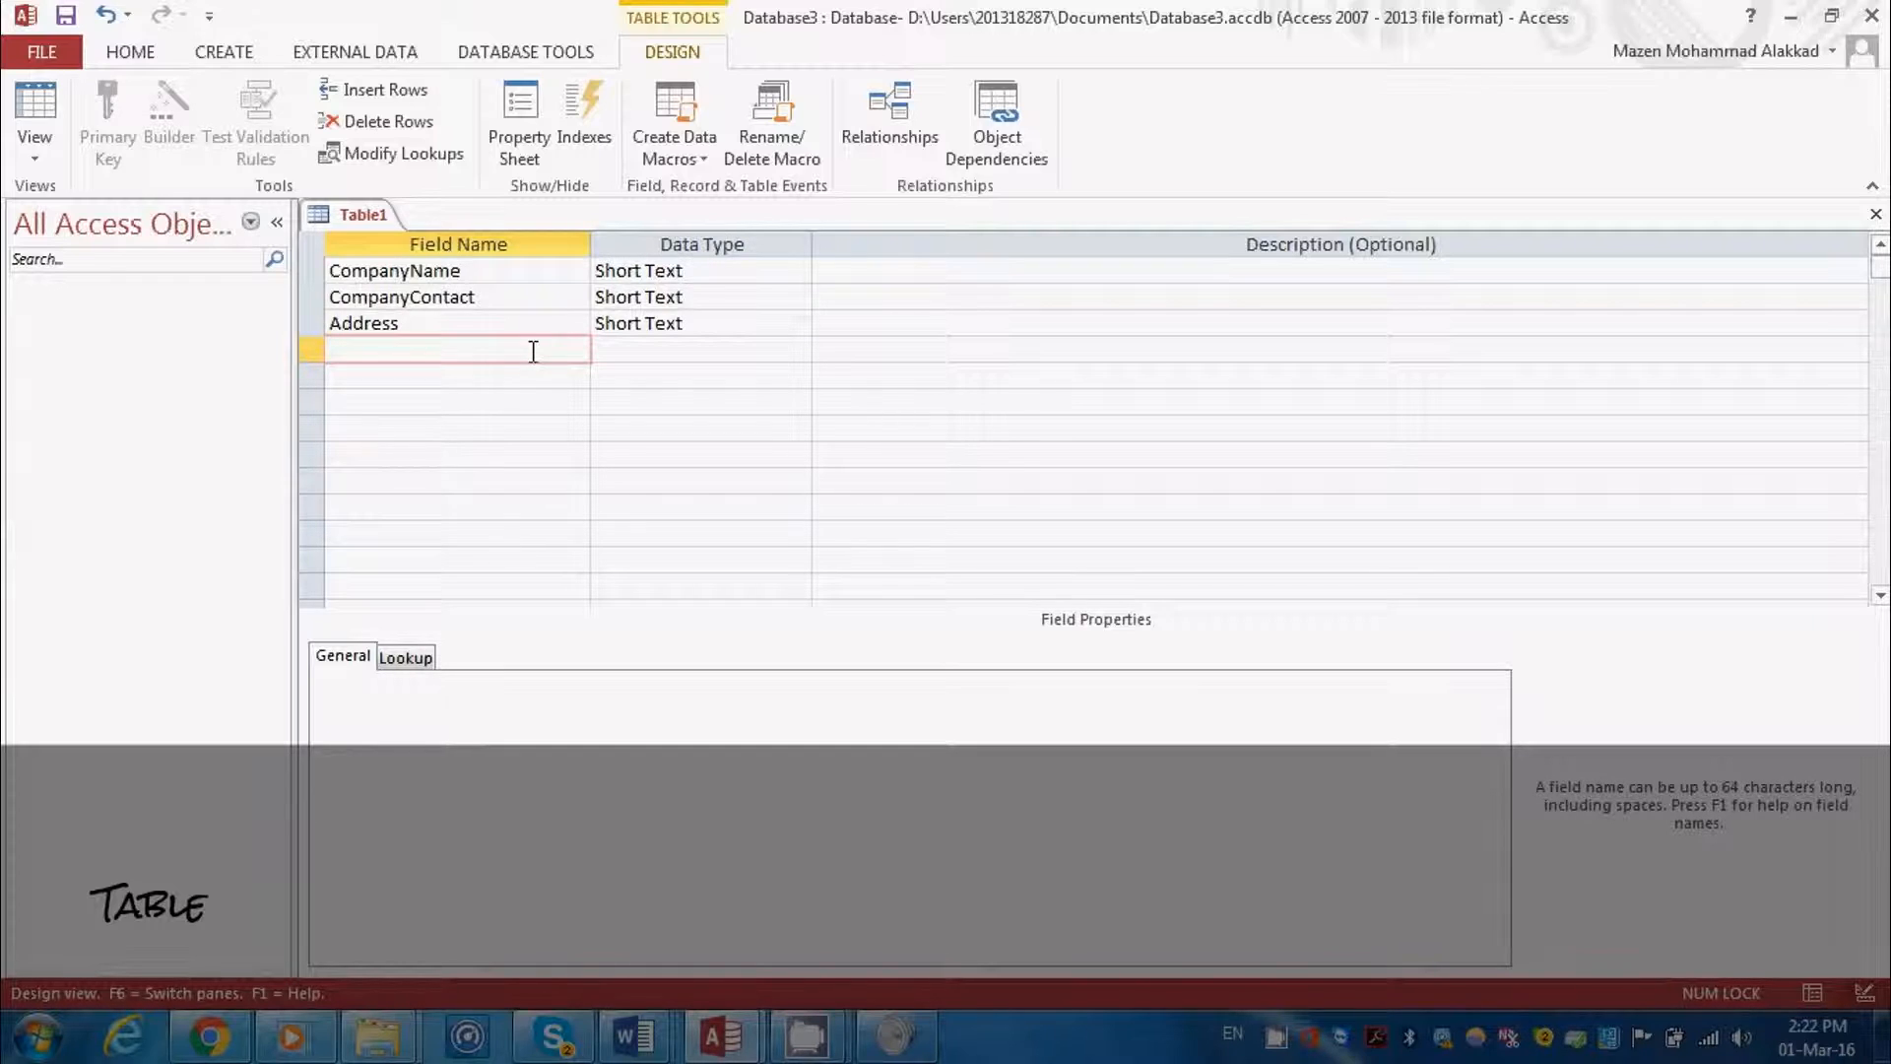
type("CompanyID")
left_click(616, 351)
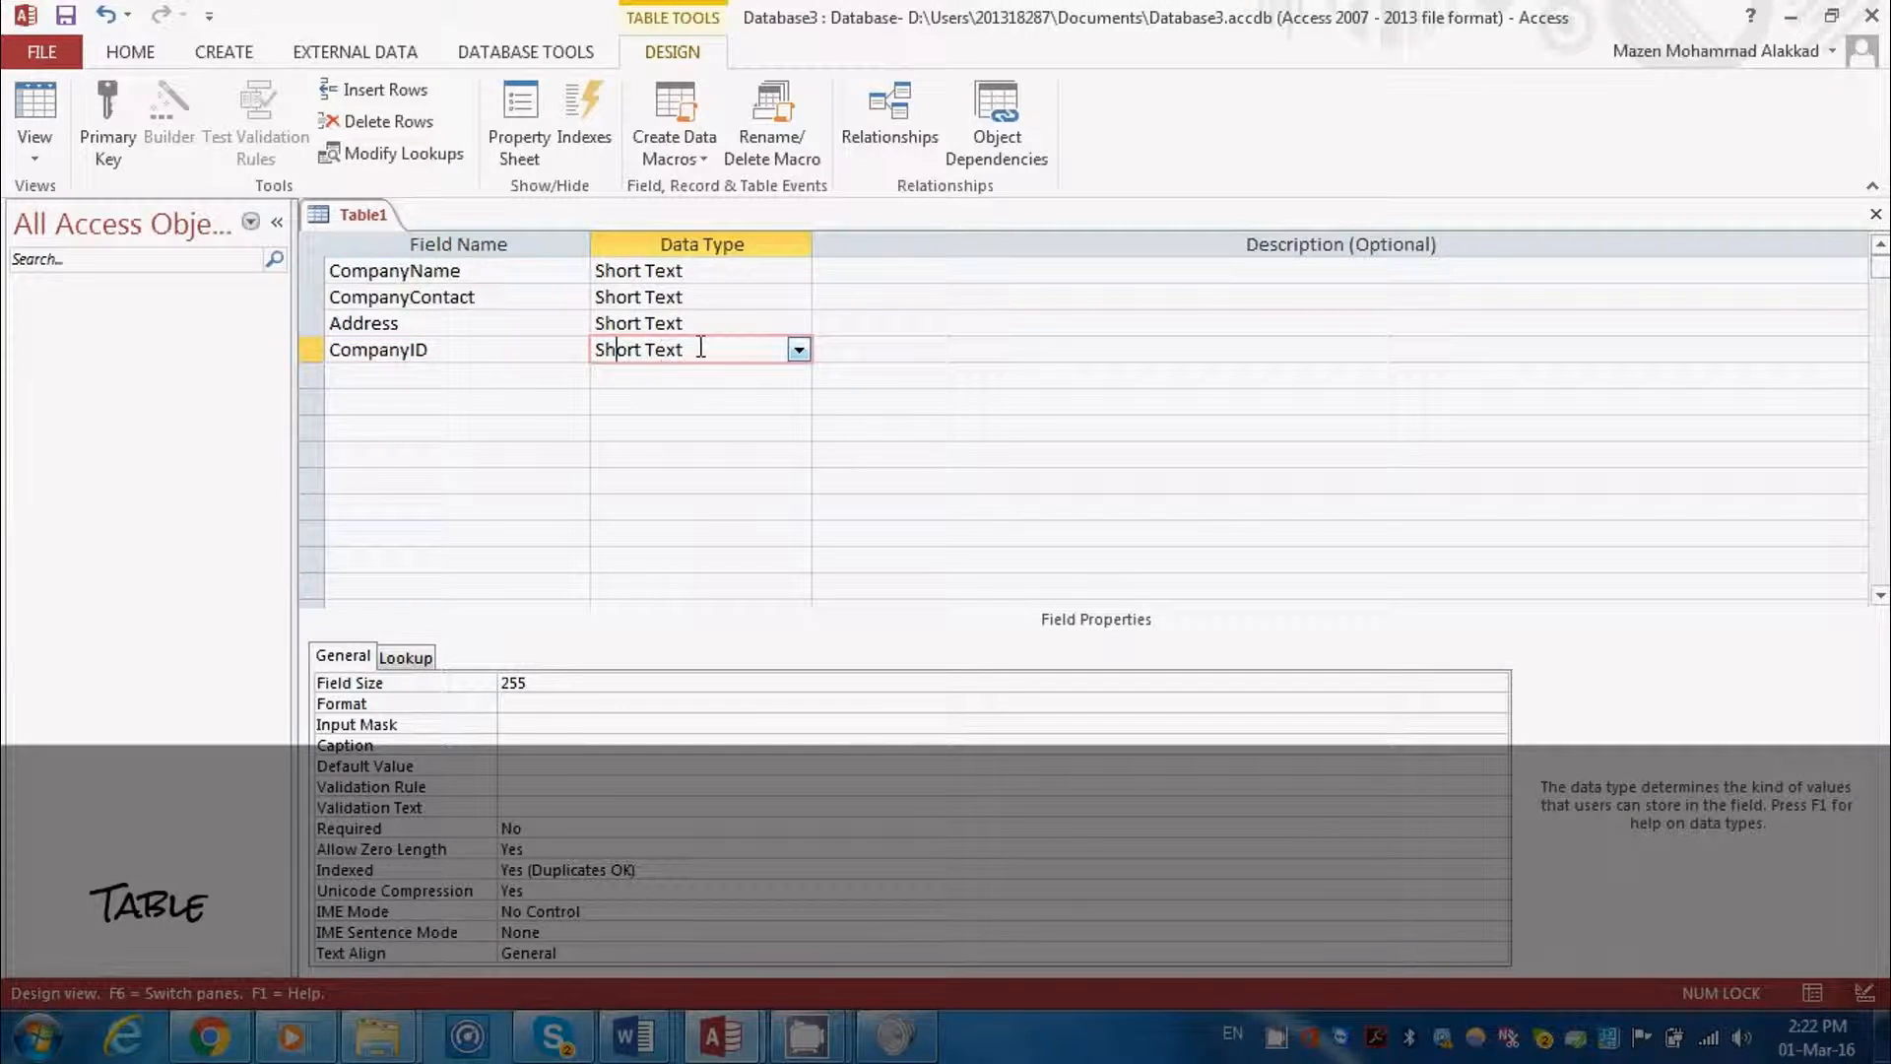
left_click(801, 352)
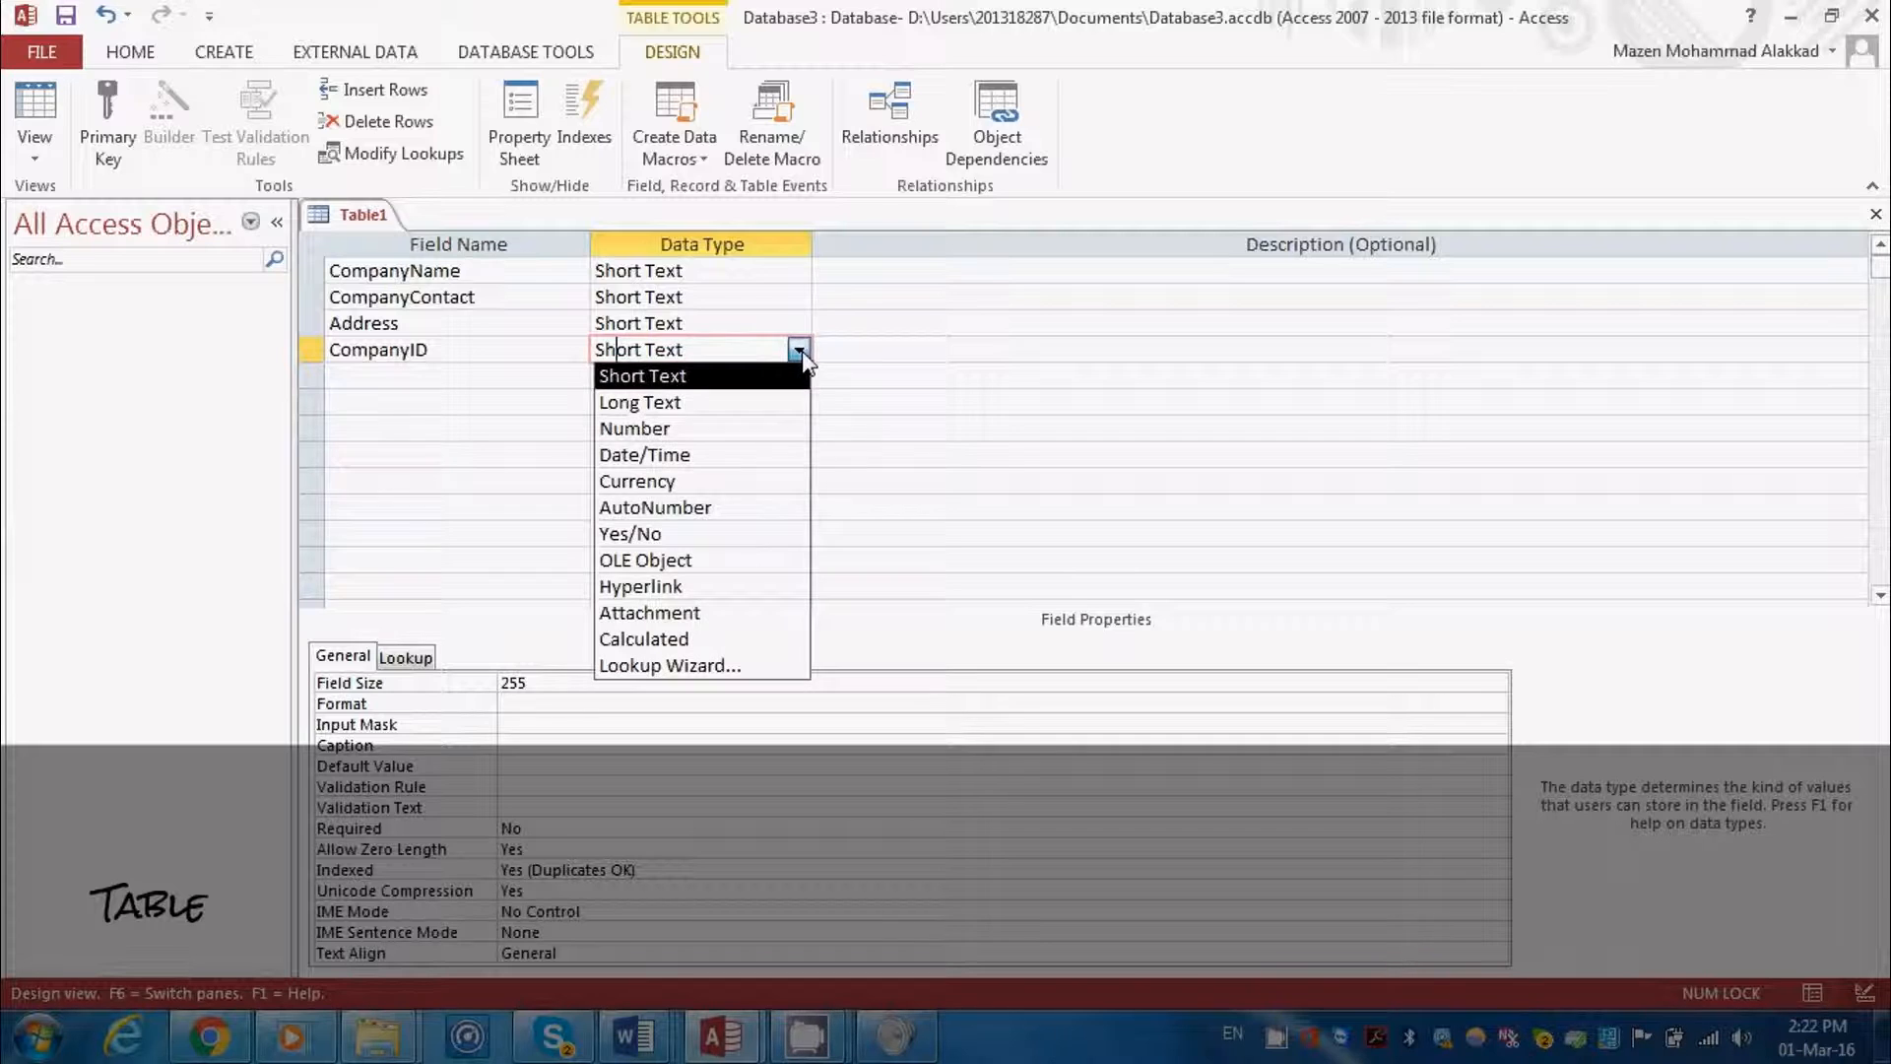
left_click(739, 508)
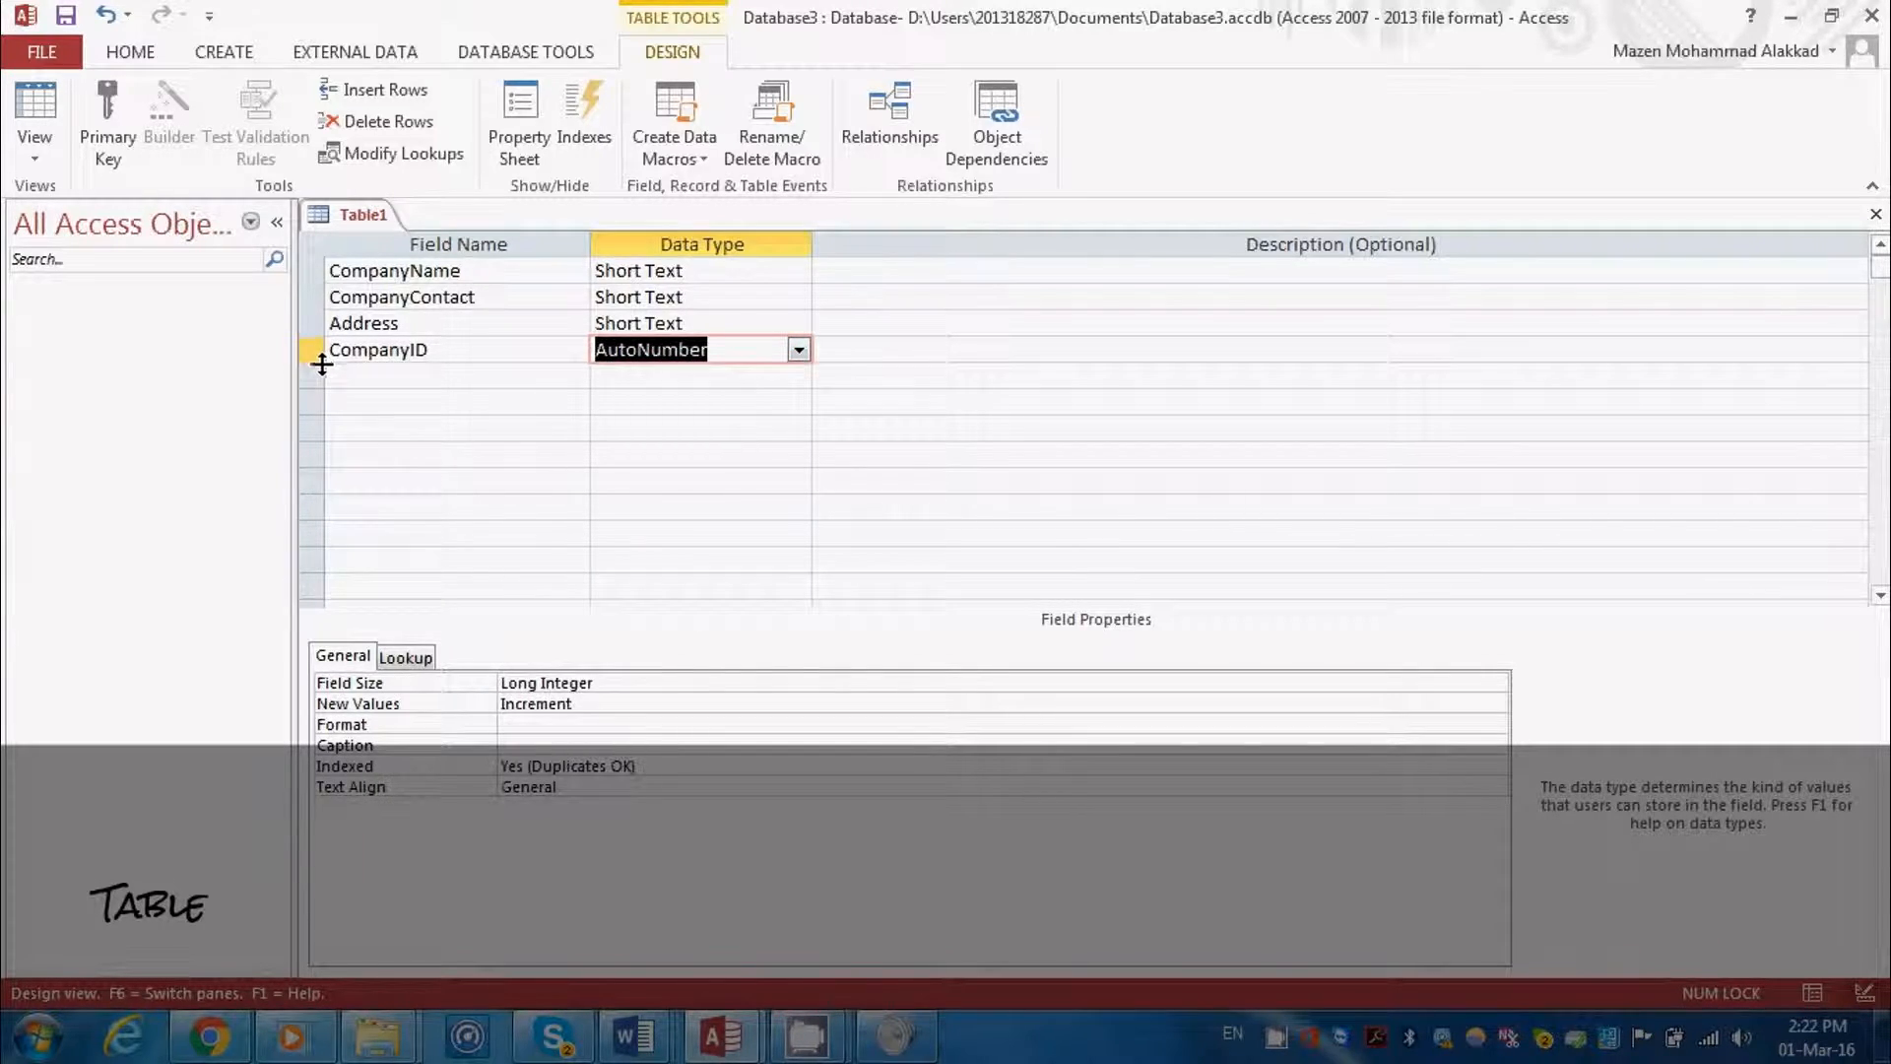
Add a Notes field below CompanyID and set its data type to Long Text
left_click(344, 385)
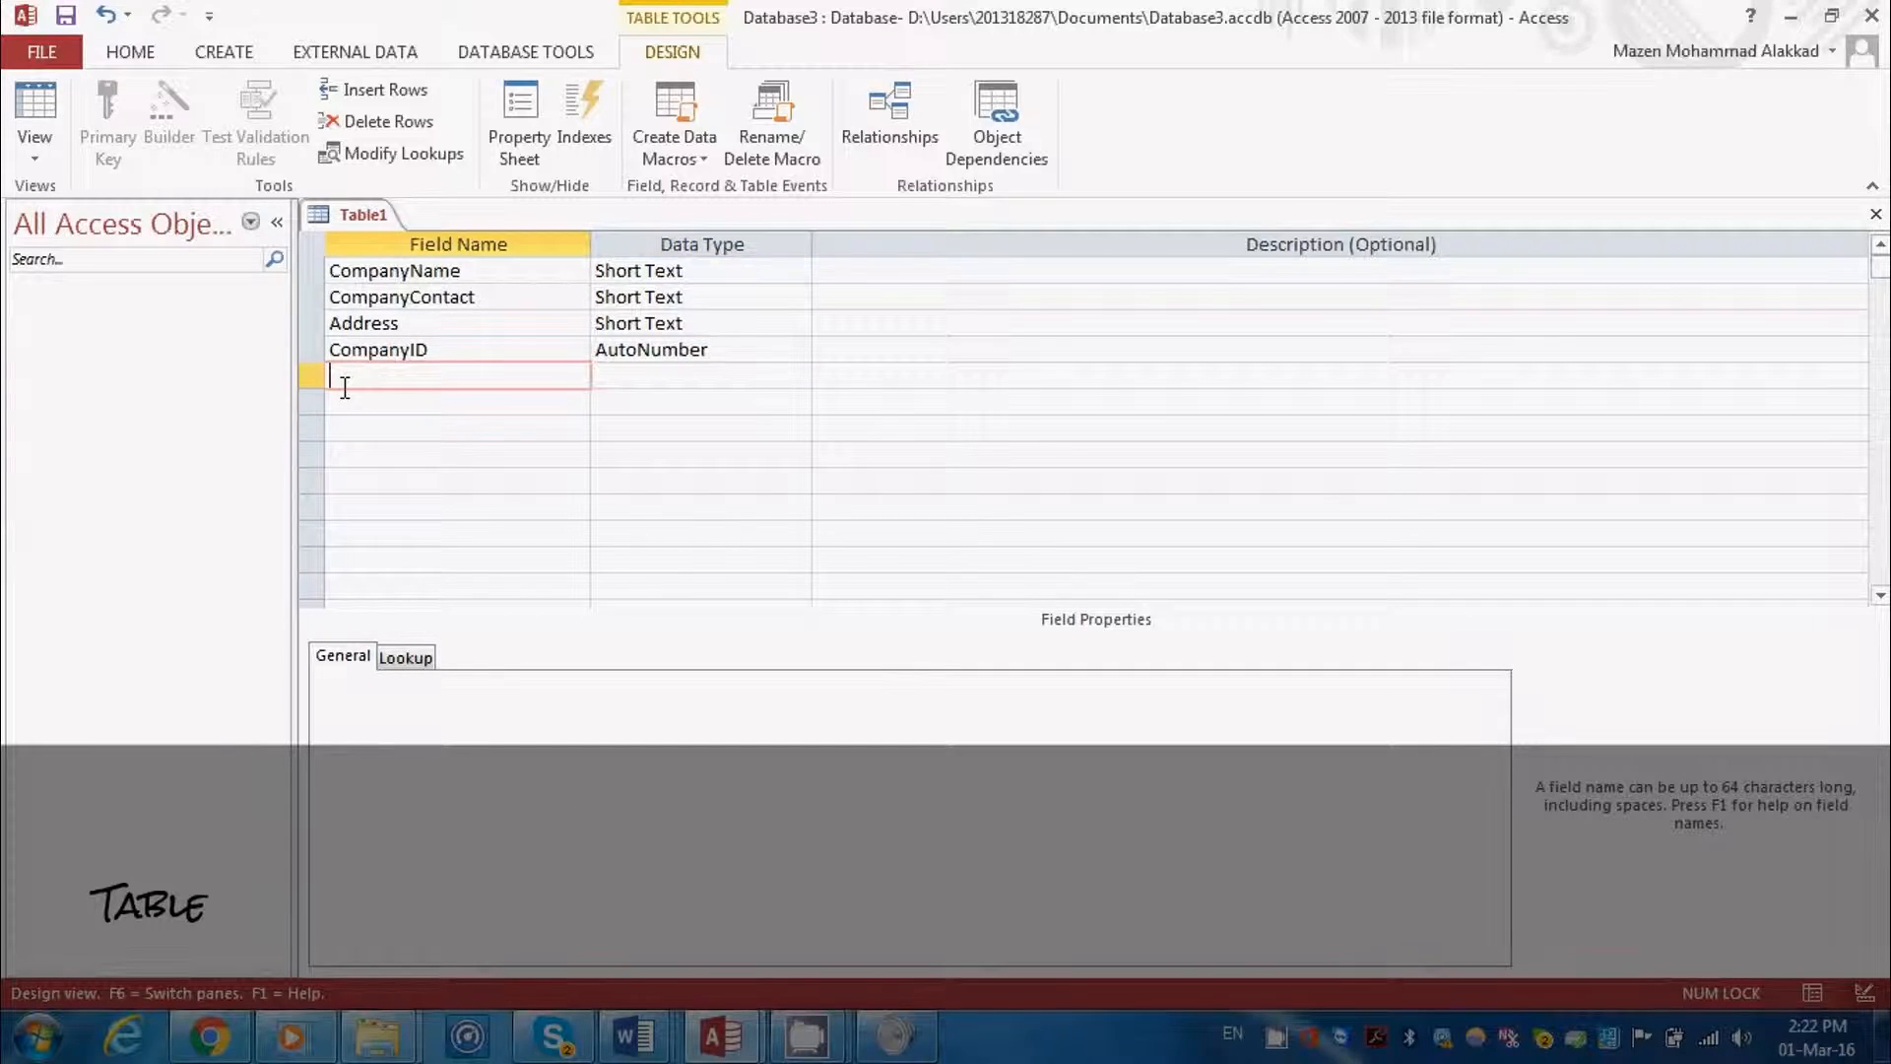
type("Notes")
left_click(658, 378)
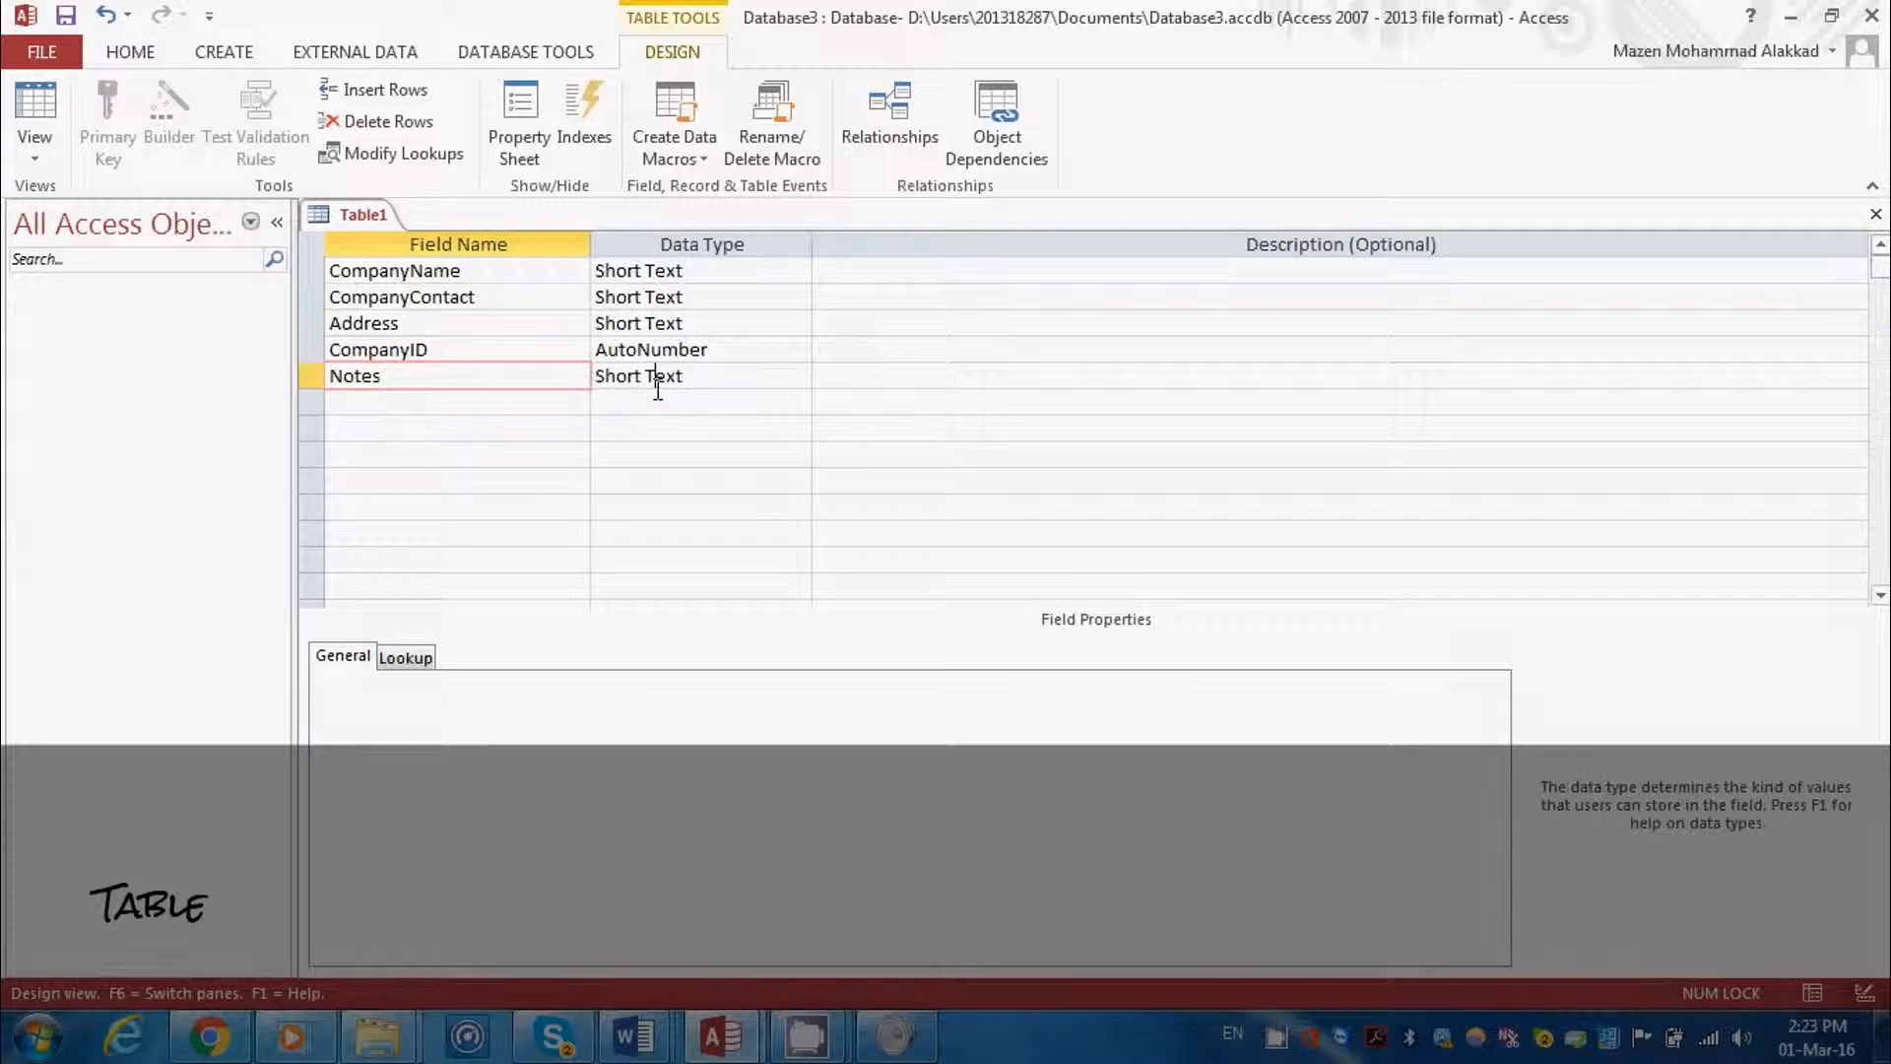
left_click(798, 377)
left_click(749, 431)
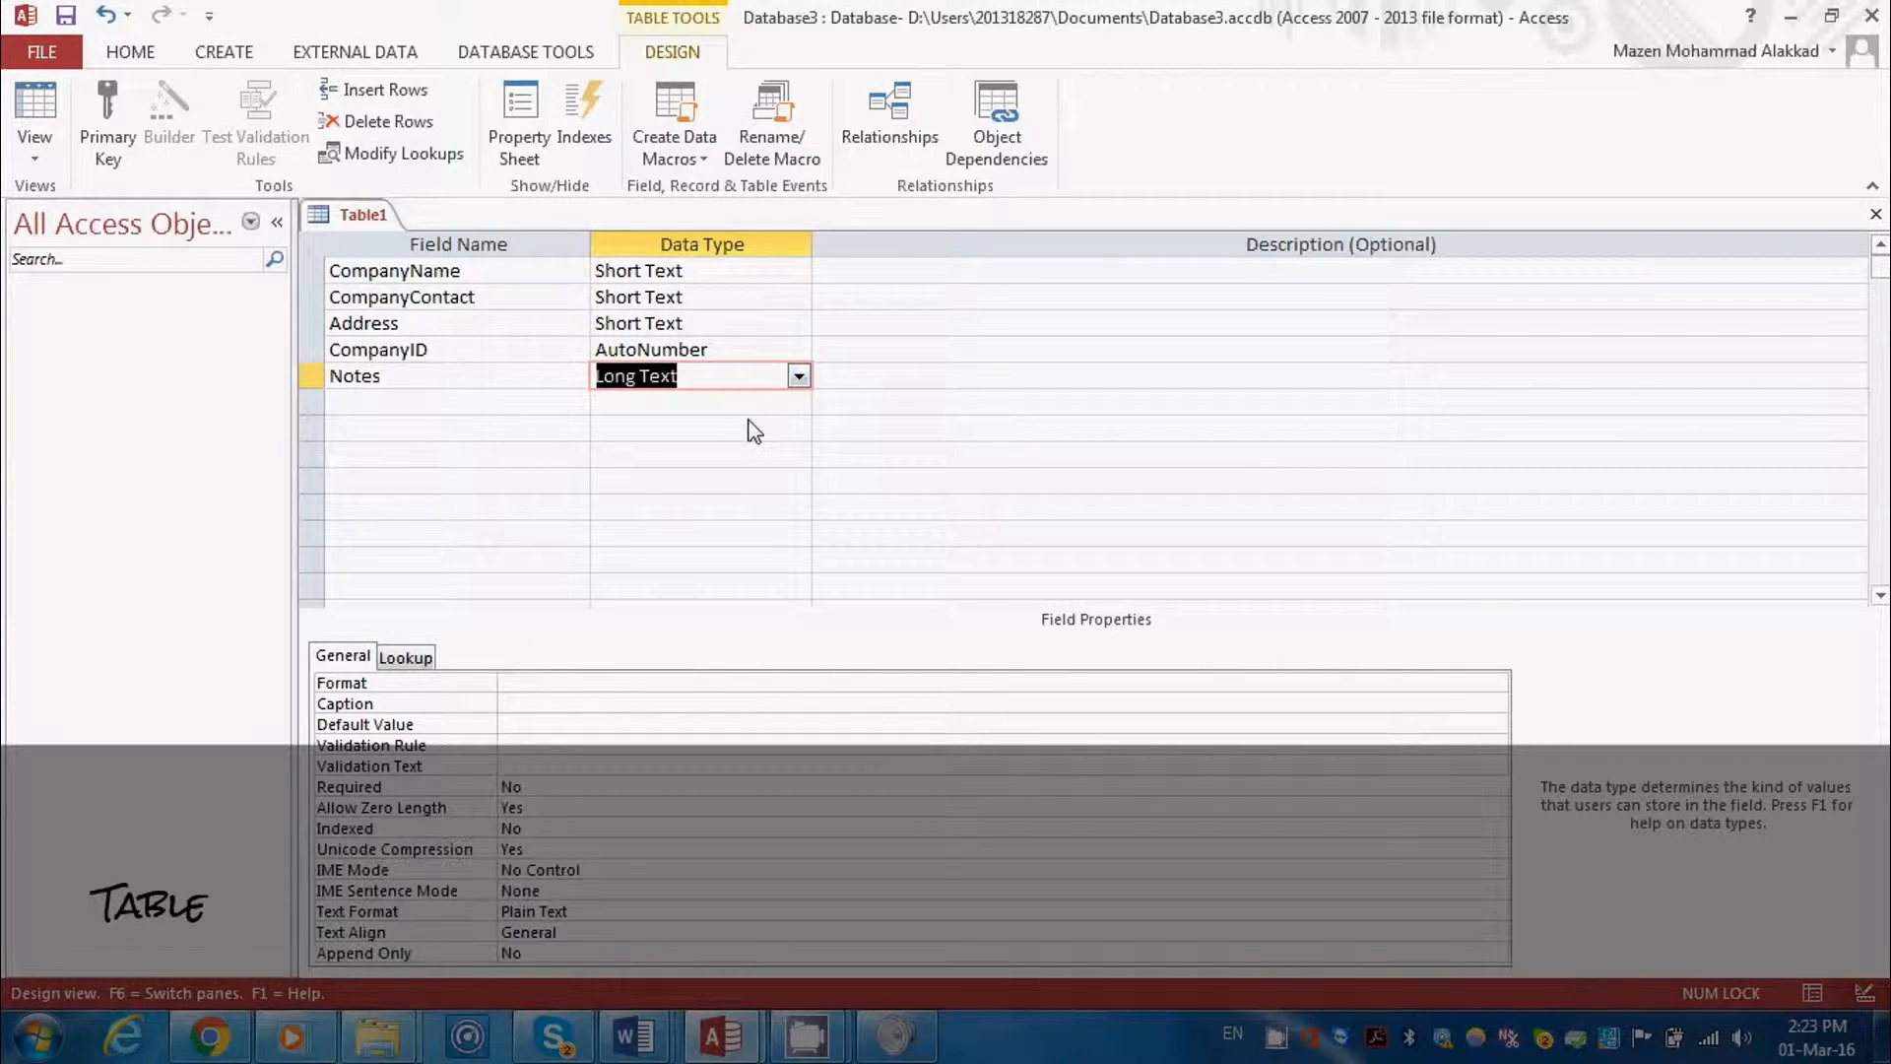
Add an IsItanActive field below Notes and set its data type to Yes/No
left_click(476, 399)
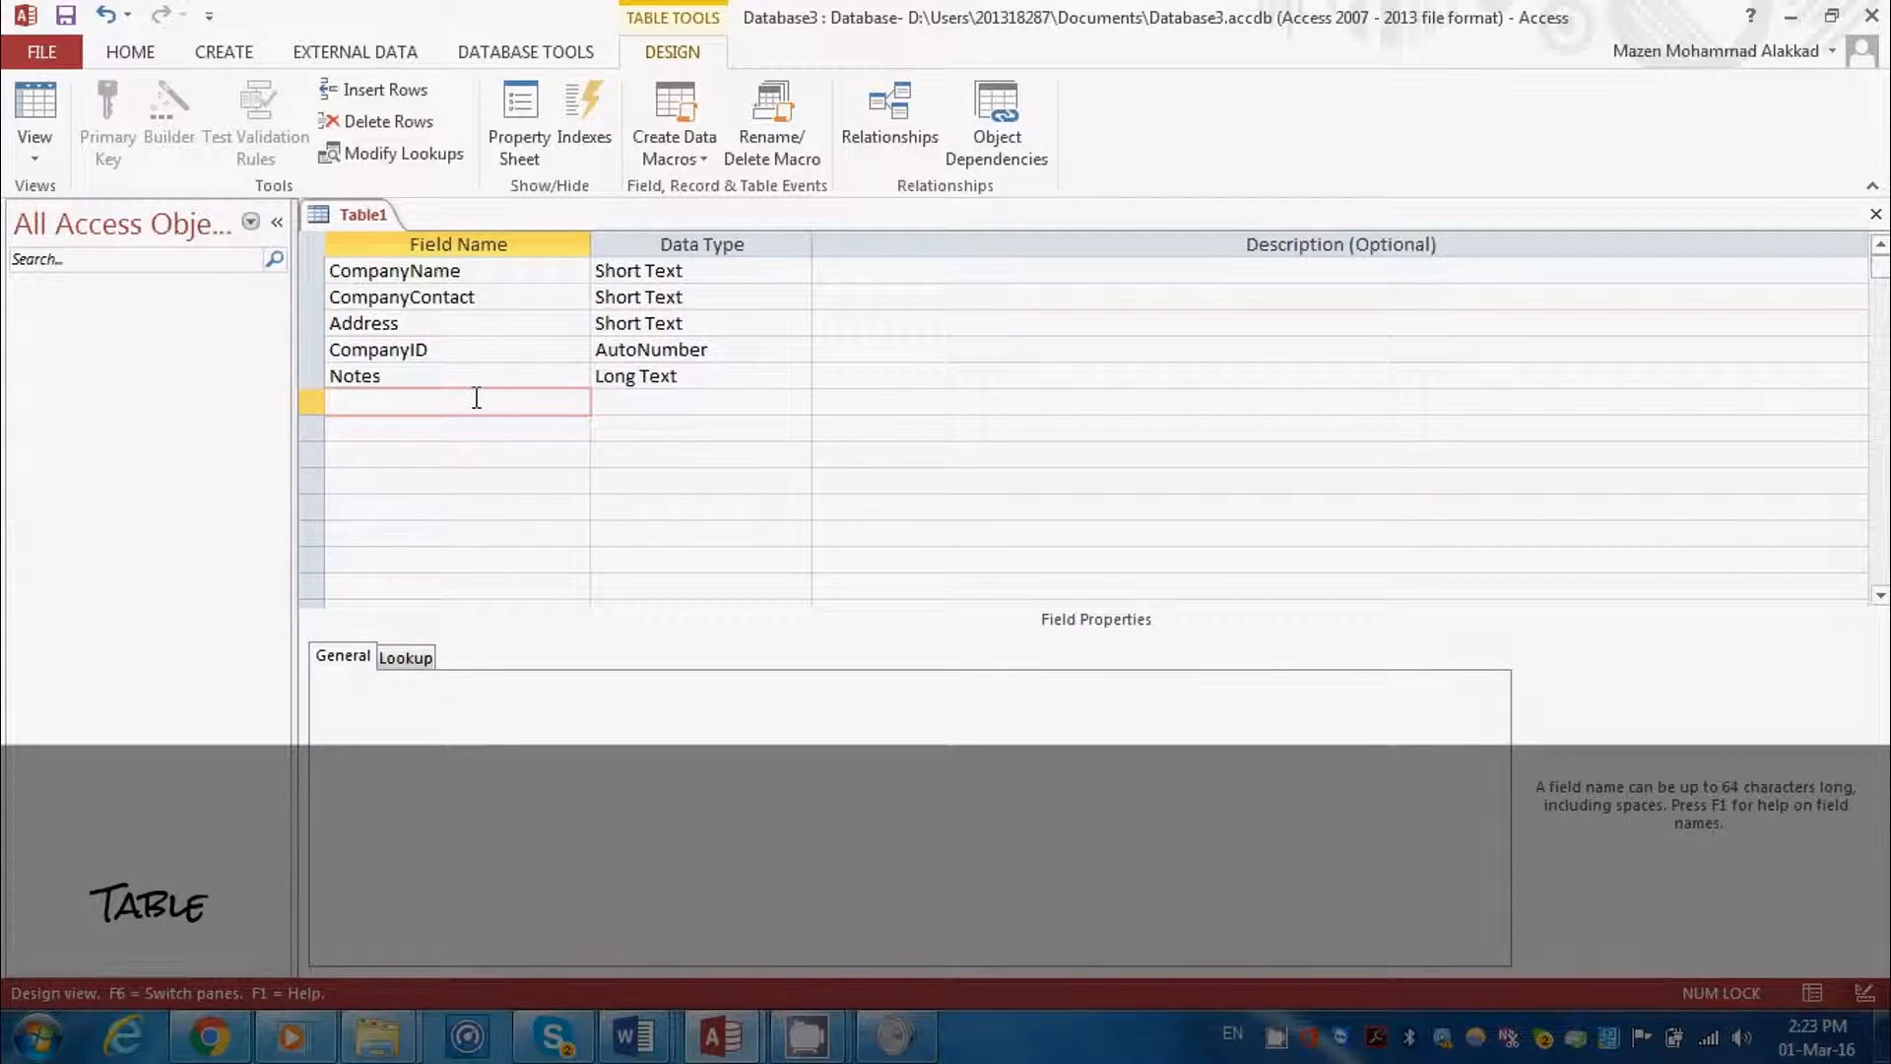
type("IsItanActive")
left_click(715, 394)
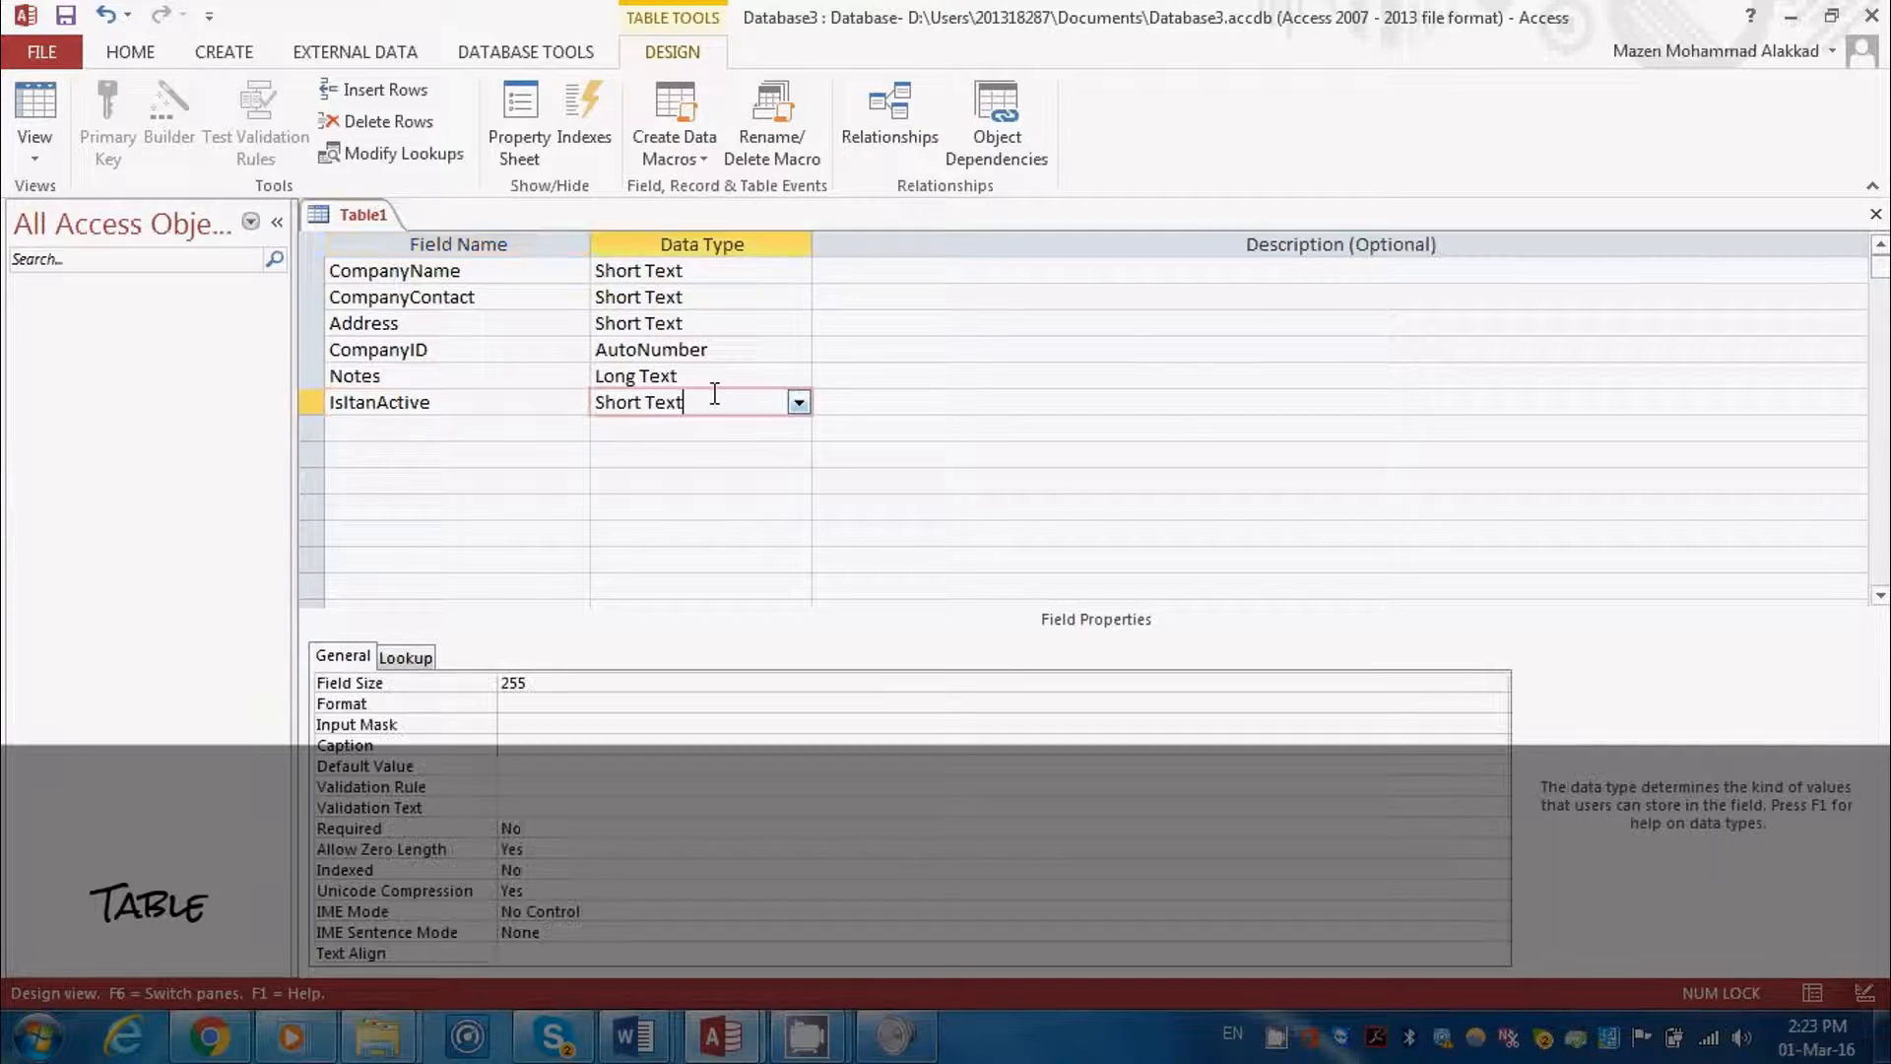
left_click(800, 404)
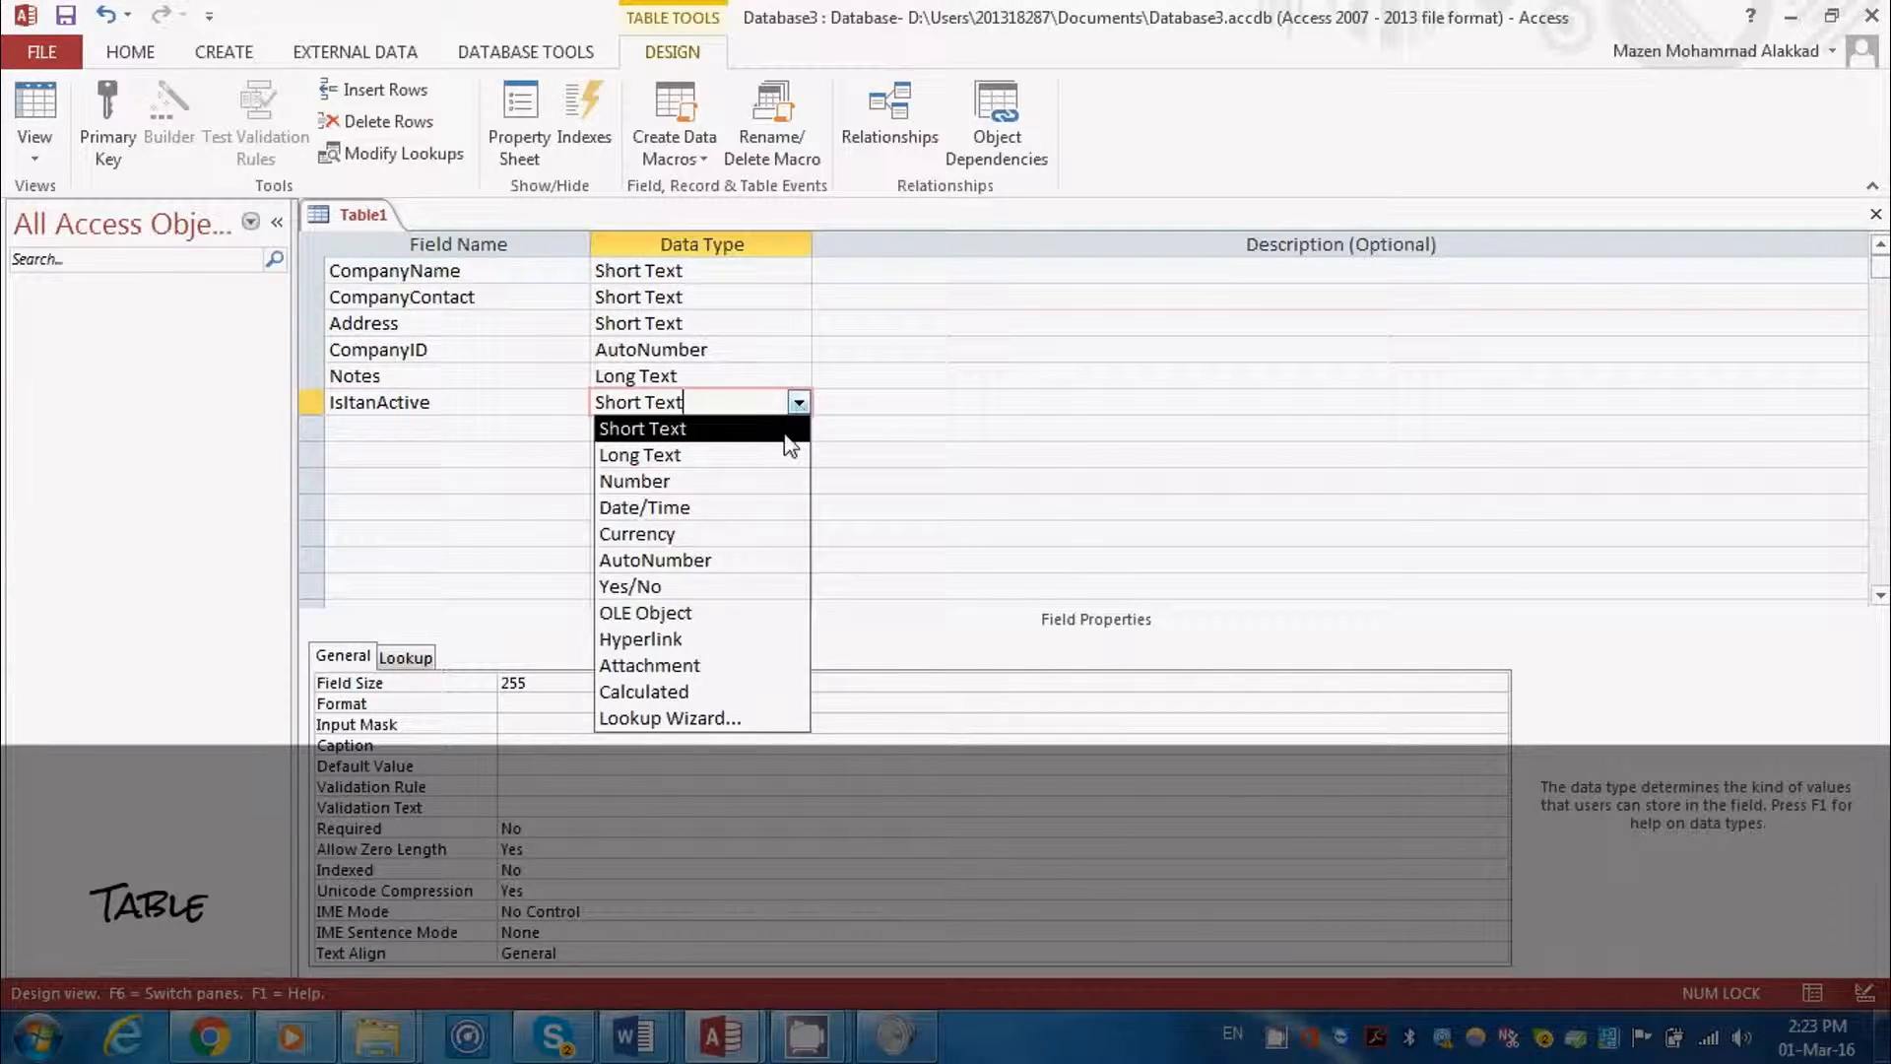
left_click(743, 587)
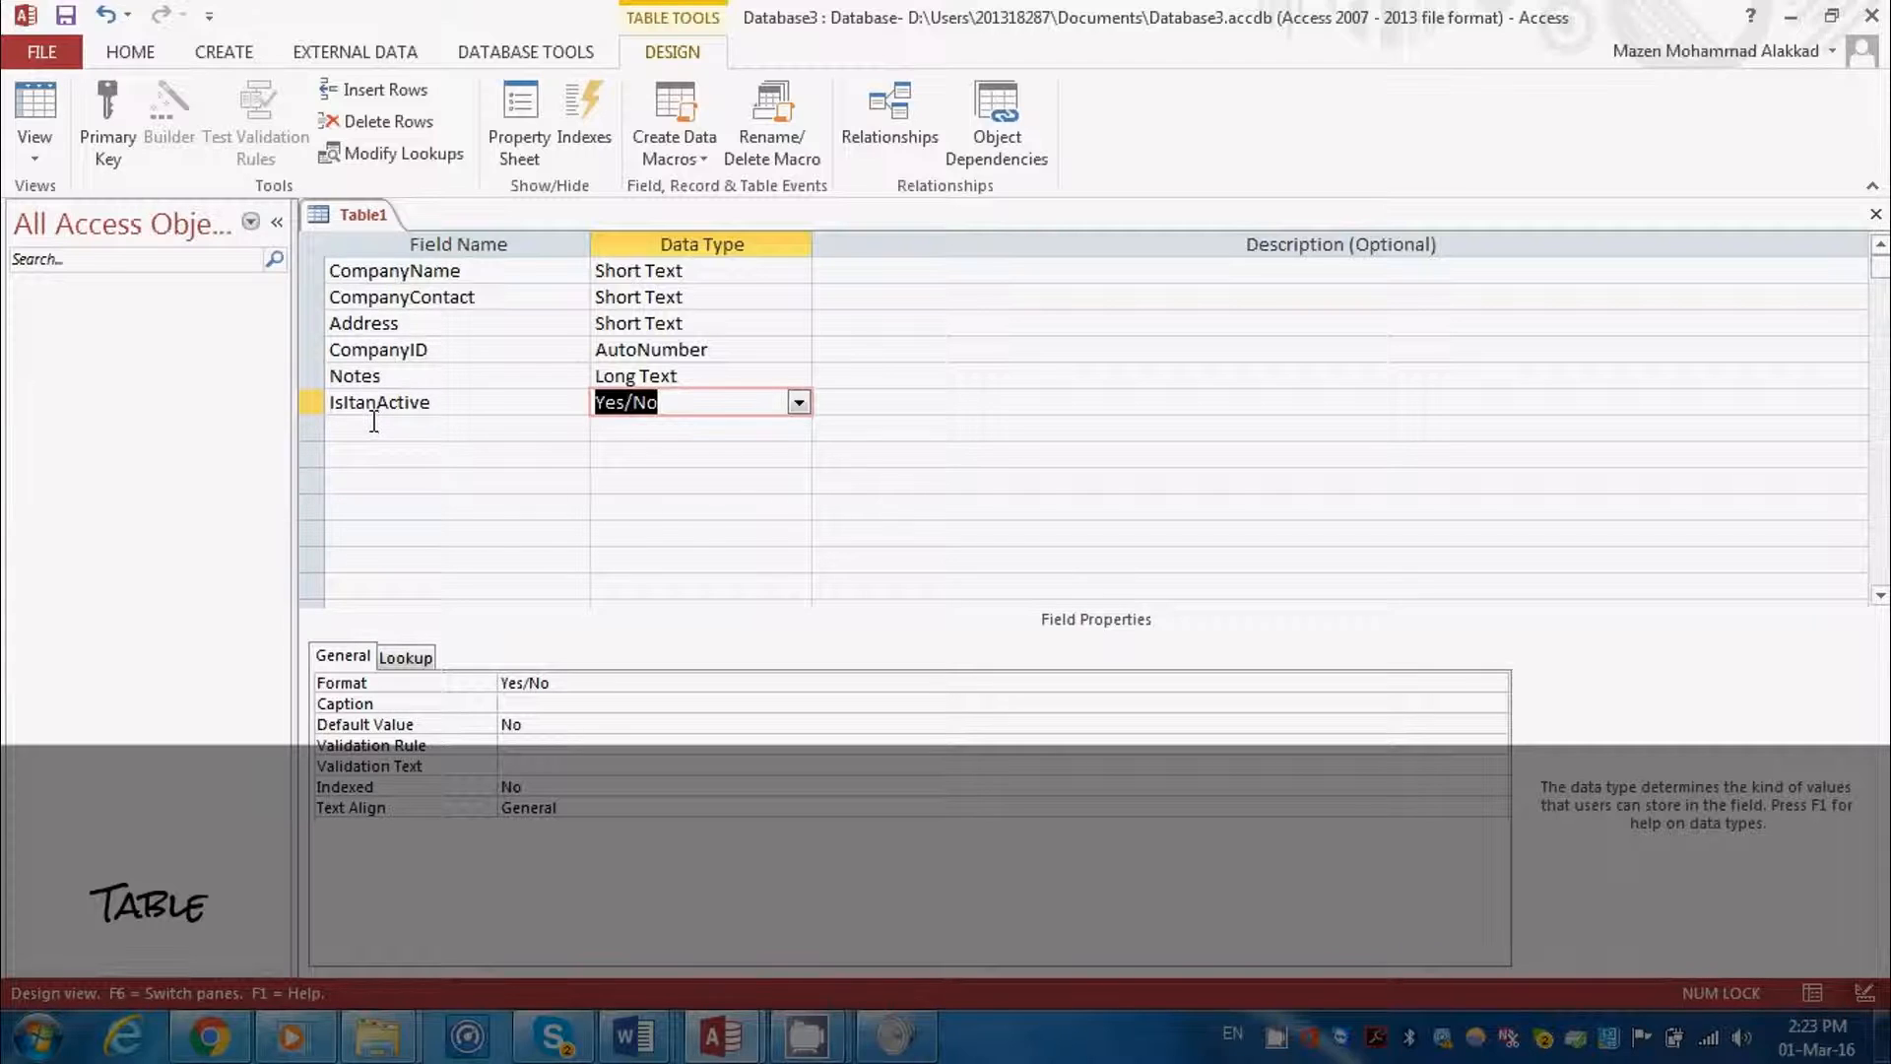
Move the CompanyID field above CompanyName so it is the first field of the table
left_click(332, 350)
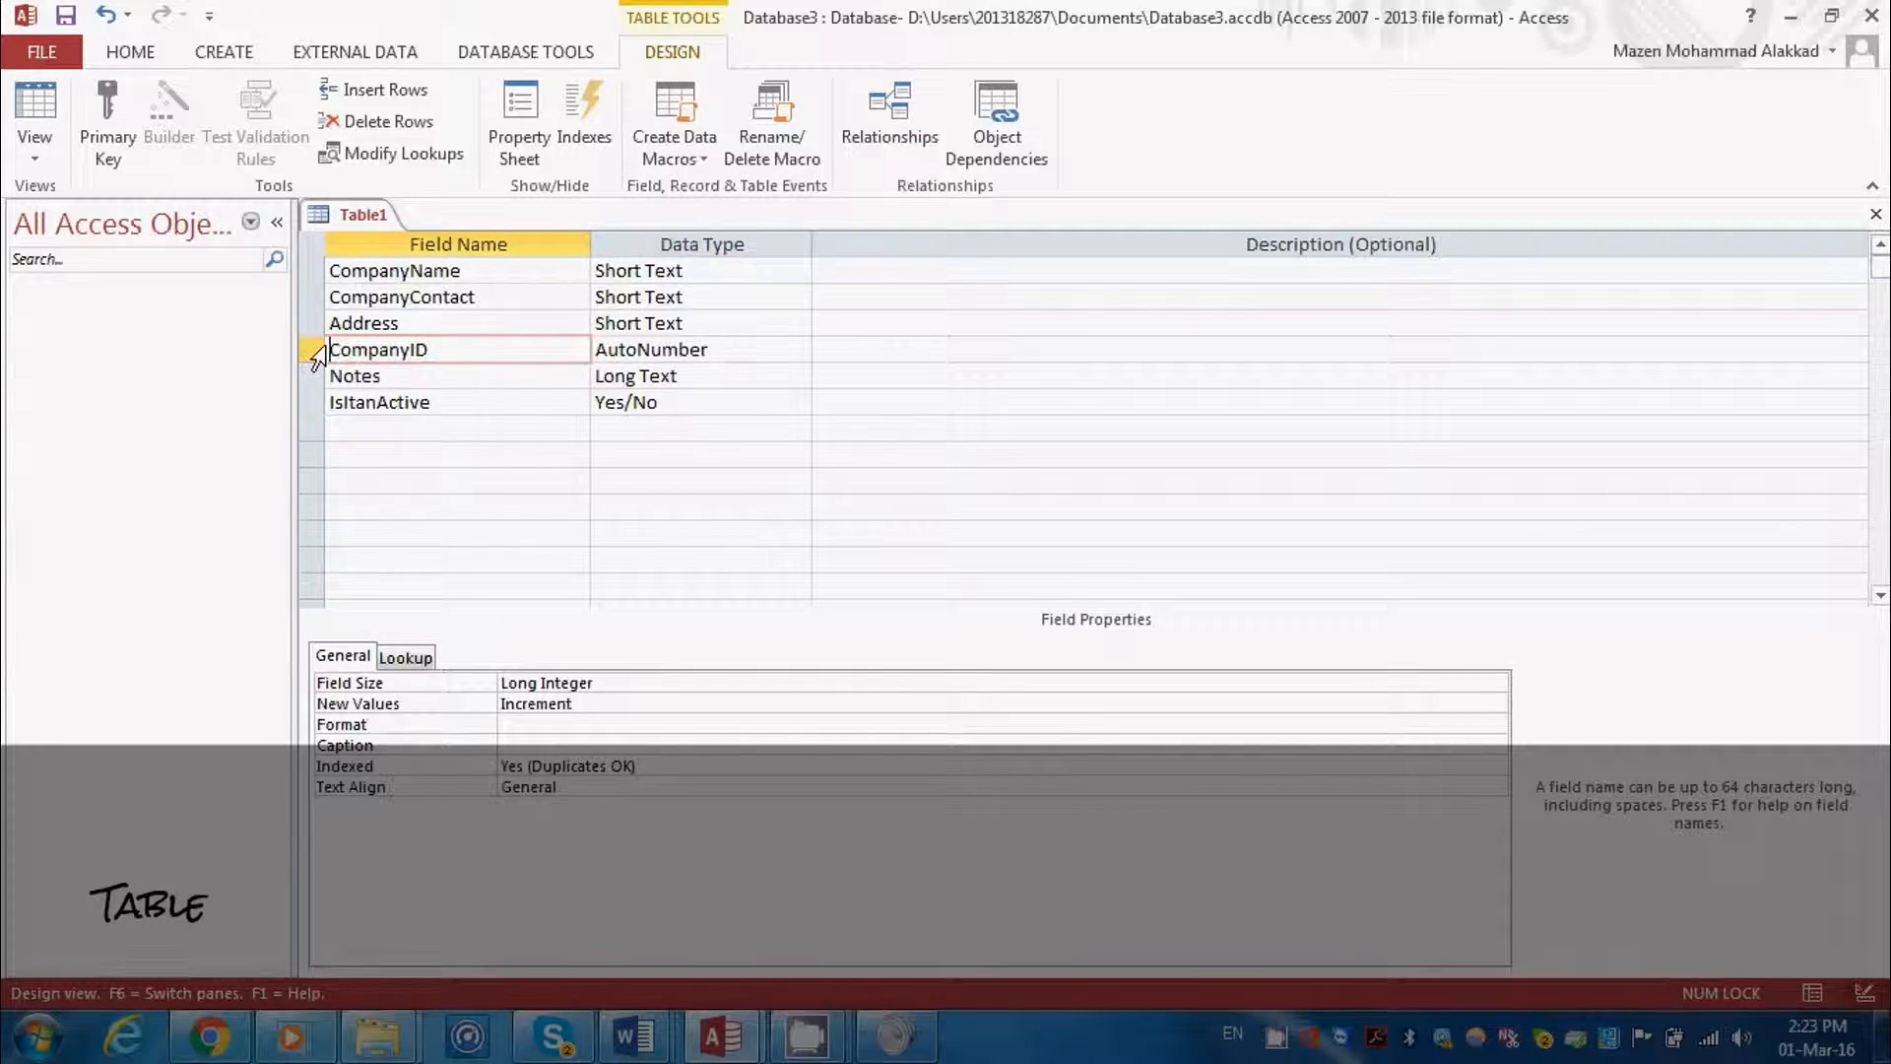
left_click(319, 350)
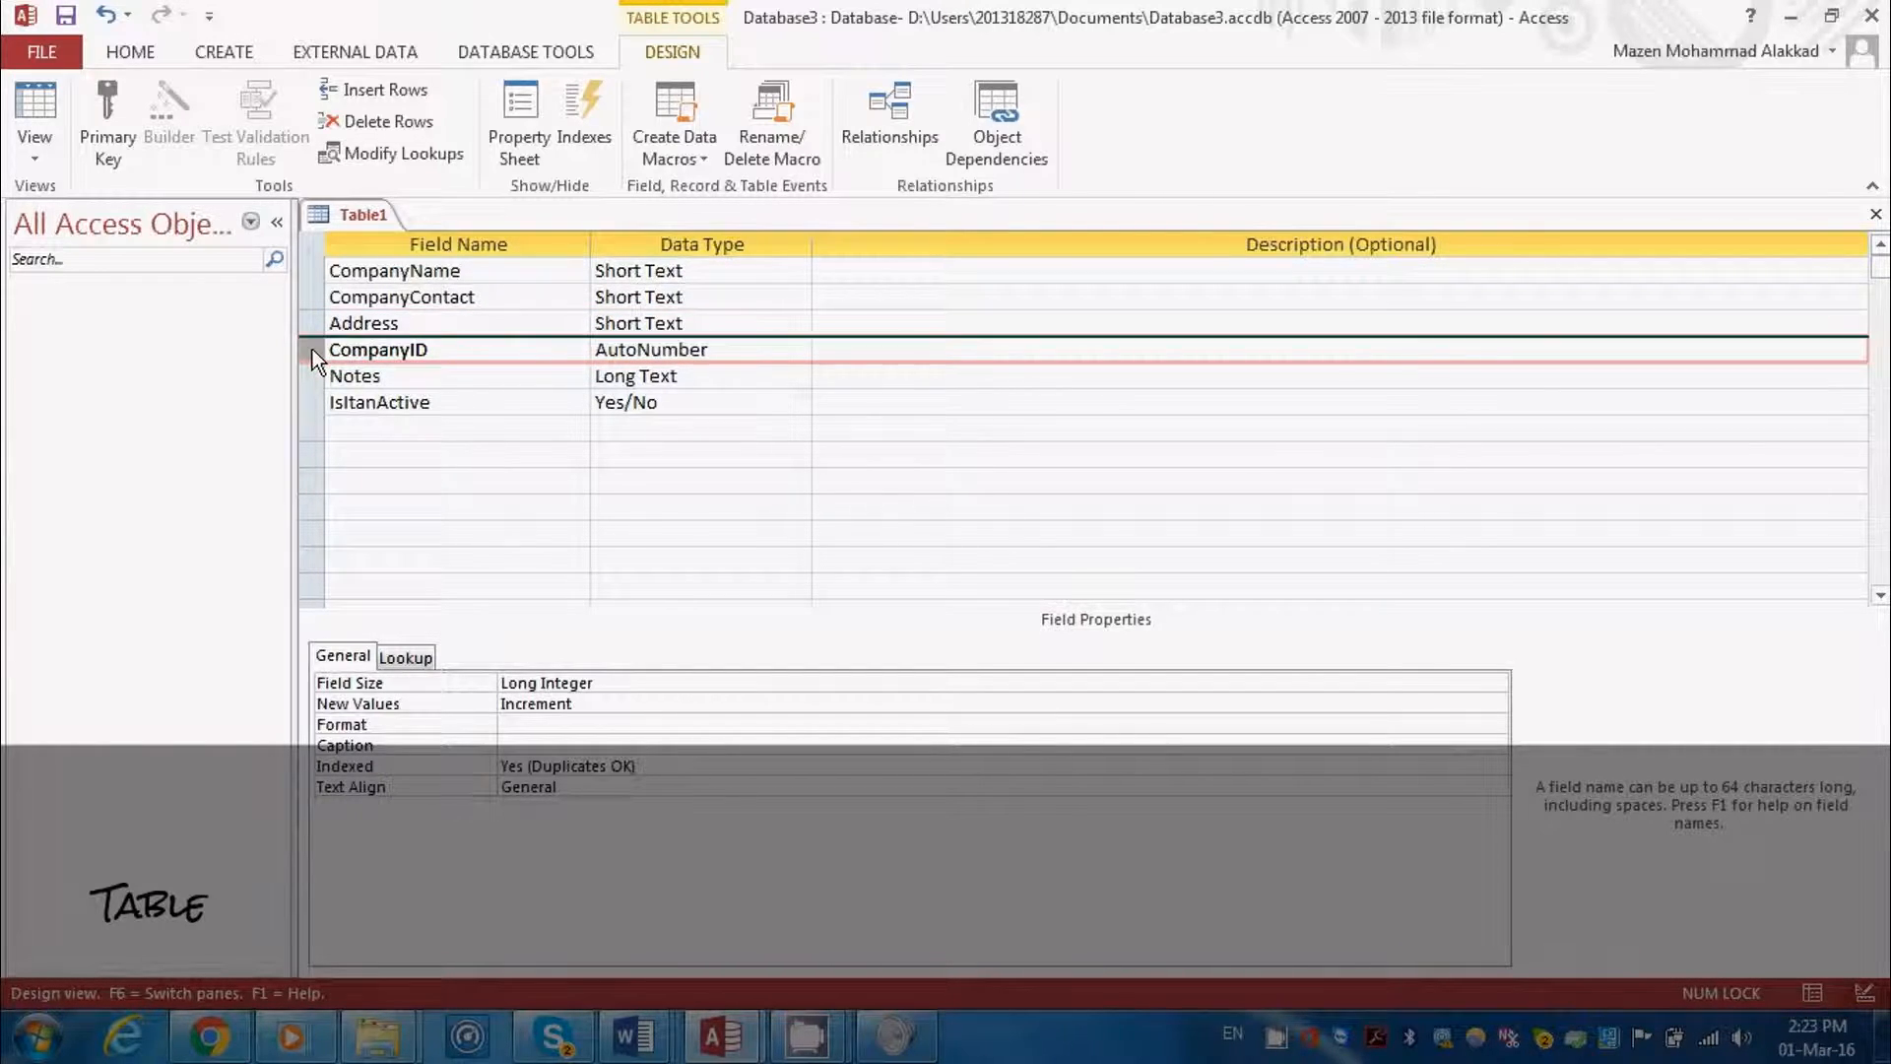
left_click_drag(311, 349, 307, 274)
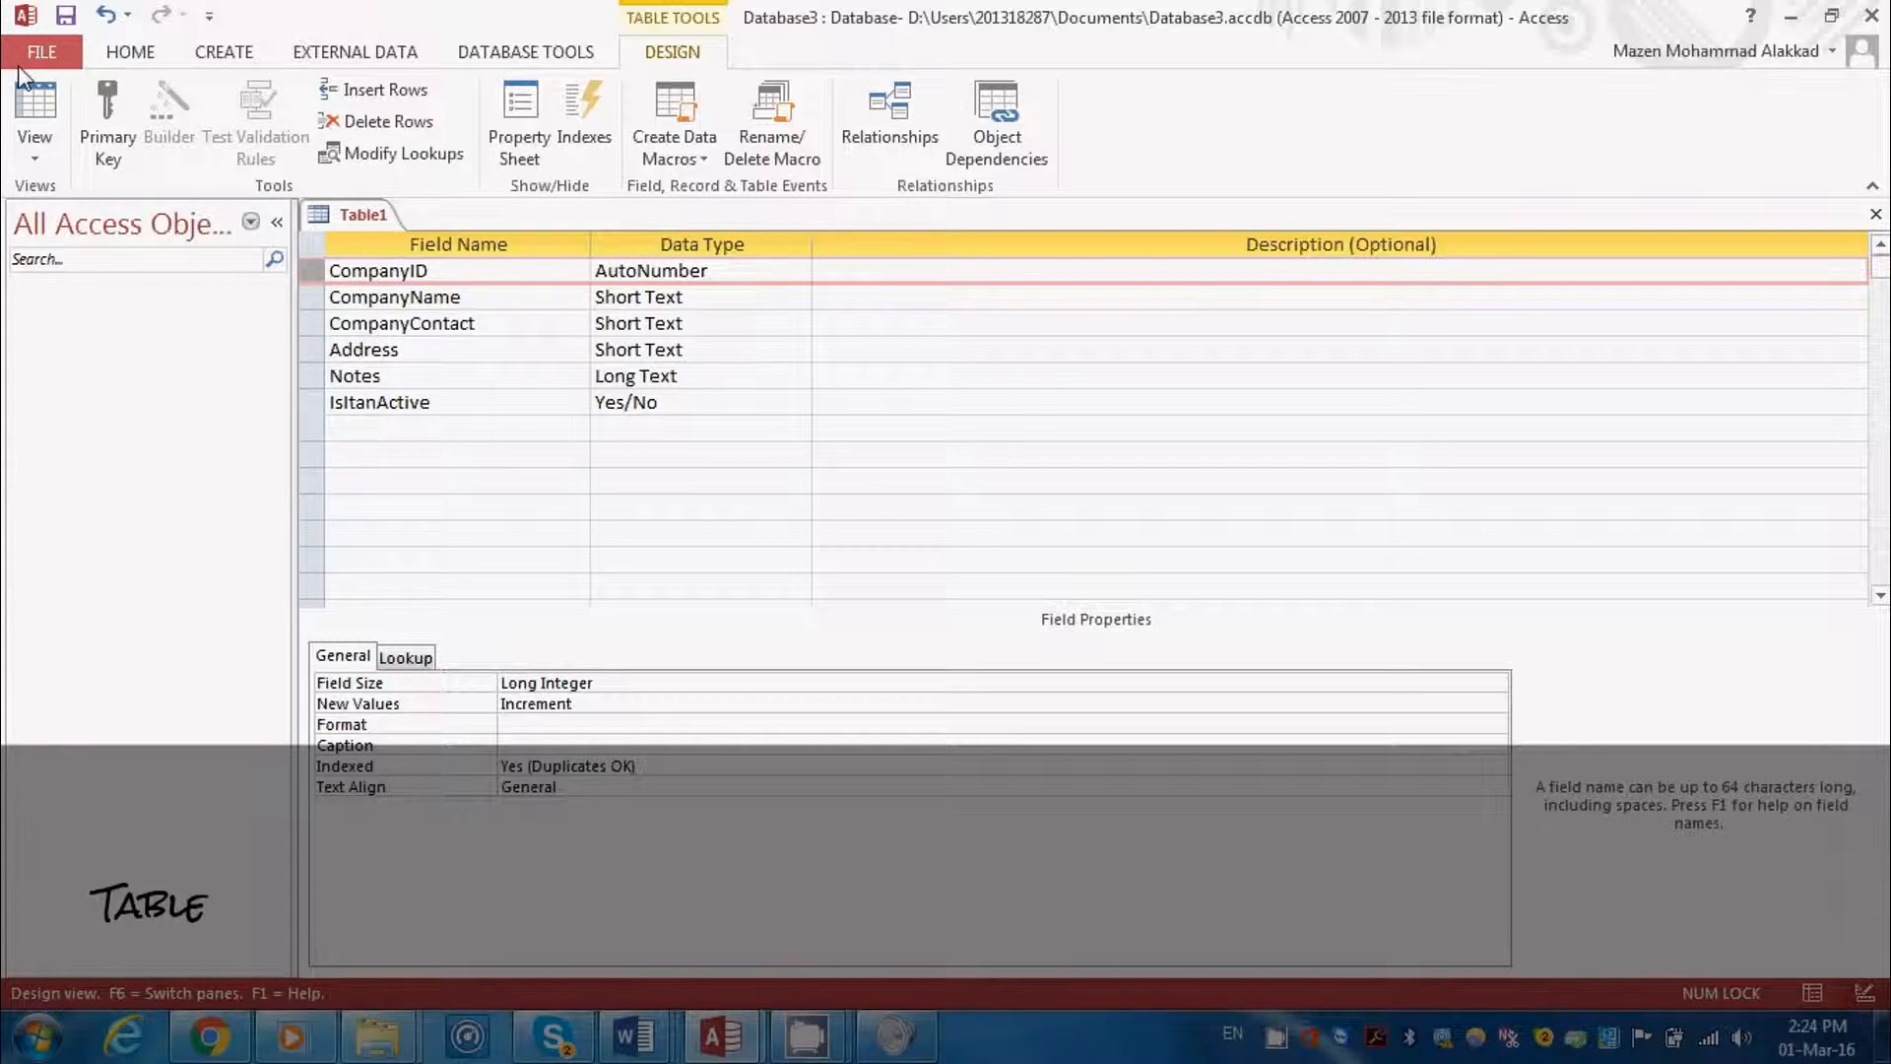
Switch the table to Datasheet view, saving it as SupplierT and agreeing to create a primary key
left_click(37, 116)
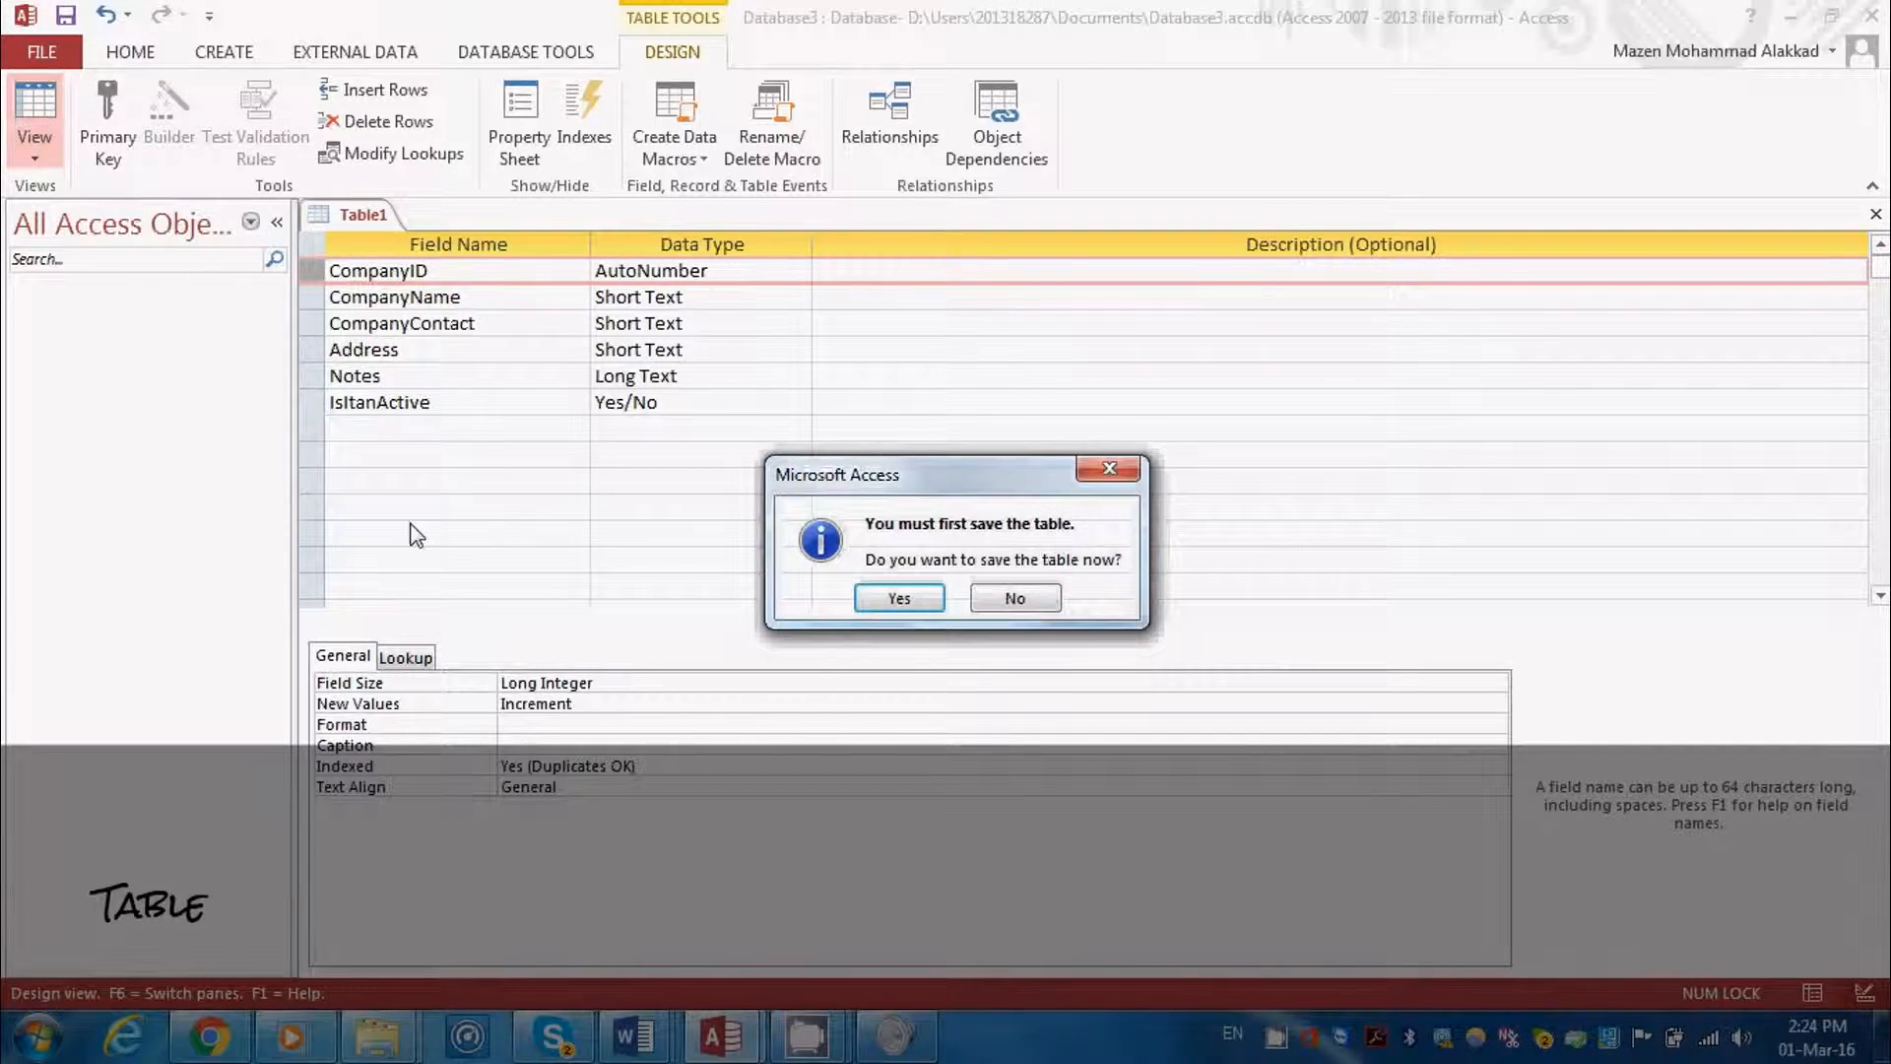
left_click(897, 609)
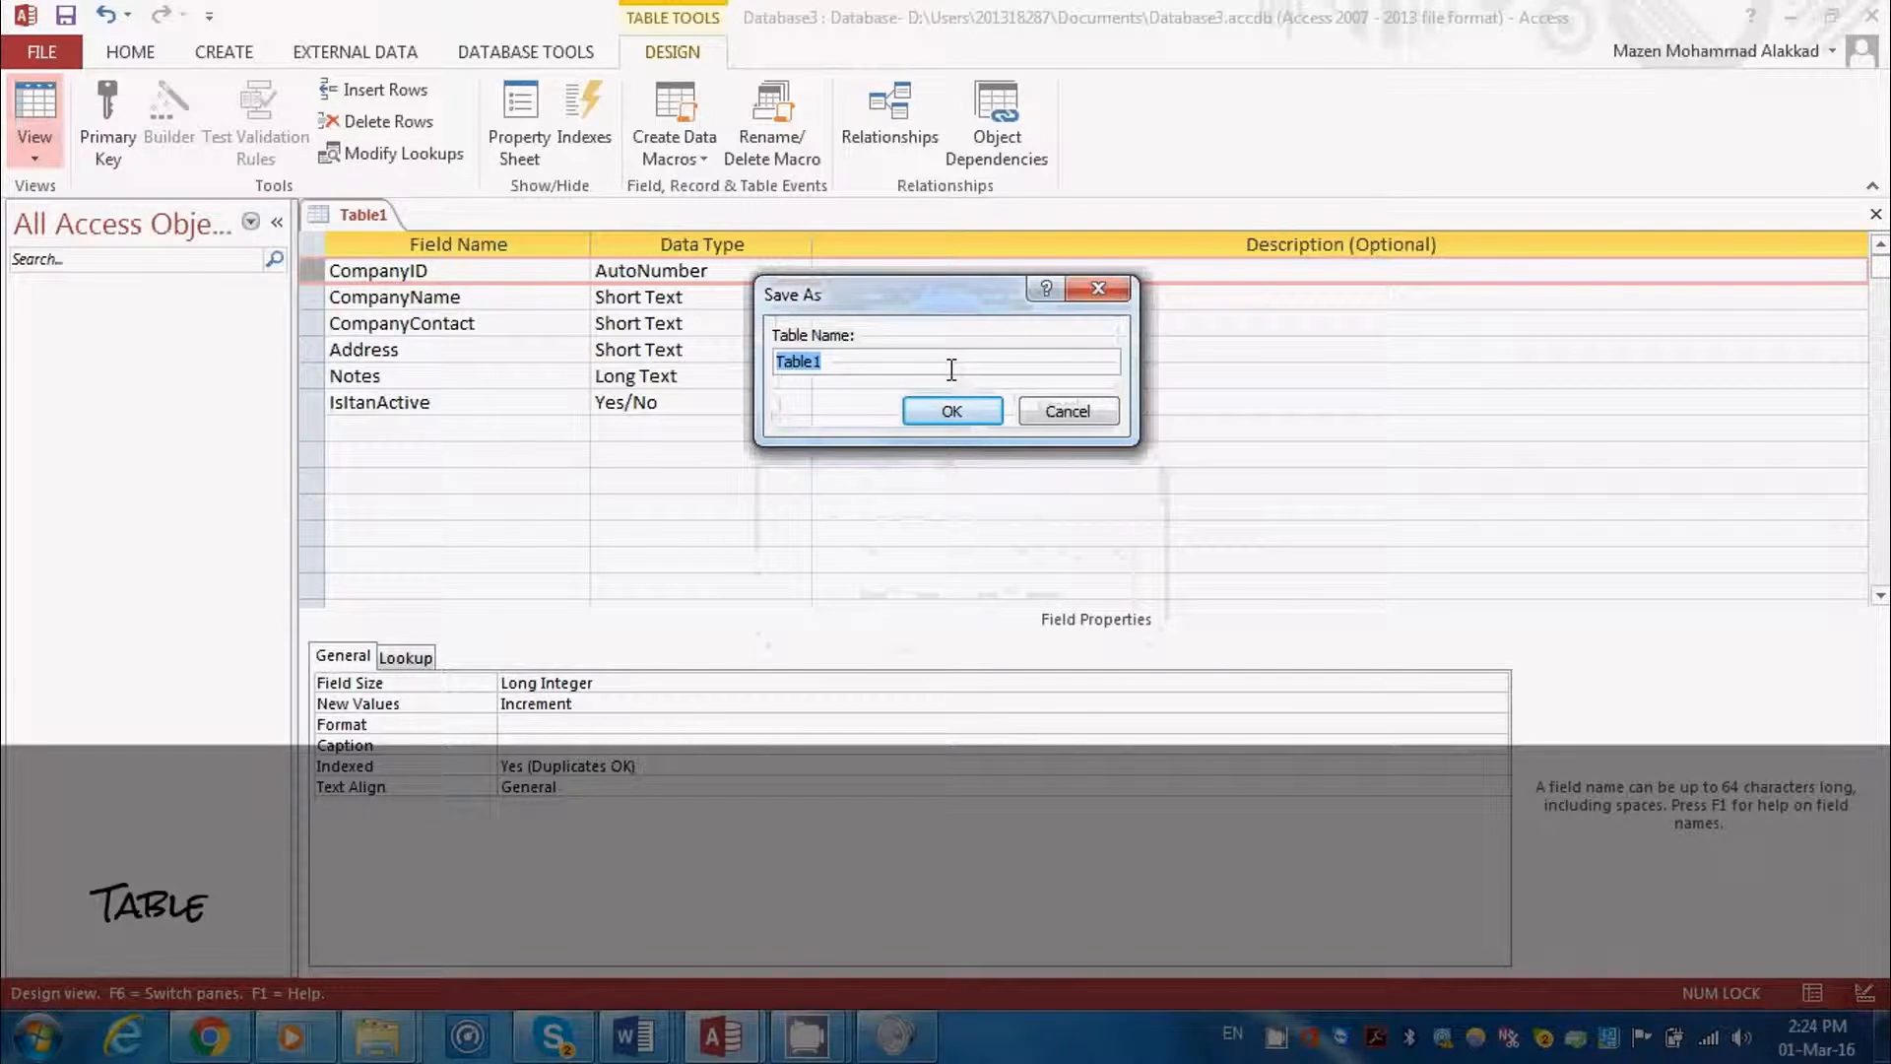
key("BackSpace")
type("Supp")
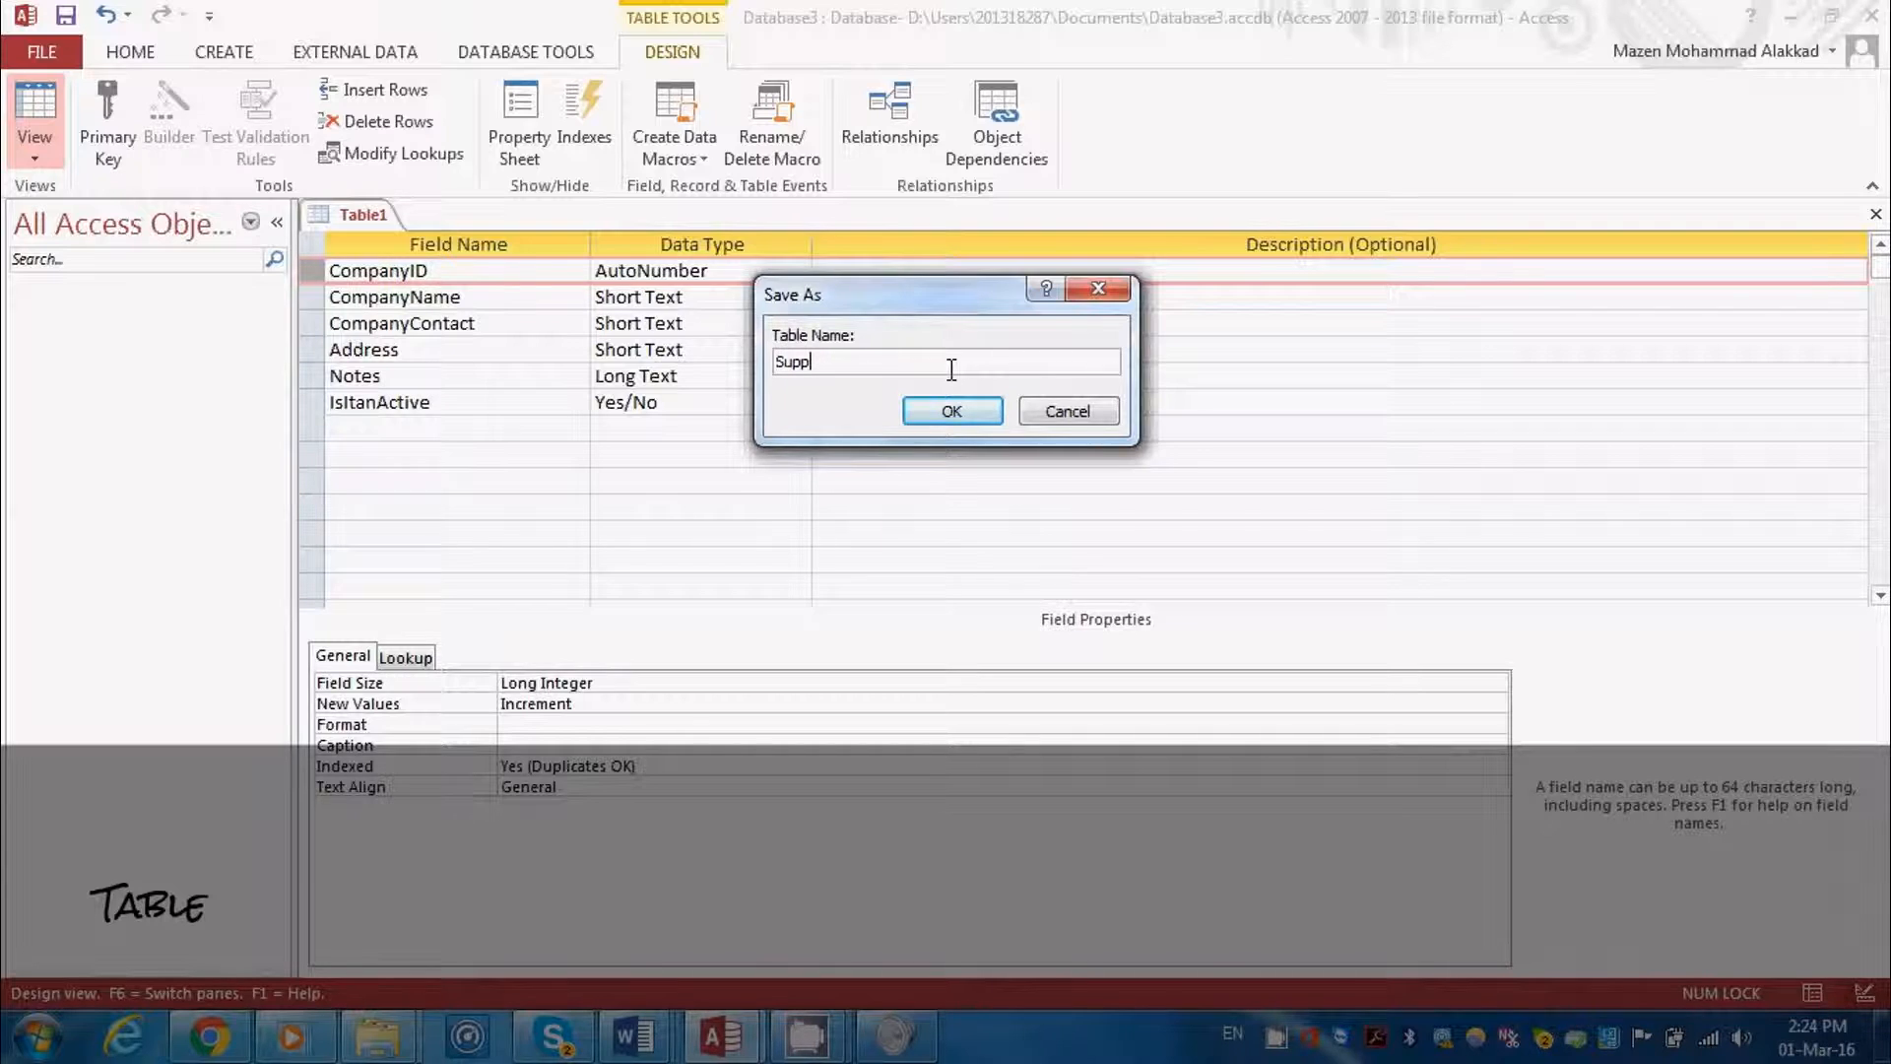
type("li")
type("rT")
left_click(948, 410)
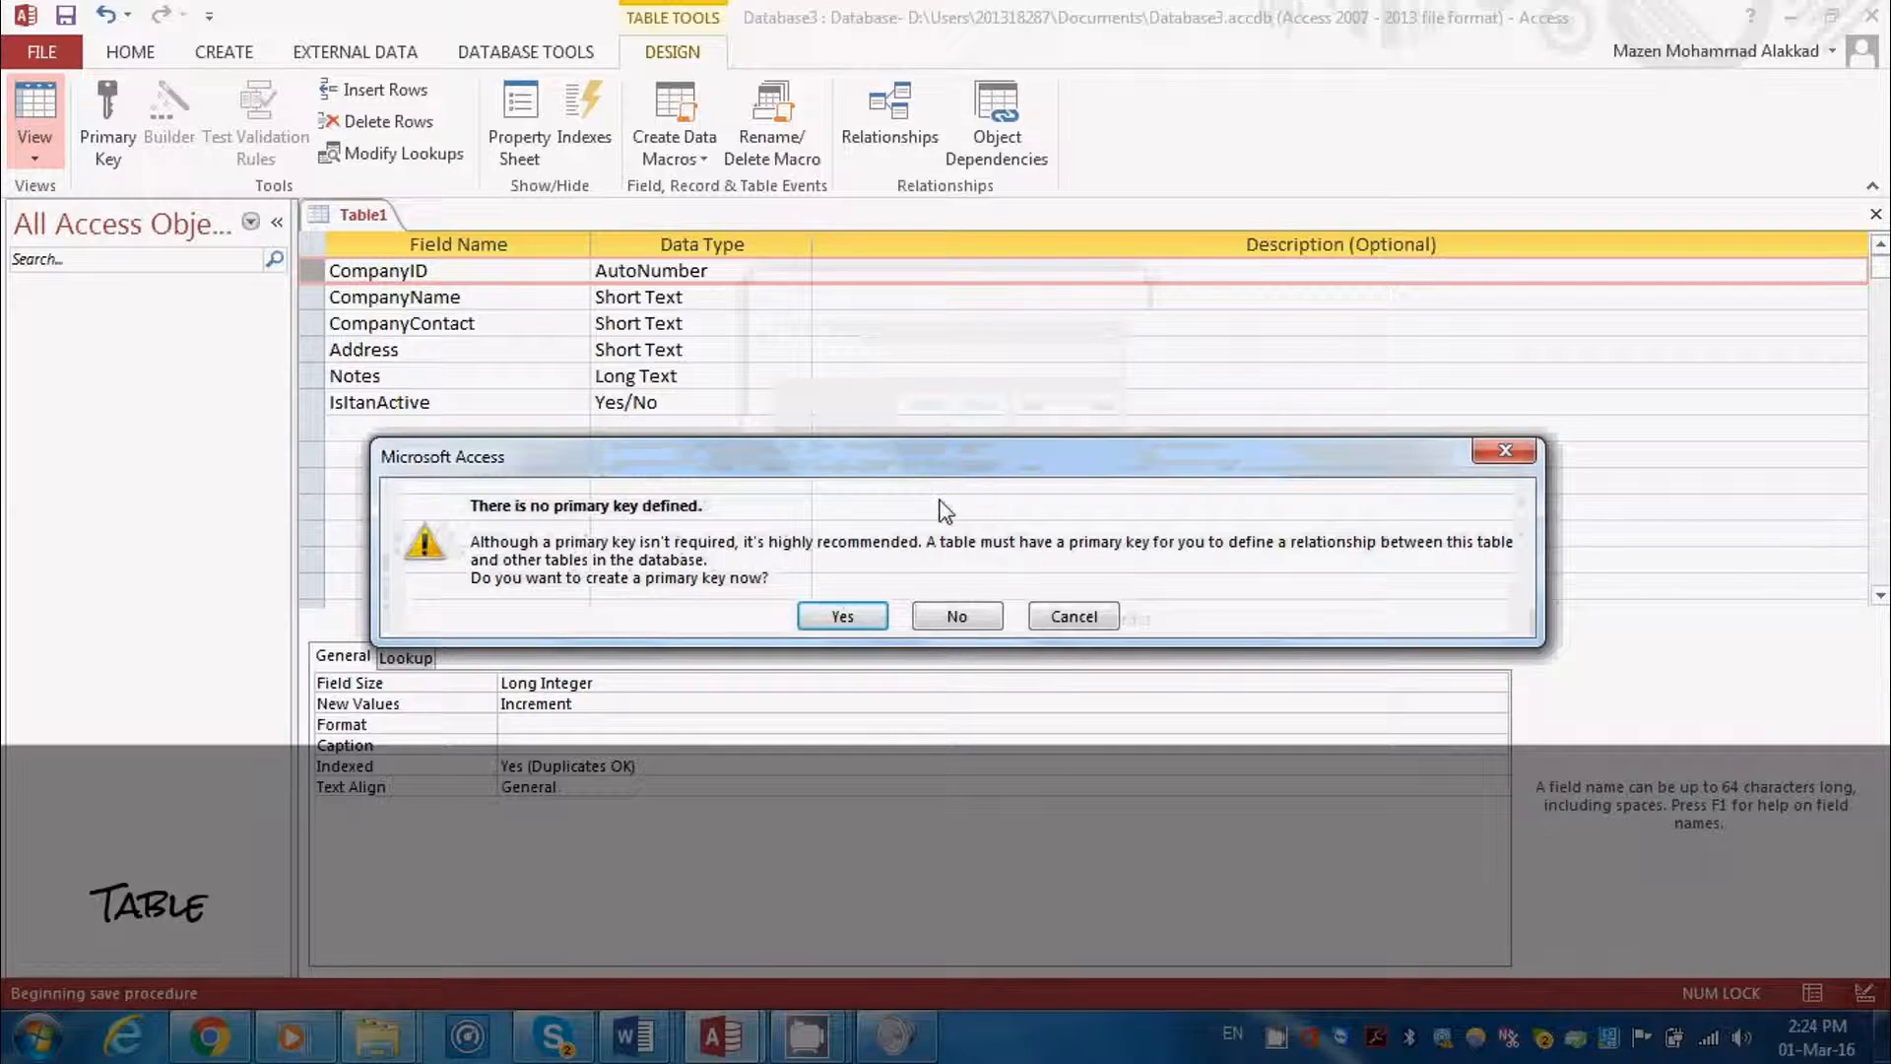
left_click(845, 619)
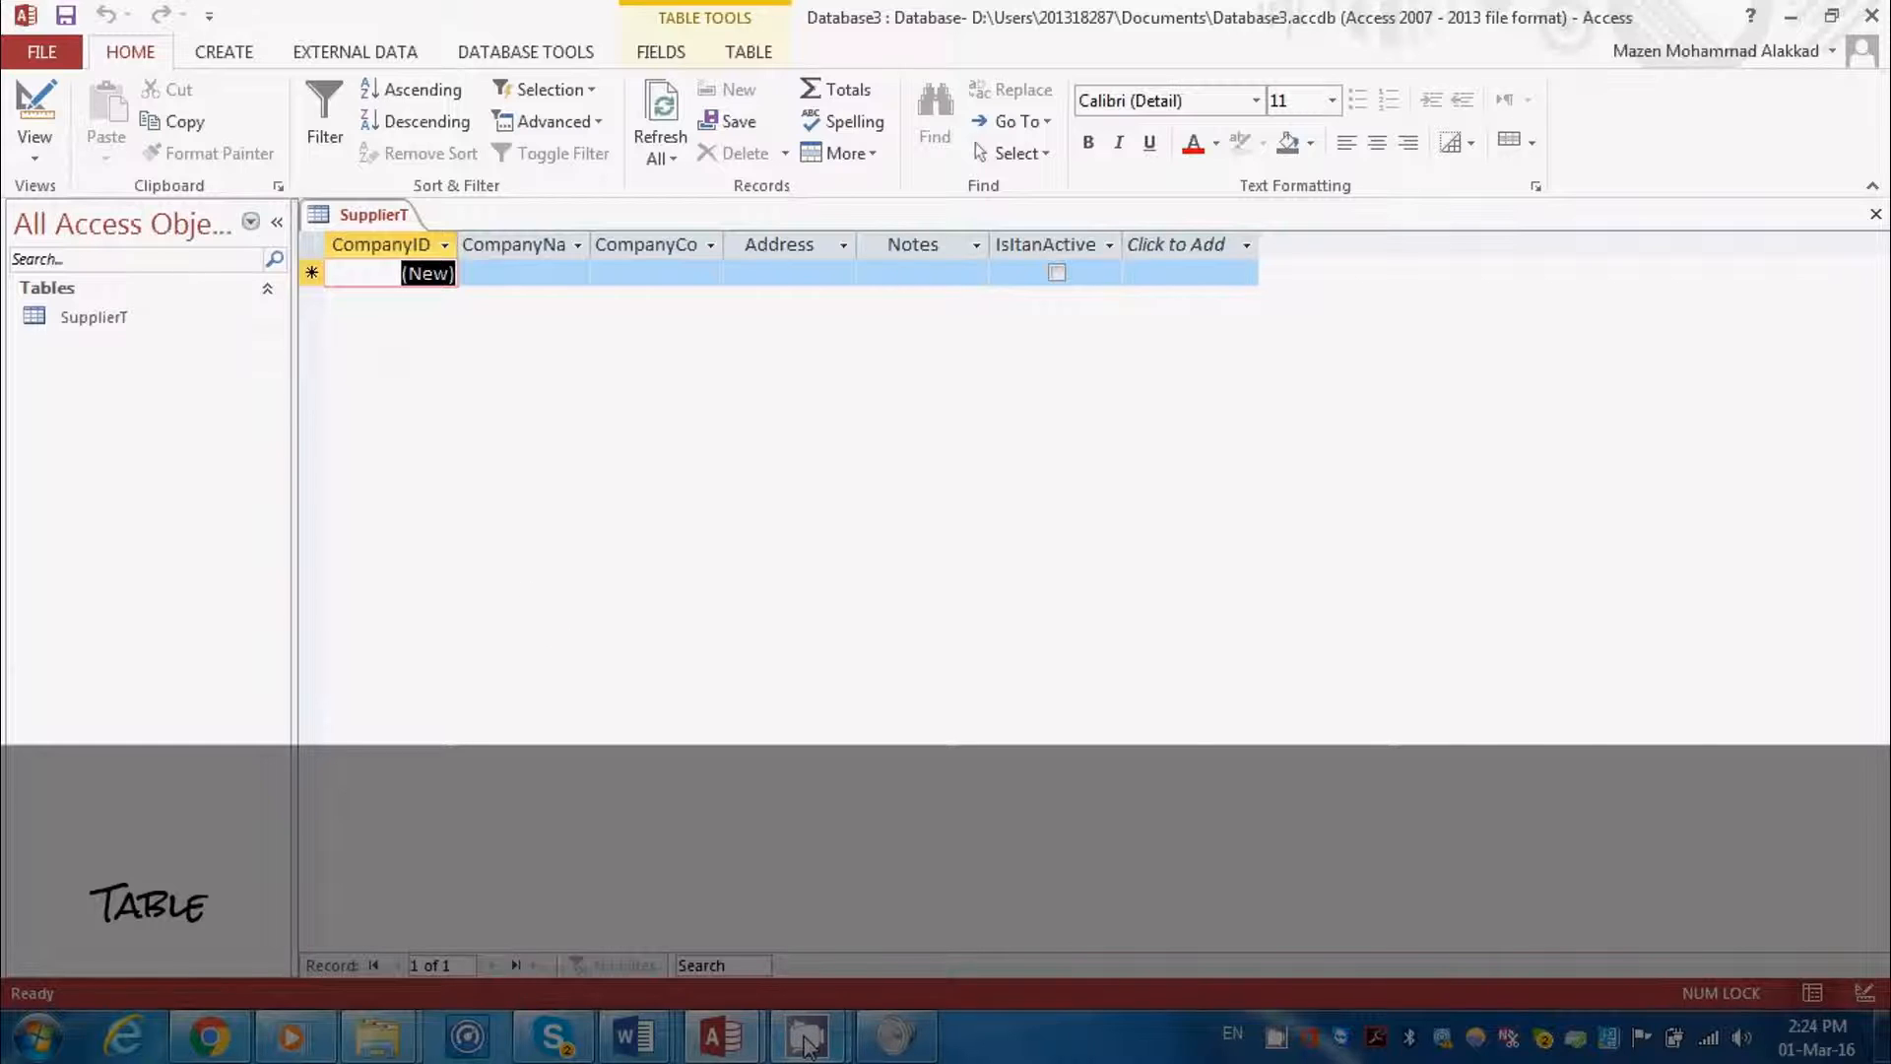
mouse_move(806, 1044)
left_click(866, 890)
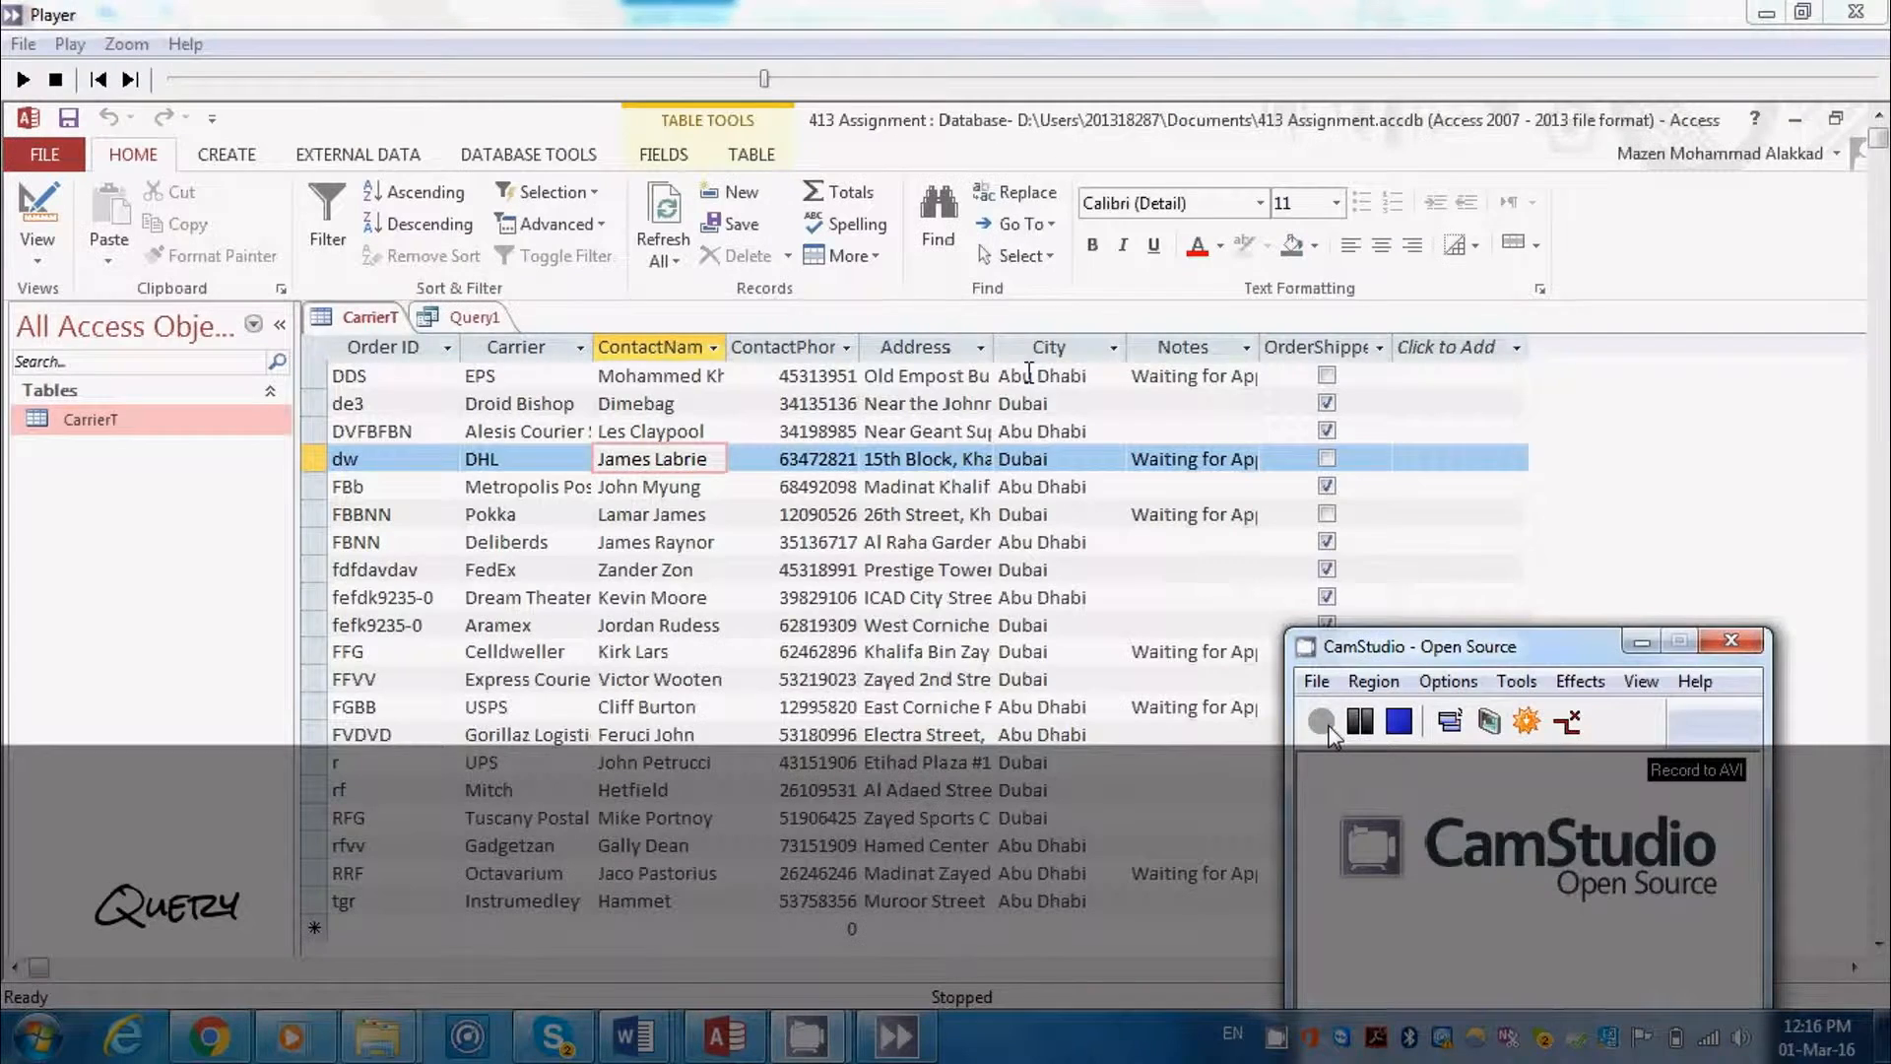
left_click(1325, 729)
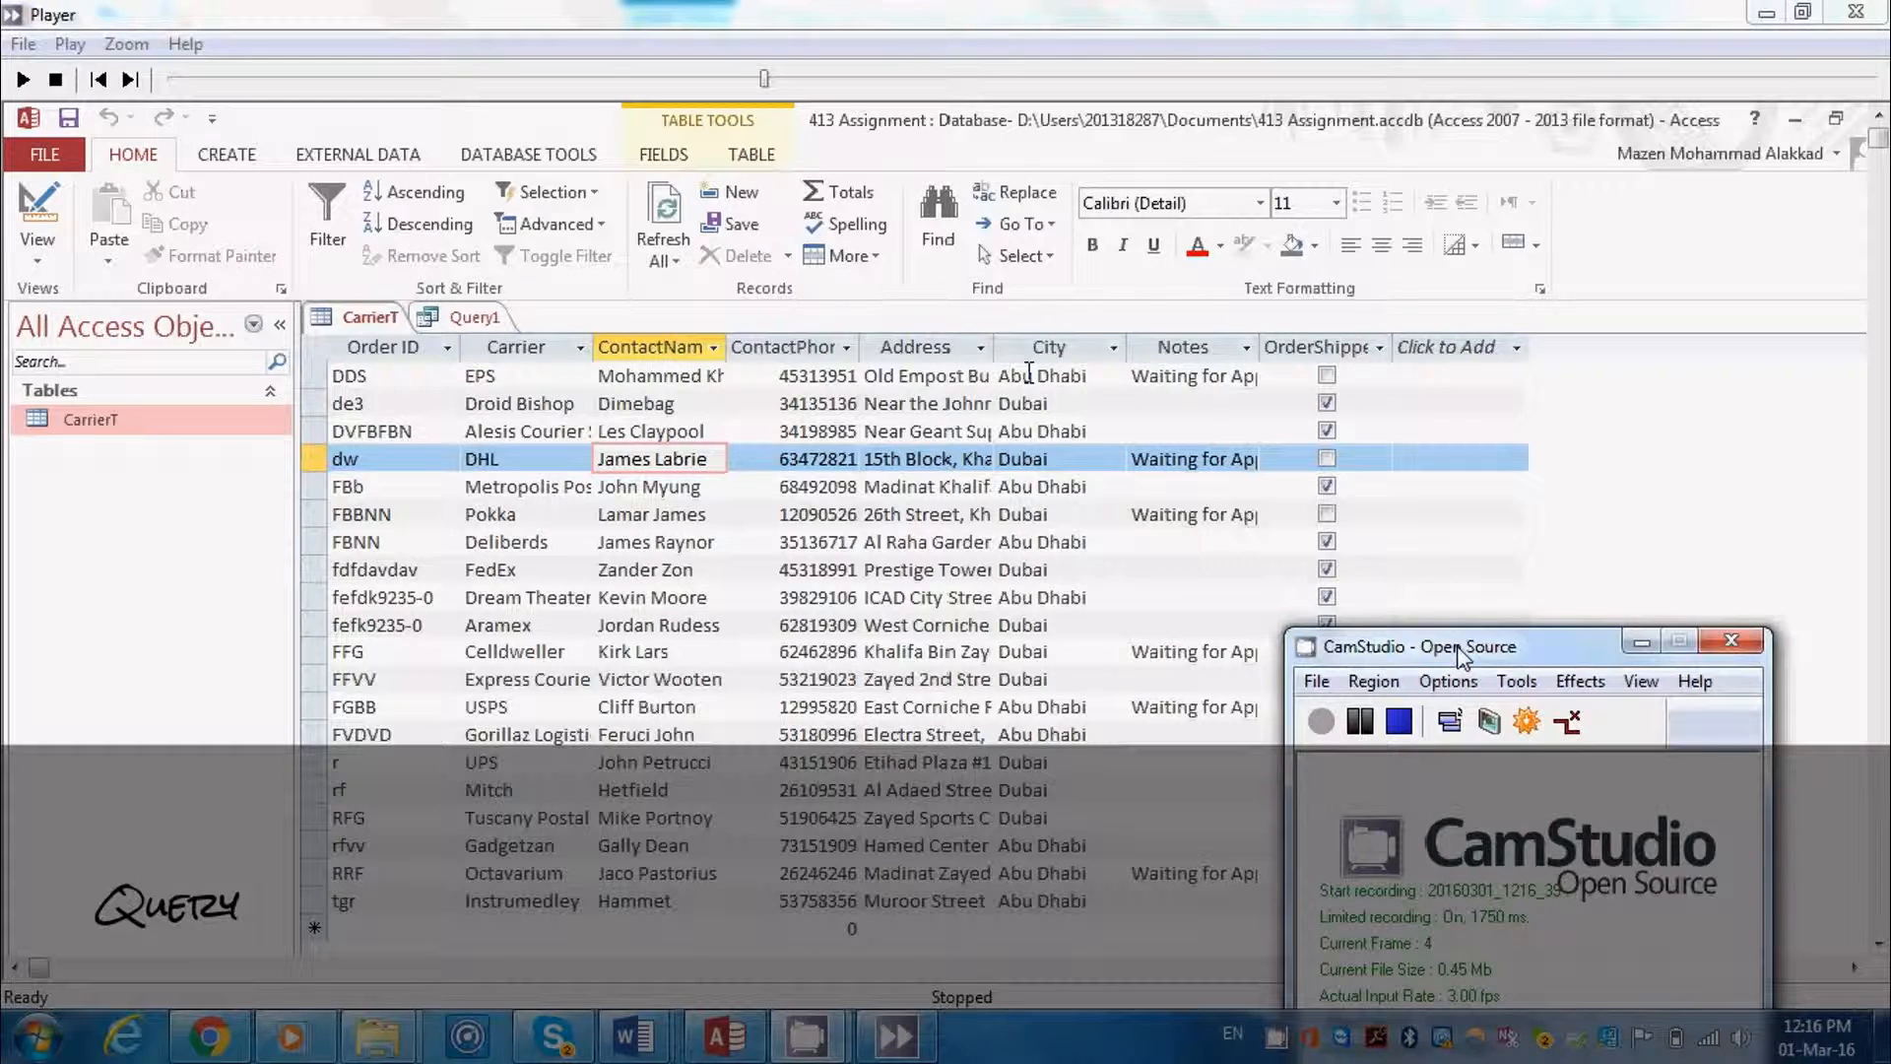
left_click_drag(1459, 652, 1455, 552)
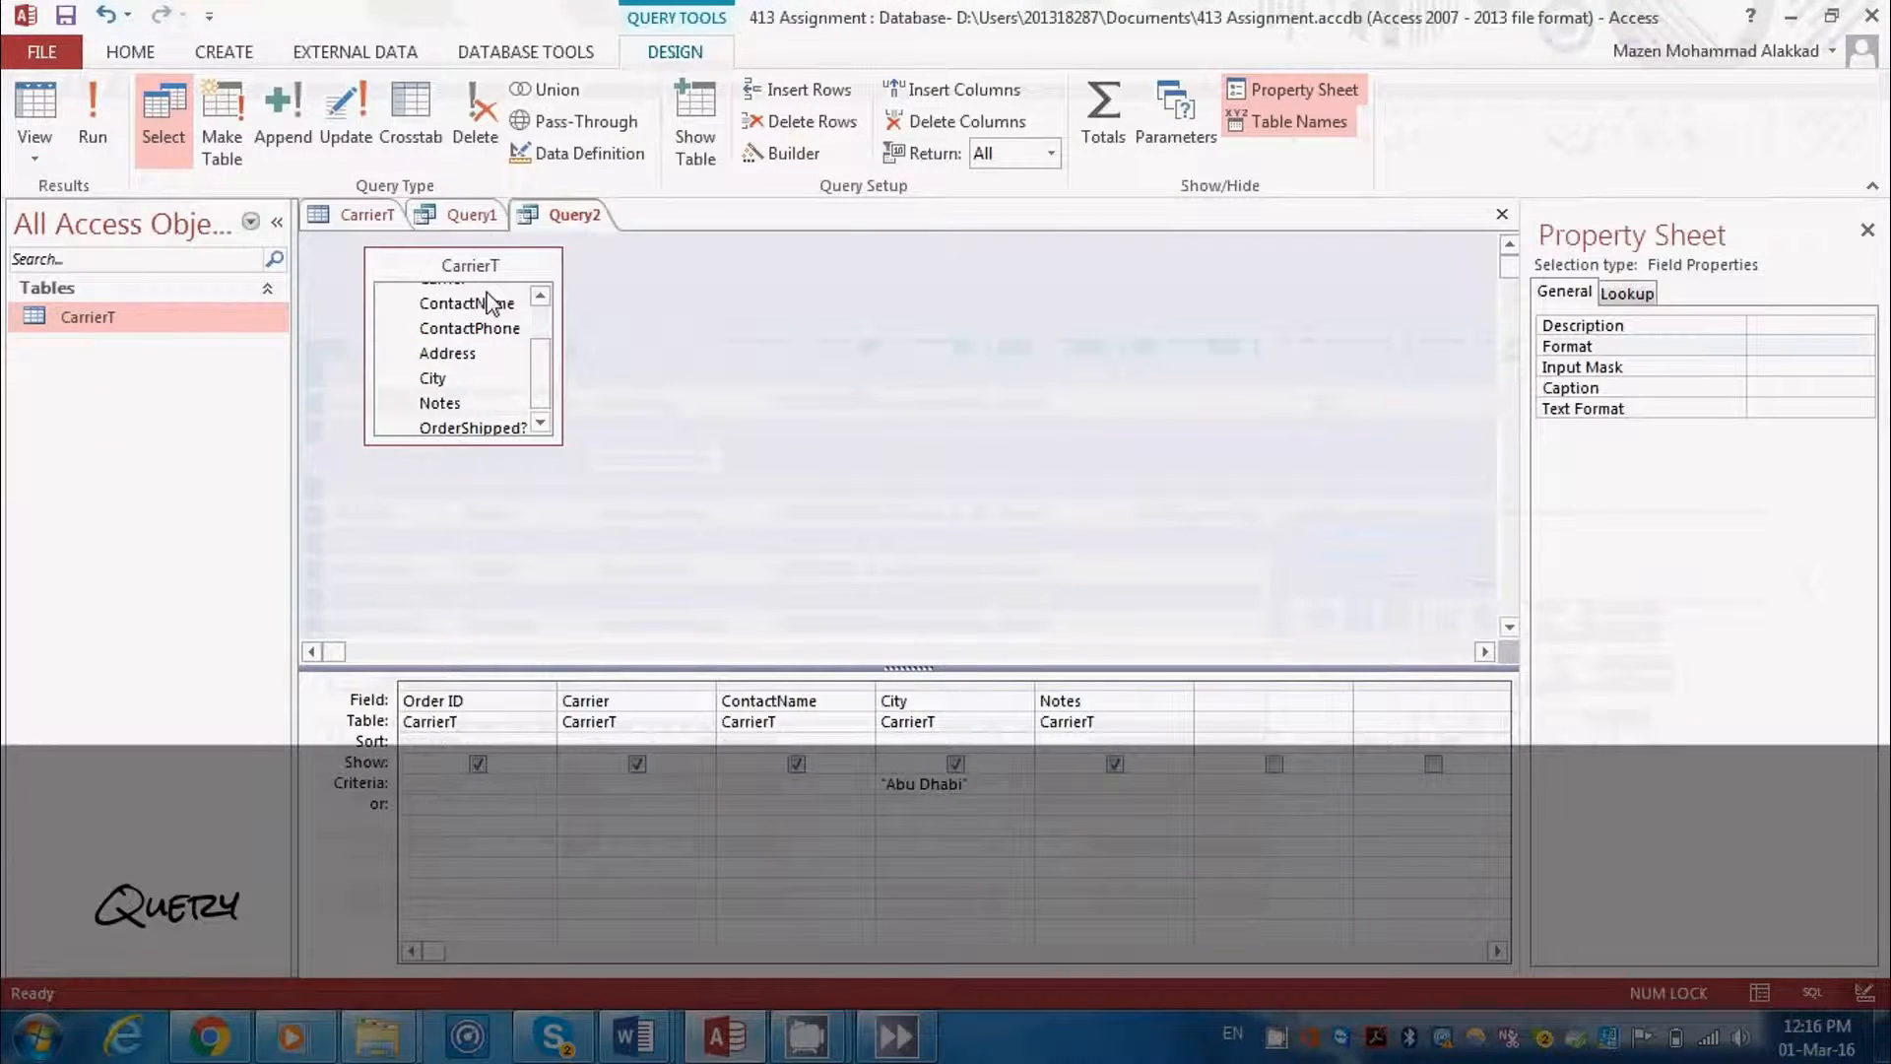
Create a new query in Design view in the 413 Assignment database and add the CarrierT table to it
left_click(364, 217)
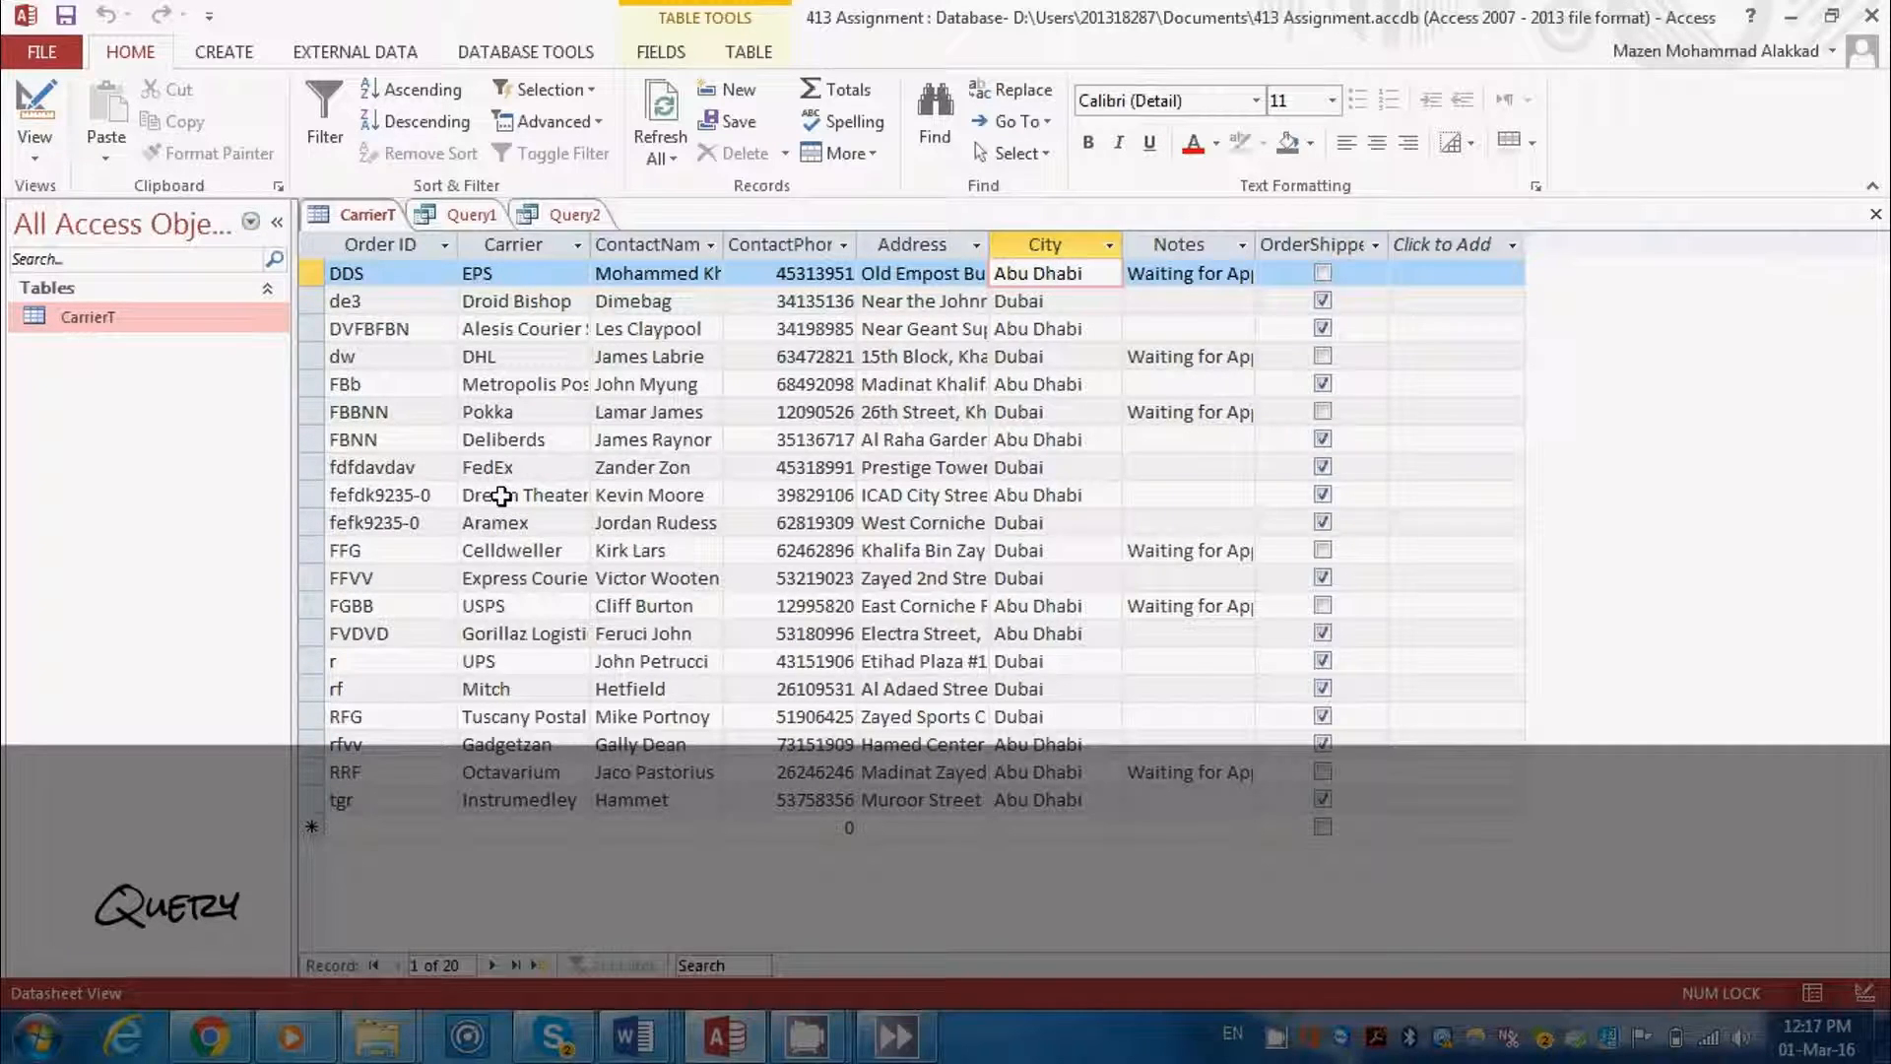
left_click(236, 50)
left_click(411, 157)
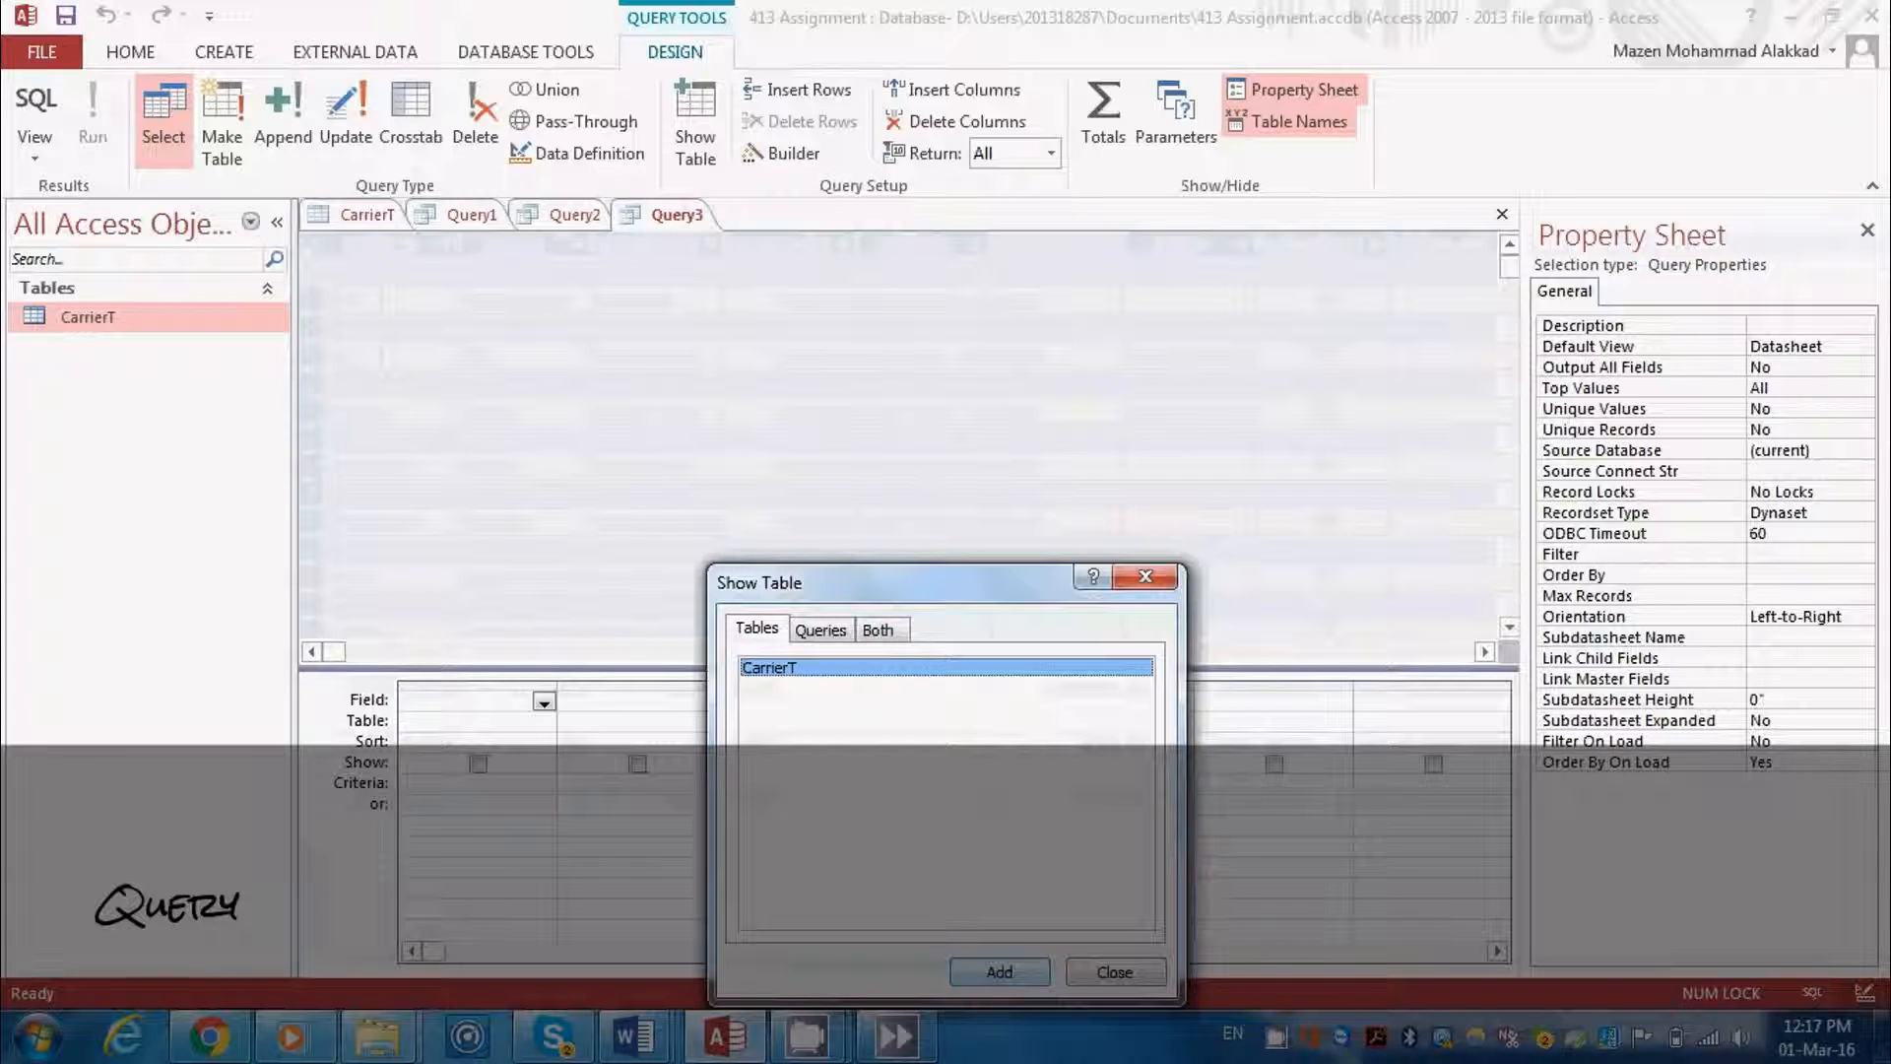
left_click(1014, 983)
left_click(1146, 579)
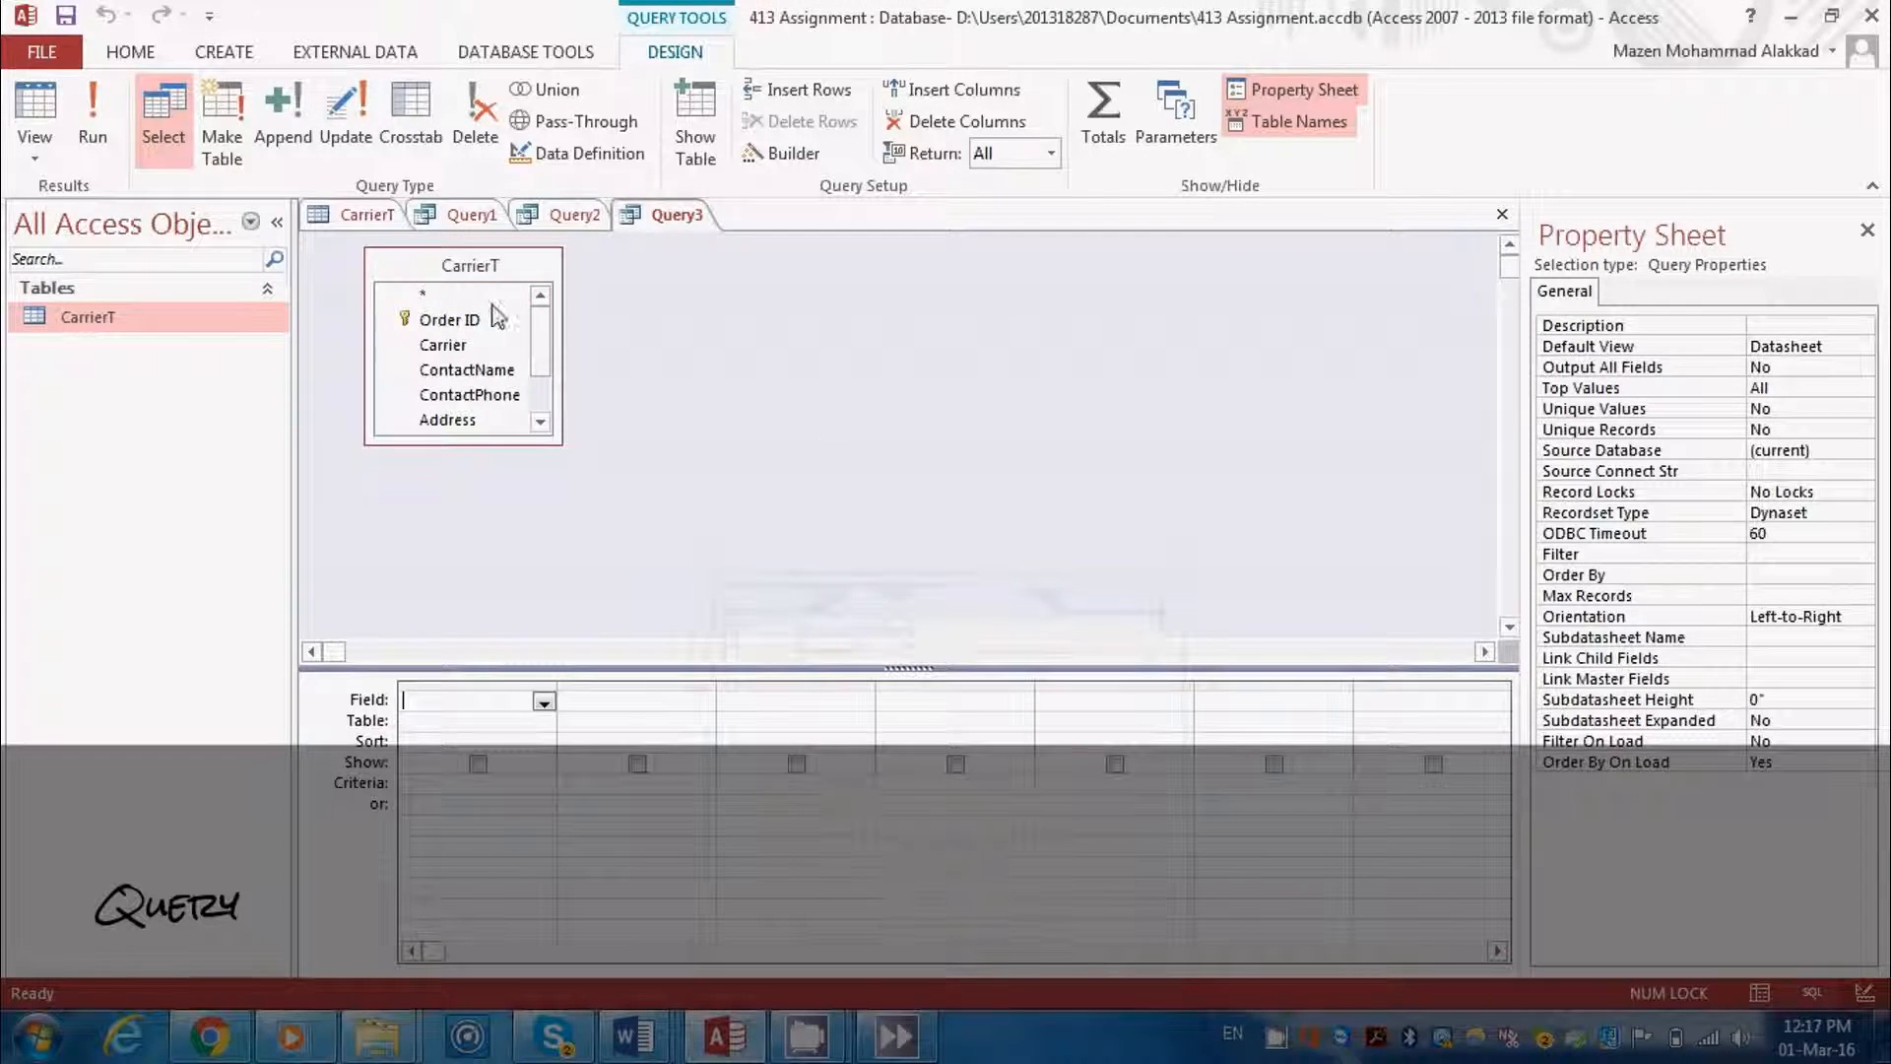
Add the ContactName field from CarrierT to the query grid and select the next empty field column
left_click(467, 372)
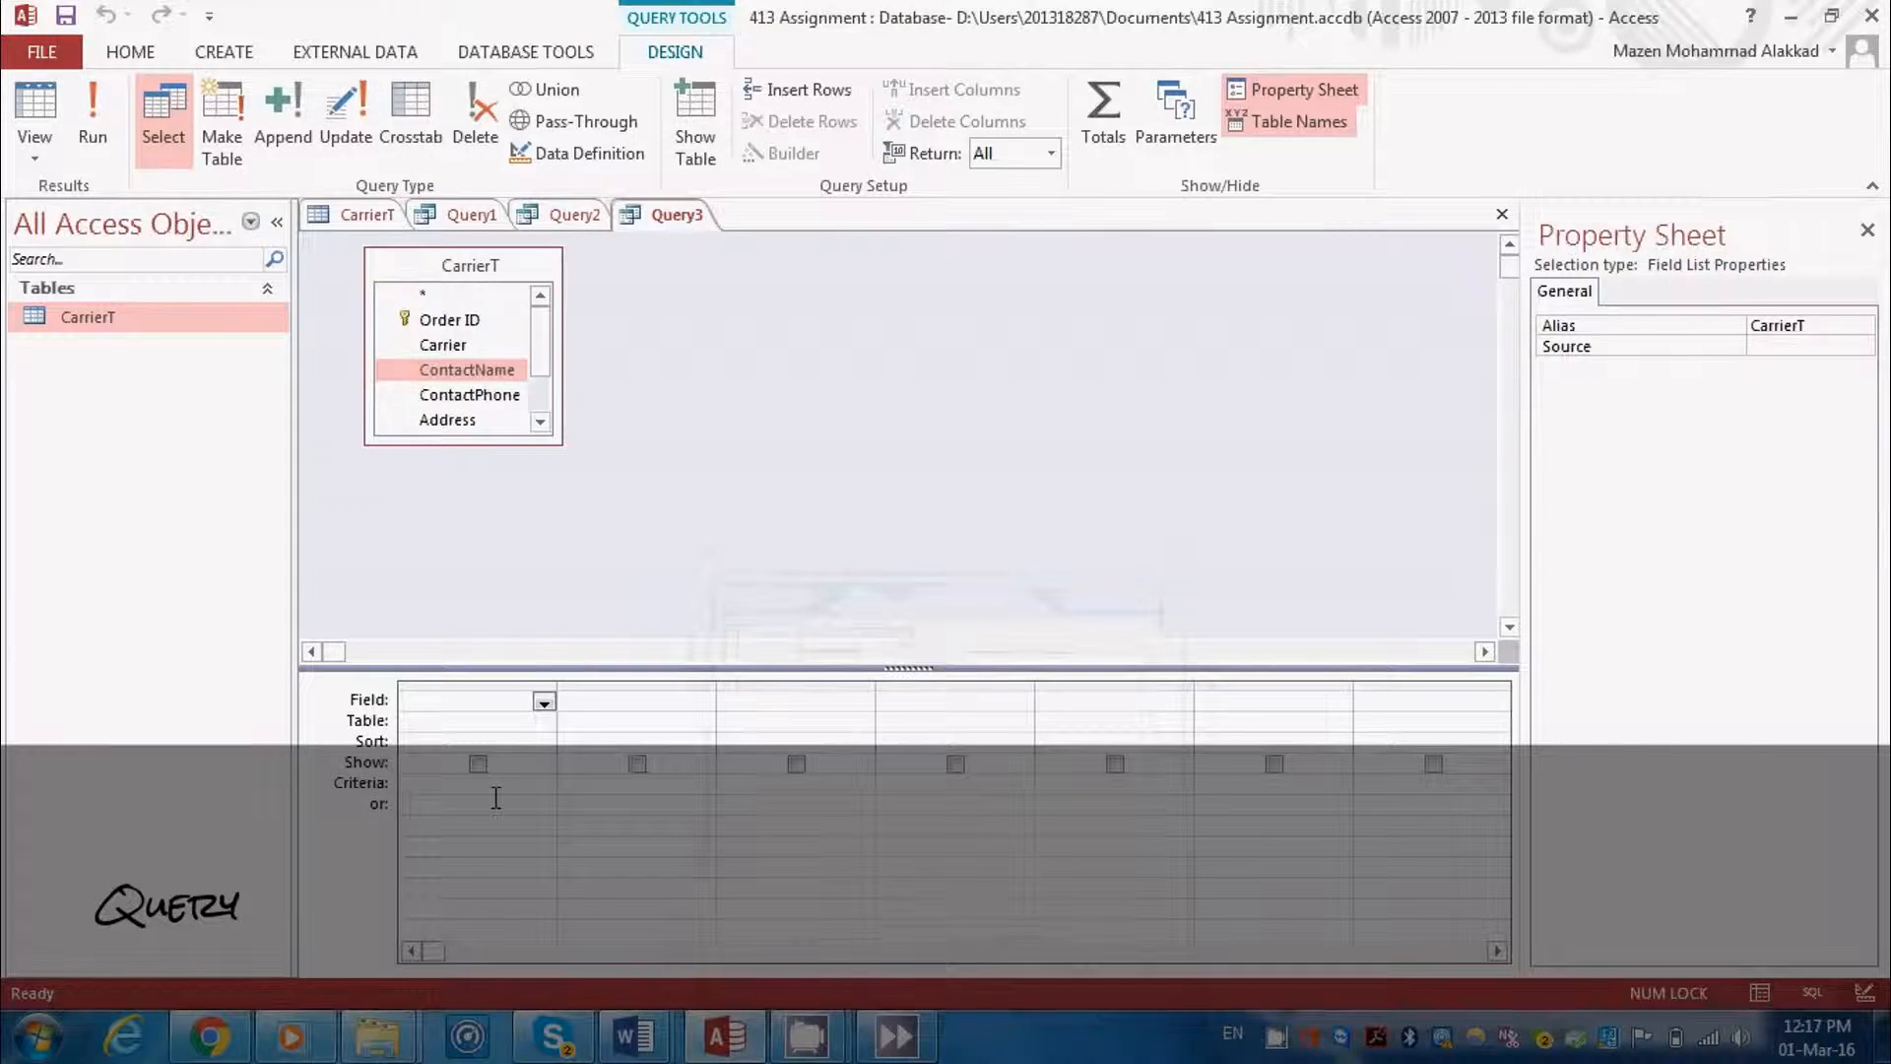
double_click(467, 371)
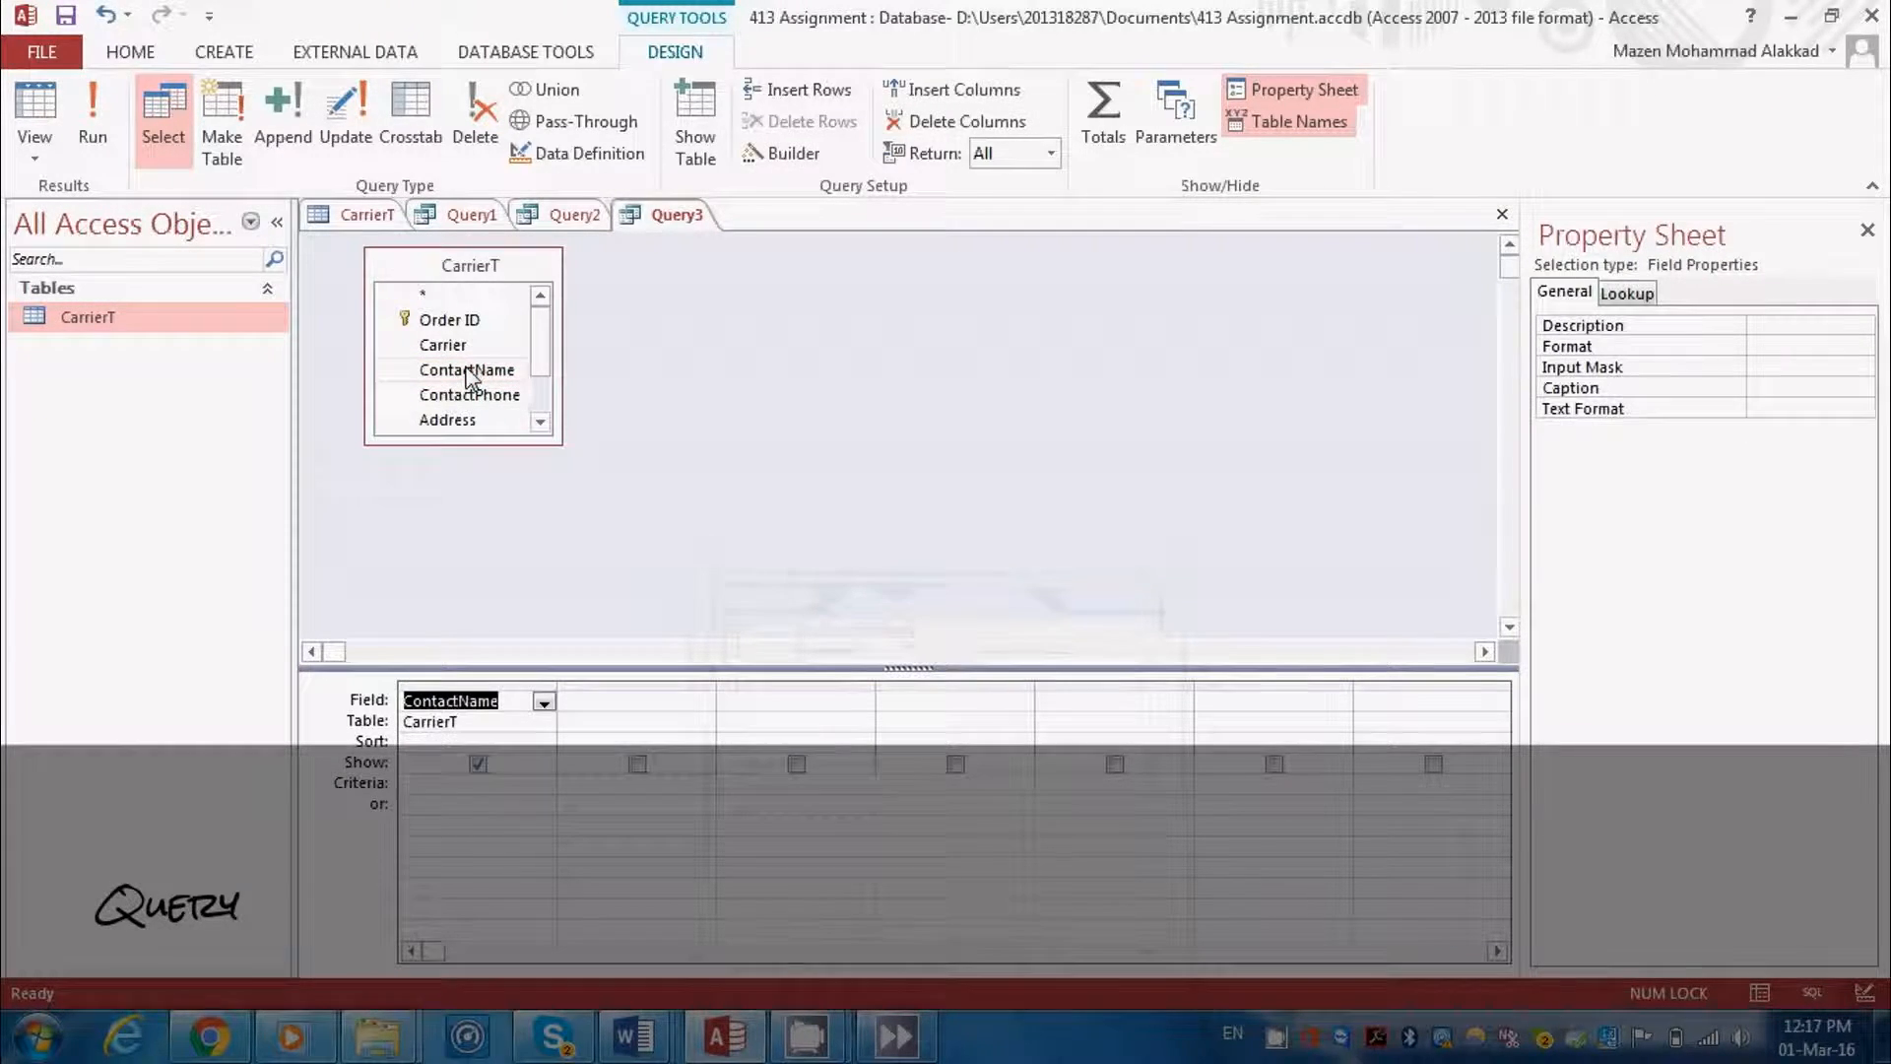
left_click(630, 684)
left_click(634, 701)
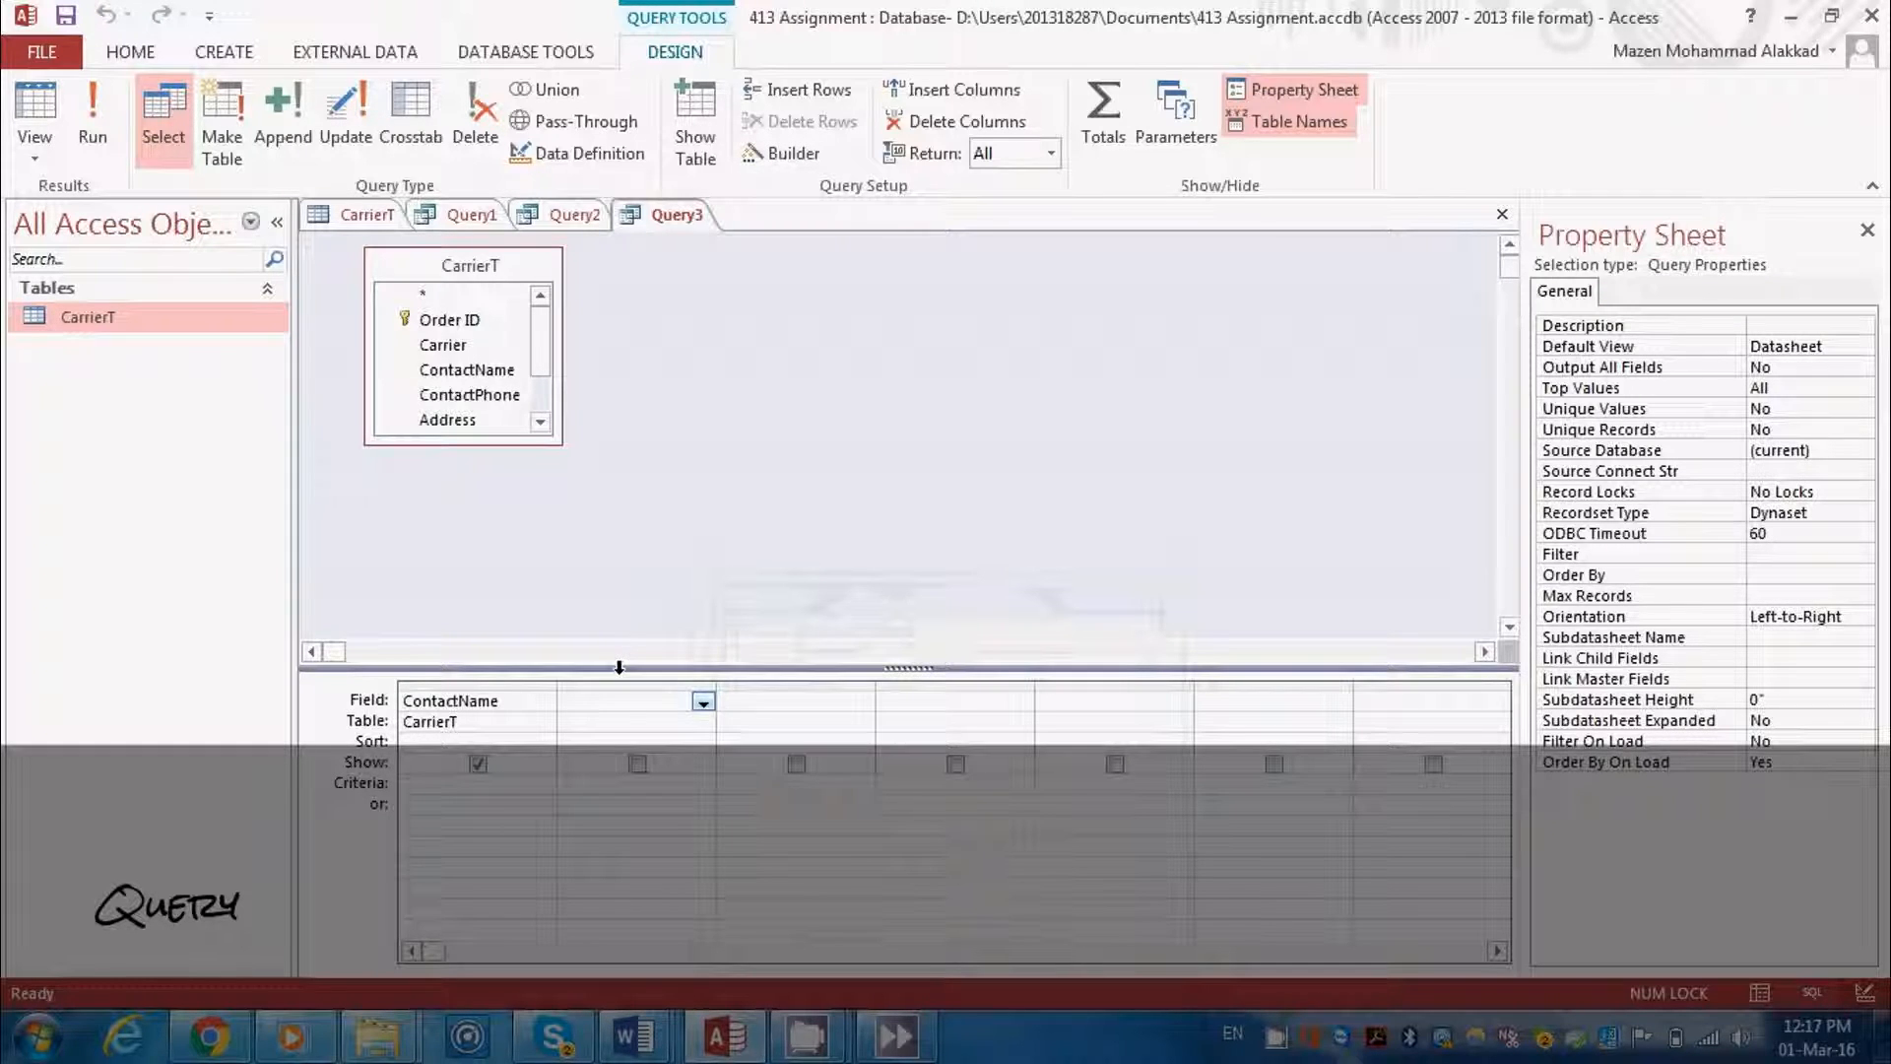
Add the ContactPhone, Address, City and Notes fields from CarrierT to the next columns of the query grid
double_click(470, 395)
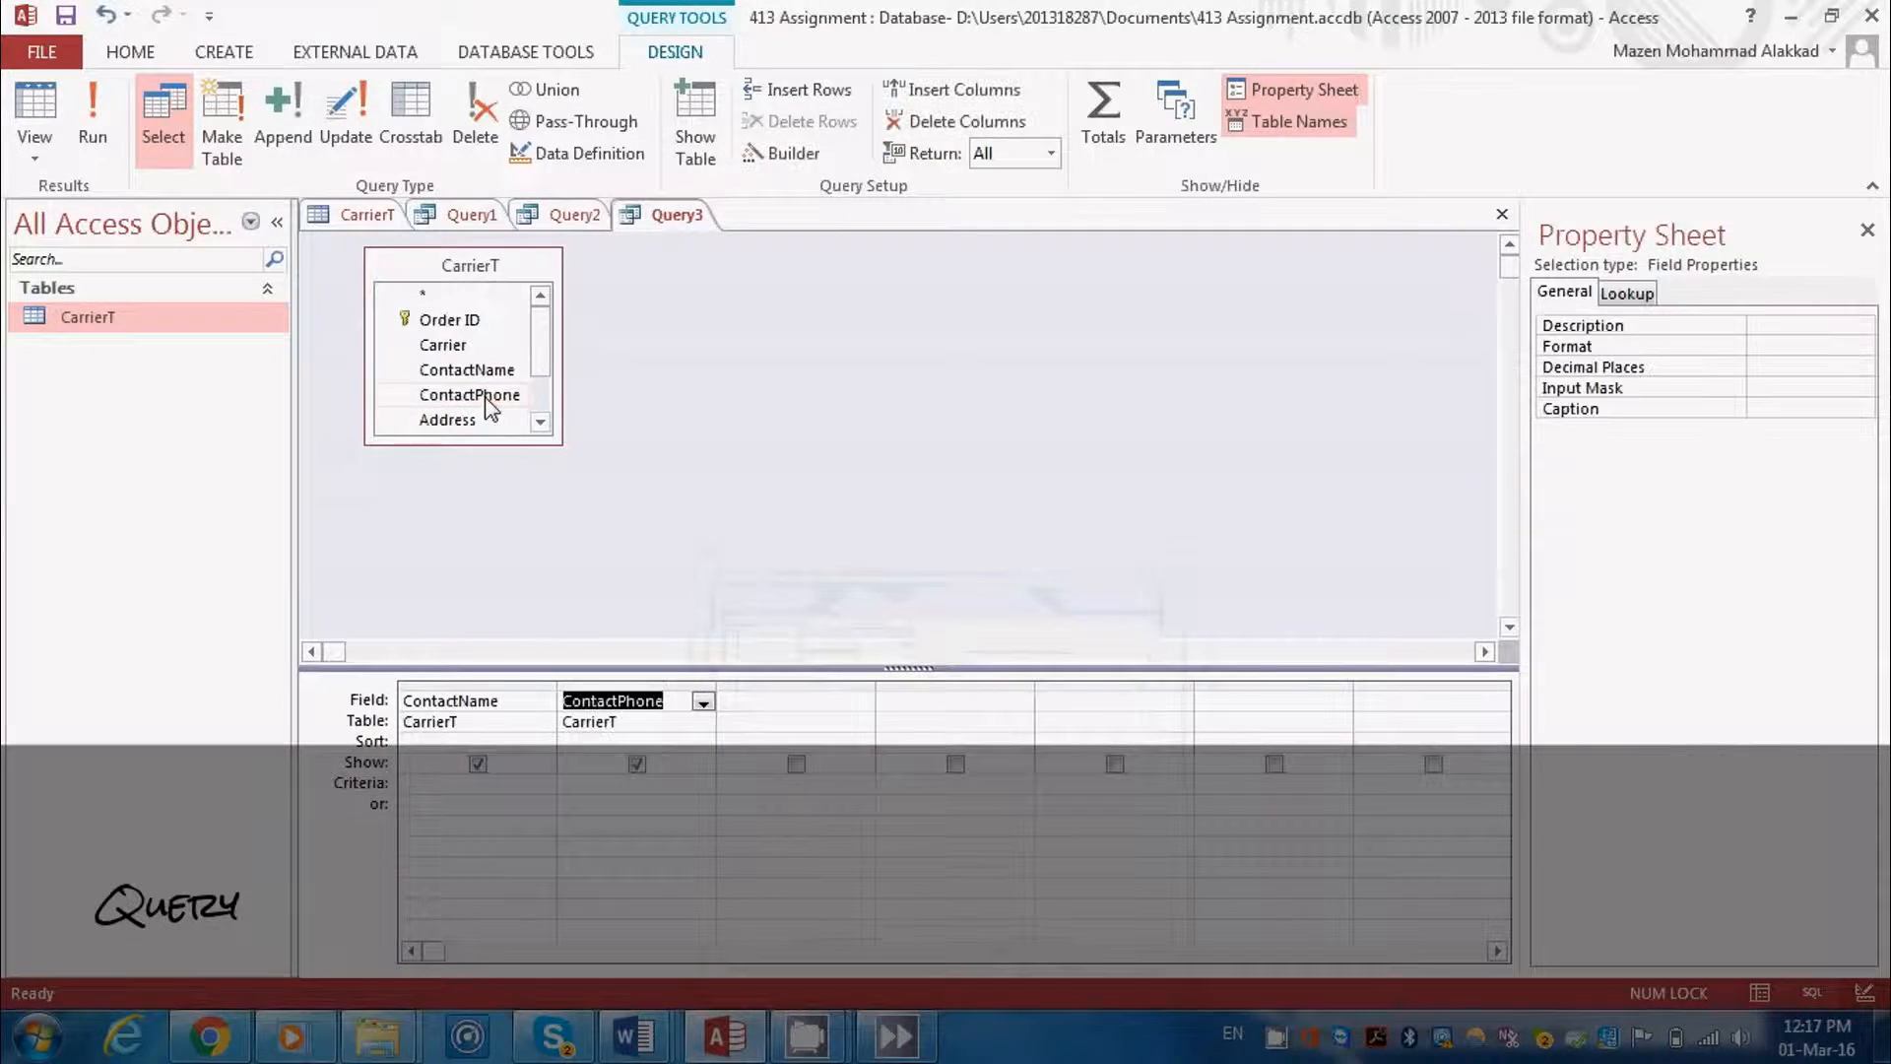
left_click(541, 424)
left_click(541, 424)
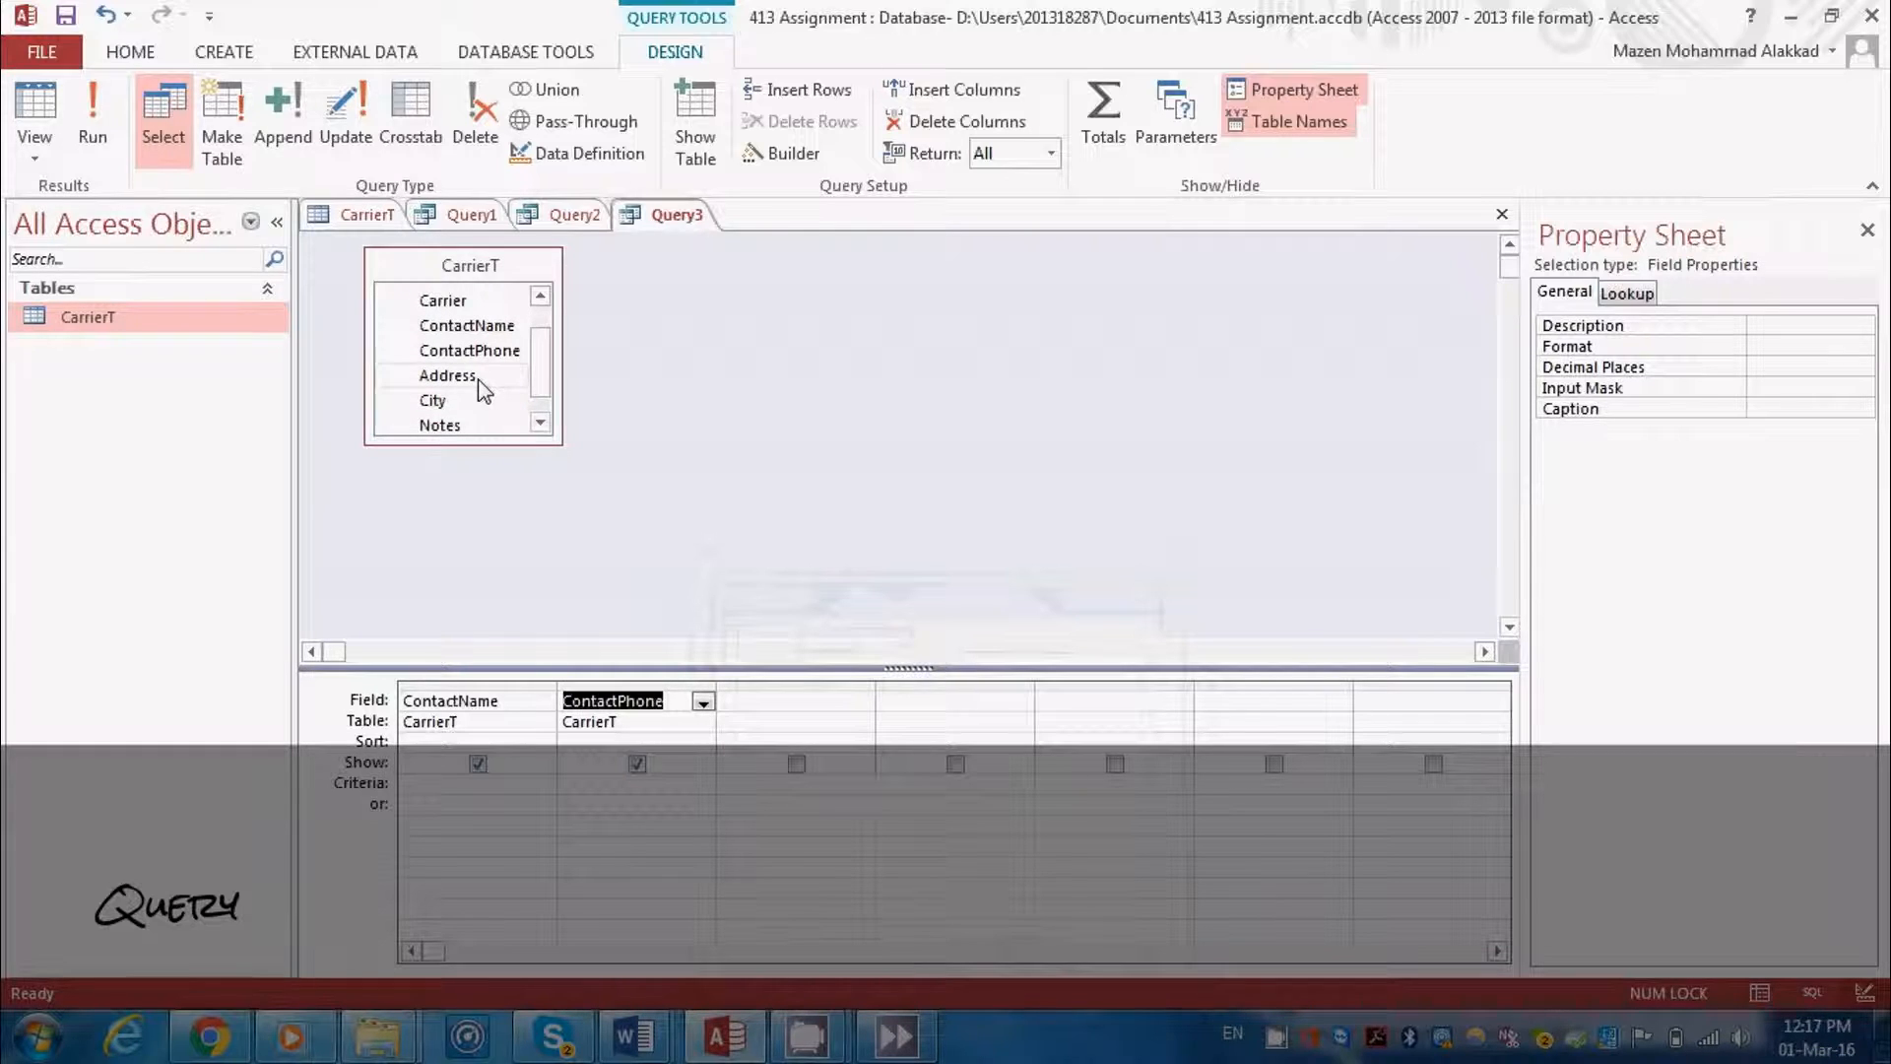
left_click(773, 705)
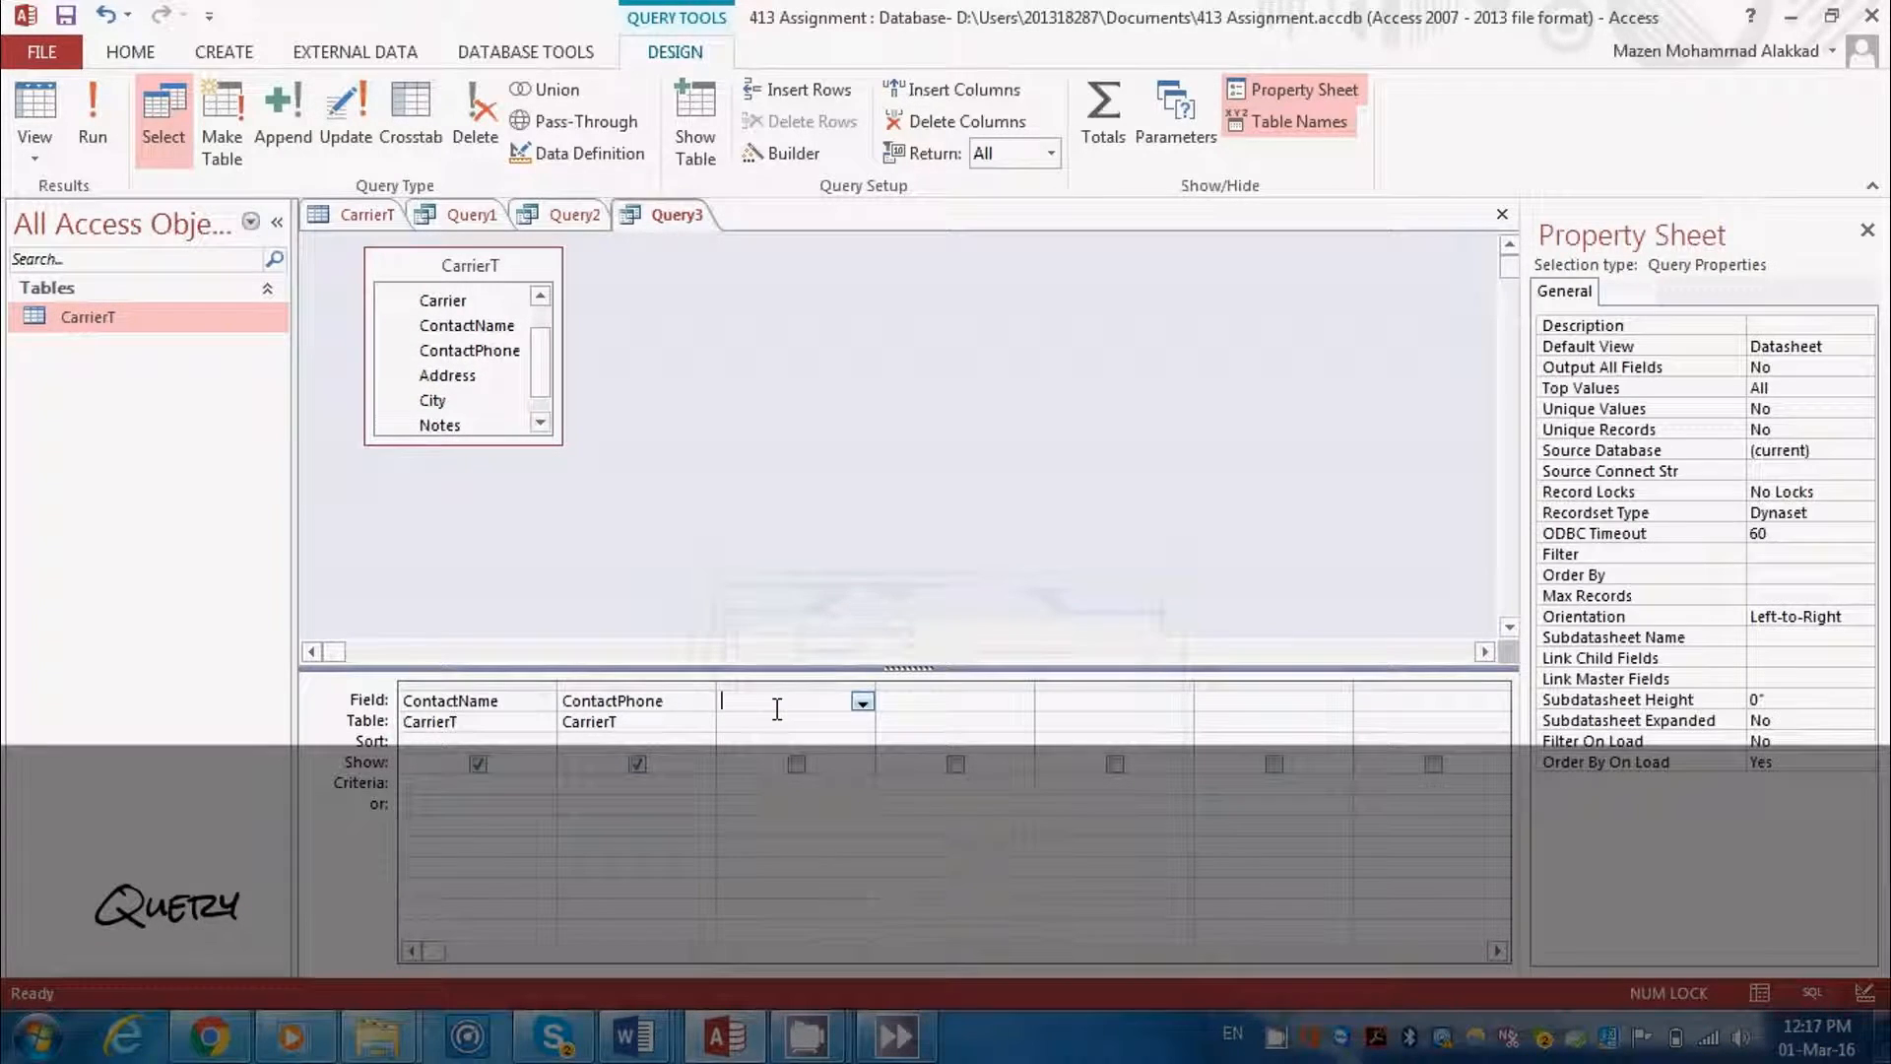
double_click(477, 373)
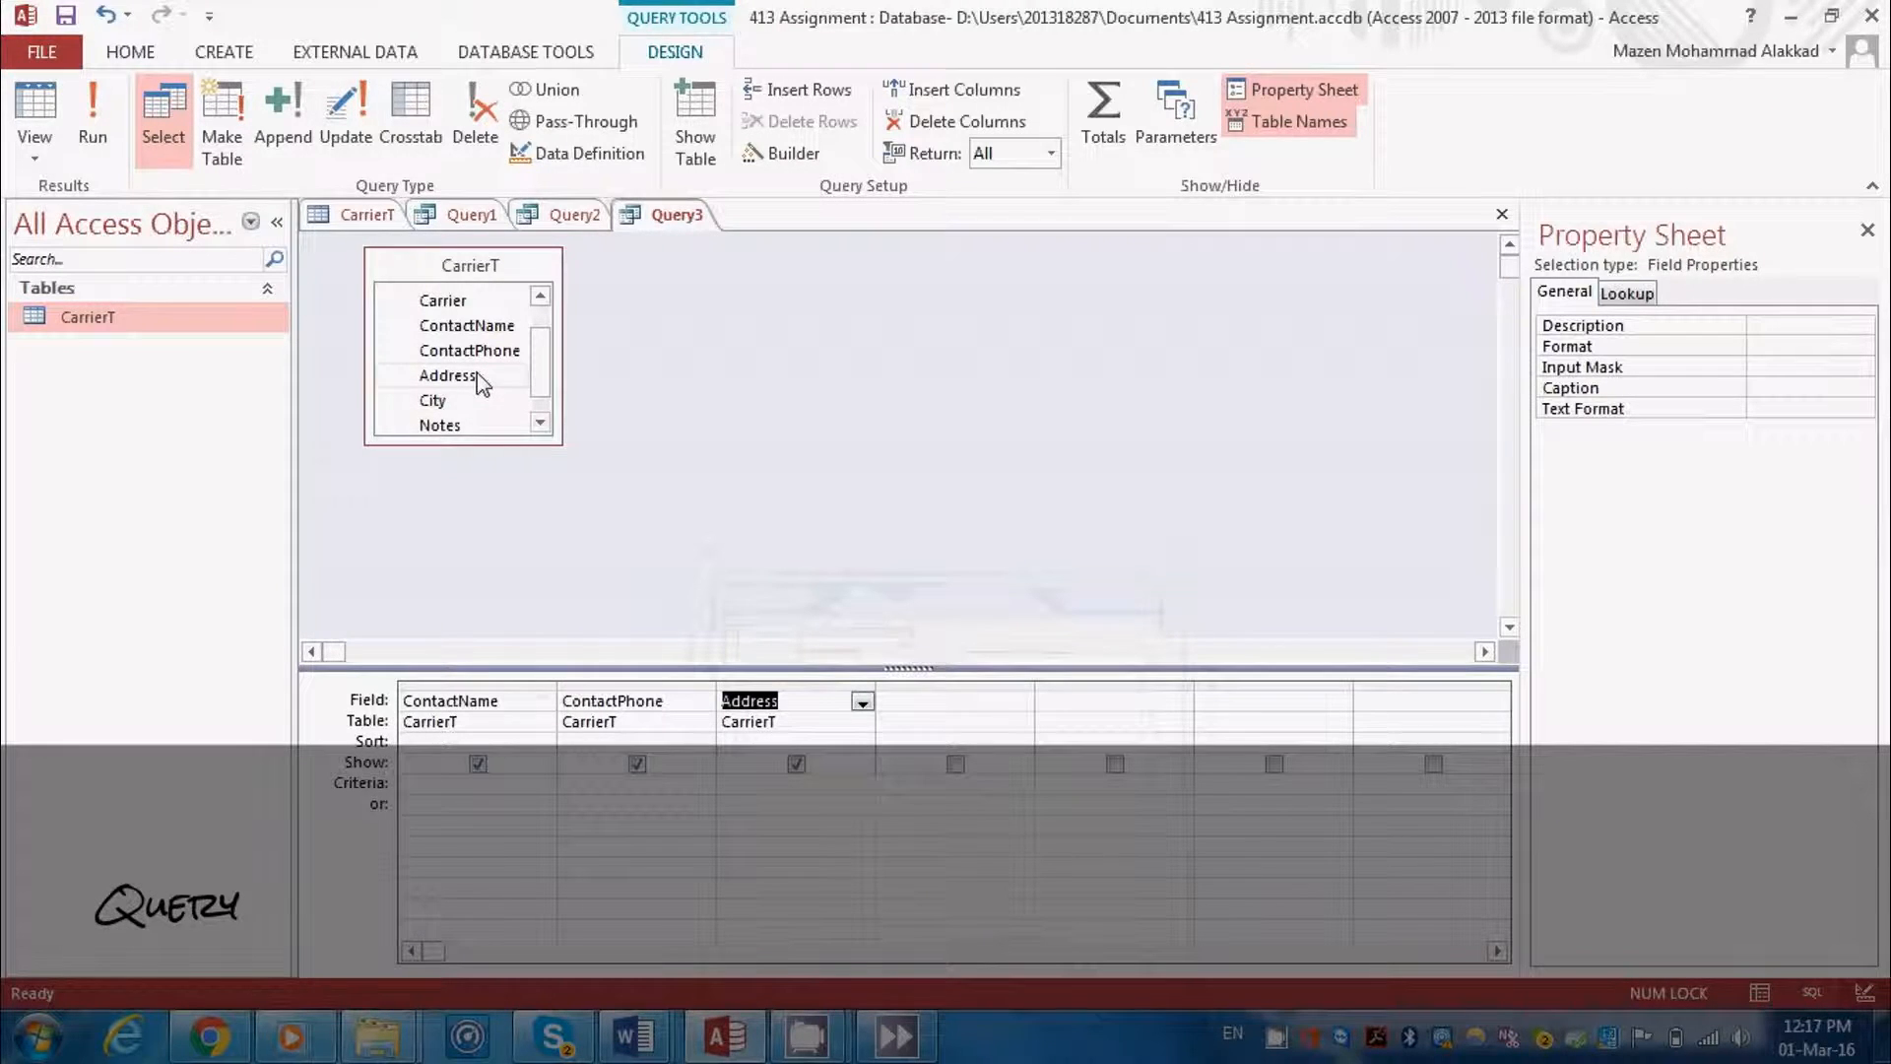
key("Tab")
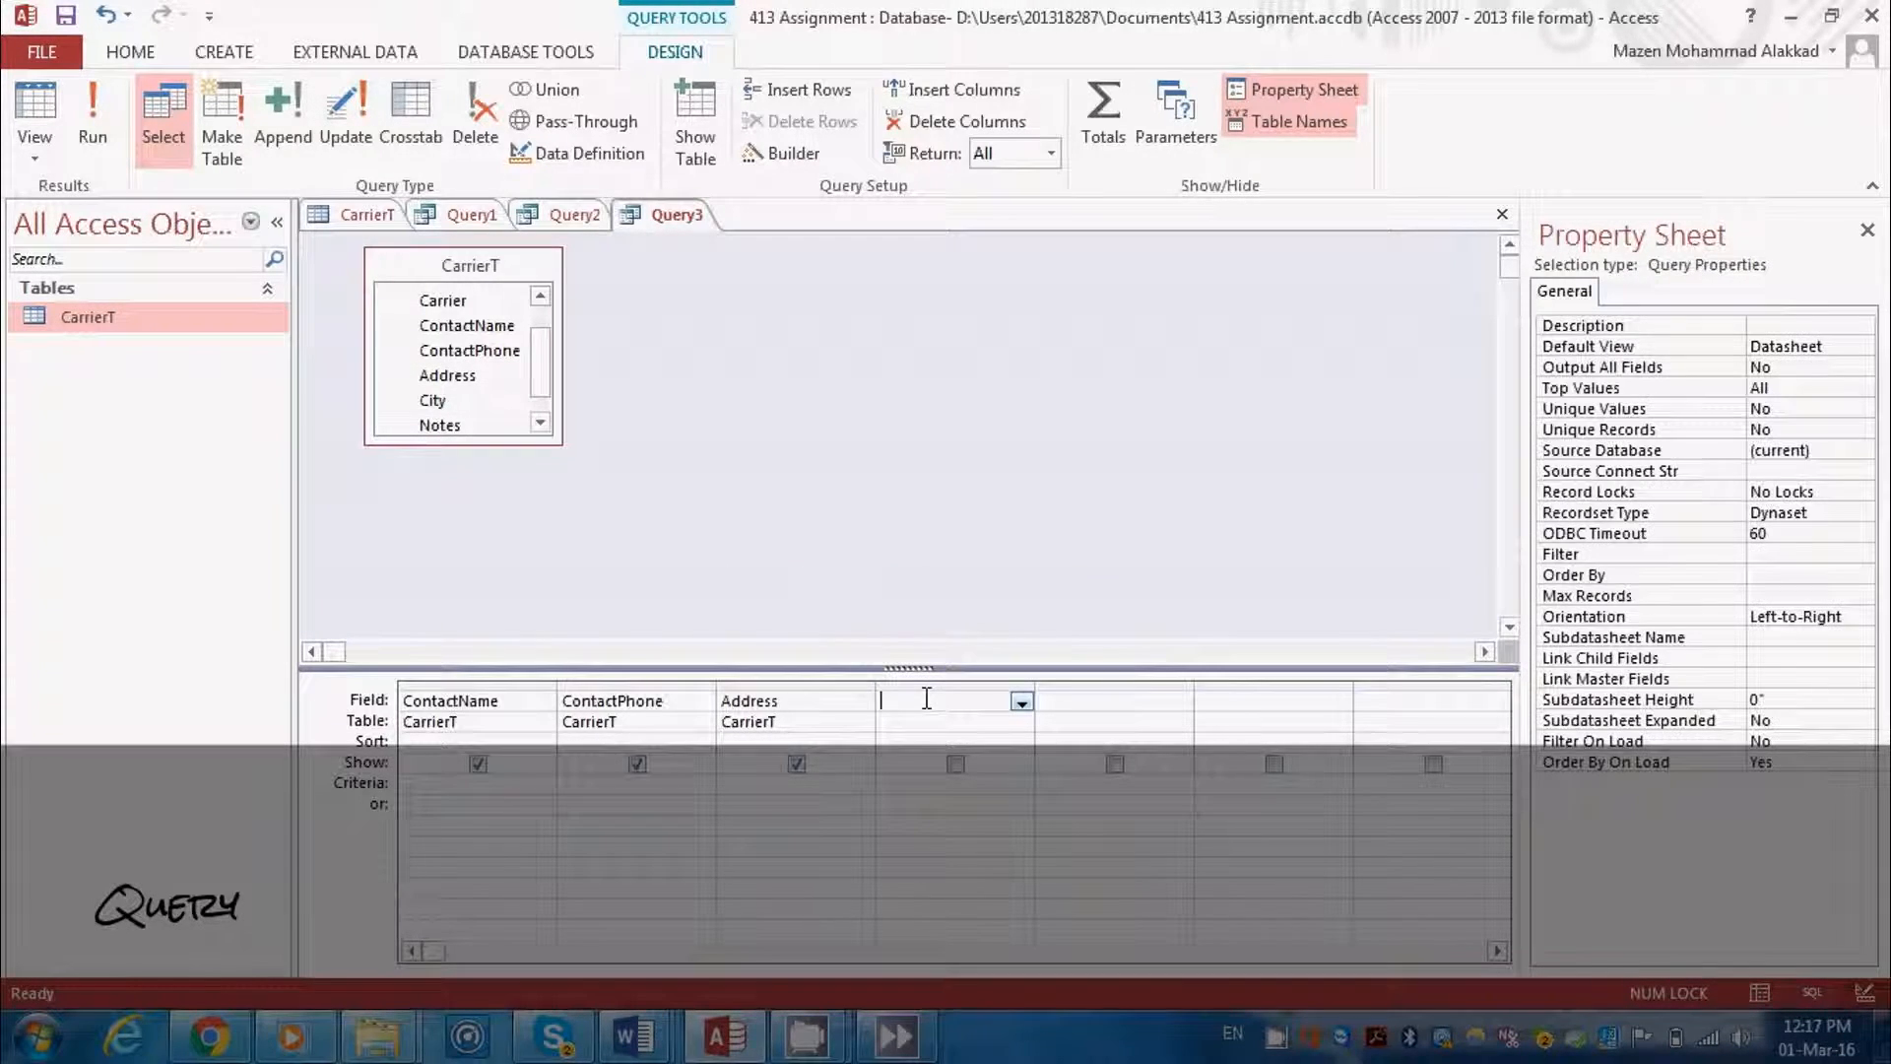
double_click(463, 402)
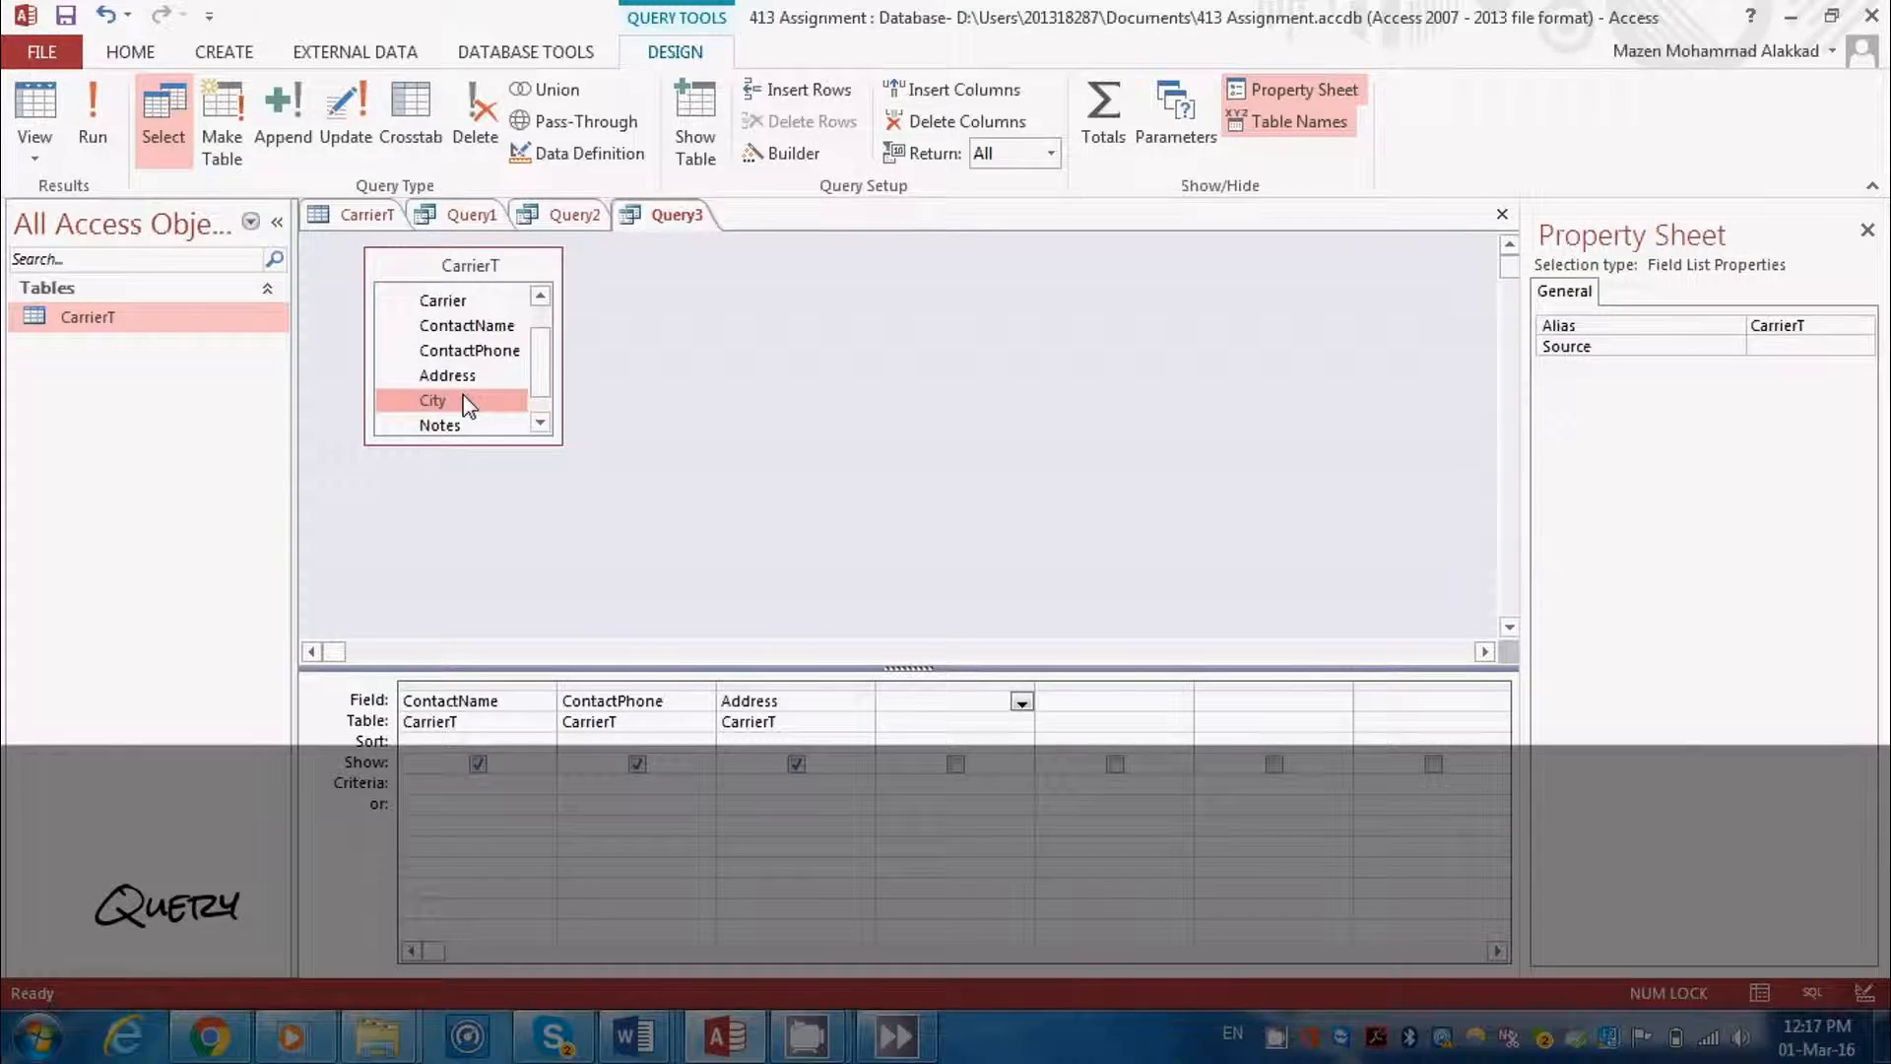
left_click(1128, 702)
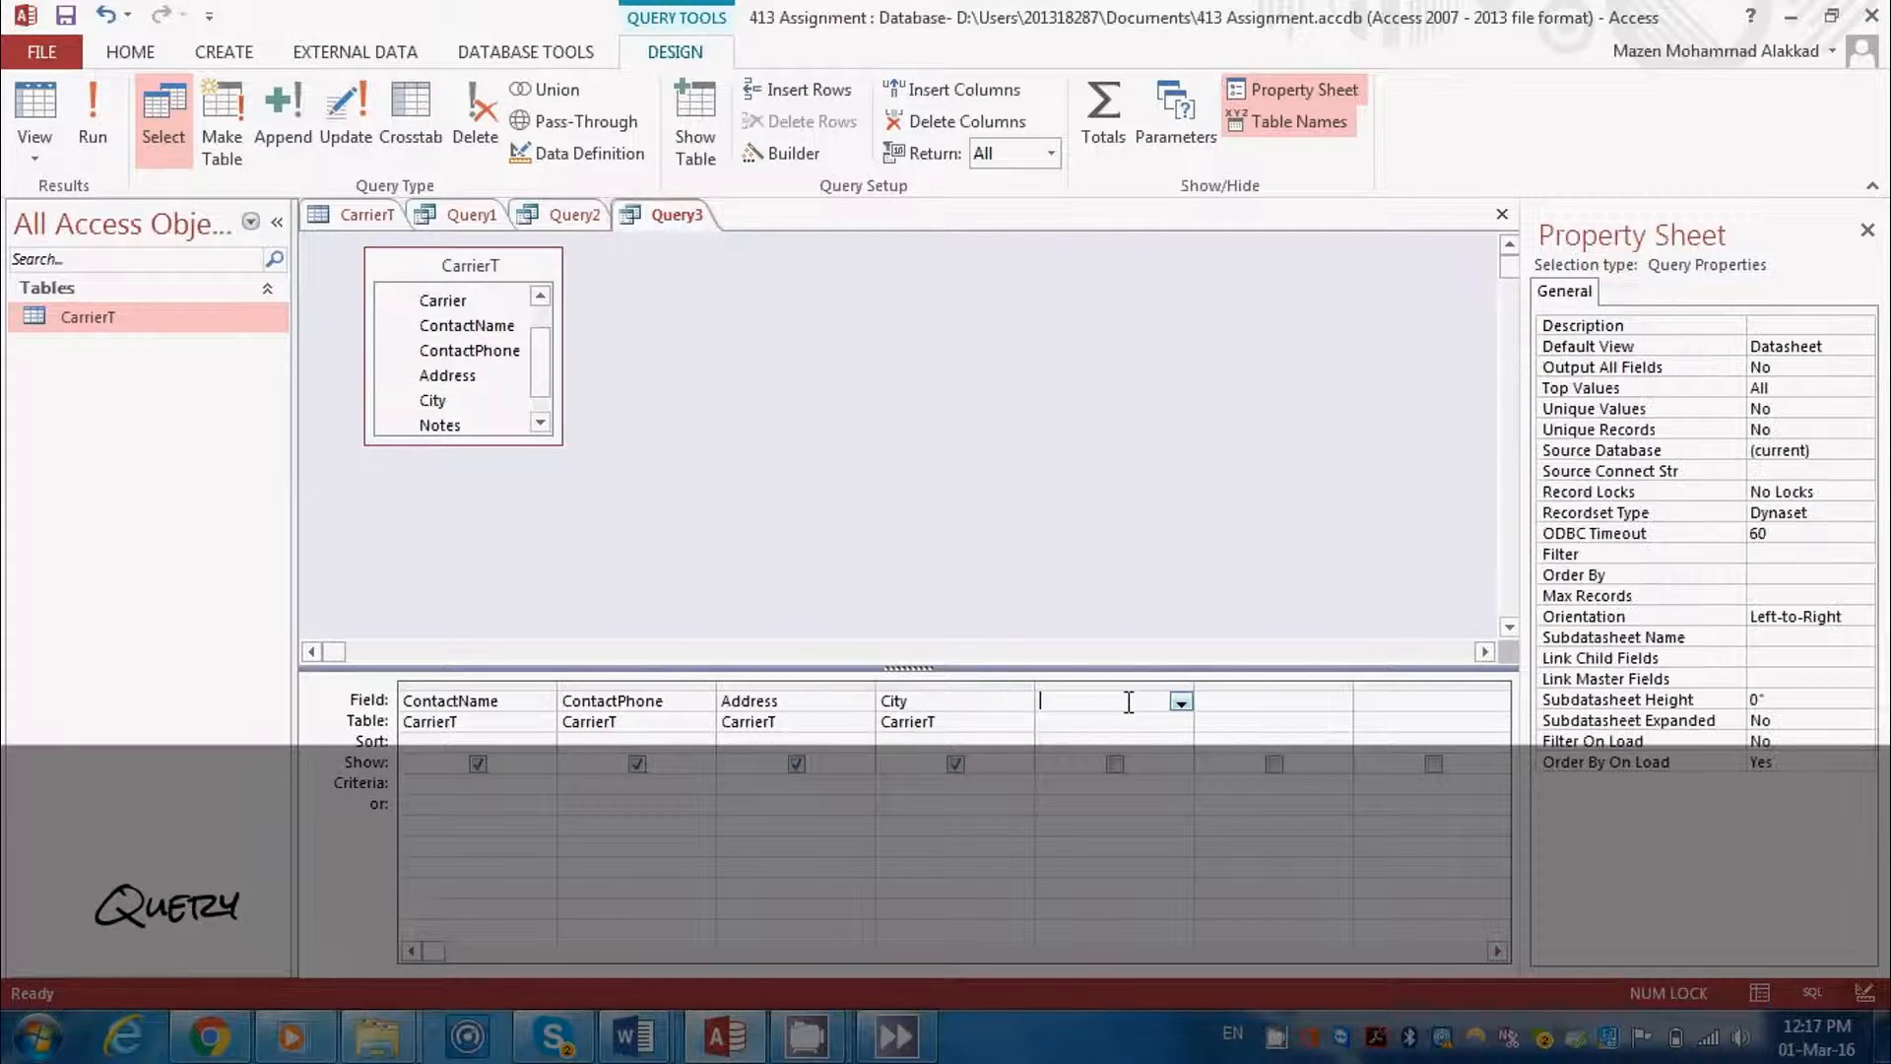
double_click(481, 428)
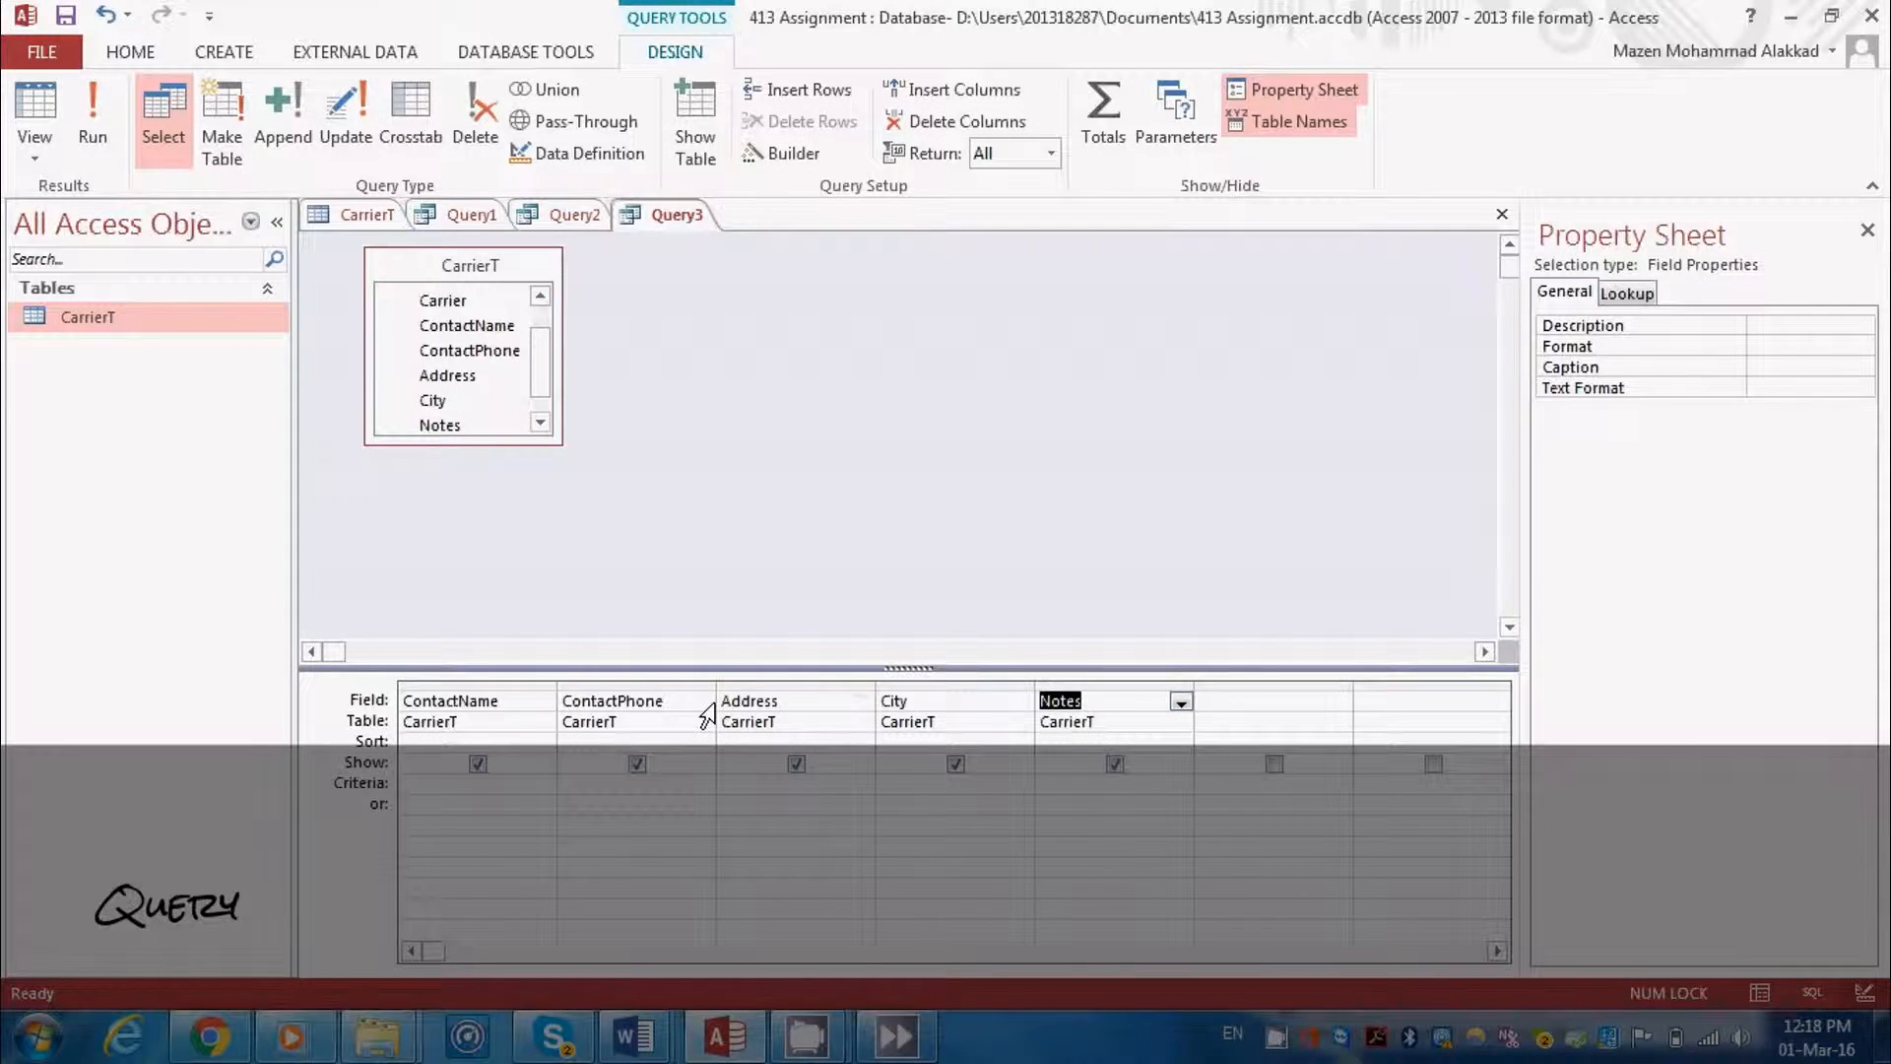
Set the criteria of the City field to "Abu Dhabi"
left_click(906, 787)
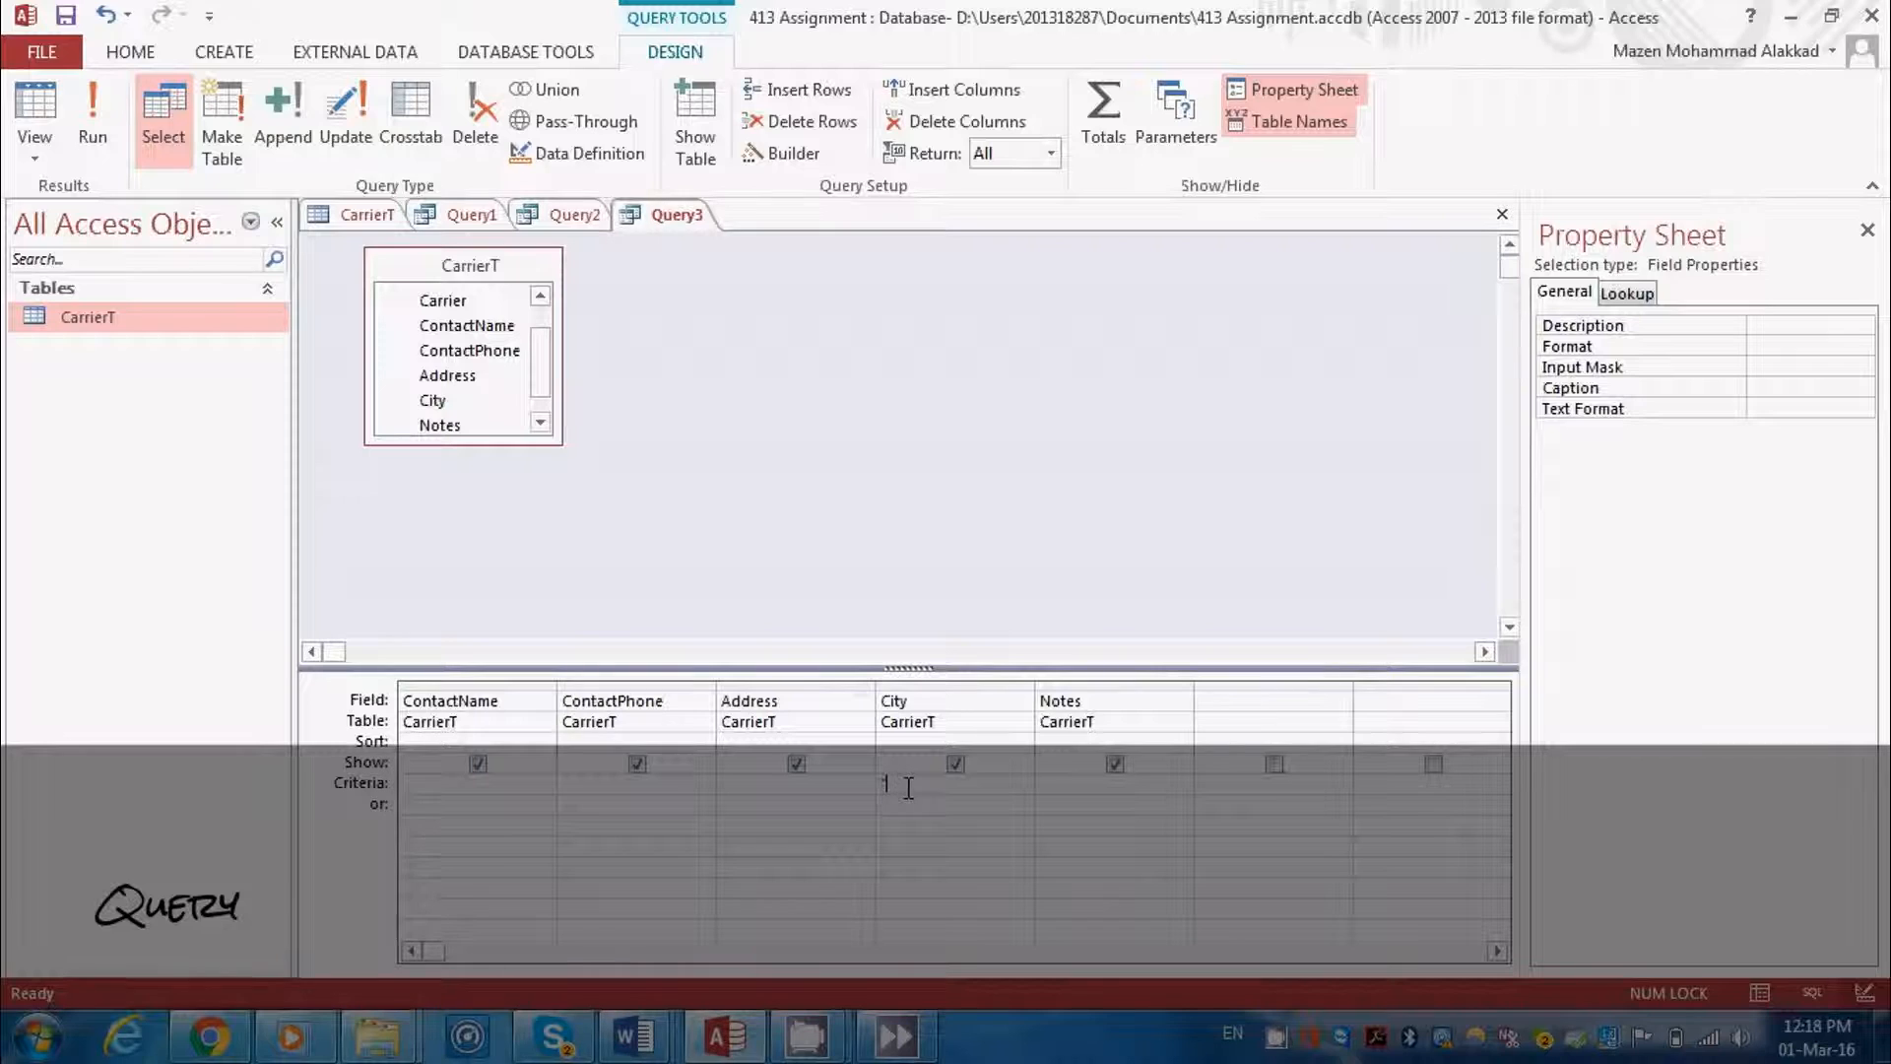
type("\"Abu Dhabi")
Sort the query by ContactName in ascending order and run it
left_click(538, 738)
left_click(541, 741)
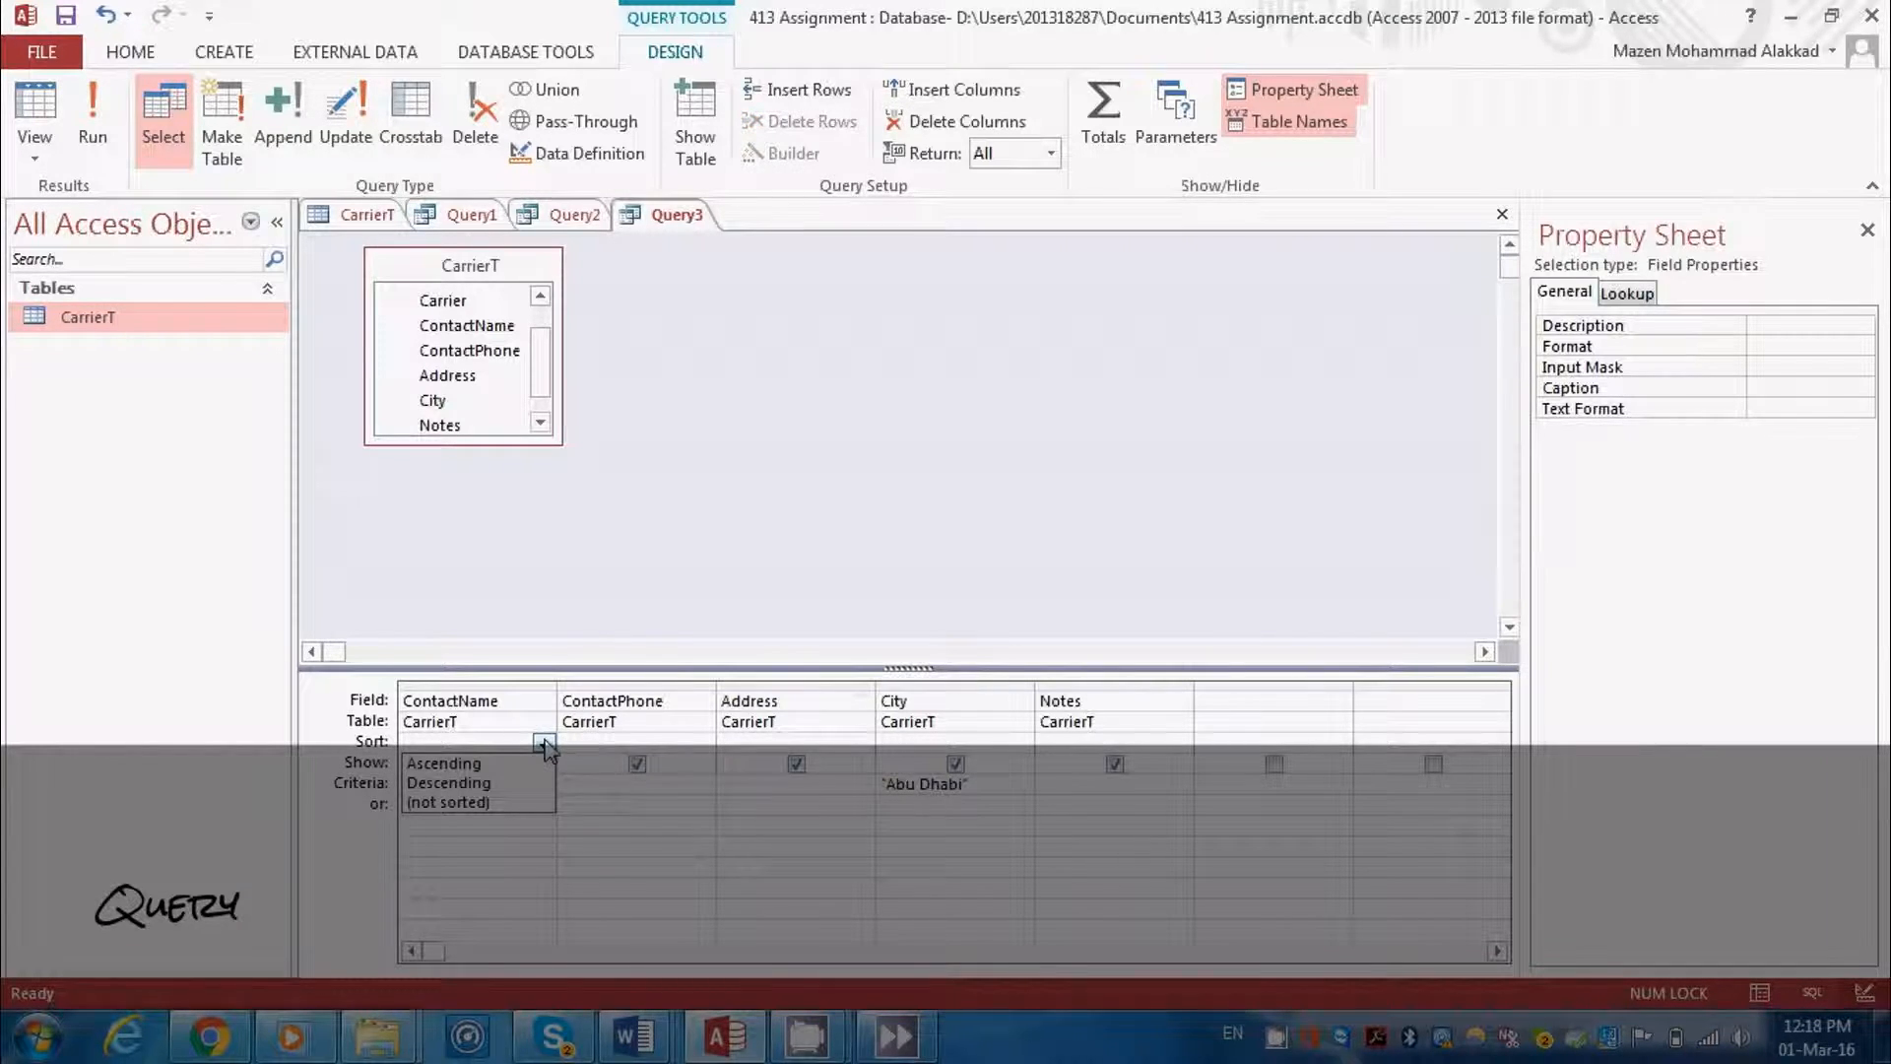
left_click(519, 765)
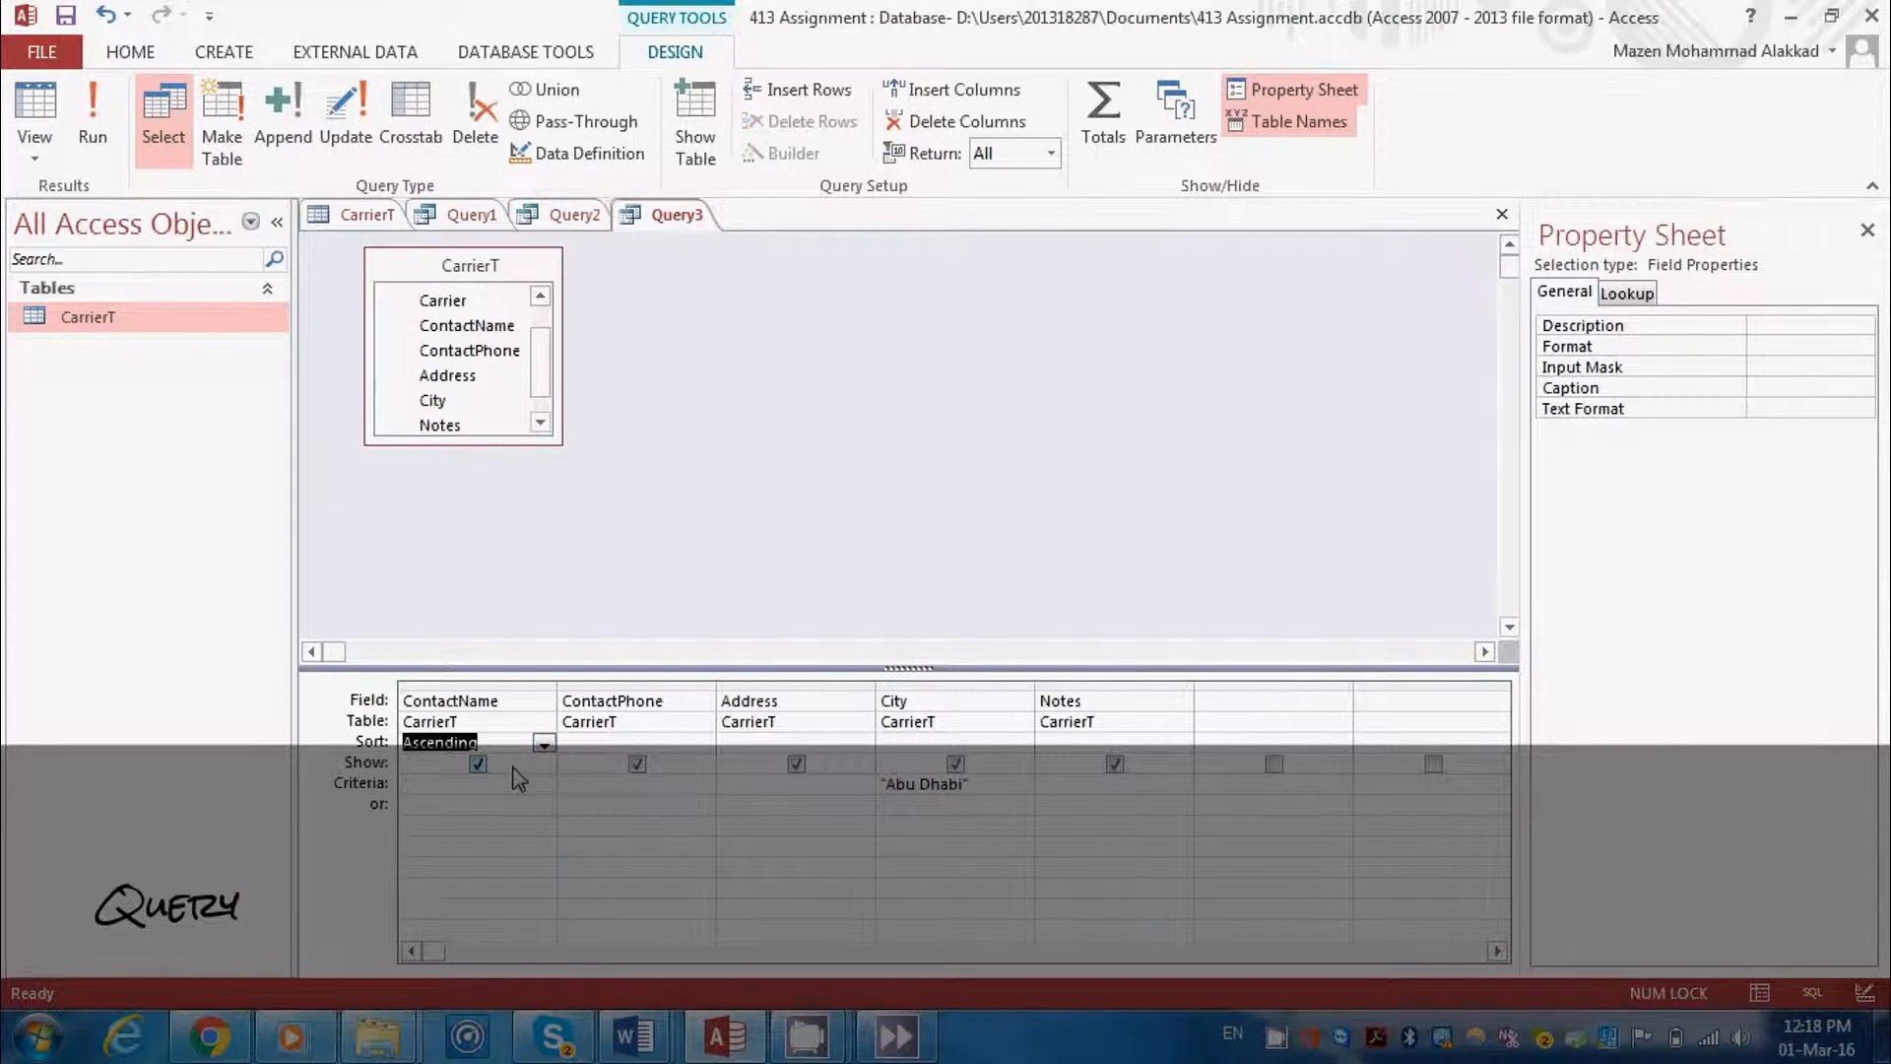
left_click(91, 126)
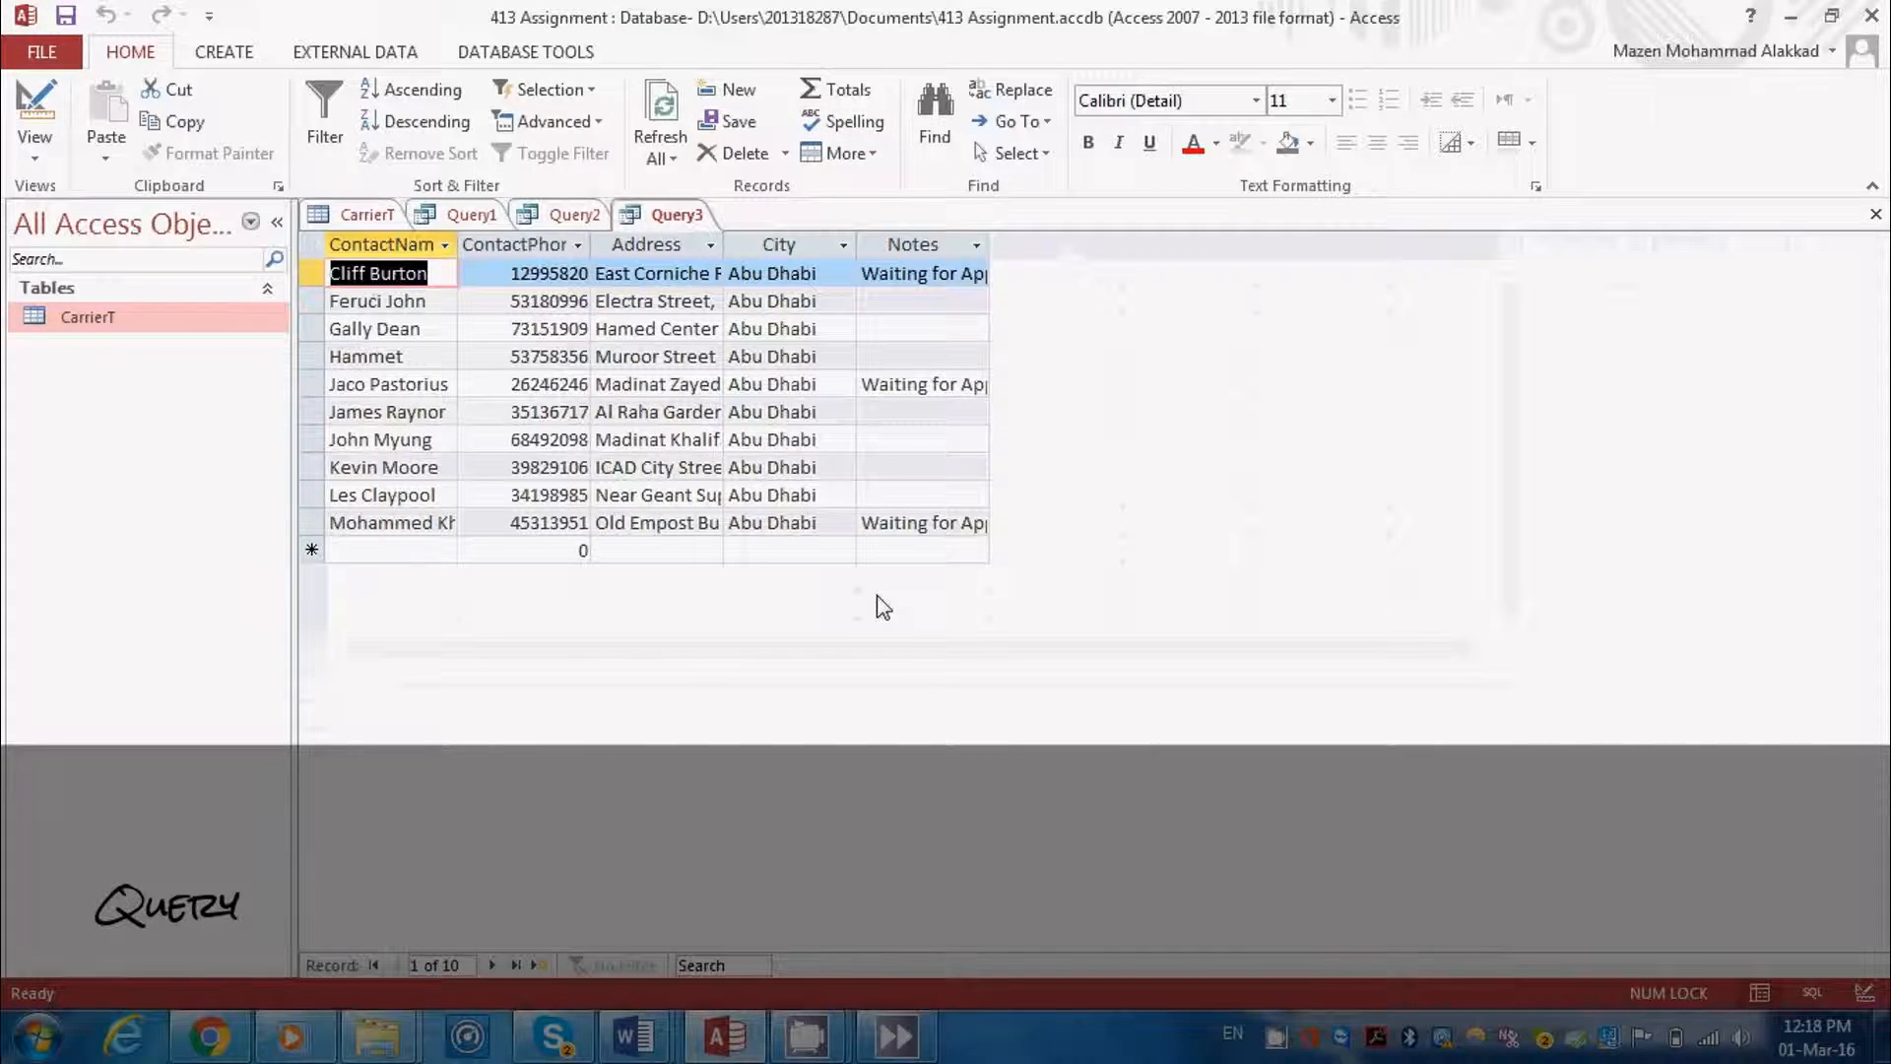
left_click(806, 1036)
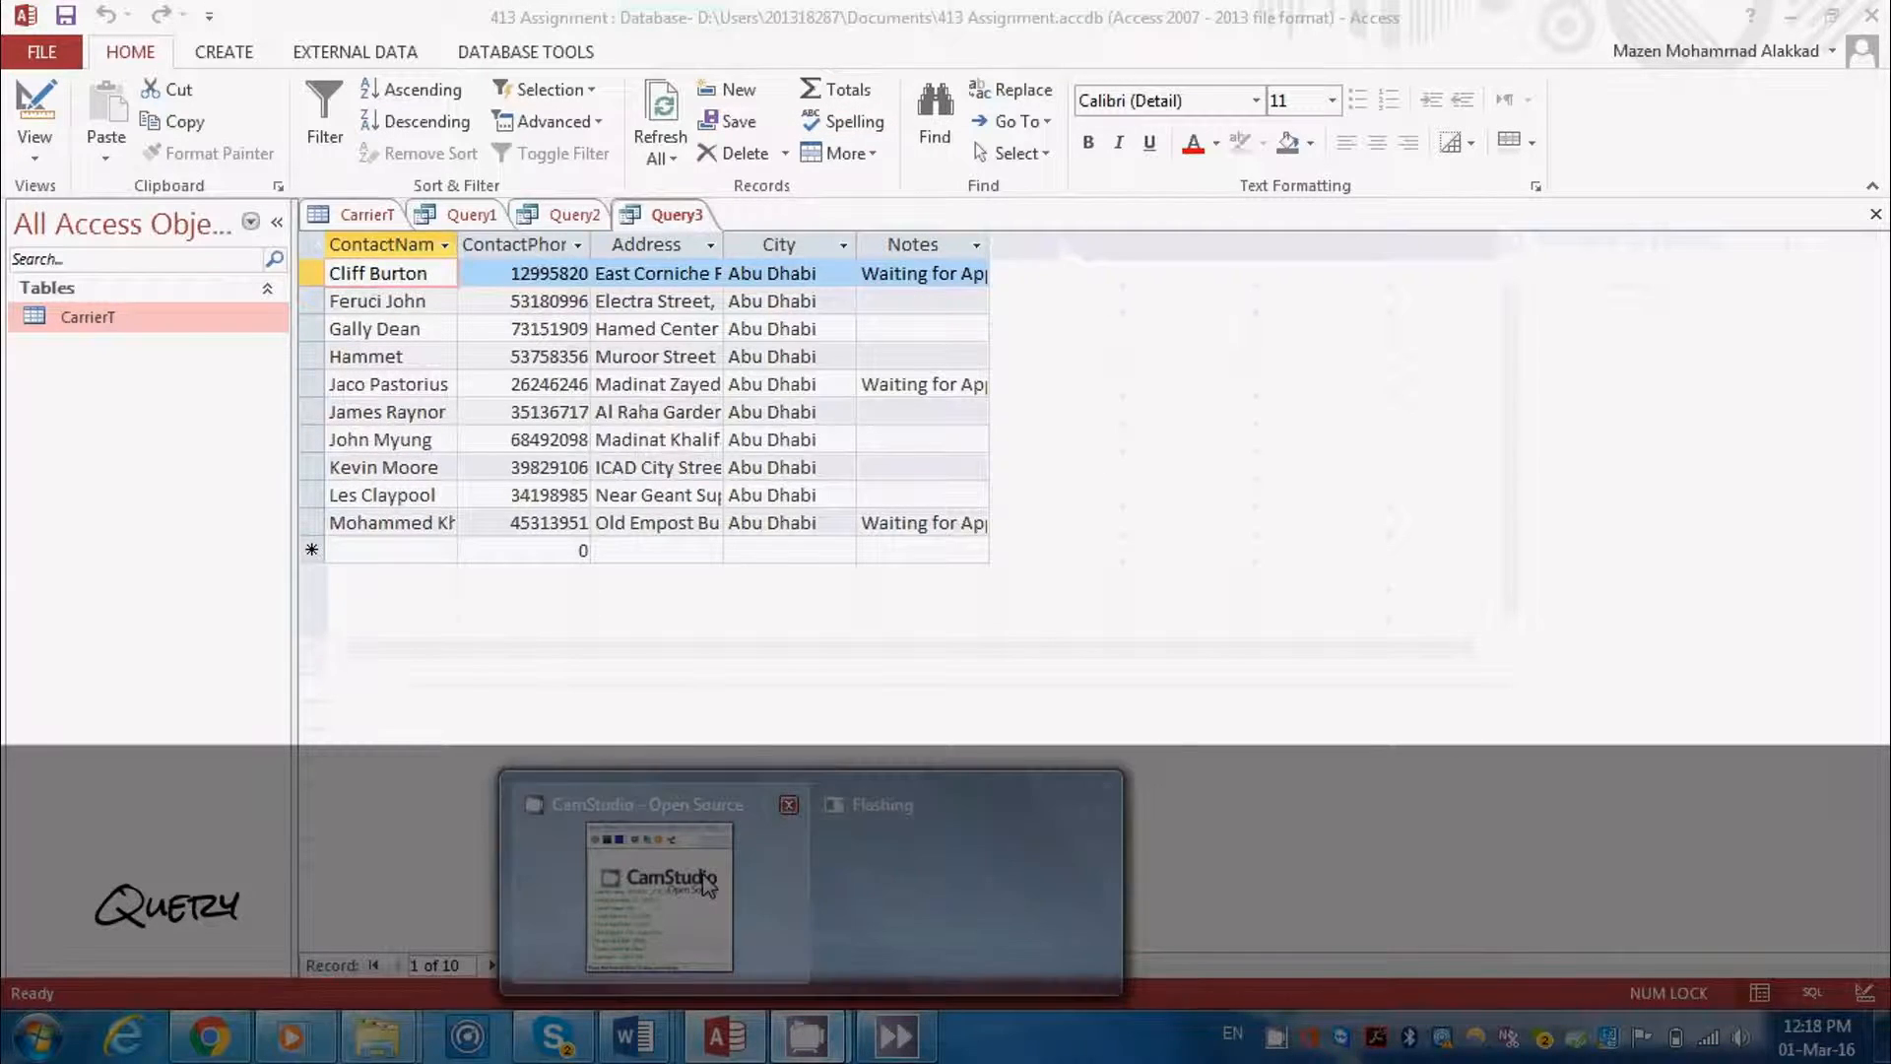
left_click(703, 883)
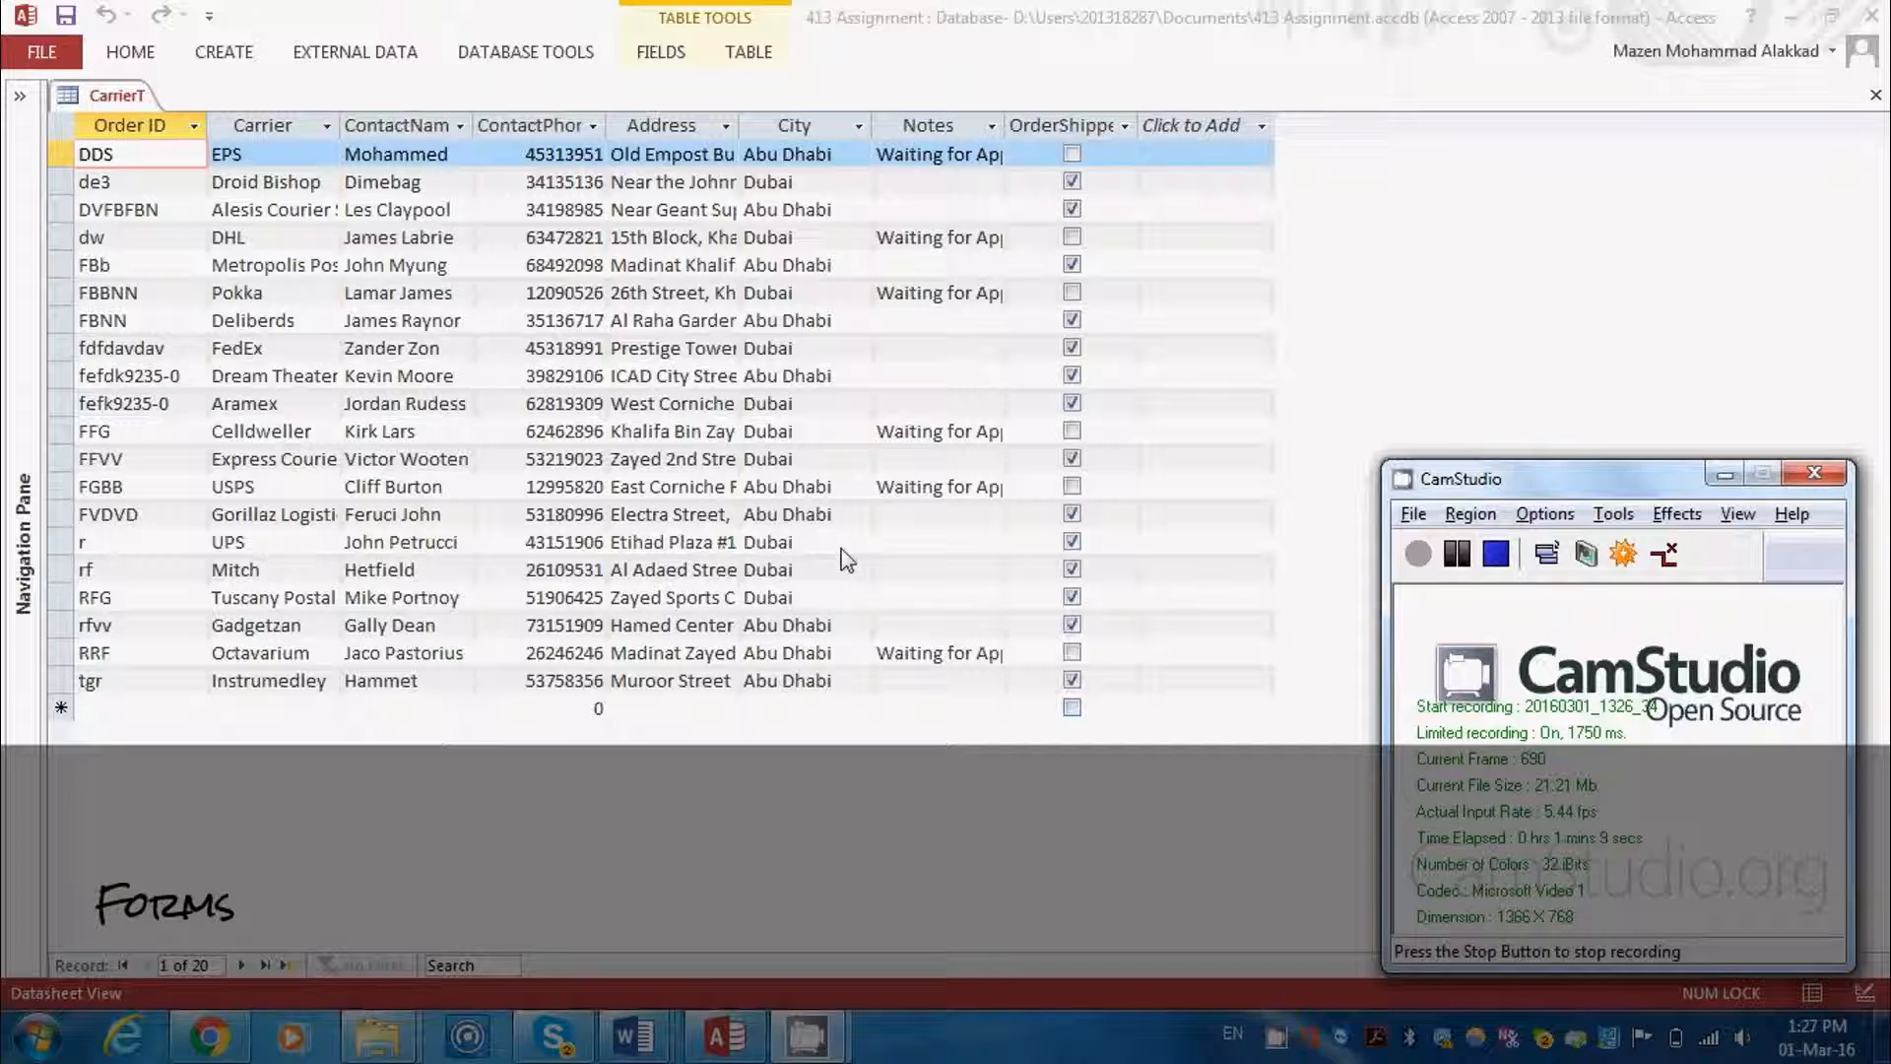
Create a form from the CarrierT table and page forward through several of its records
left_click(219, 60)
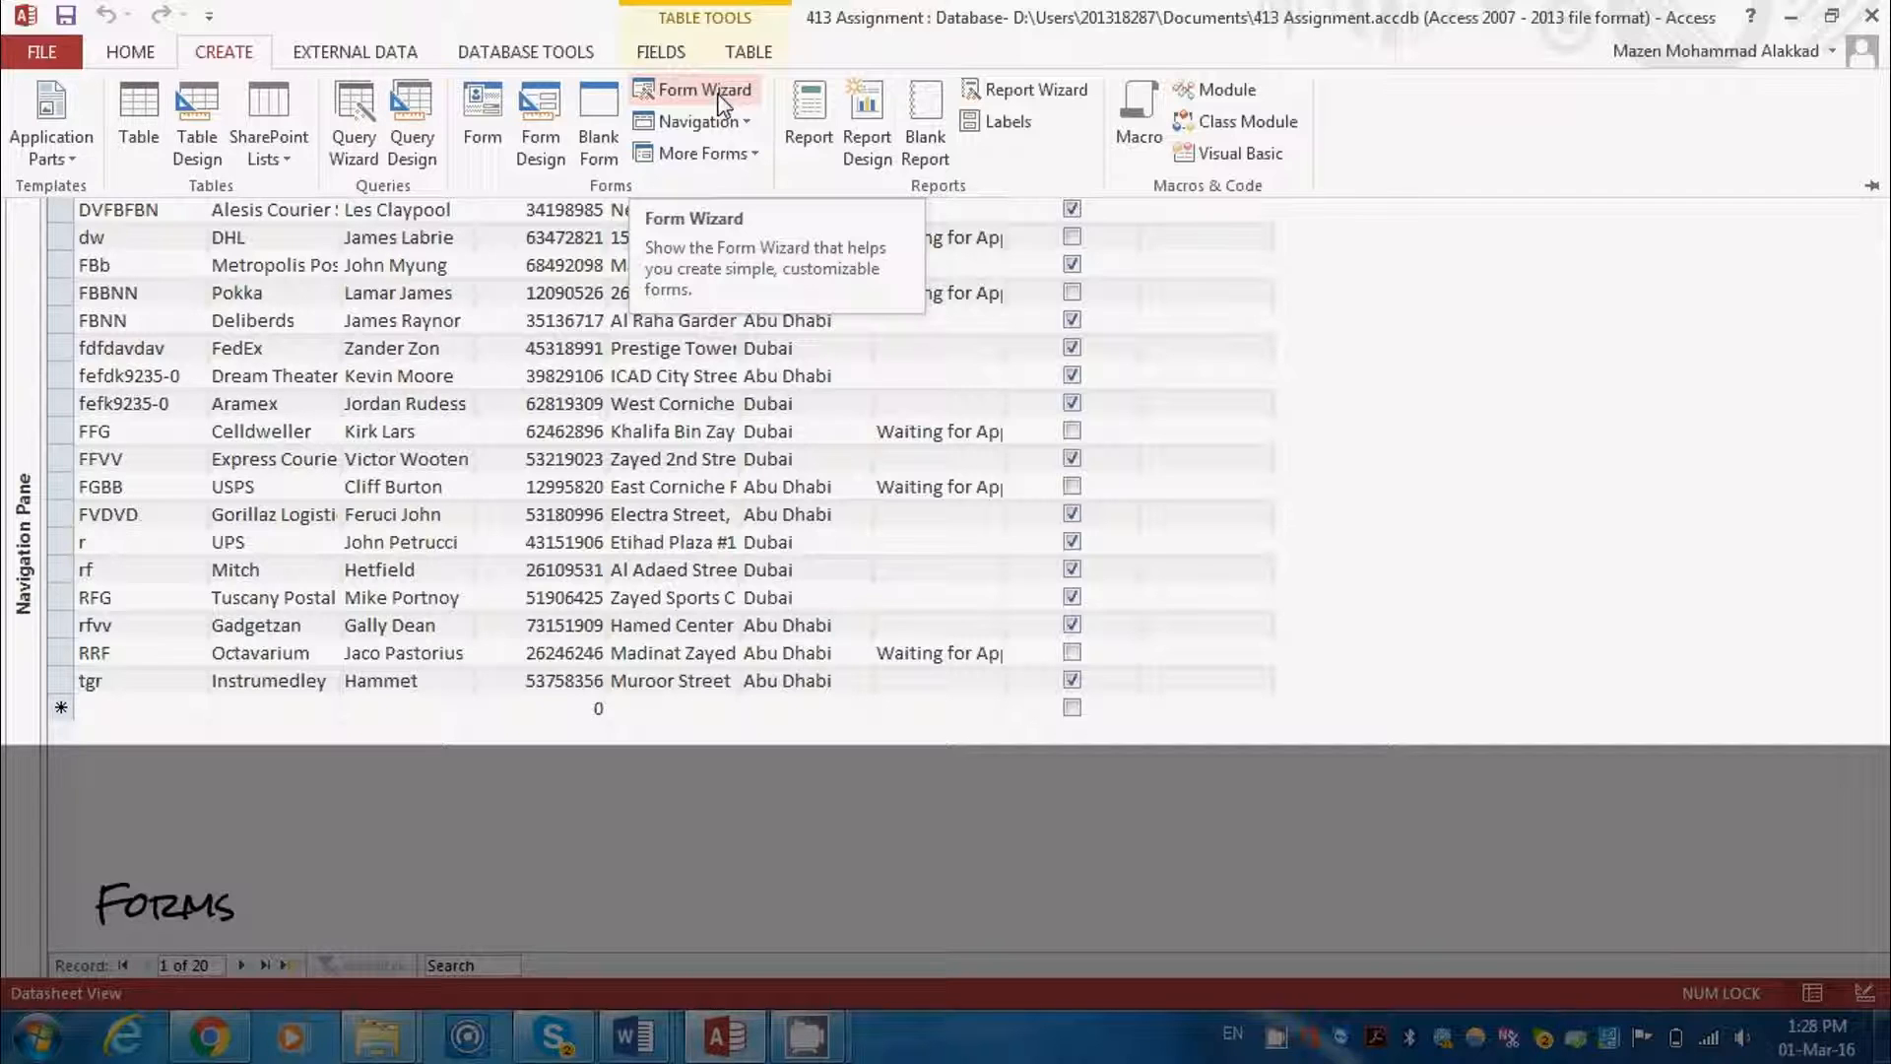
left_click(485, 130)
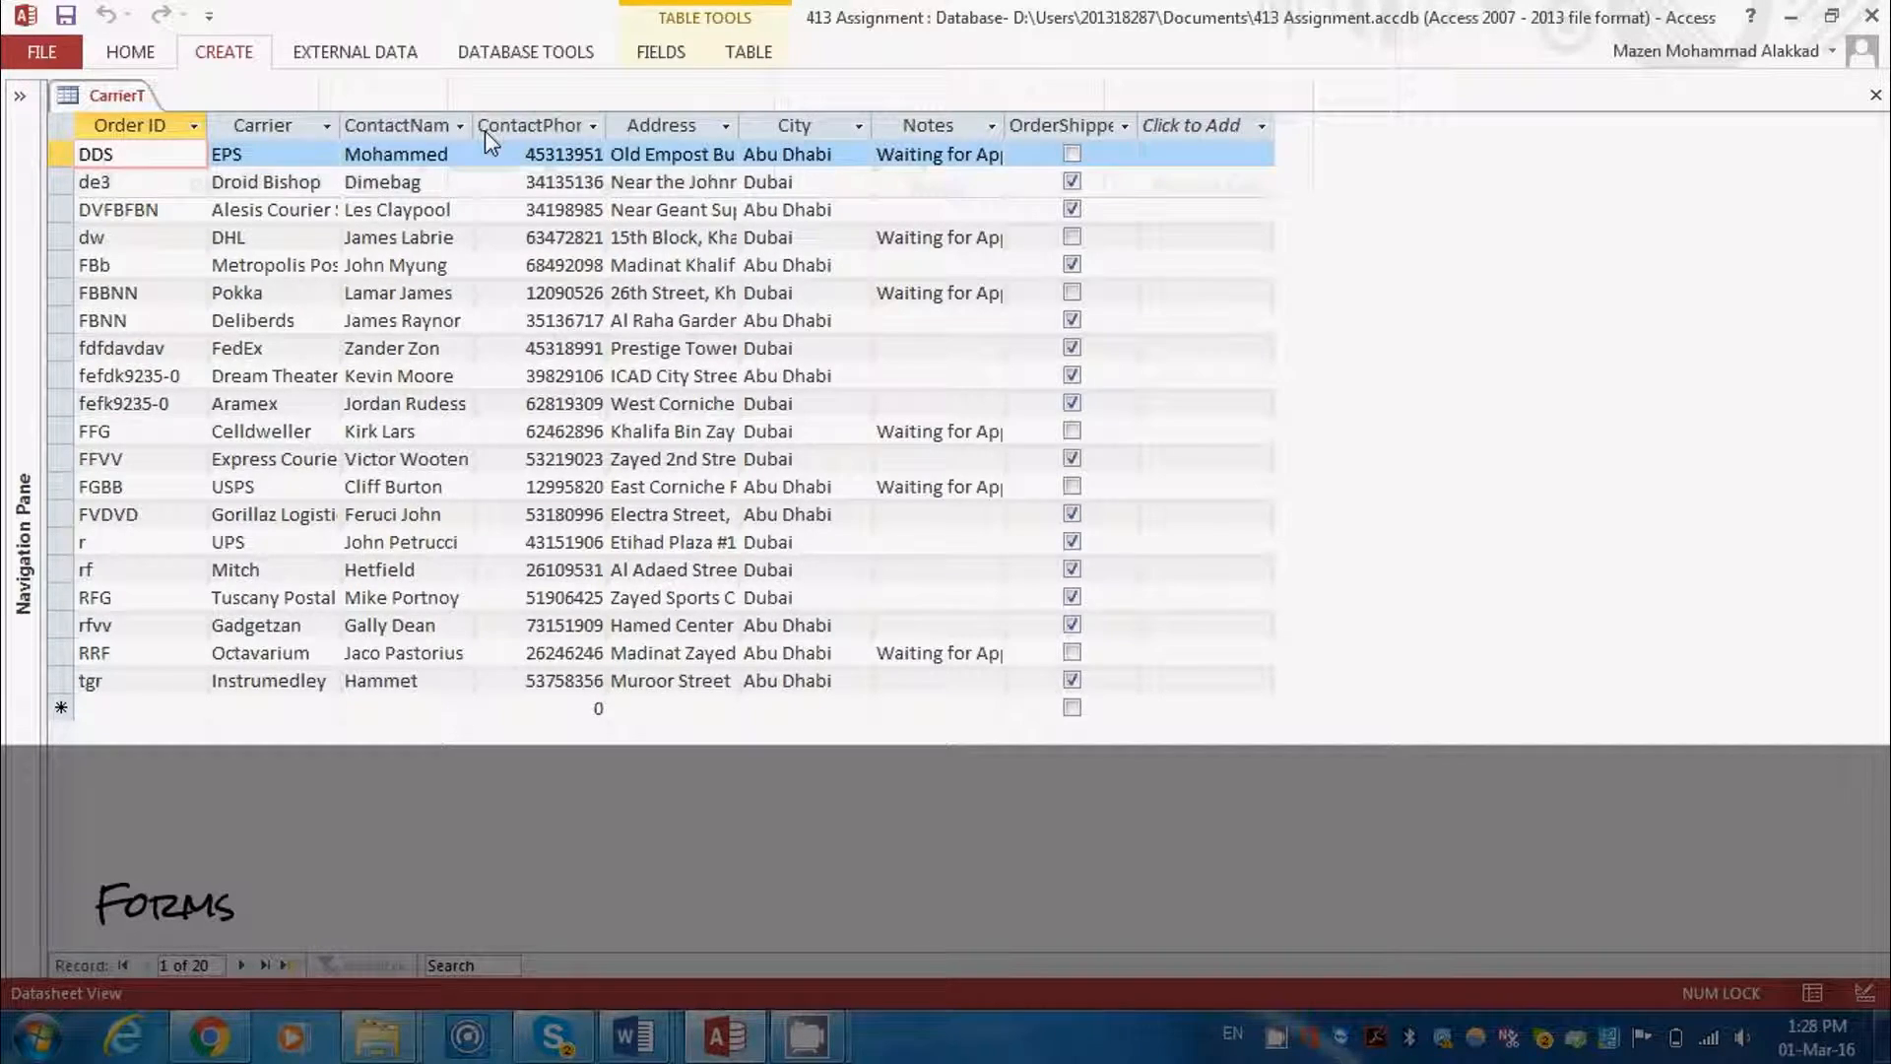
left_click(245, 971)
left_click(245, 971)
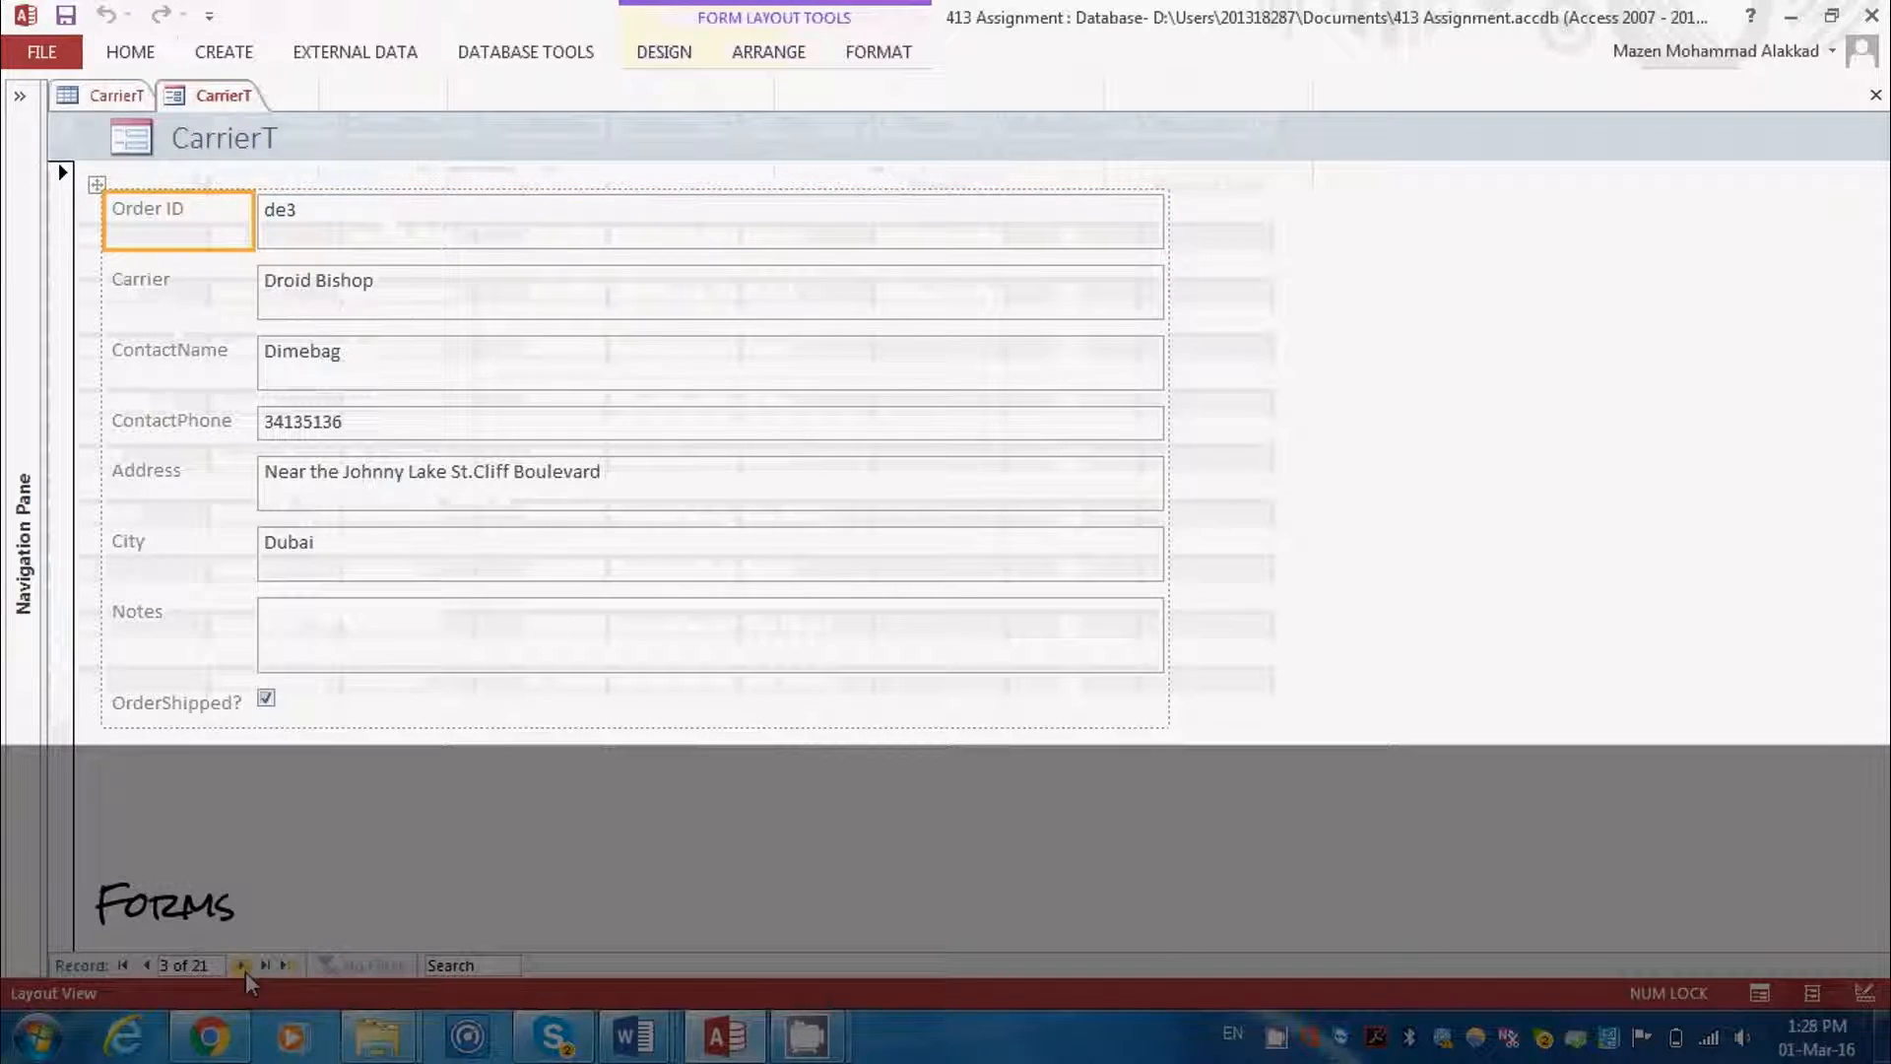
left_click(246, 971)
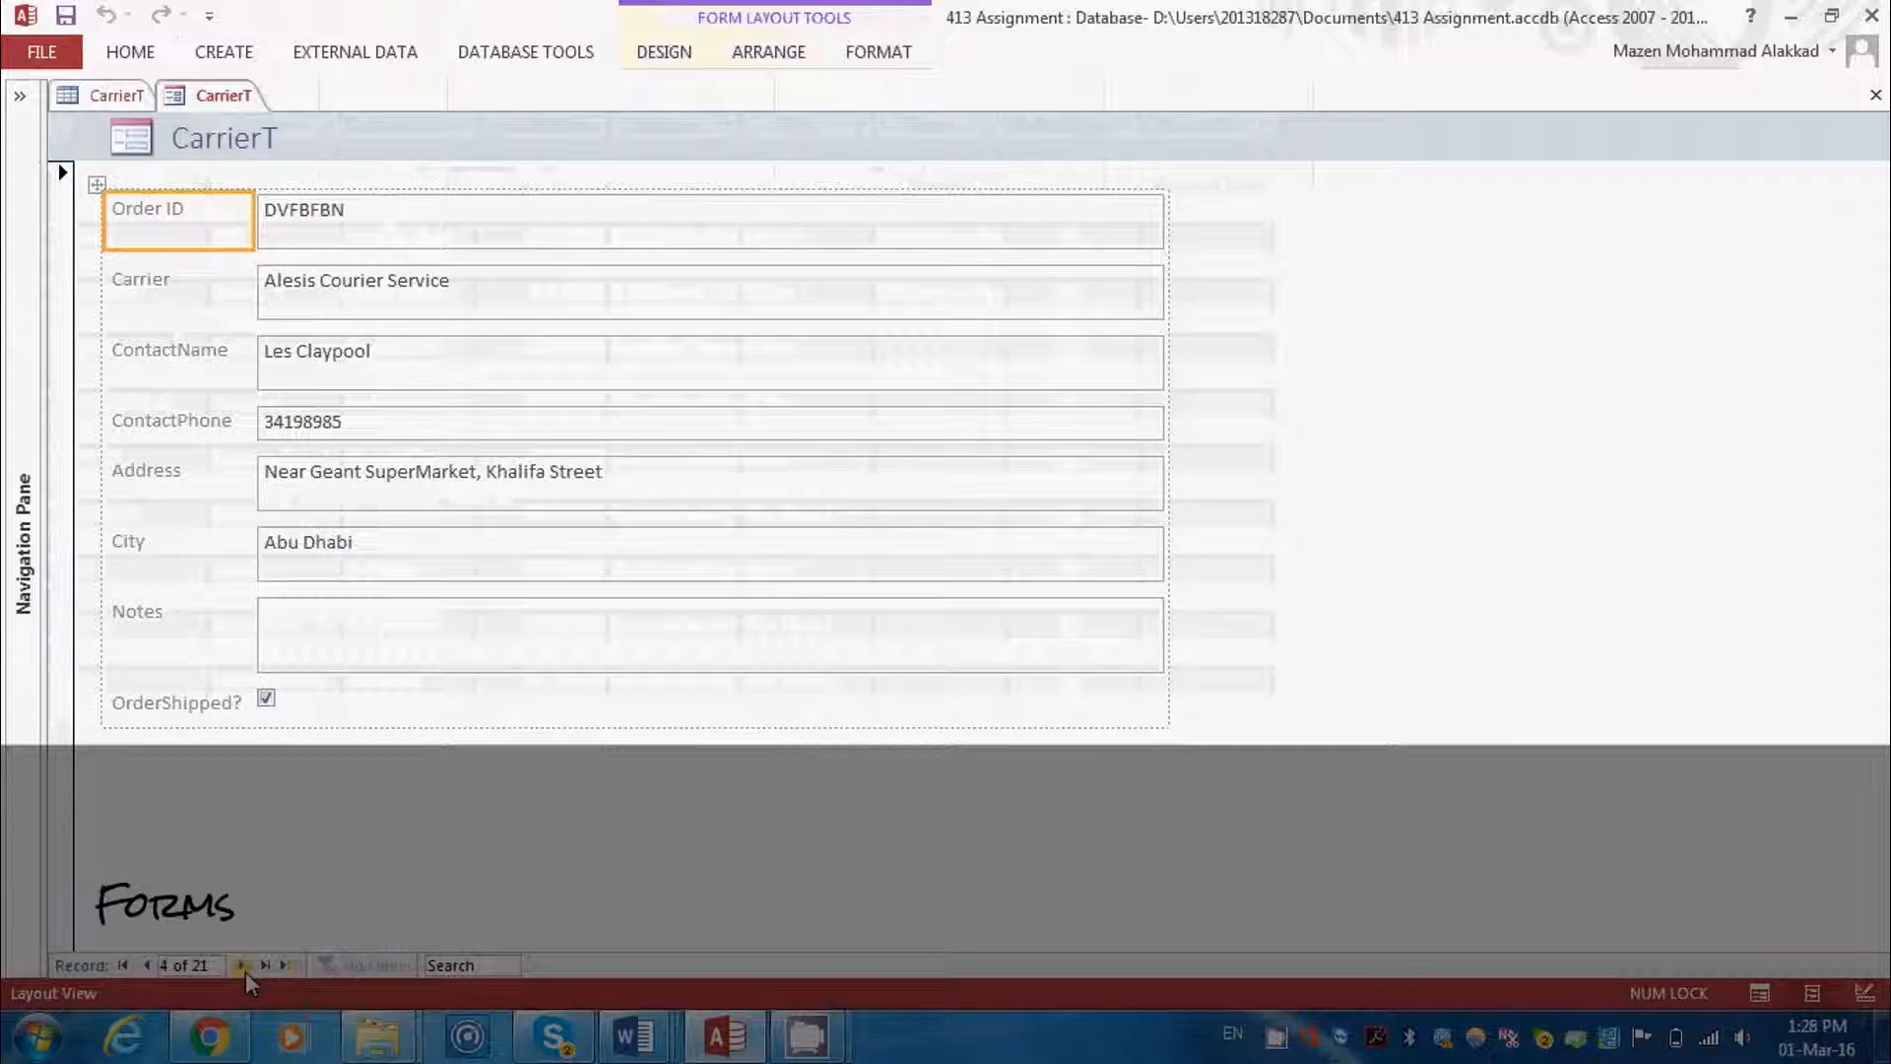
left_click(245, 971)
left_click(245, 971)
left_click(245, 971)
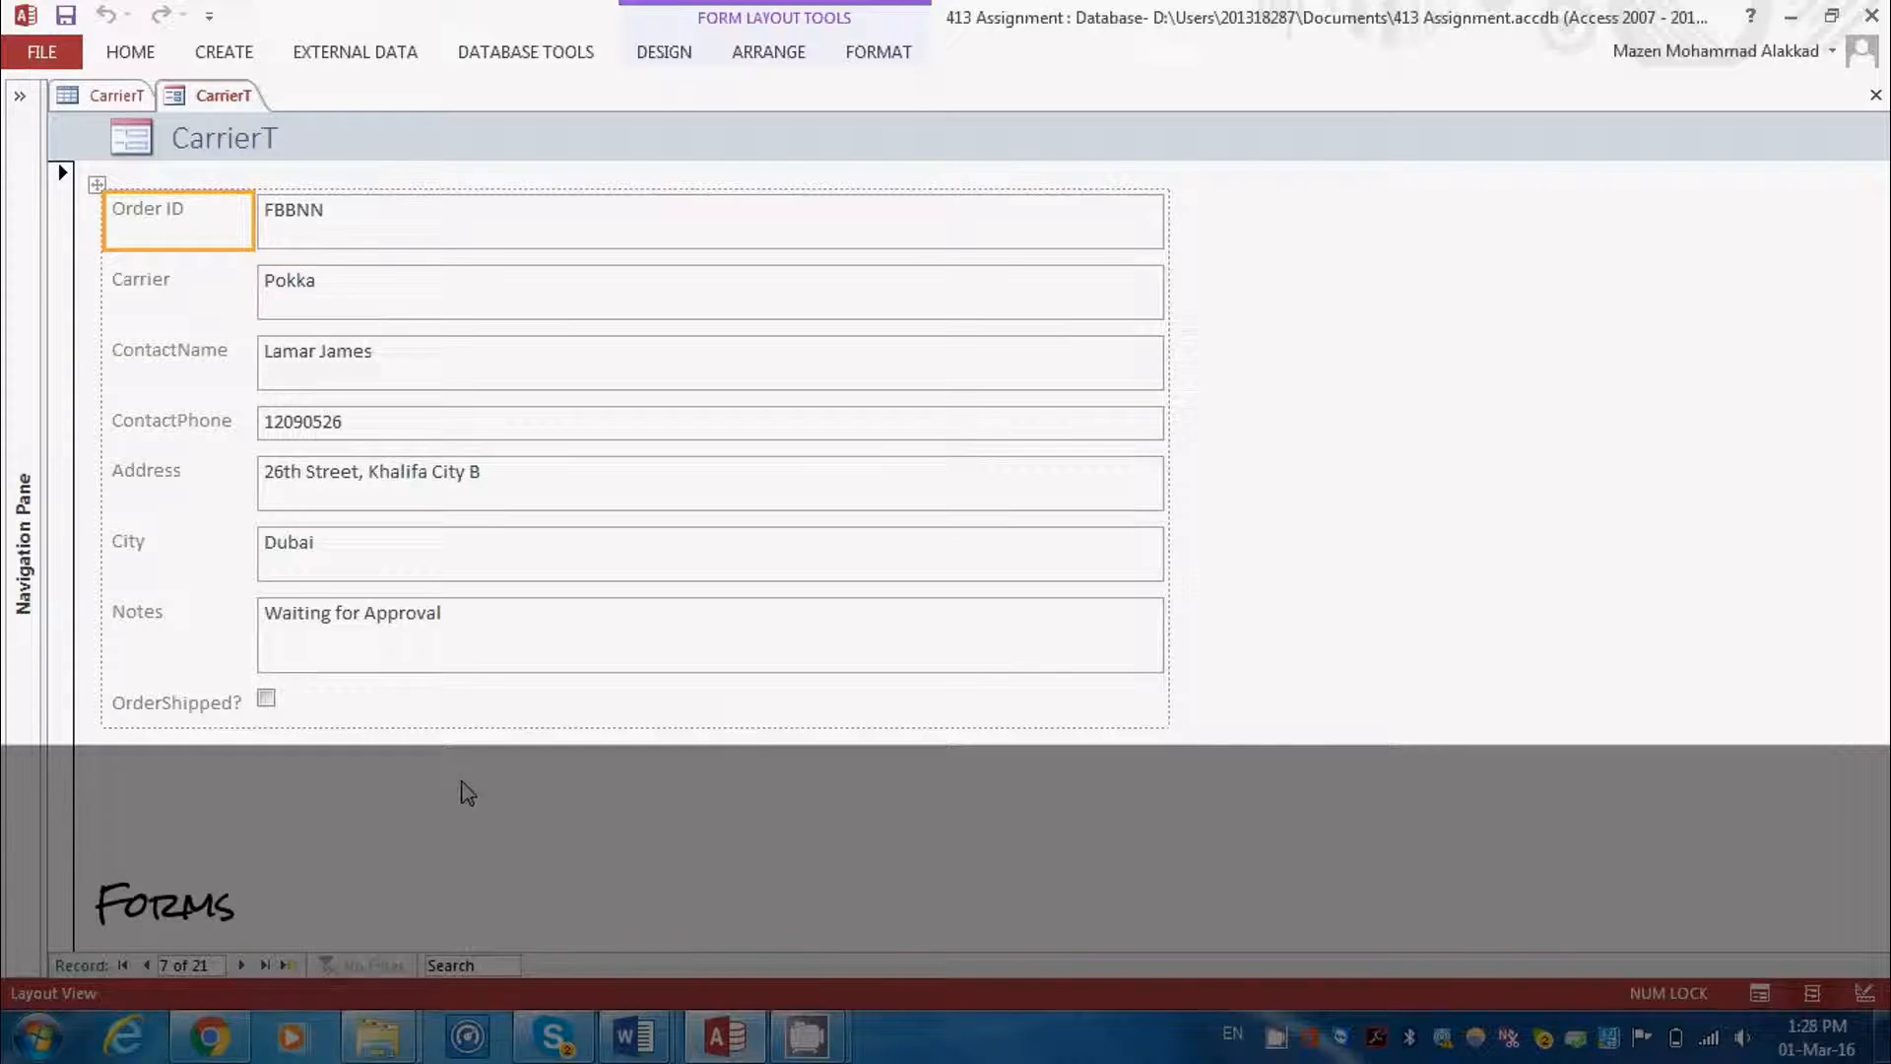
Slightly reduce the height of the Notes box and switch the form to Form view
left_click(454, 672)
mouse_move(455, 672)
left_mouse_down()
mouse_move(460, 722)
mouse_move(455, 674)
left_mouse_up()
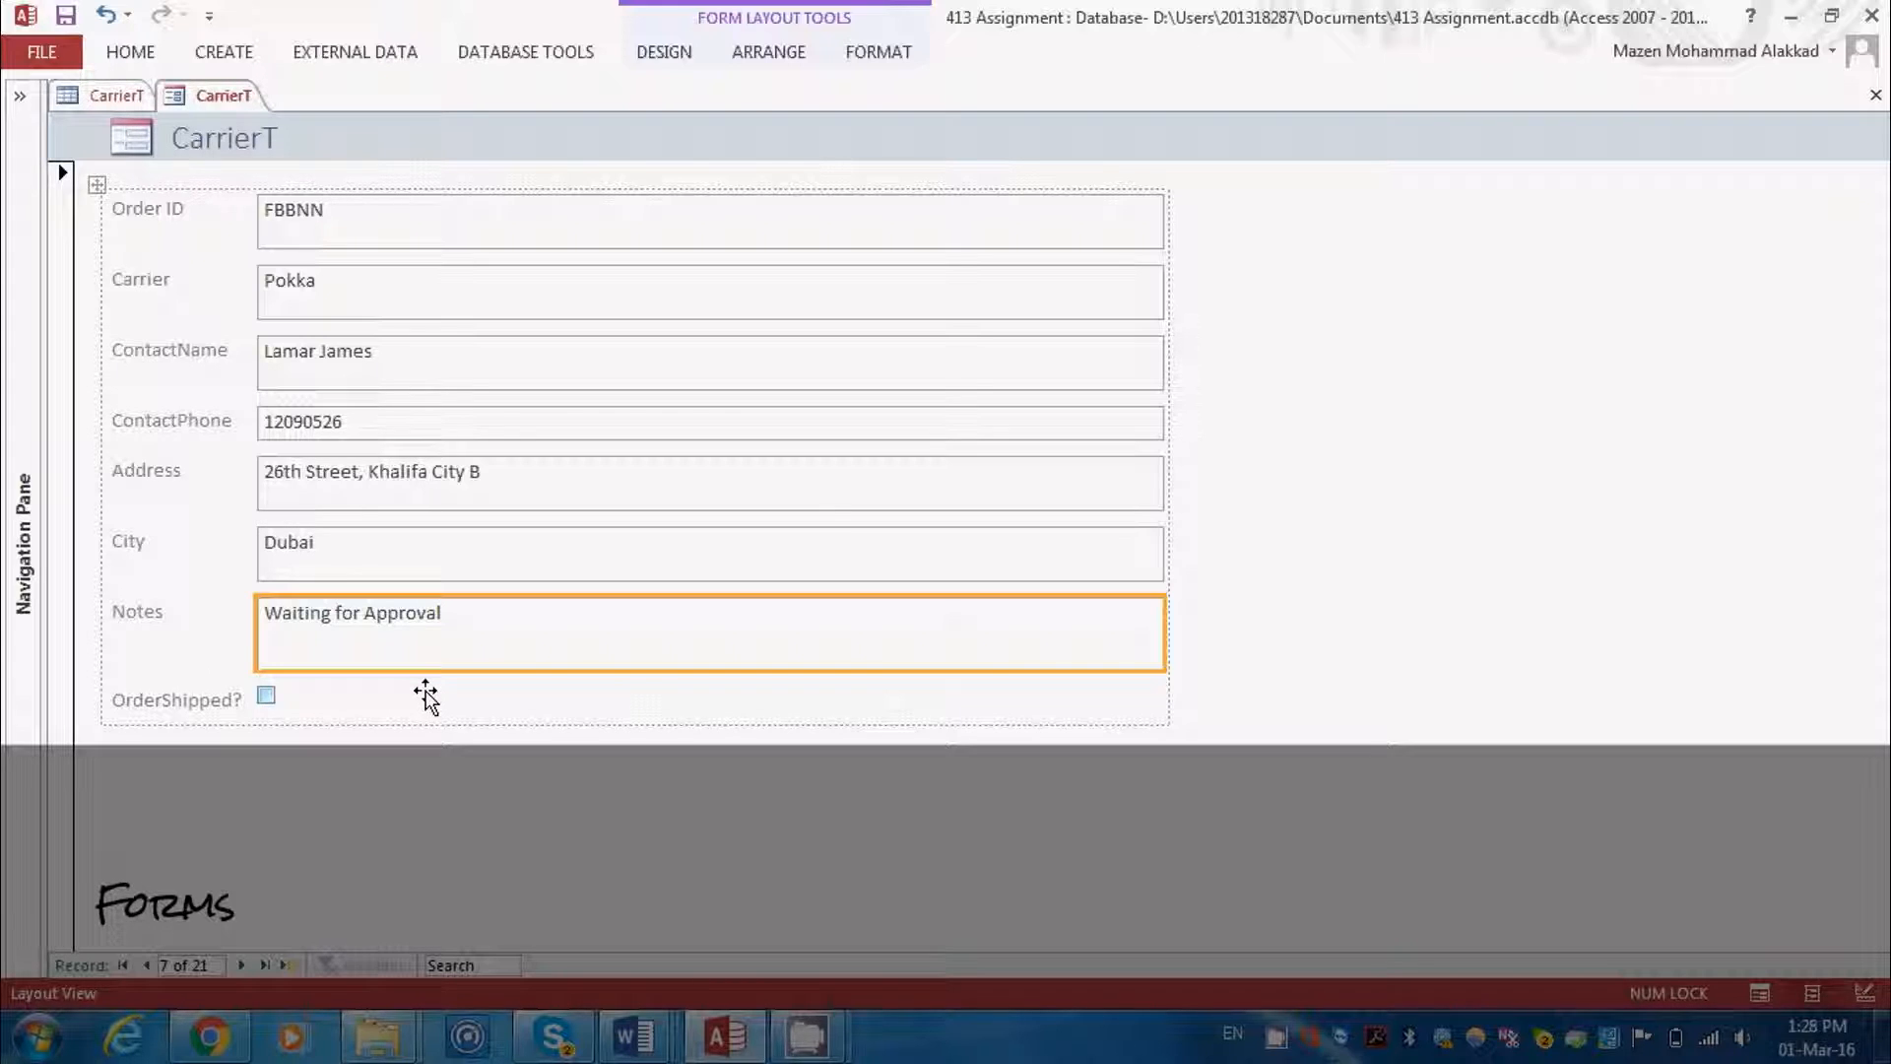
left_click(128, 51)
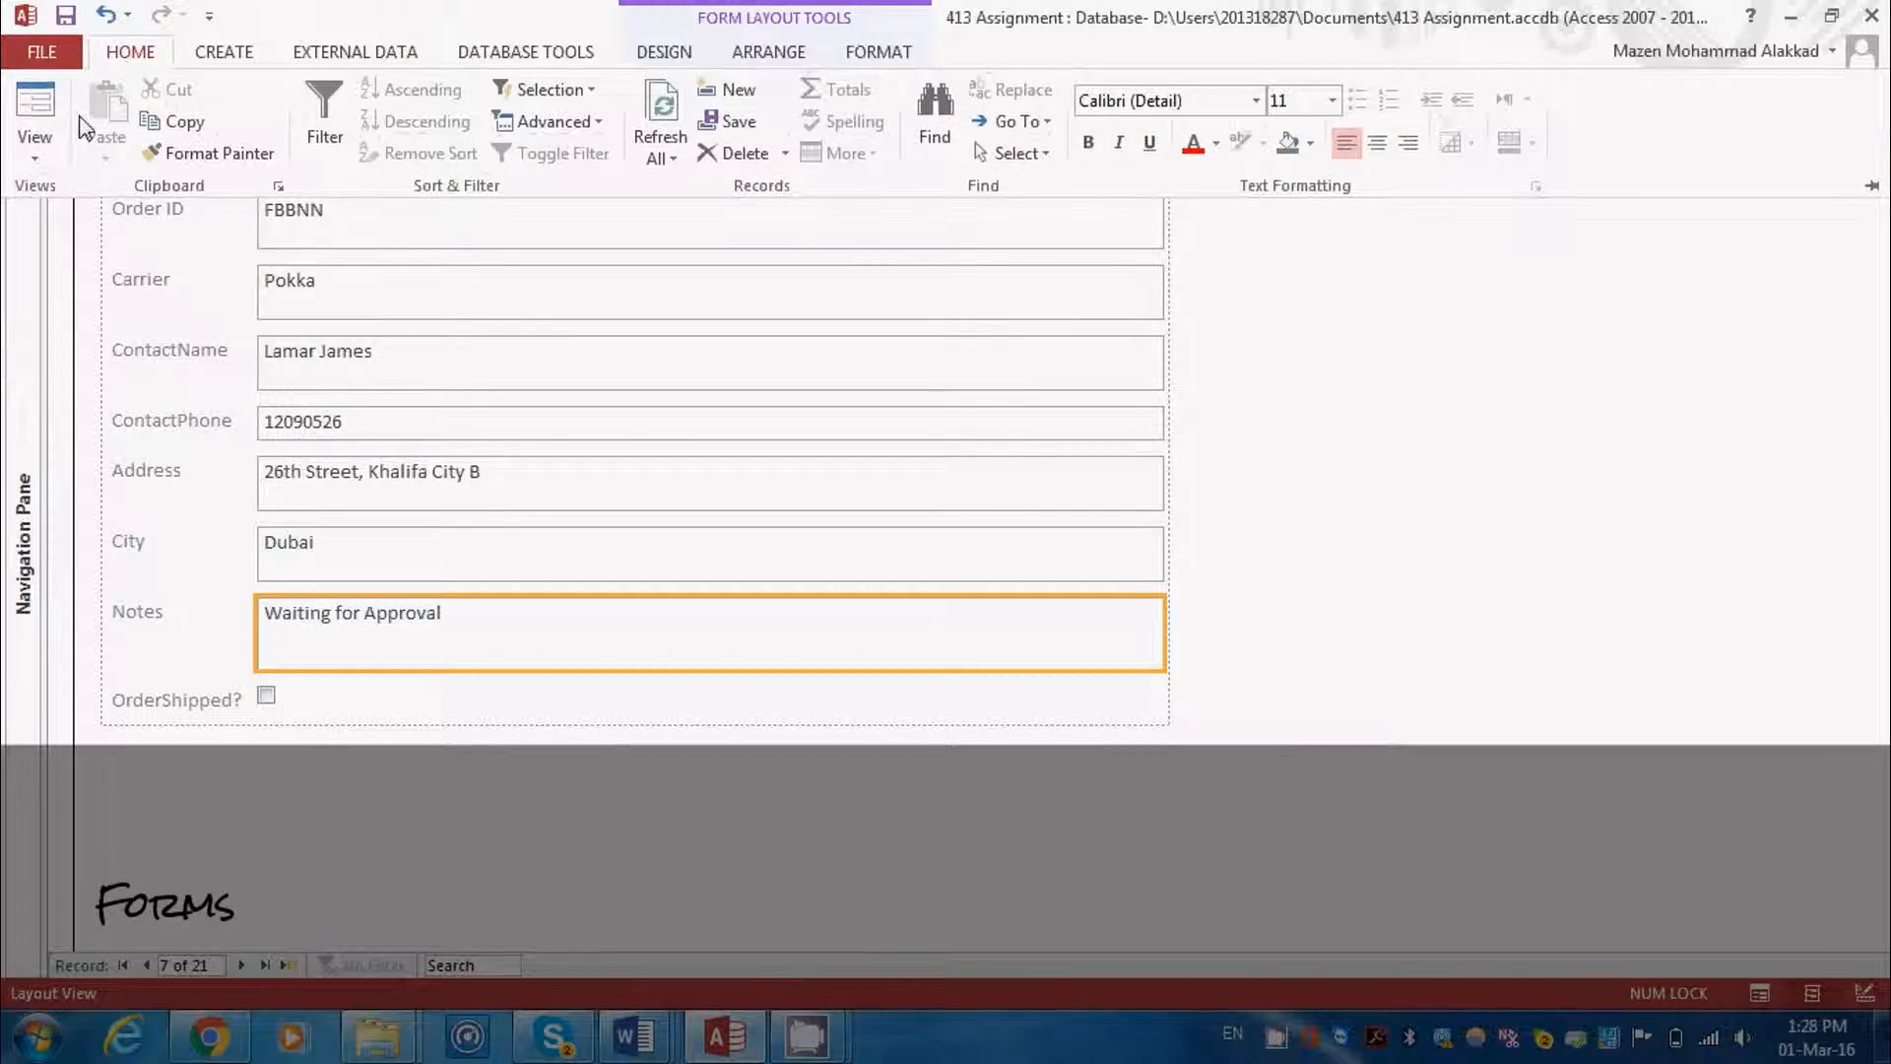
left_click(47, 148)
left_click(81, 202)
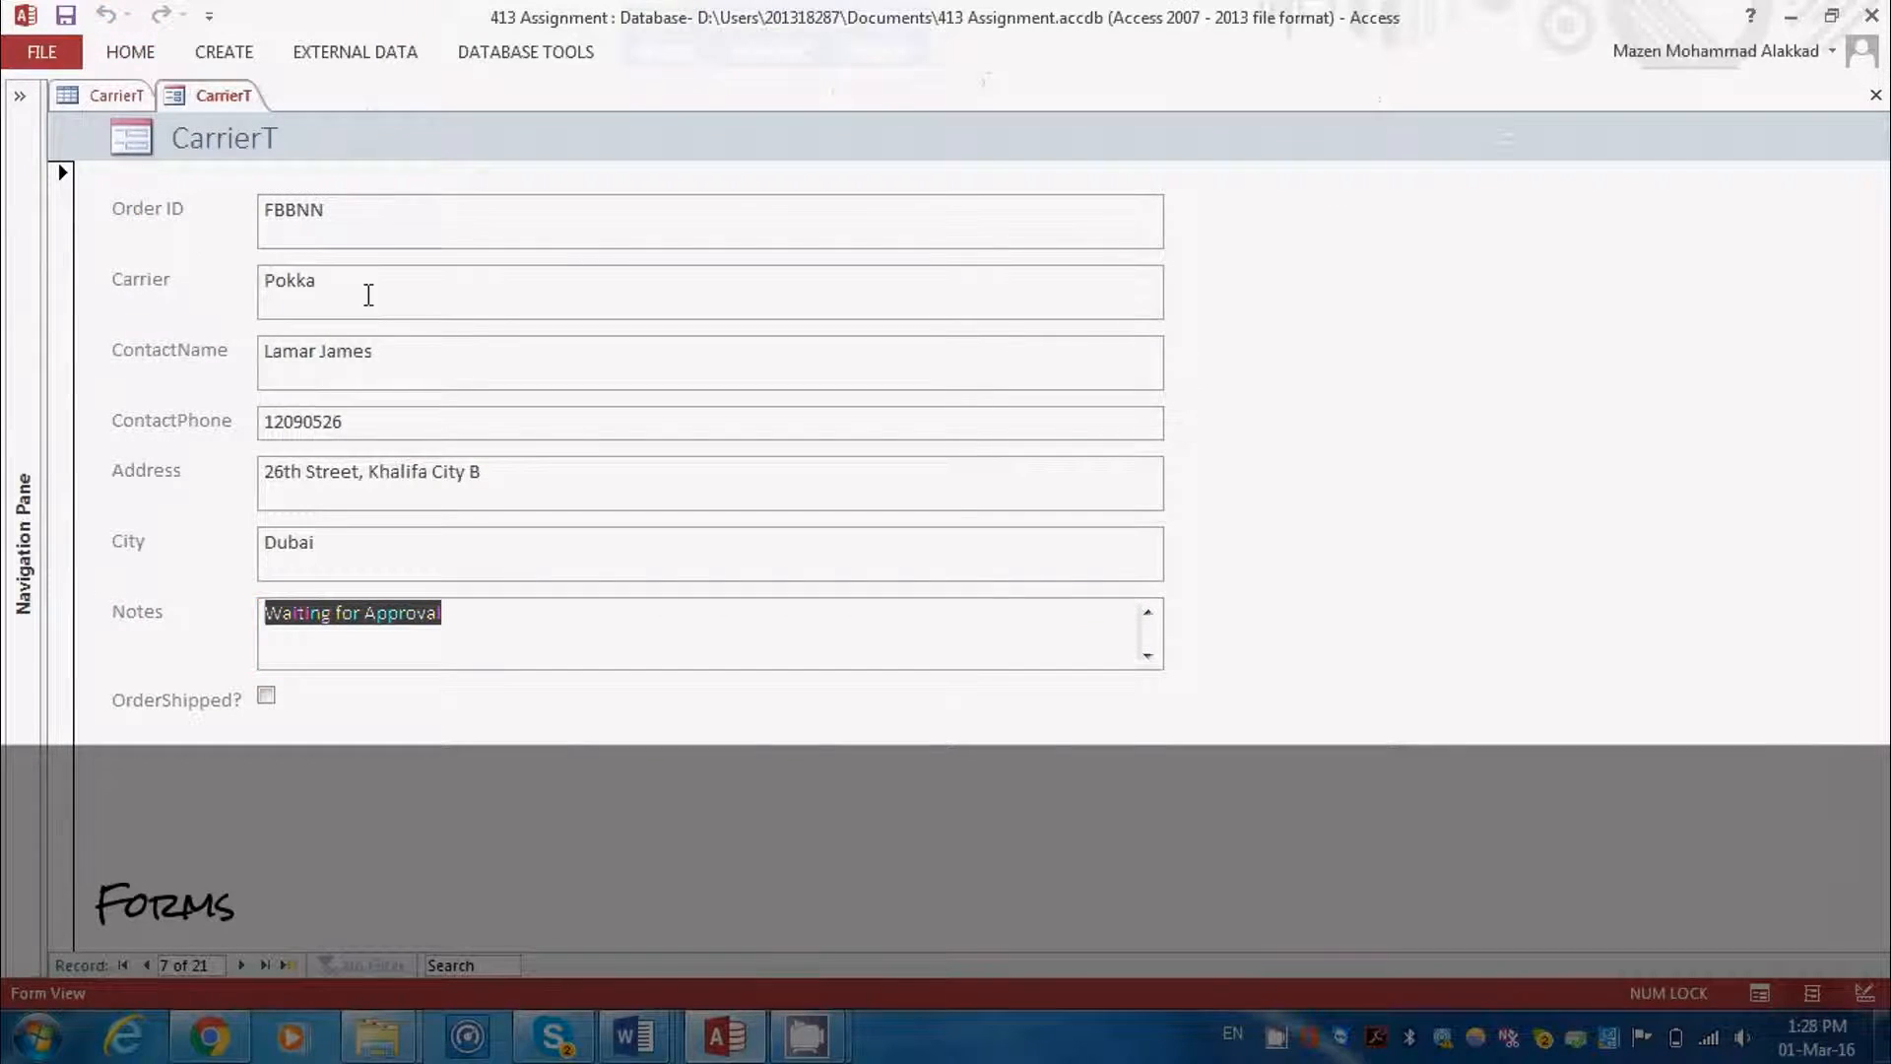
Try appending the sample text "gfsgd" to the current record's Notes field and erase it again
left_click(472, 617)
type("gfsgd")
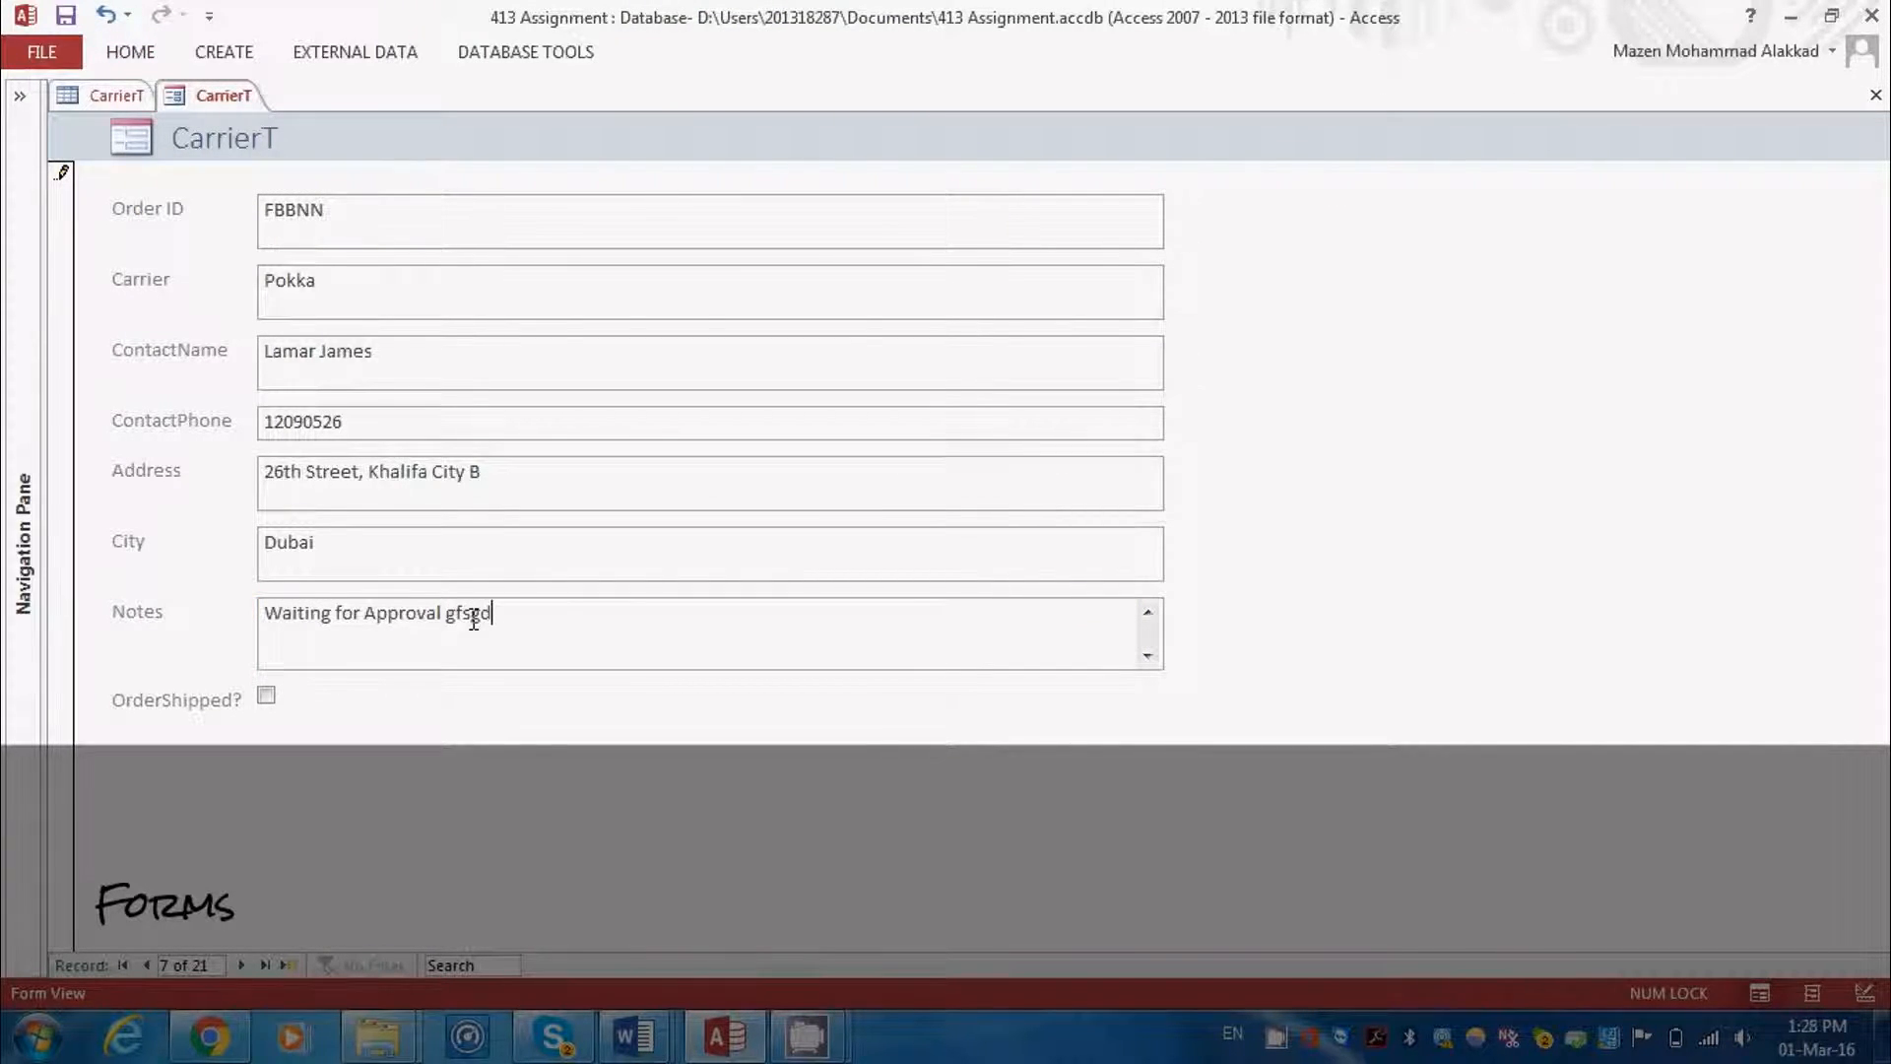
key("BackSpace")
key("BackSpace")
key("BackSpace")
key("BackSpace")
key("BackSpace")
key("BackSpace")
Switch the form to Design view and open the Order ID label's text for editing
left_click(128, 54)
left_click(34, 142)
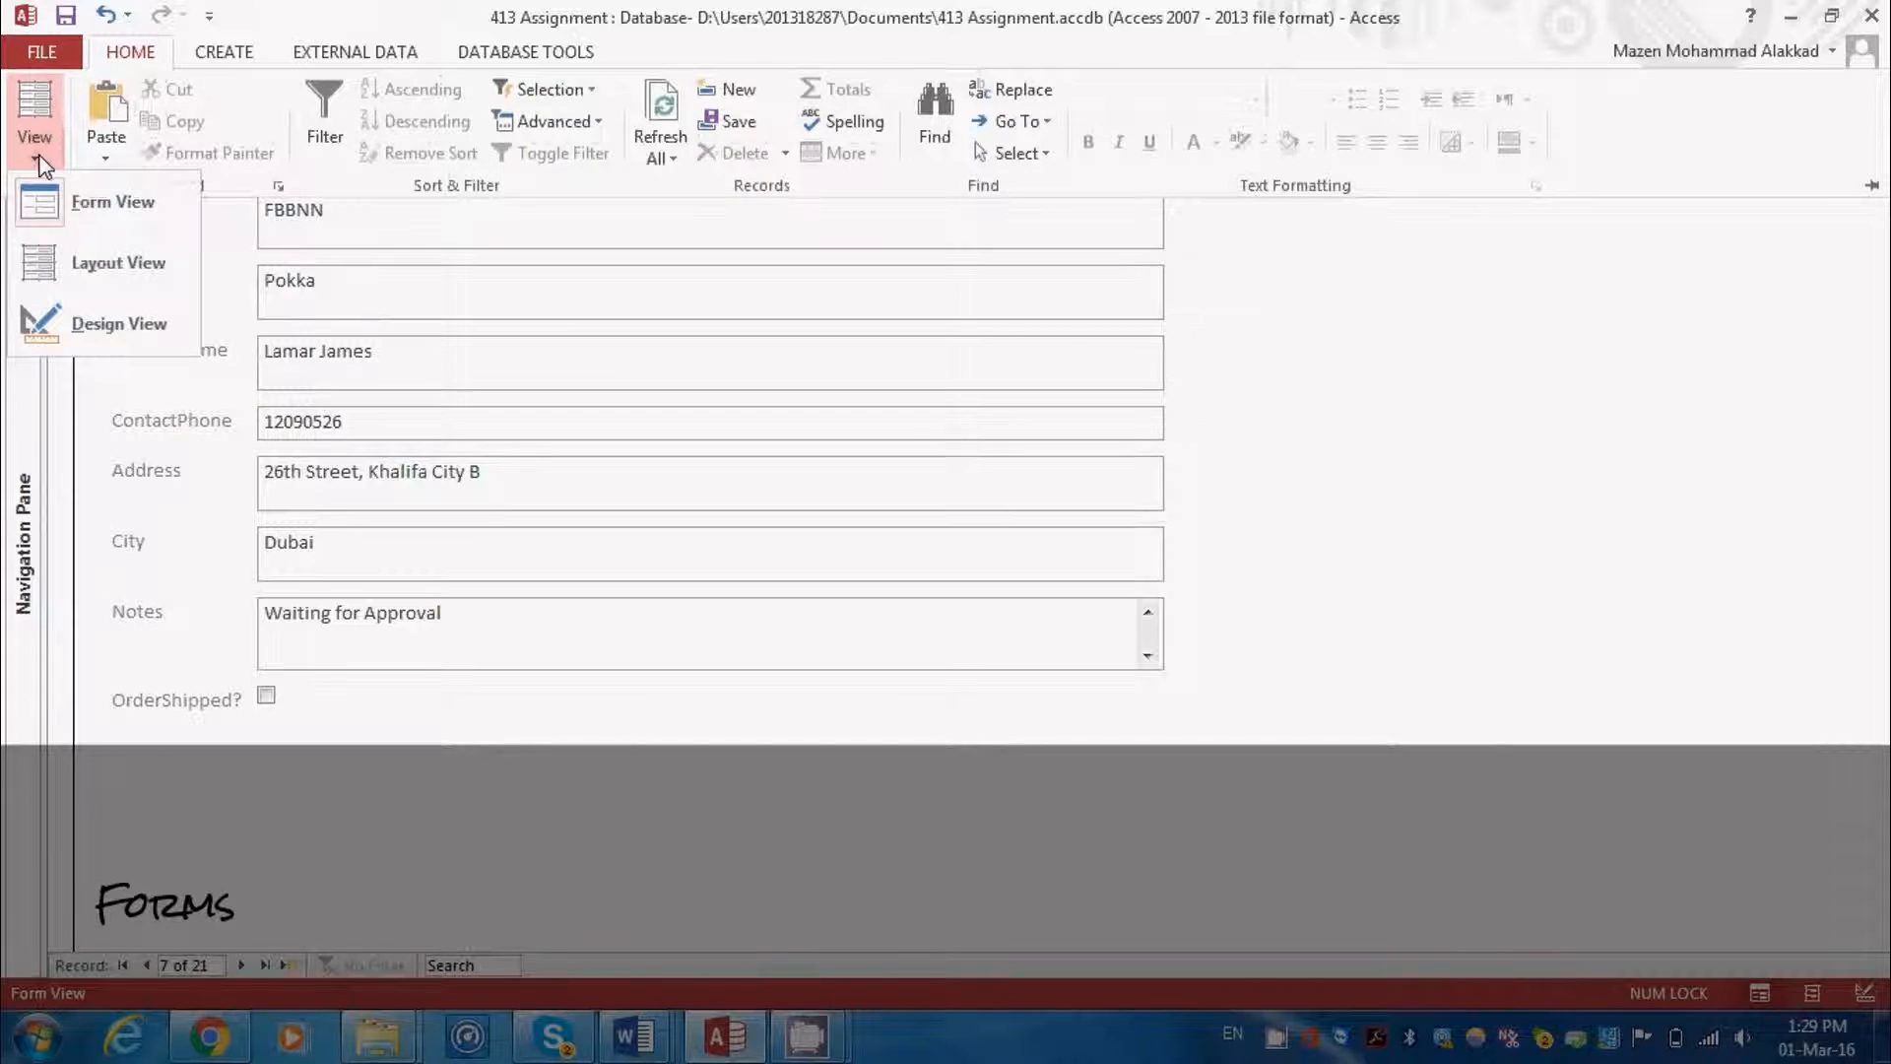
left_click(56, 335)
left_click(190, 302)
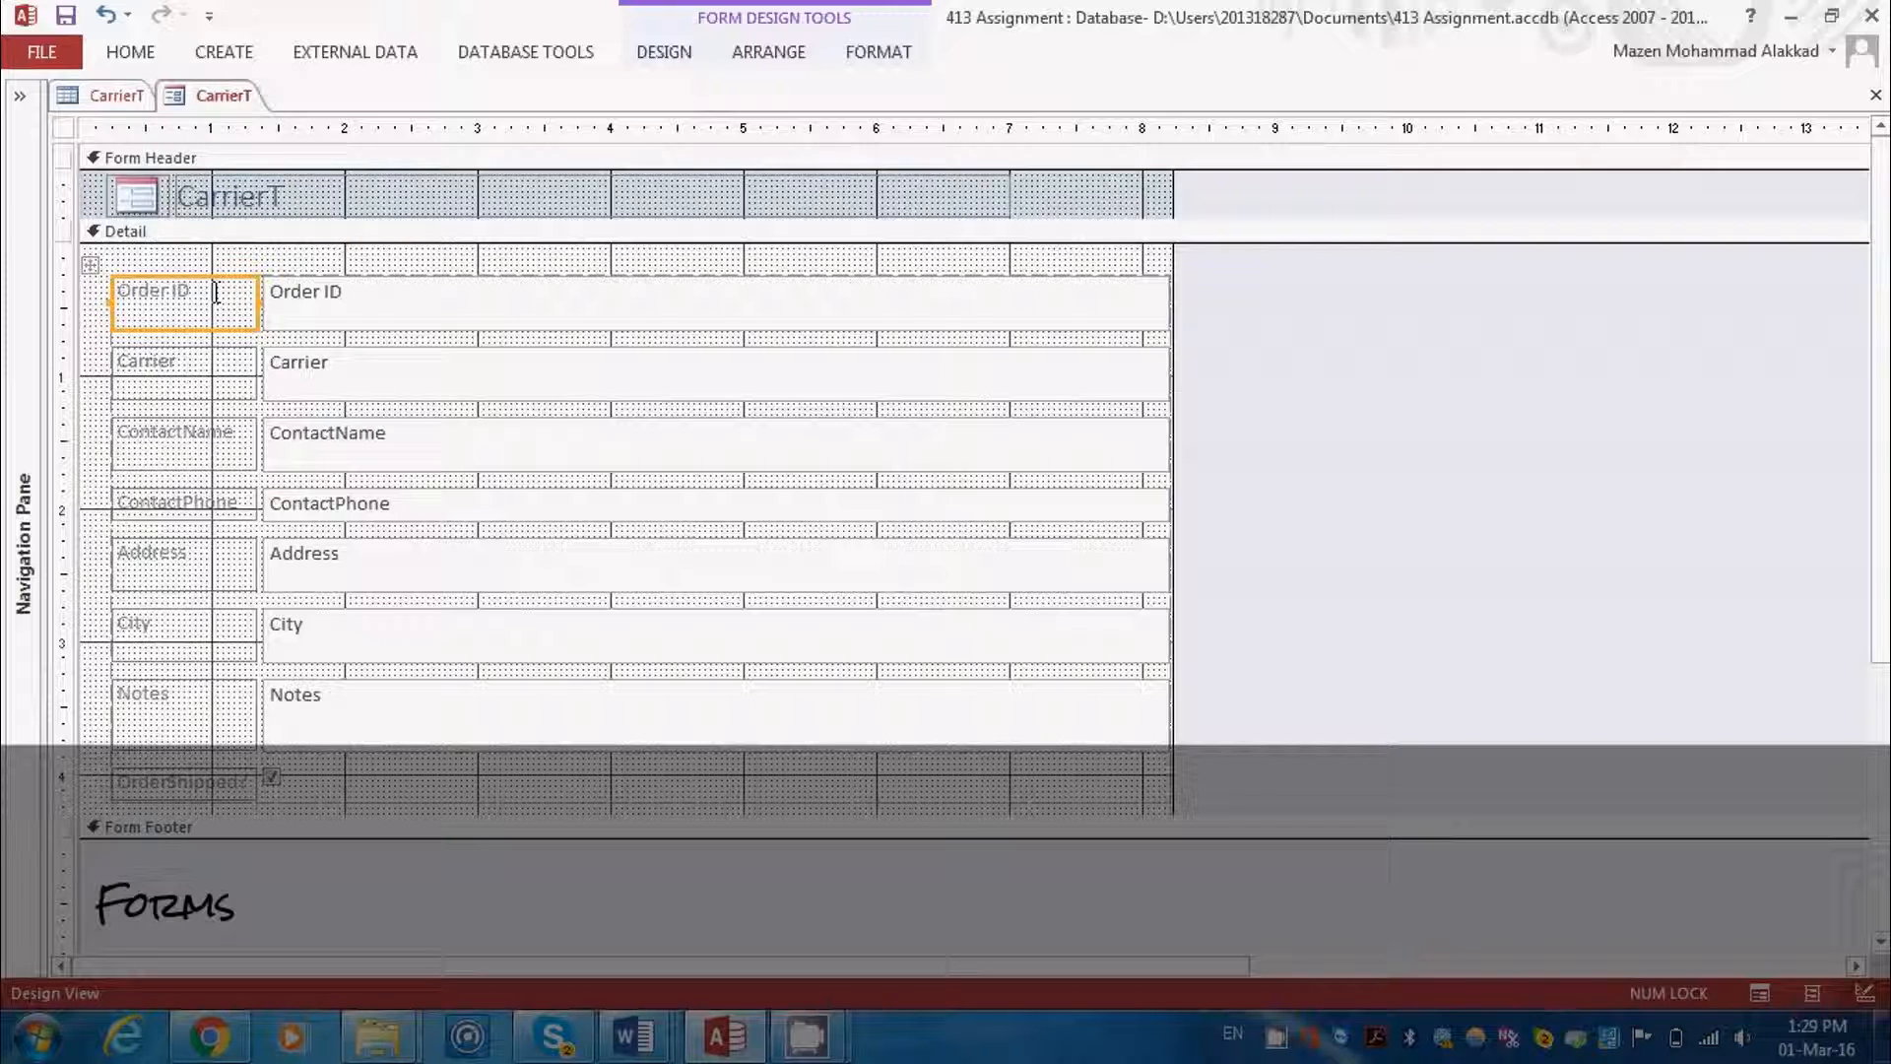
left_click(216, 292)
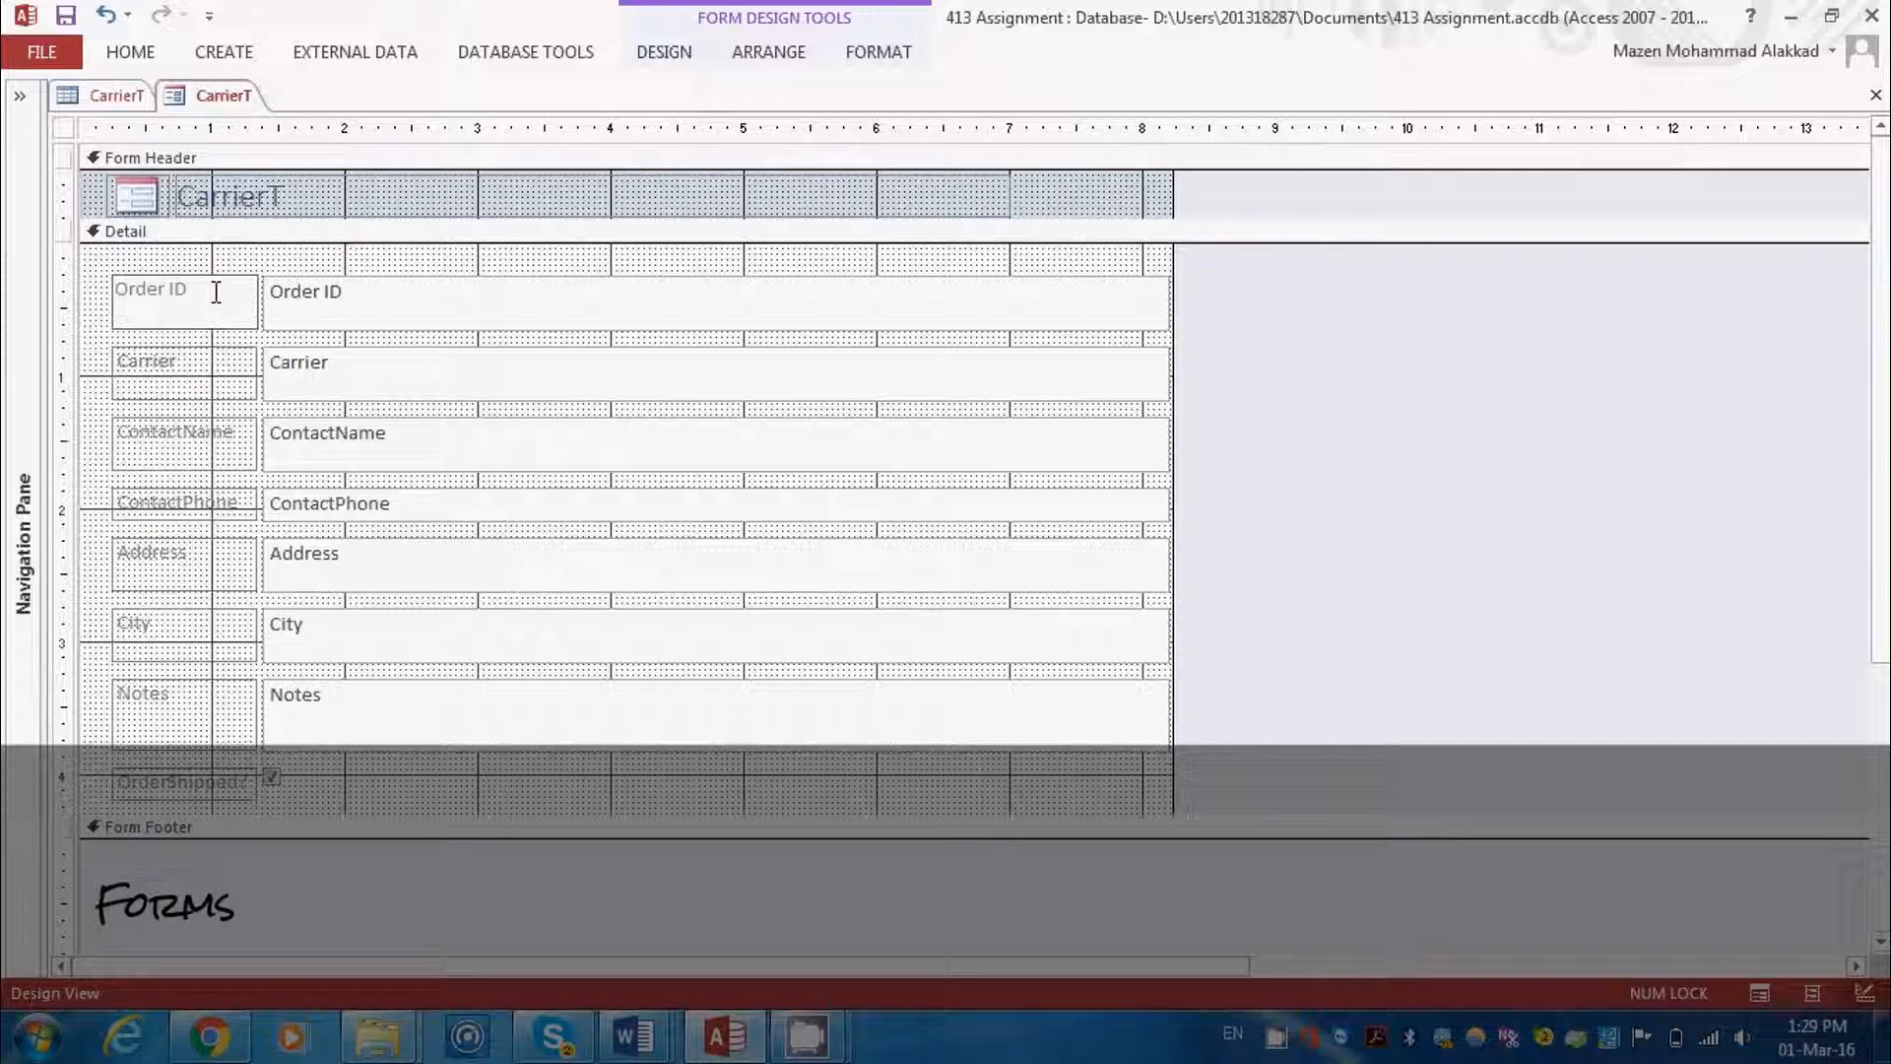
Change the text of the Carrier field's label to Courier
left_click(201, 363)
left_click(178, 358)
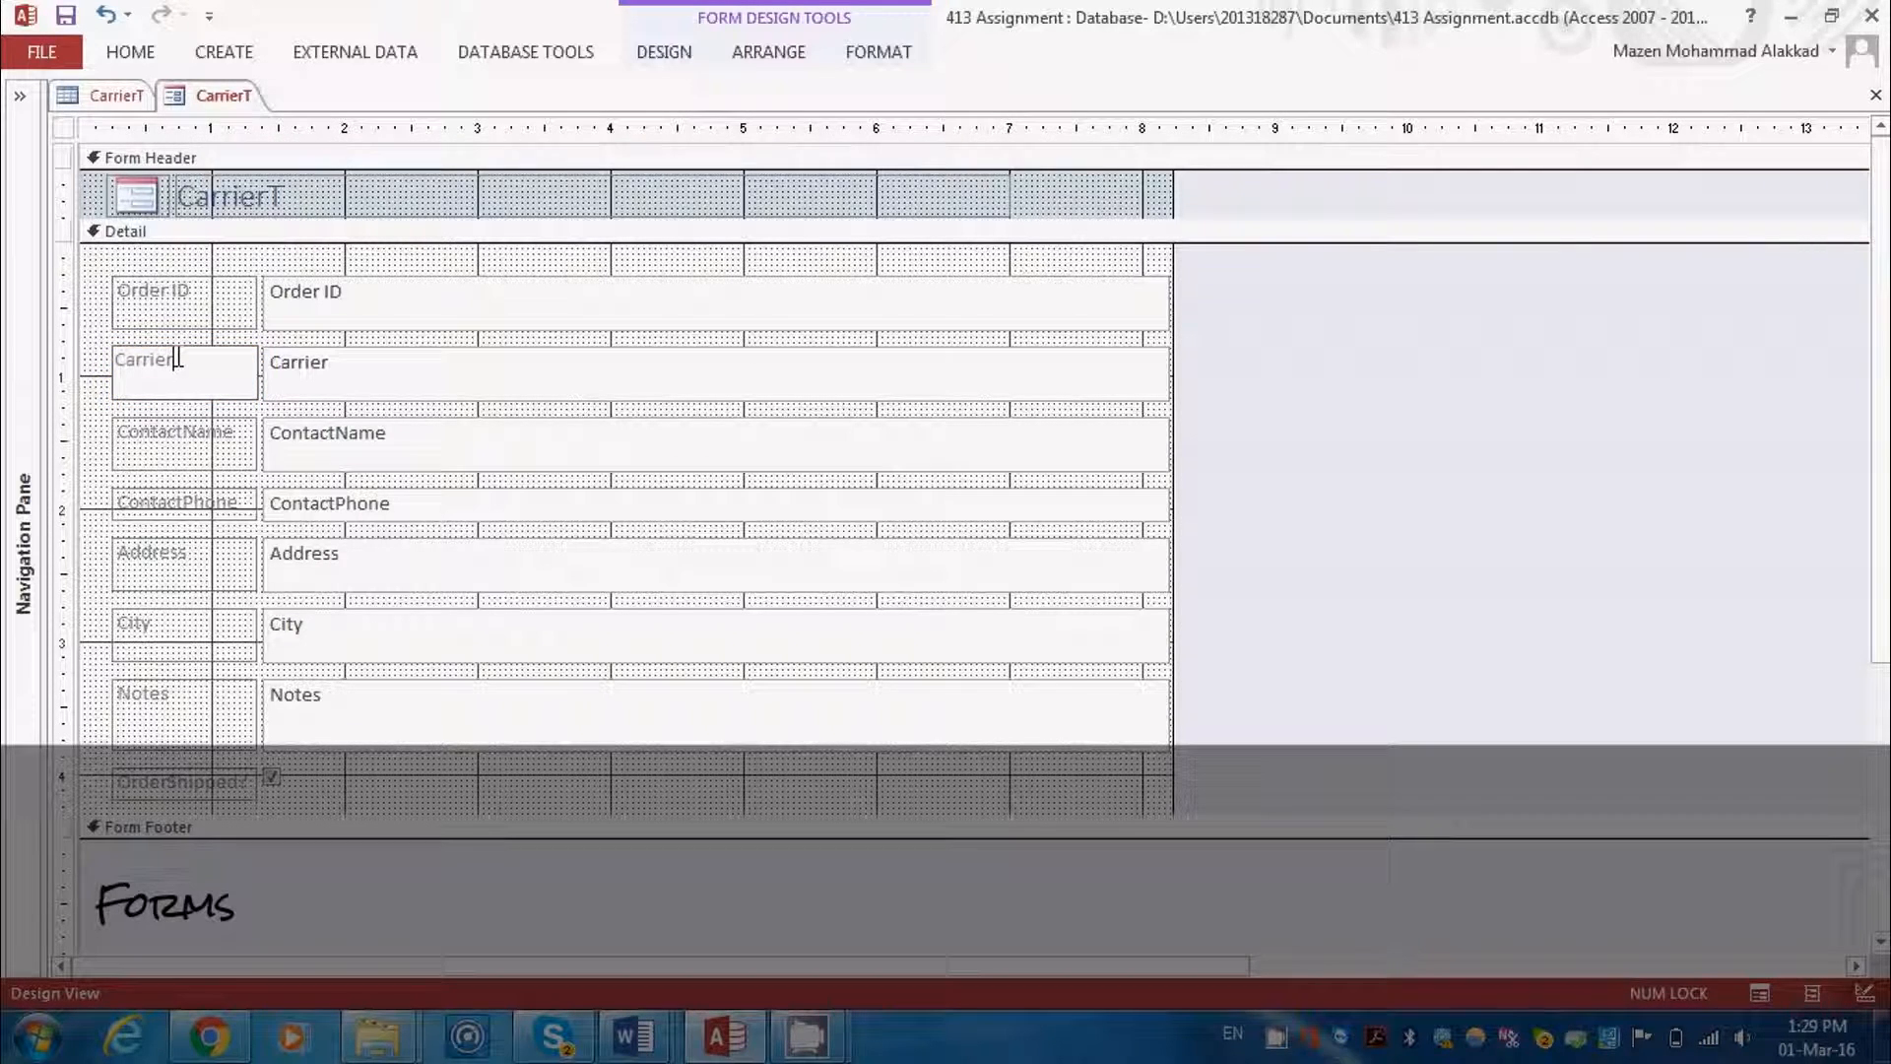
key("BackSpace")
key("BackSpace")
key("BackSpace")
key("BackSpace")
key("BackSpace")
key("BackSpace")
type("oun")
type("ier")
Return the form from Design view to Form view
left_click(148, 60)
left_click(50, 136)
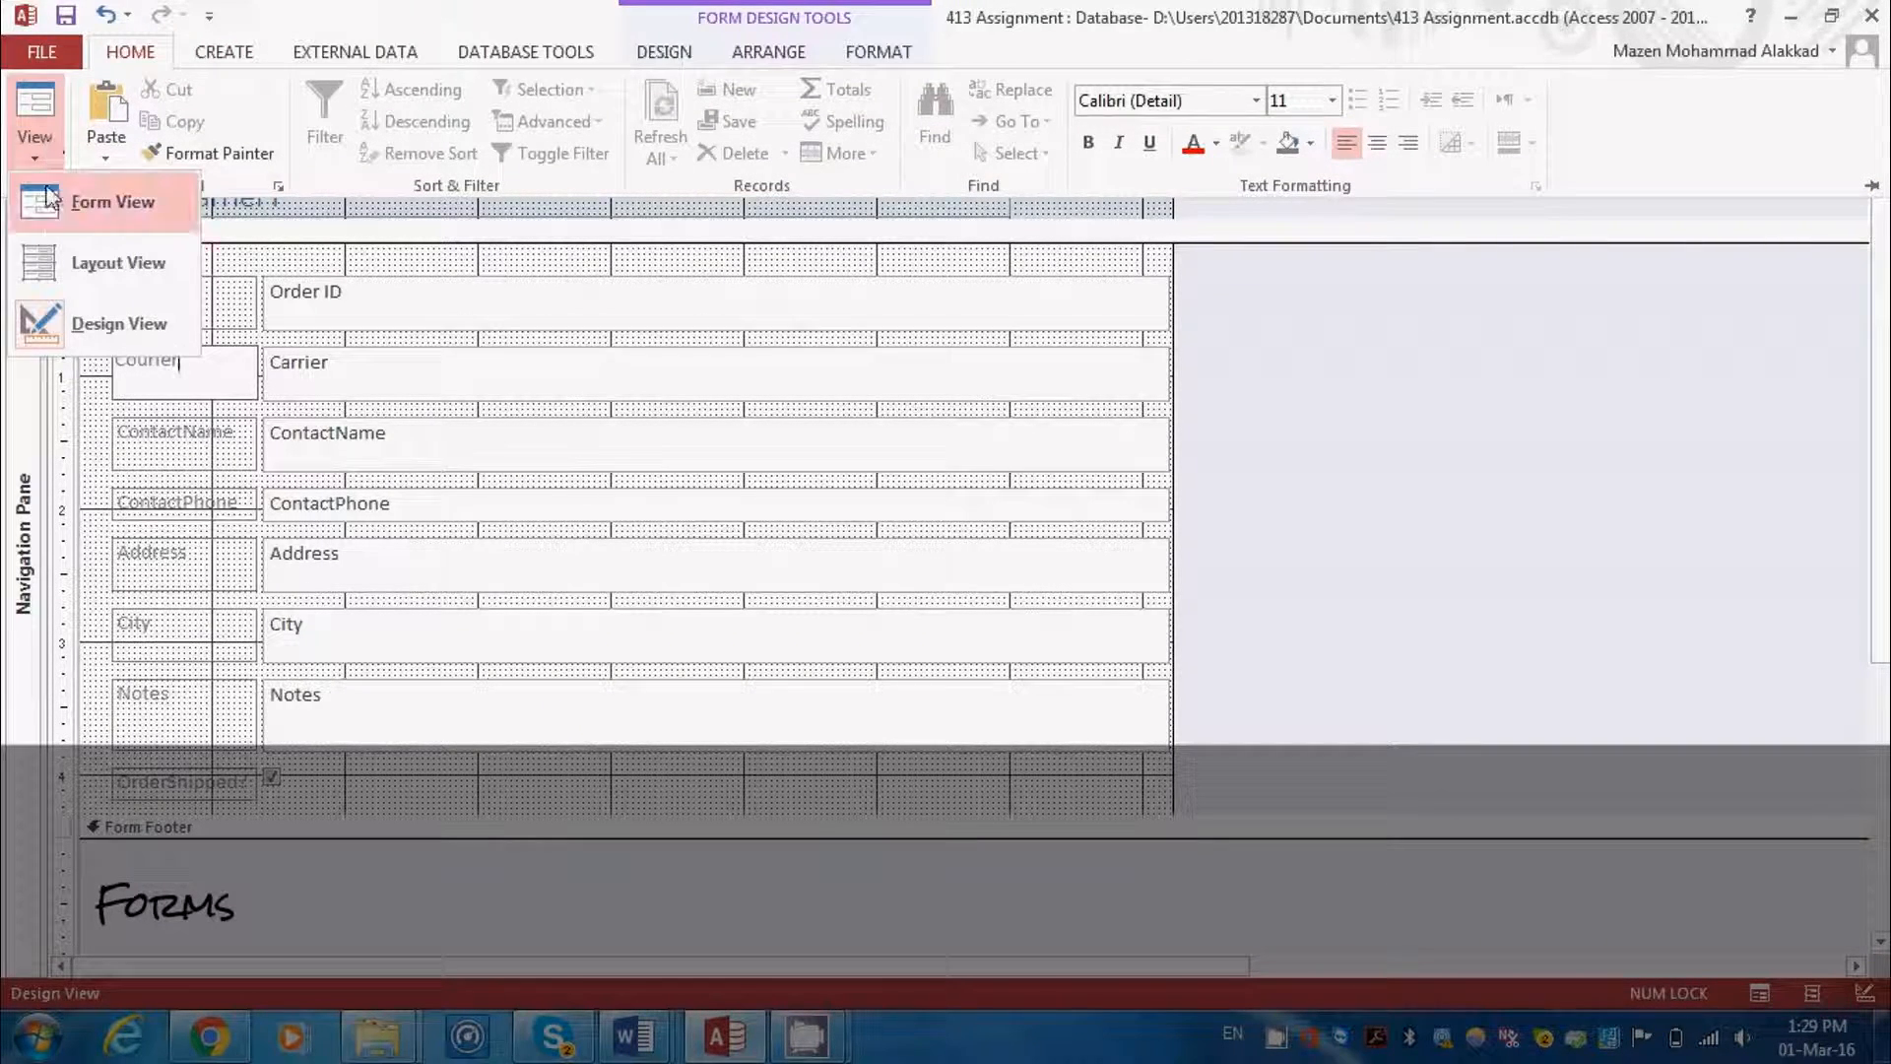
left_click(94, 197)
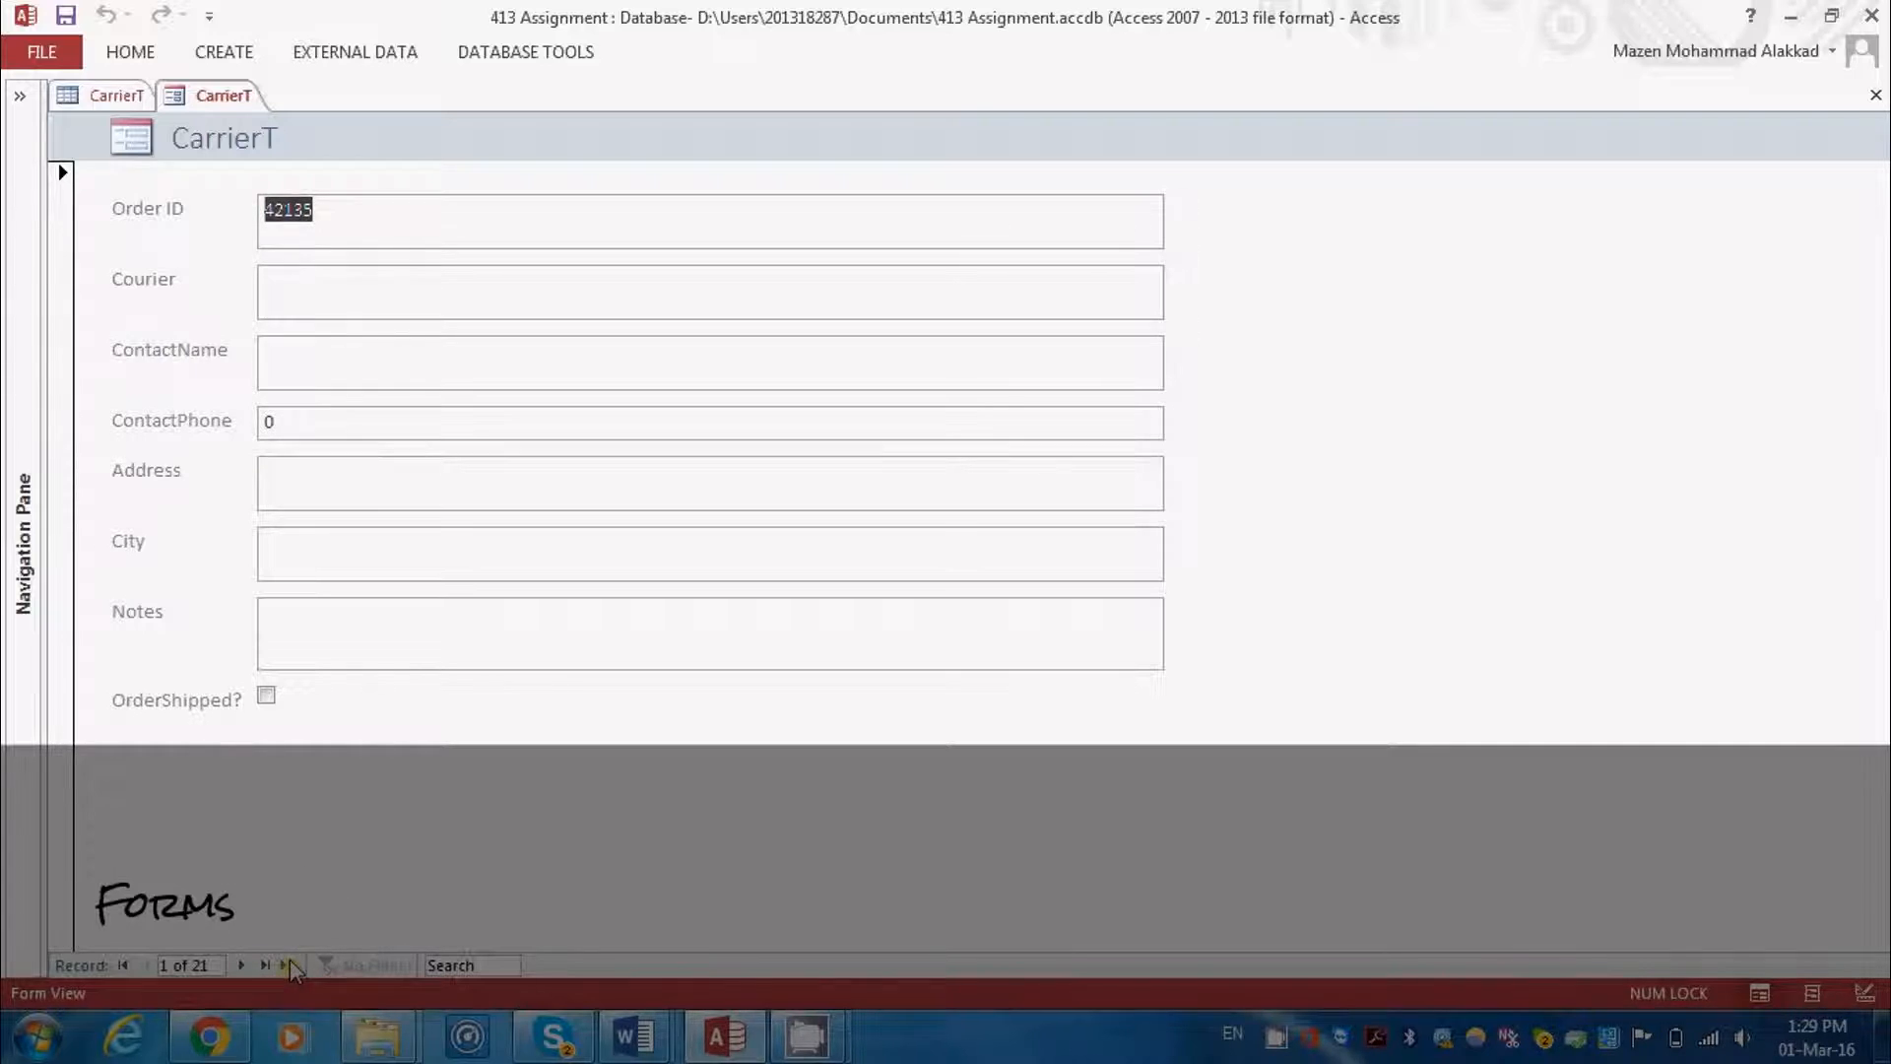
left_click(45, 60)
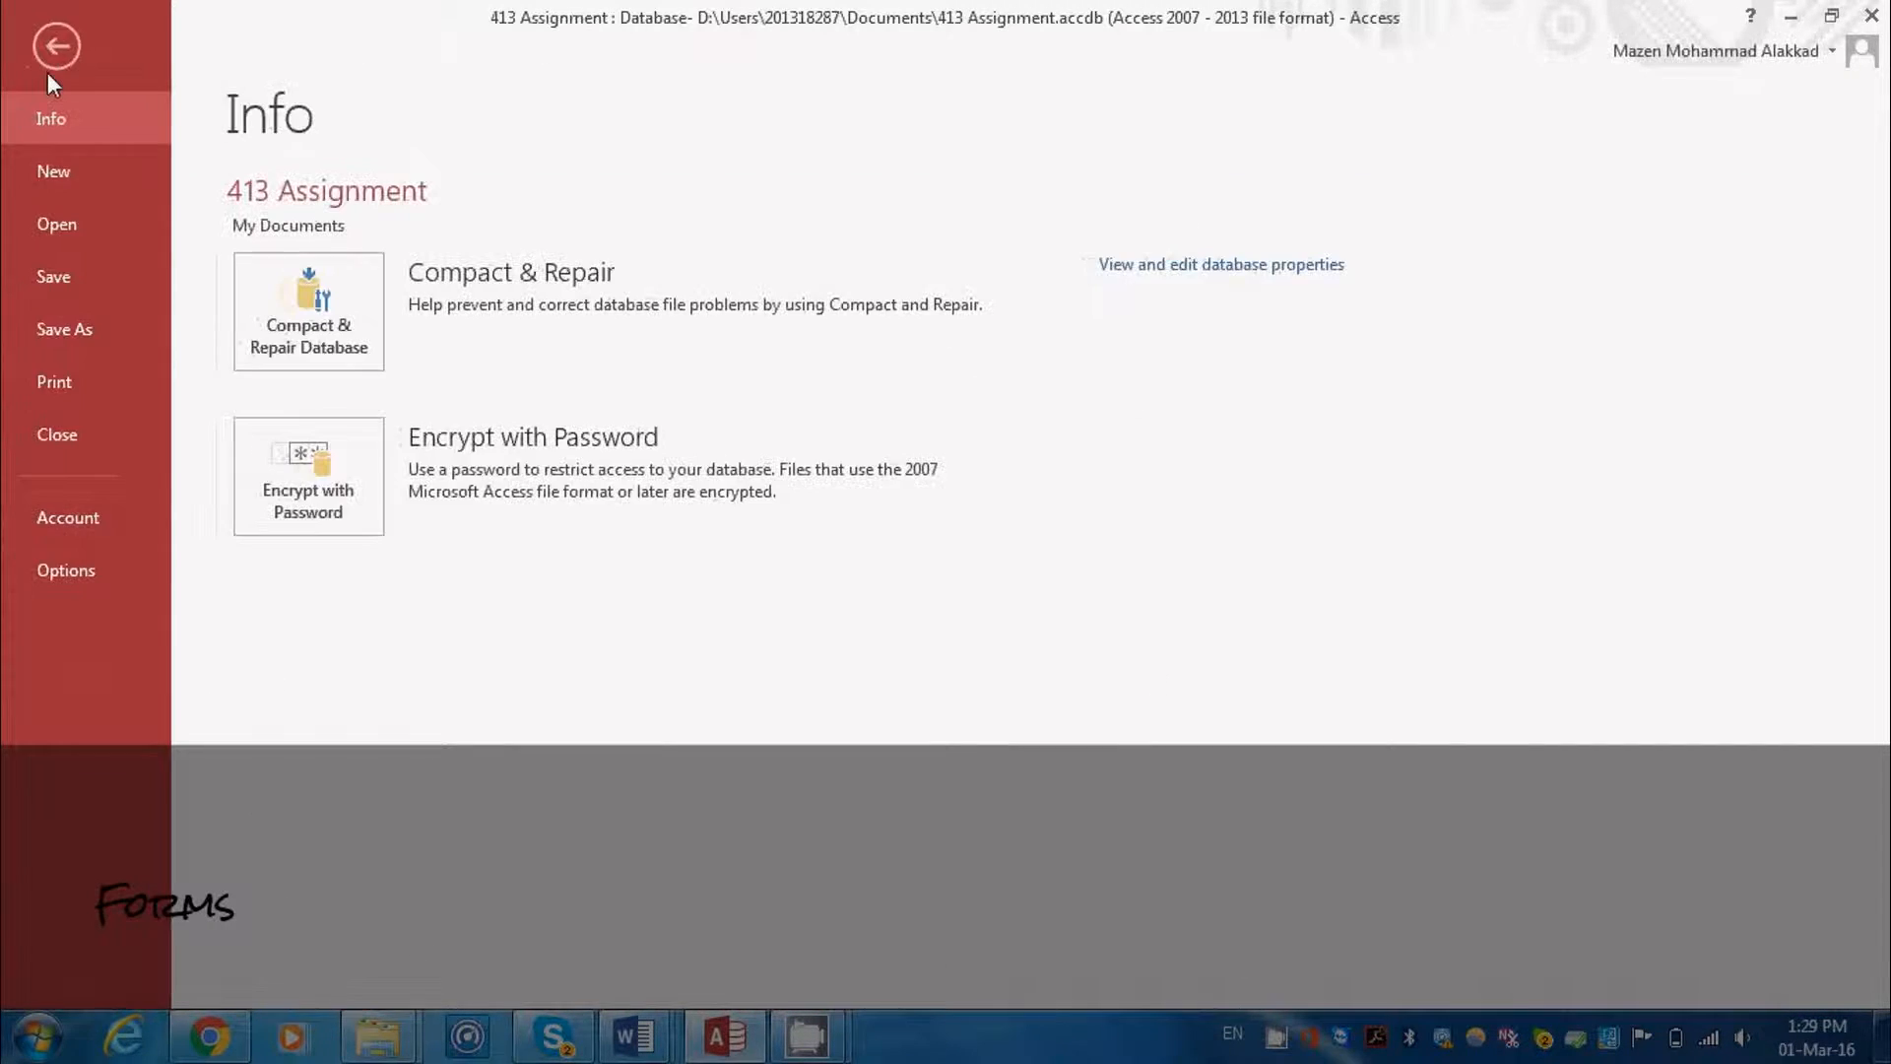
left_click(57, 61)
left_click(132, 59)
left_click(34, 108)
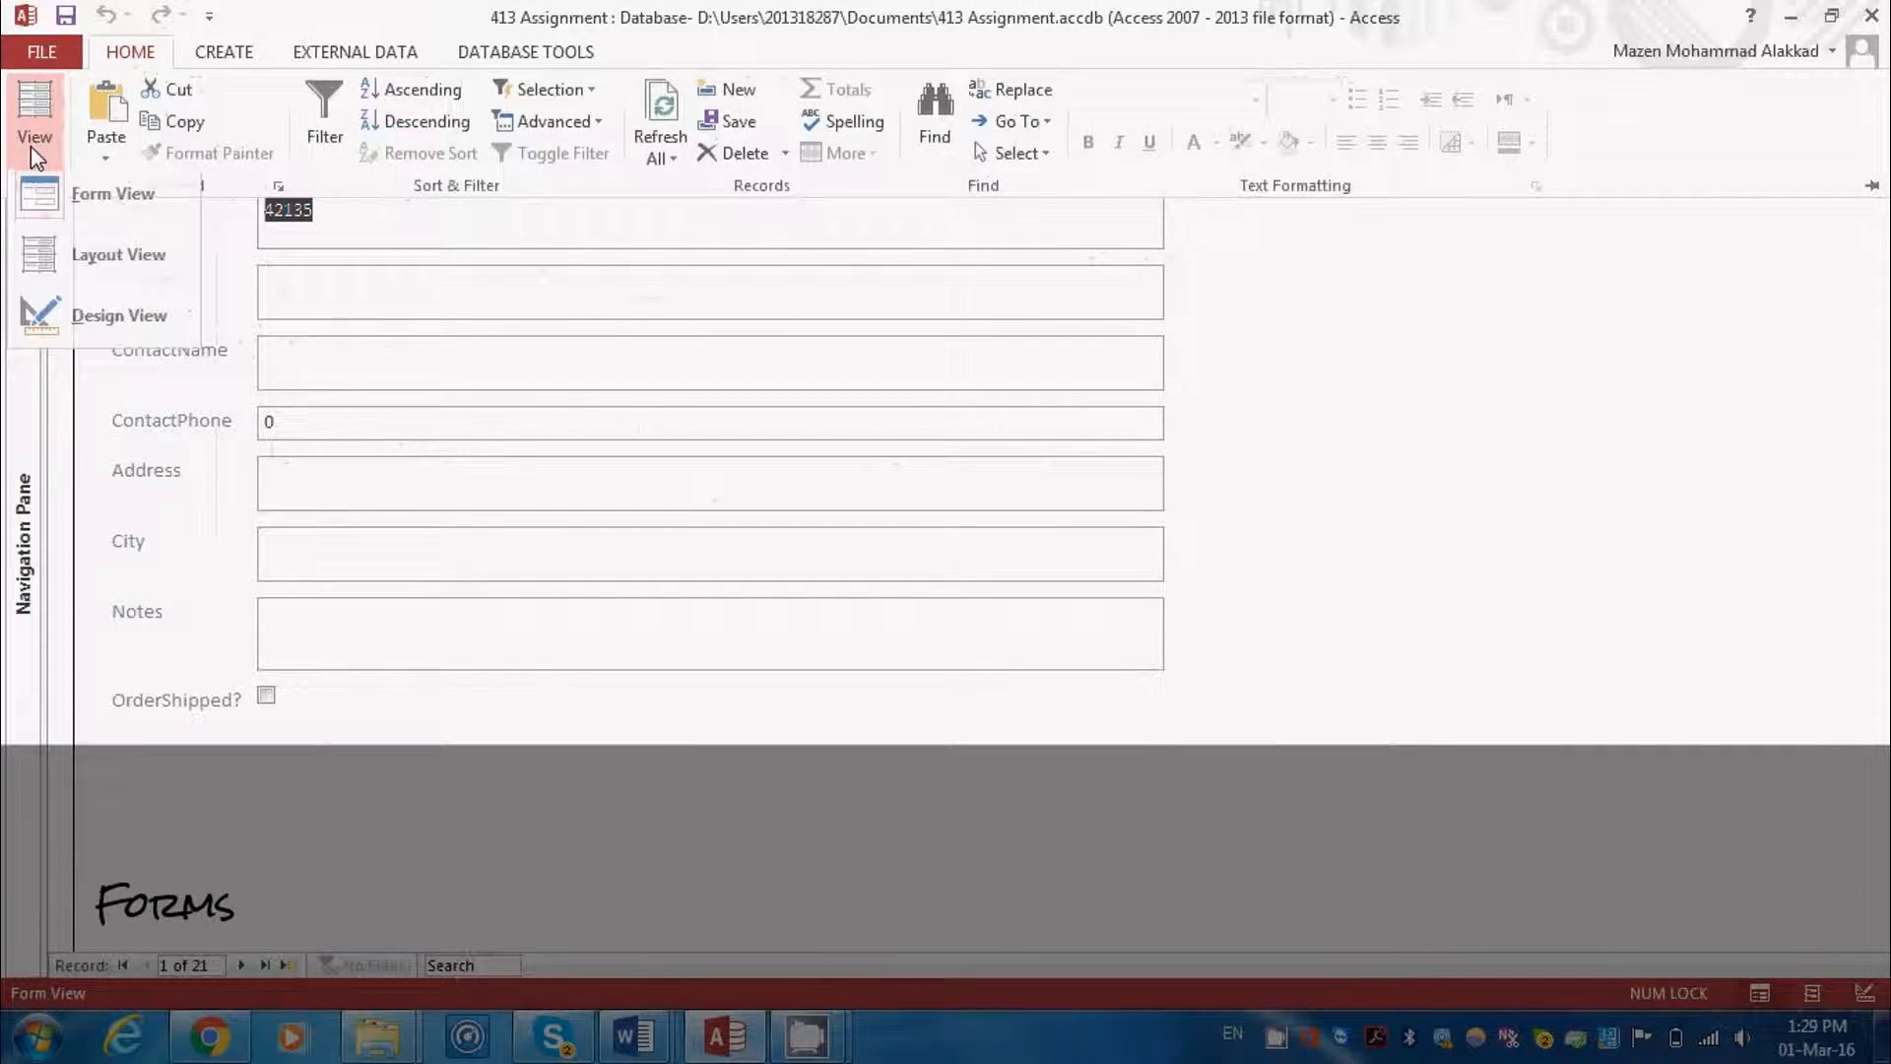
left_click(84, 224)
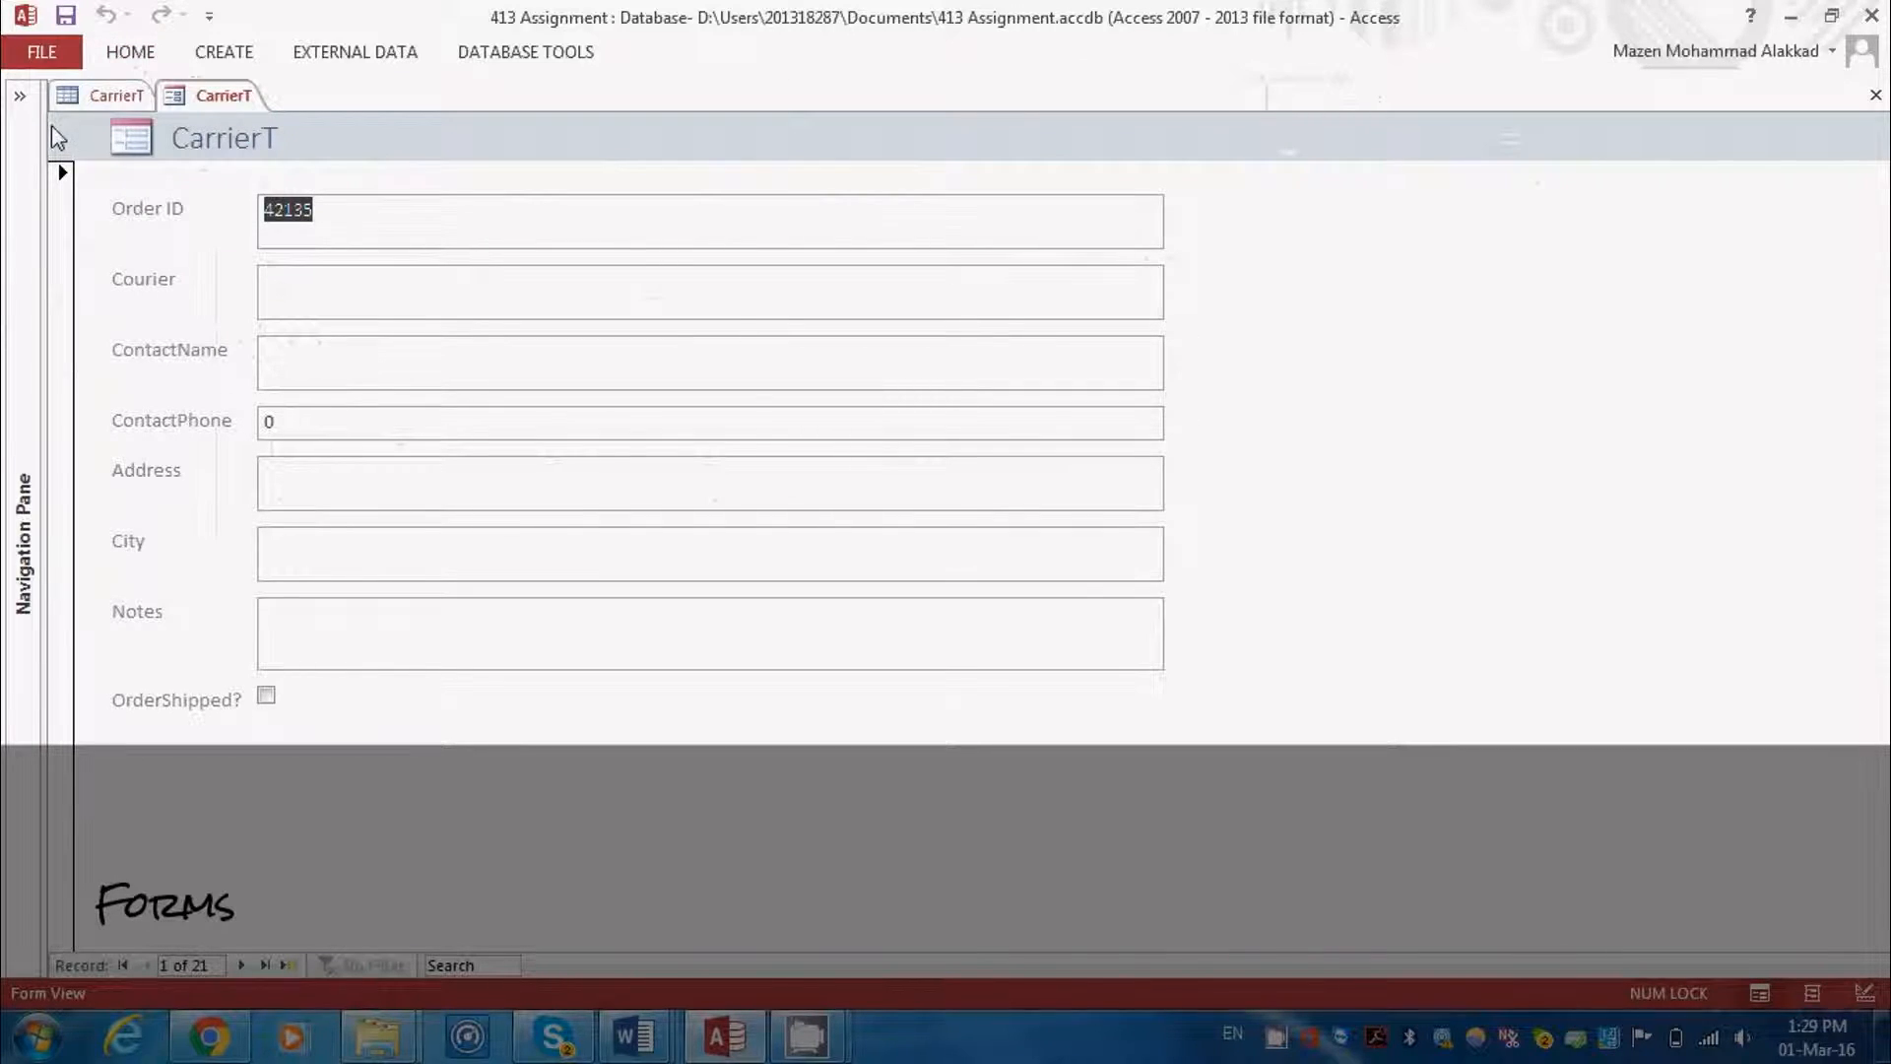
Switch the form to Layout view and go to a new blank record
left_click(131, 52)
left_click(32, 158)
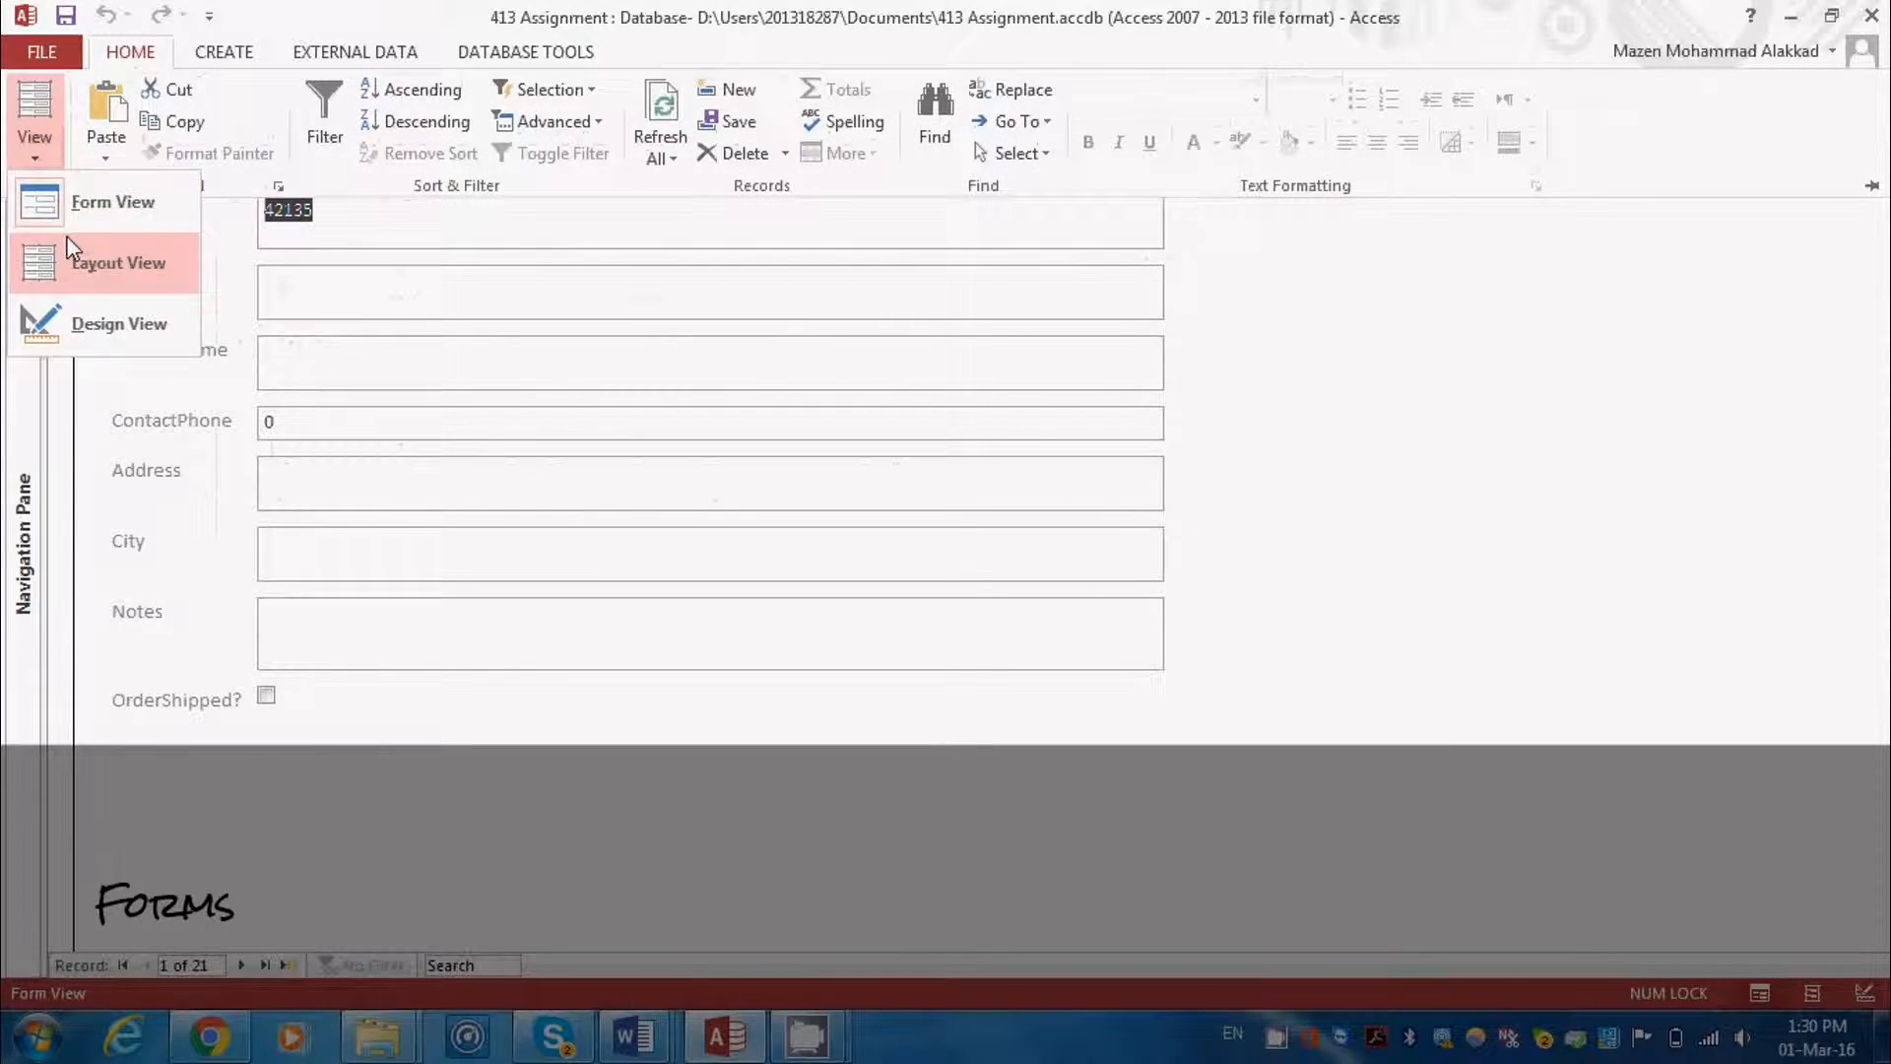
left_click(89, 262)
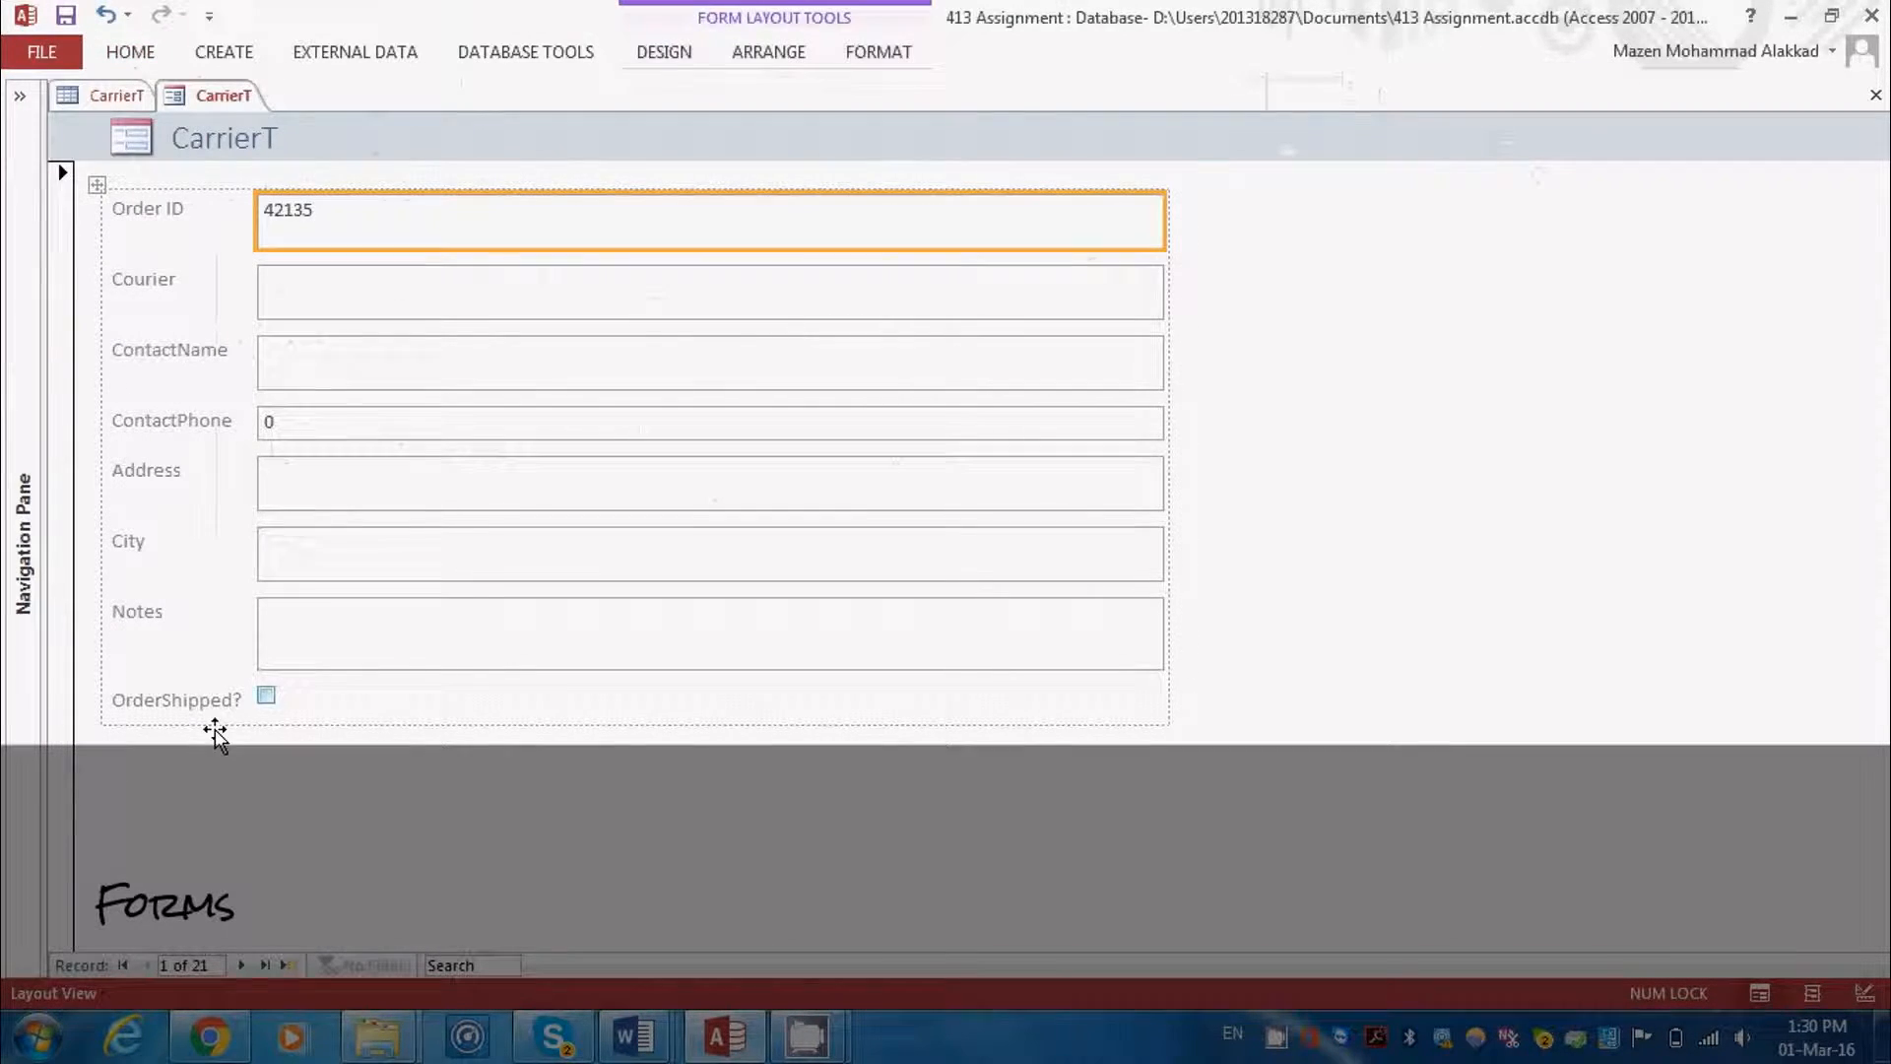
left_click(291, 968)
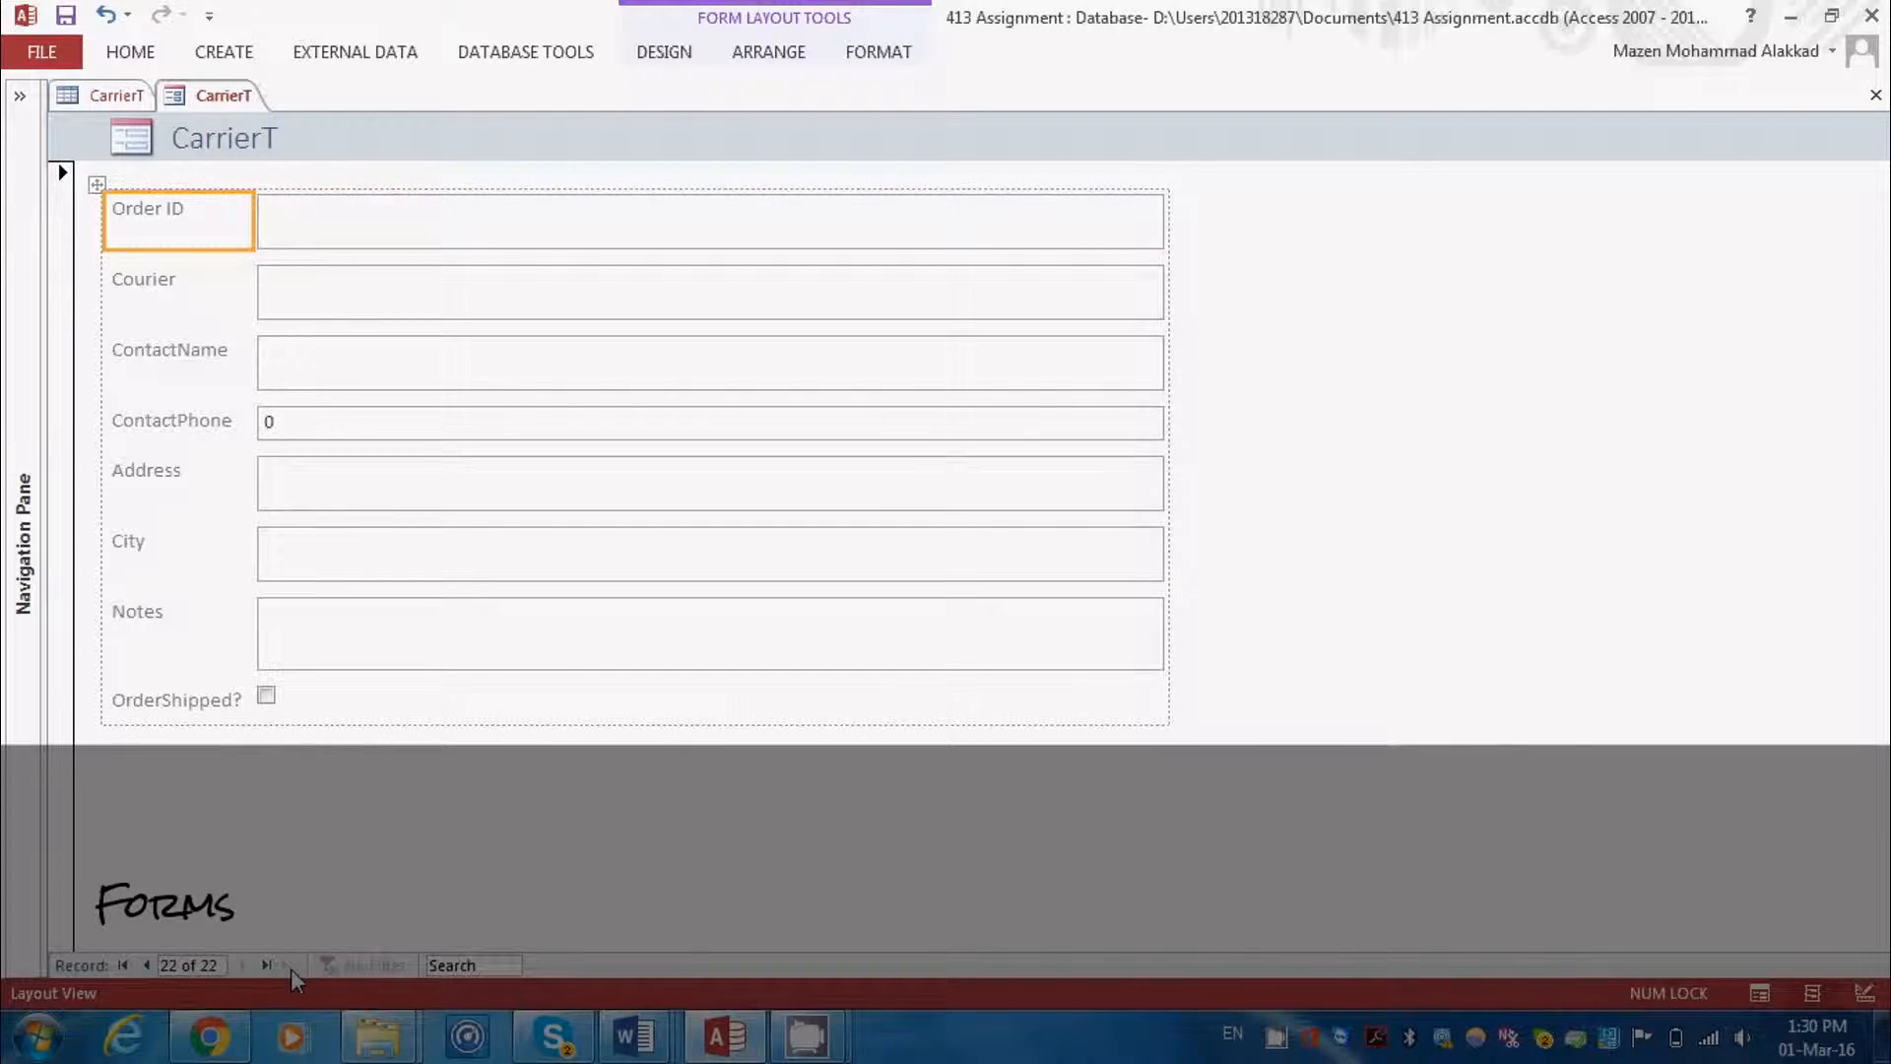
Examine the entry boxes of the blank record, from Order ID through Notes, in the form's Layout view
left_click(449, 283)
left_click(362, 388)
left_click(337, 432)
left_click(329, 482)
left_click(342, 559)
left_click(313, 652)
left_click(421, 567)
left_click(402, 495)
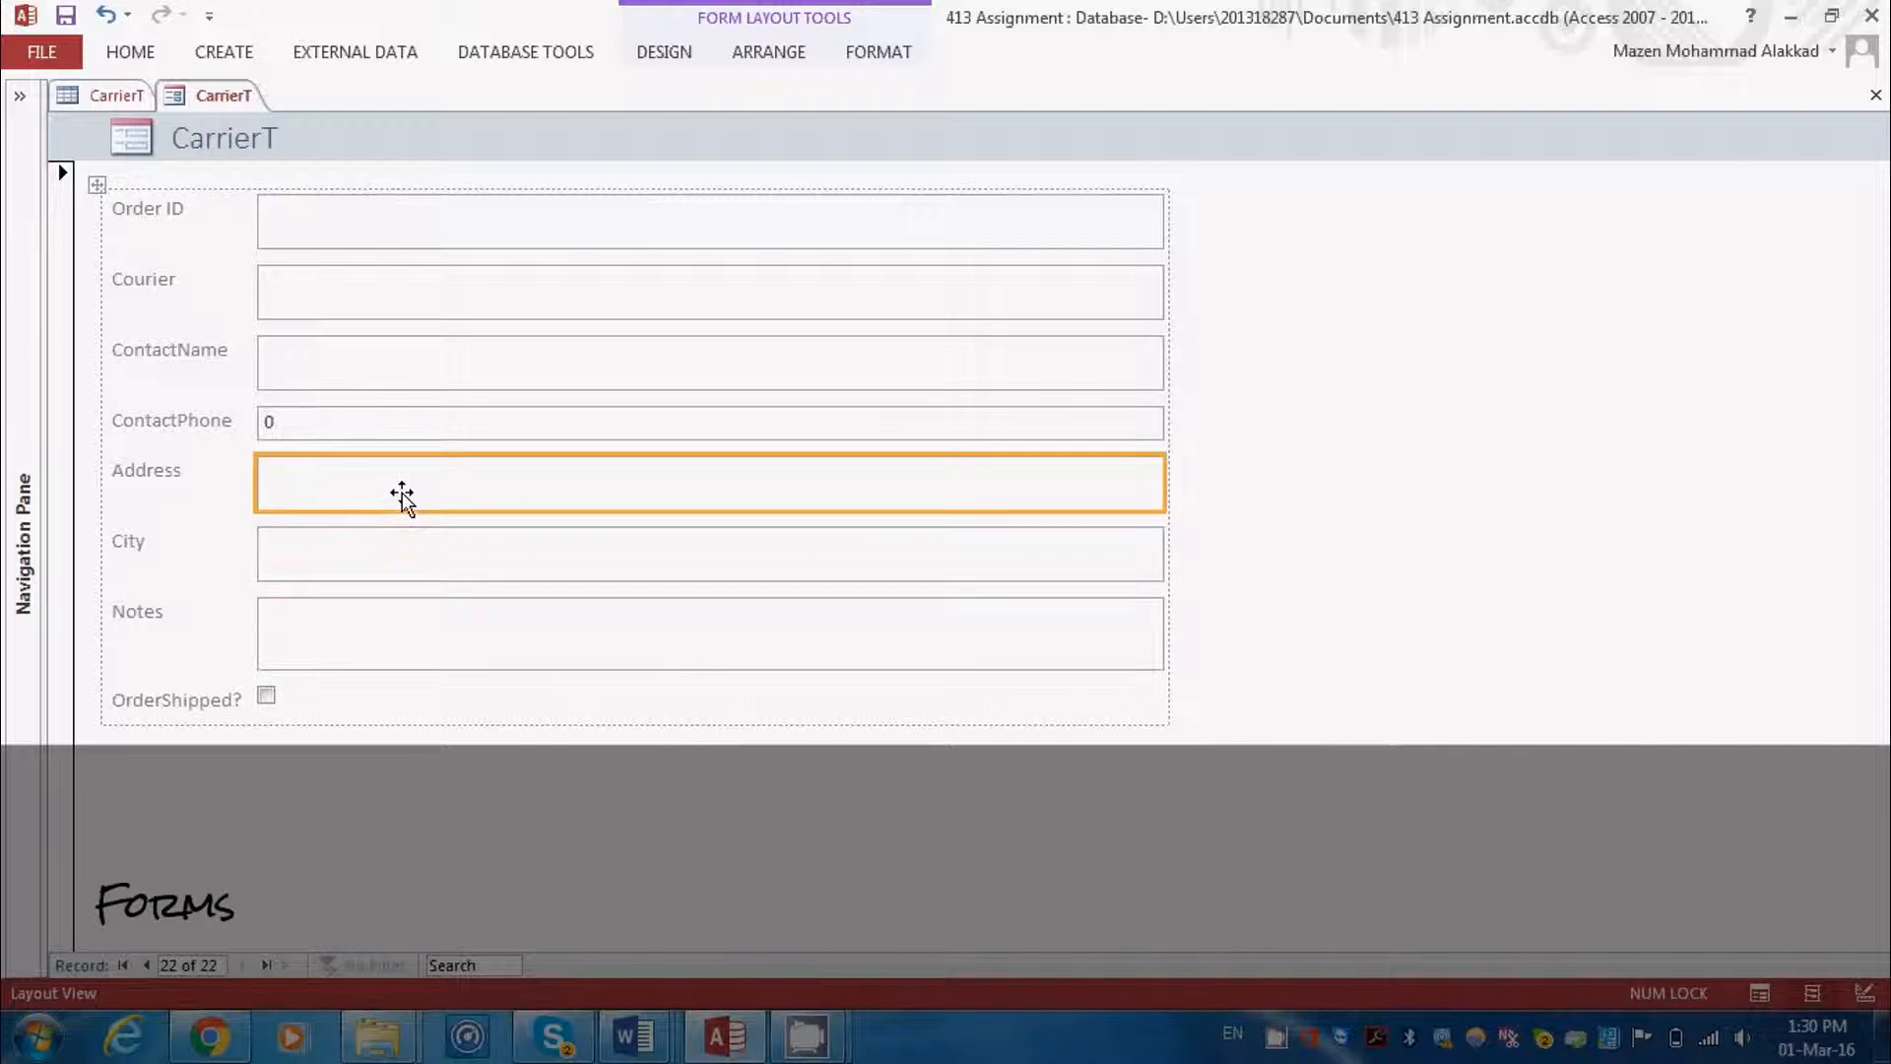
left_click(402, 426)
left_click(401, 366)
left_click(397, 293)
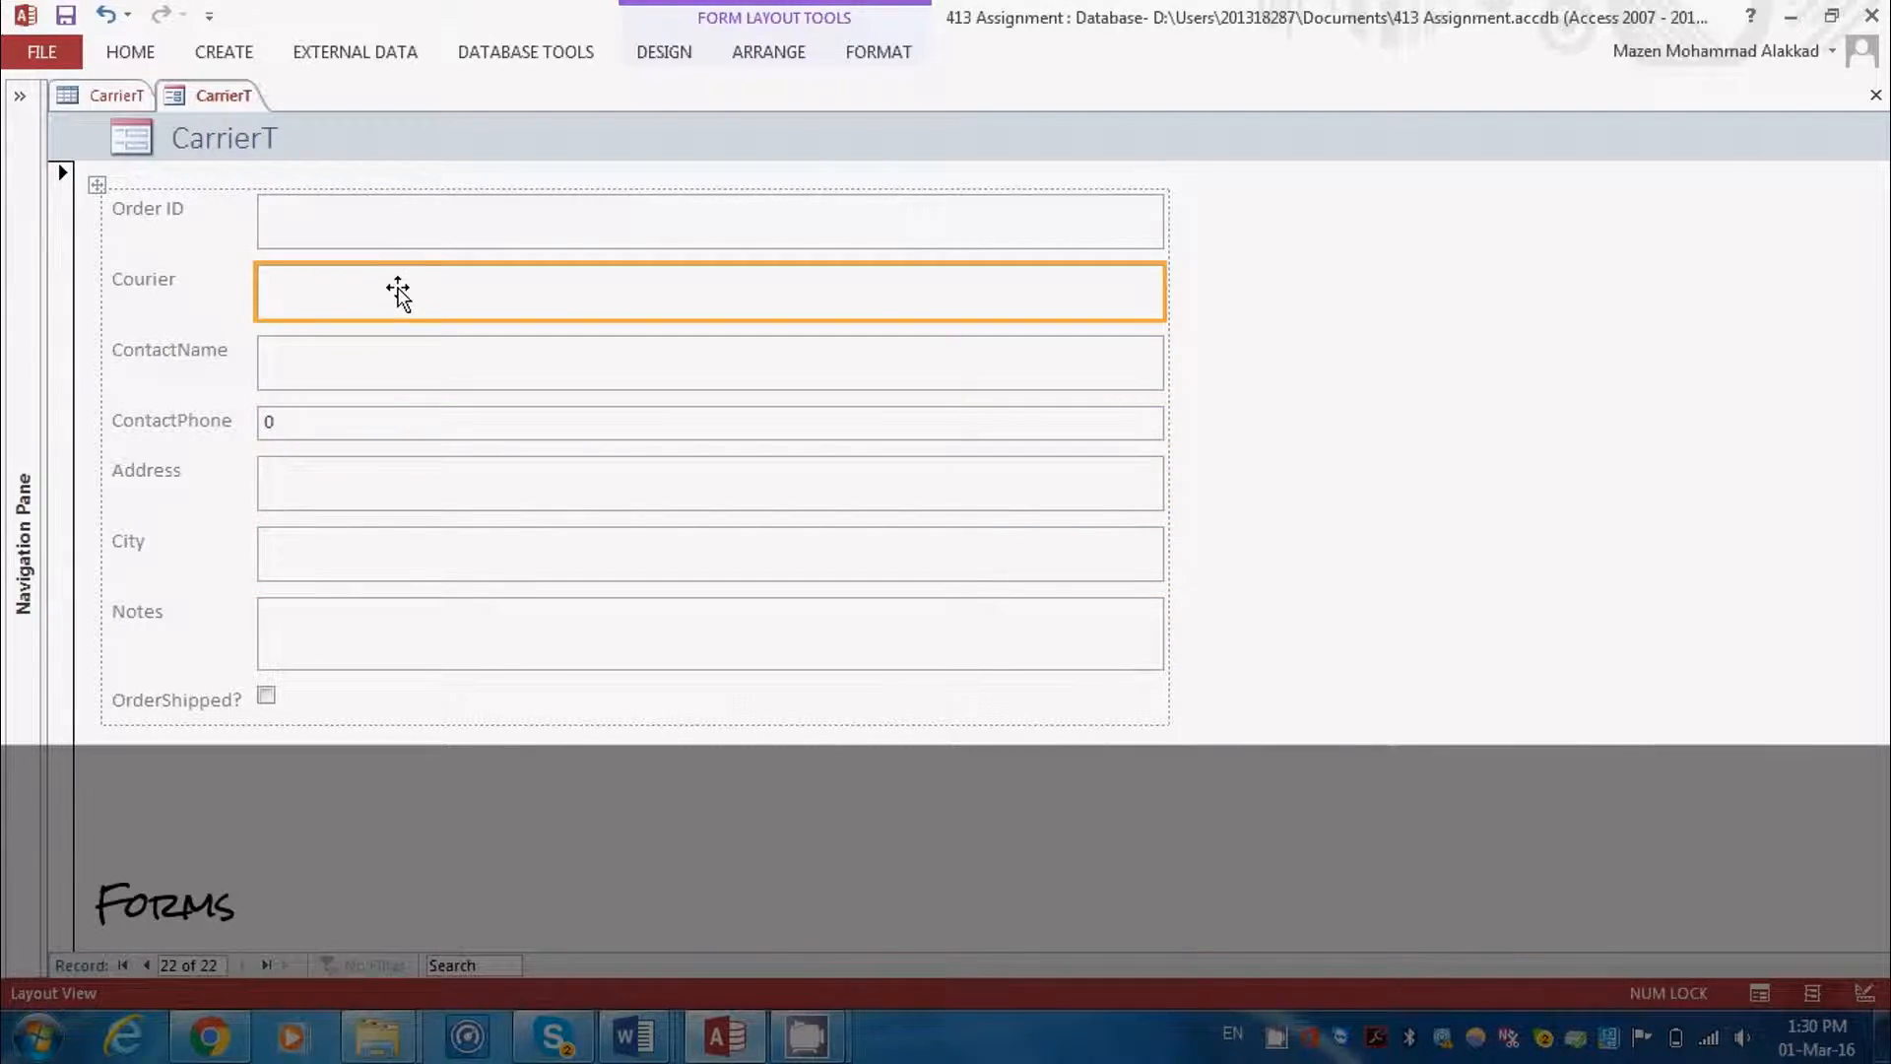
left_click(388, 224)
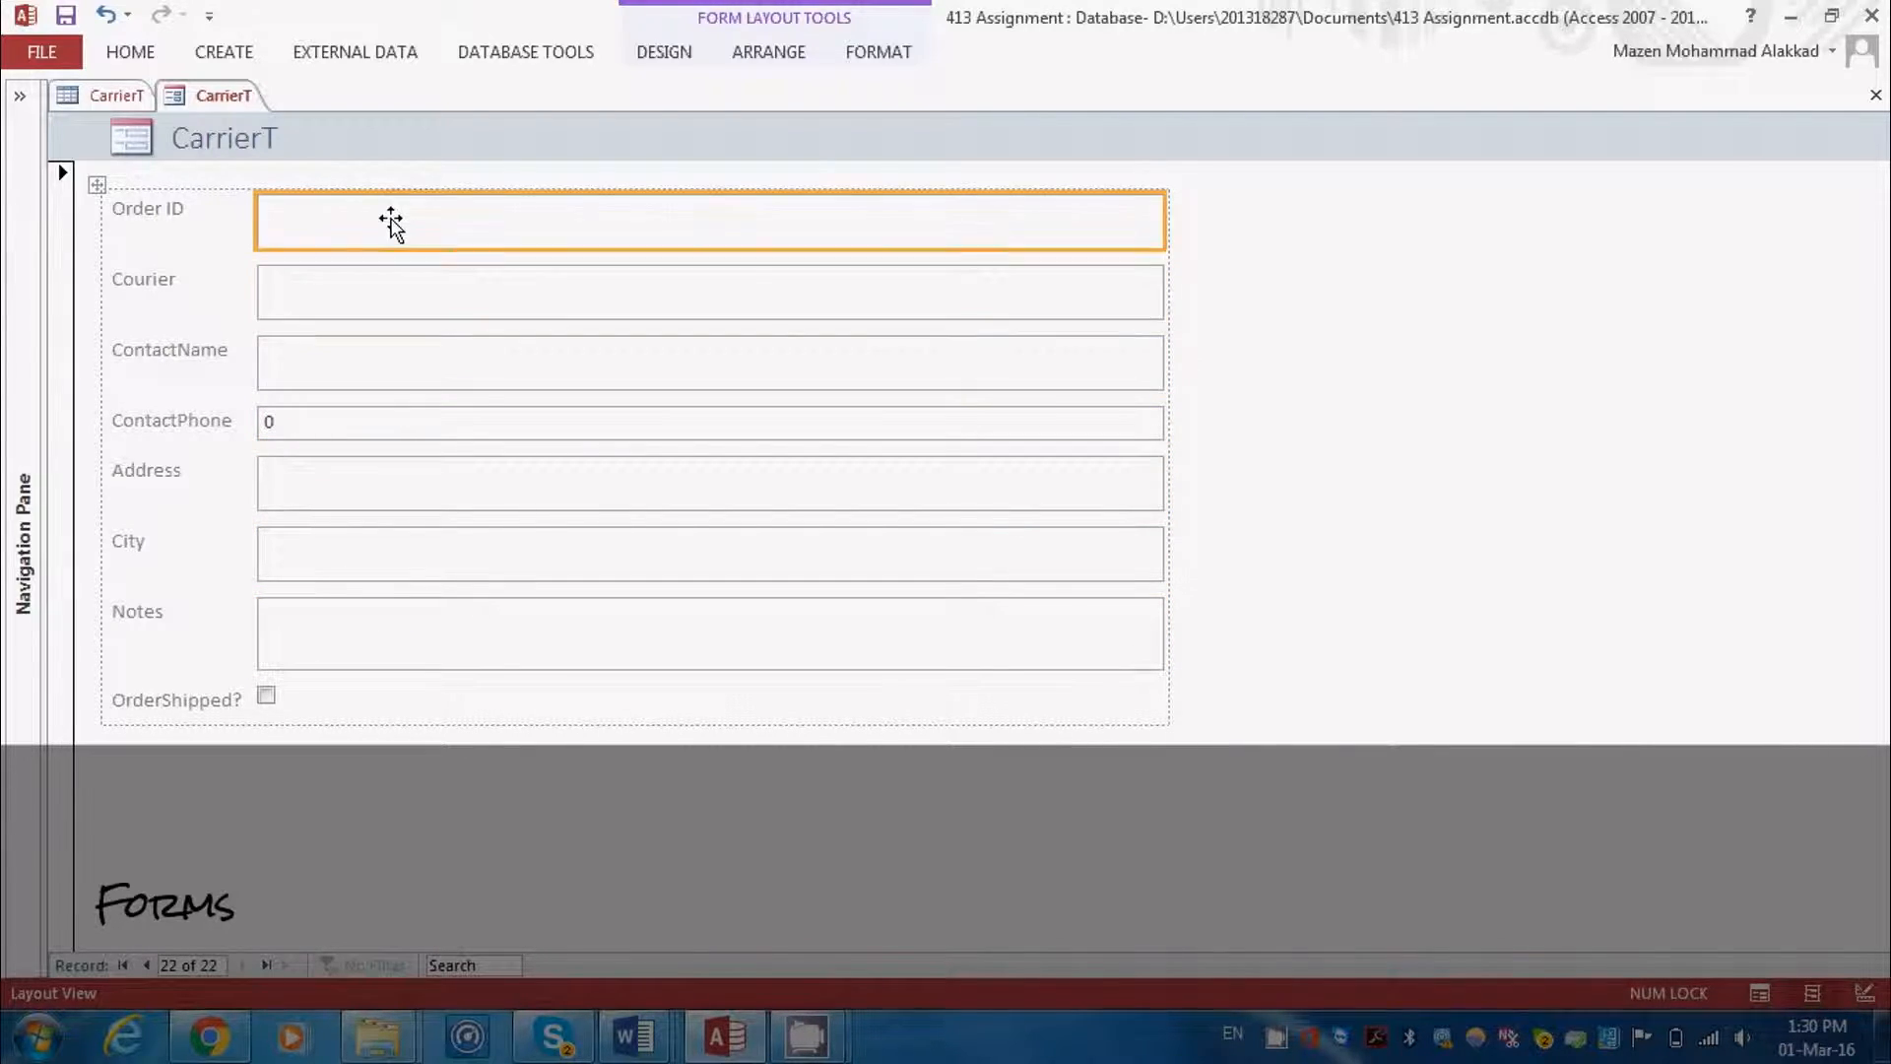
left_click(372, 300)
left_click(341, 366)
left_click(337, 426)
left_click(344, 481)
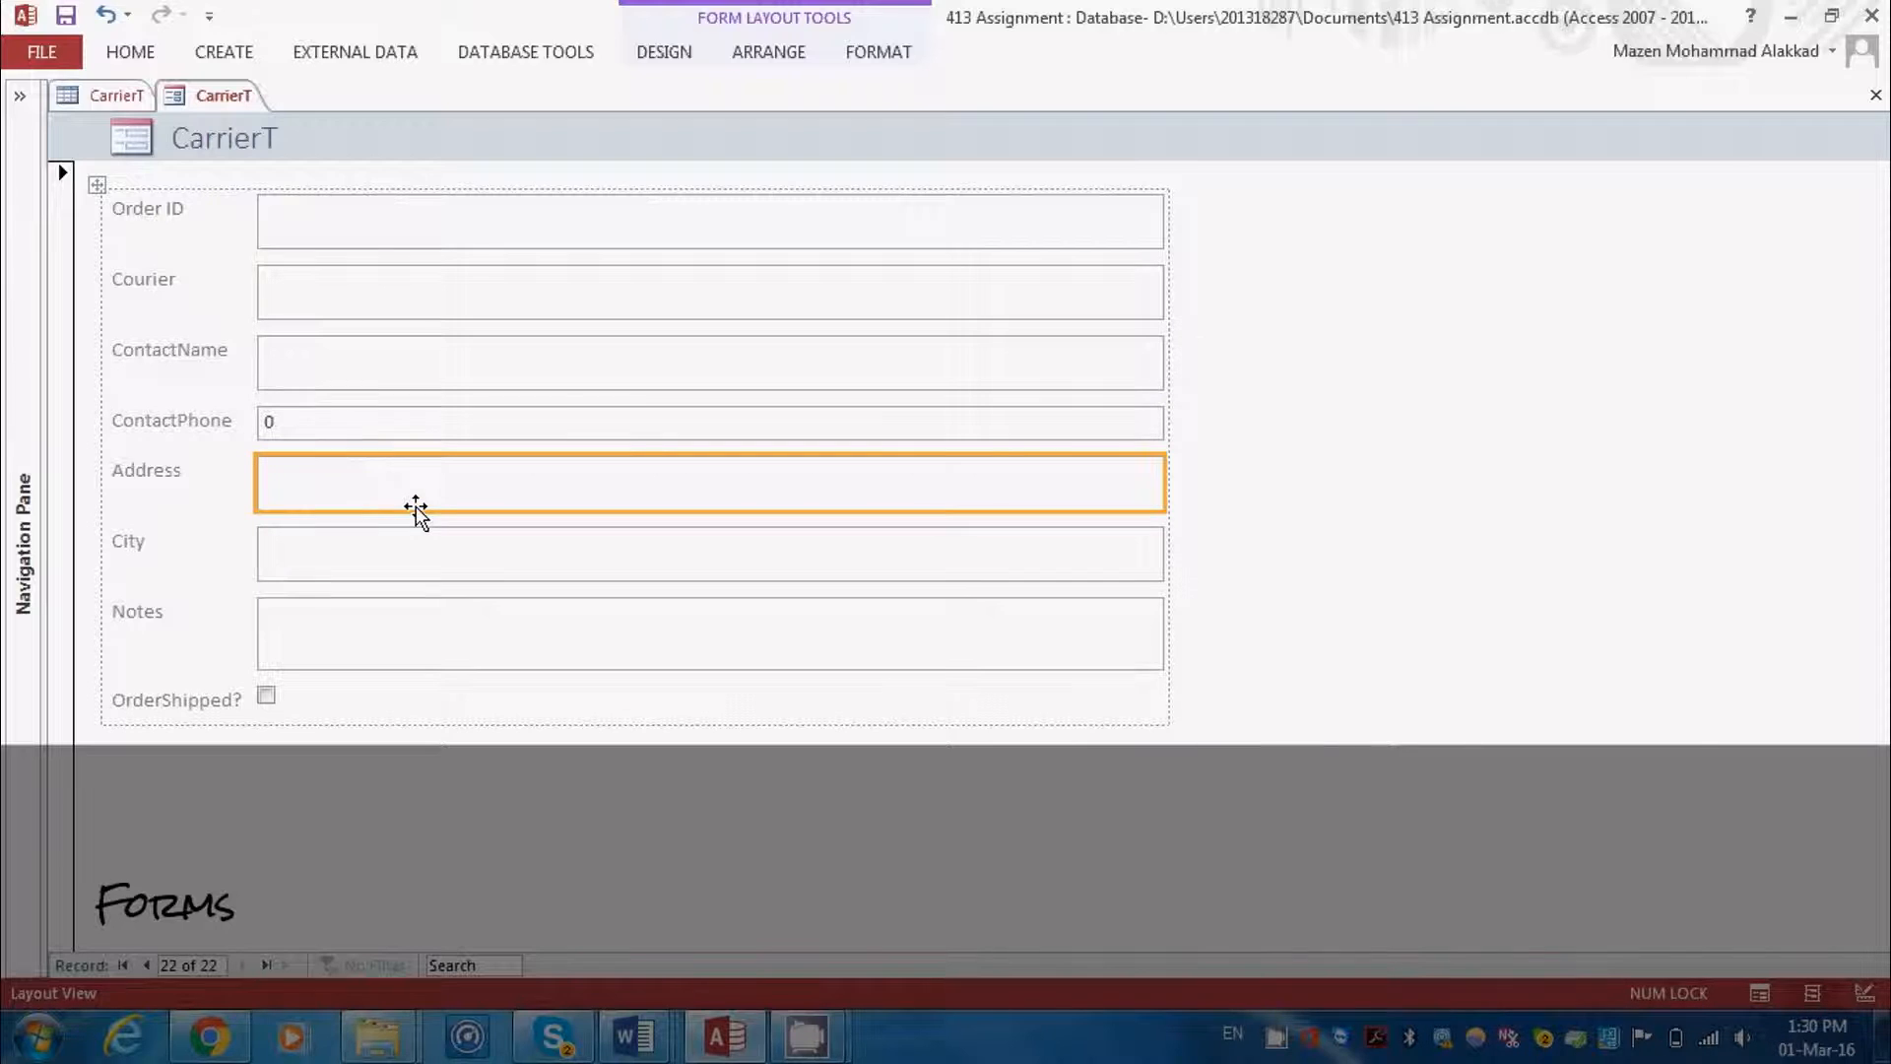
left_click(806, 1037)
left_click(668, 869)
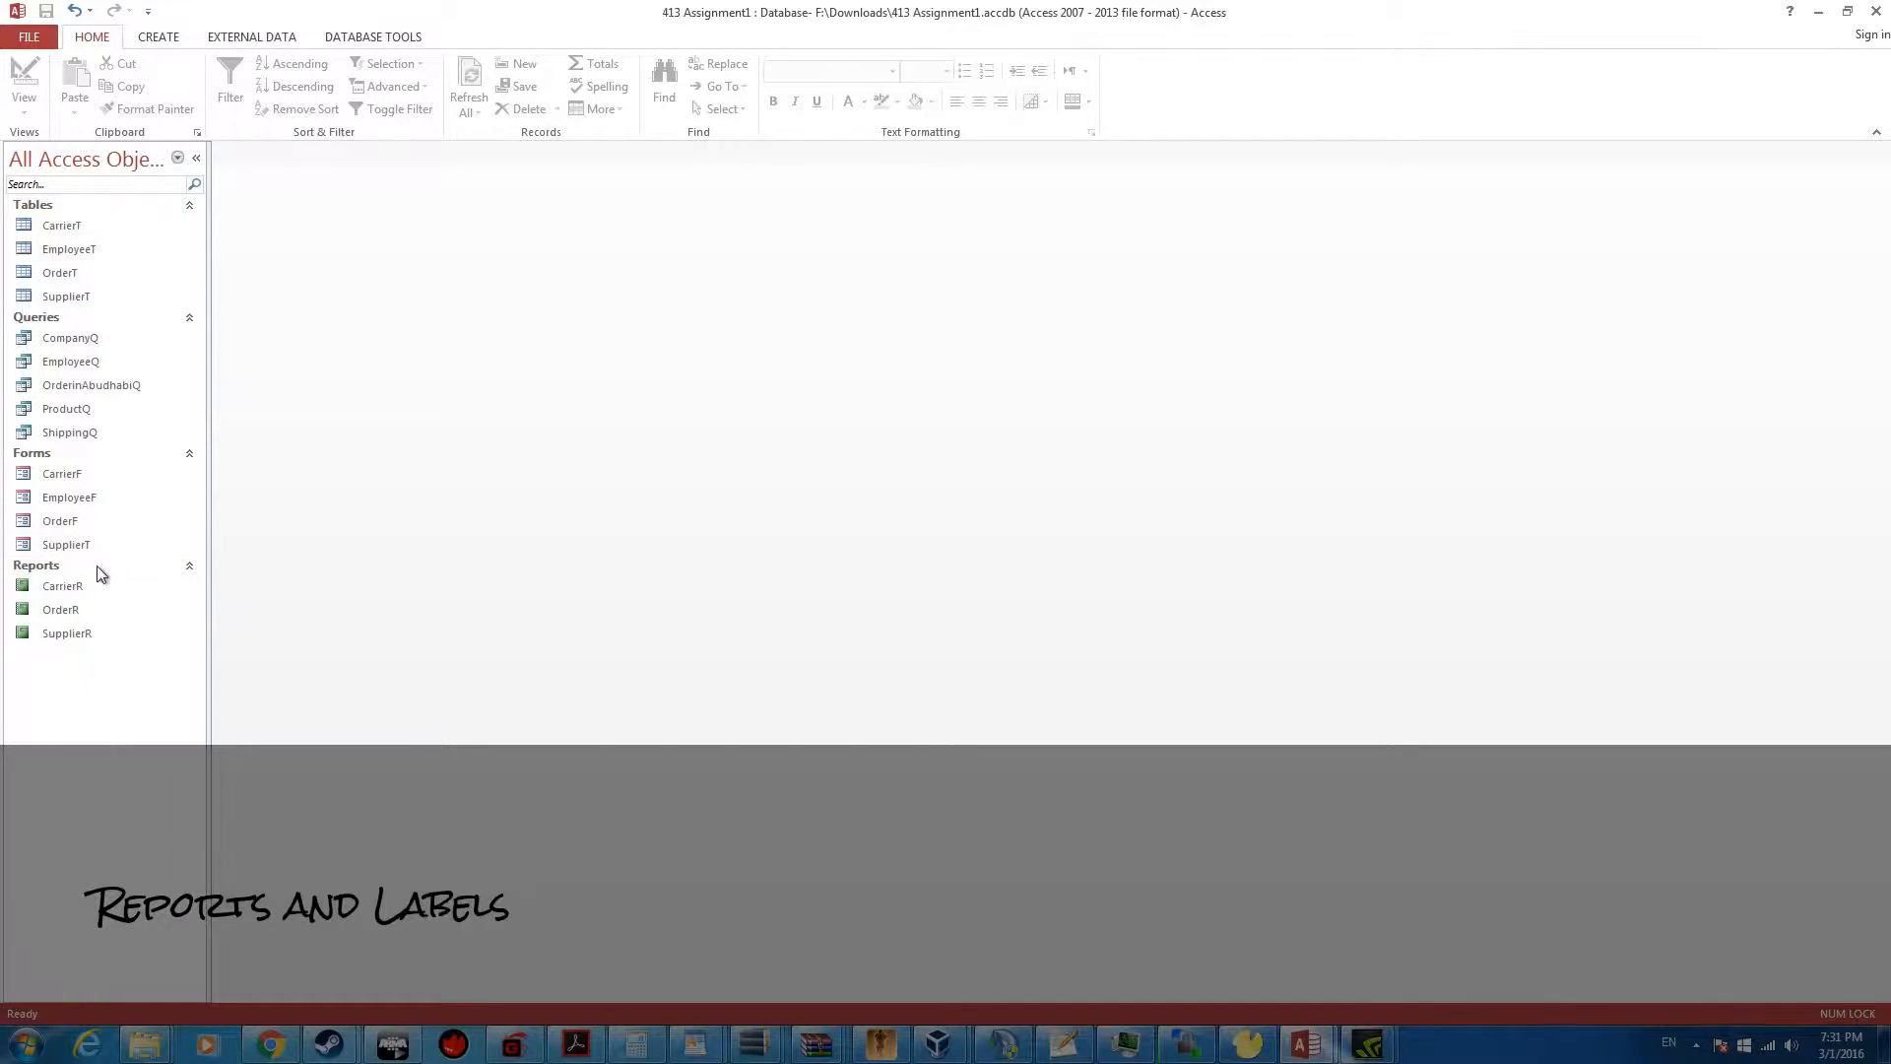
Open the EmployeeT table to review its fields and records, and close it
left_click(61, 252)
double_click(140, 249)
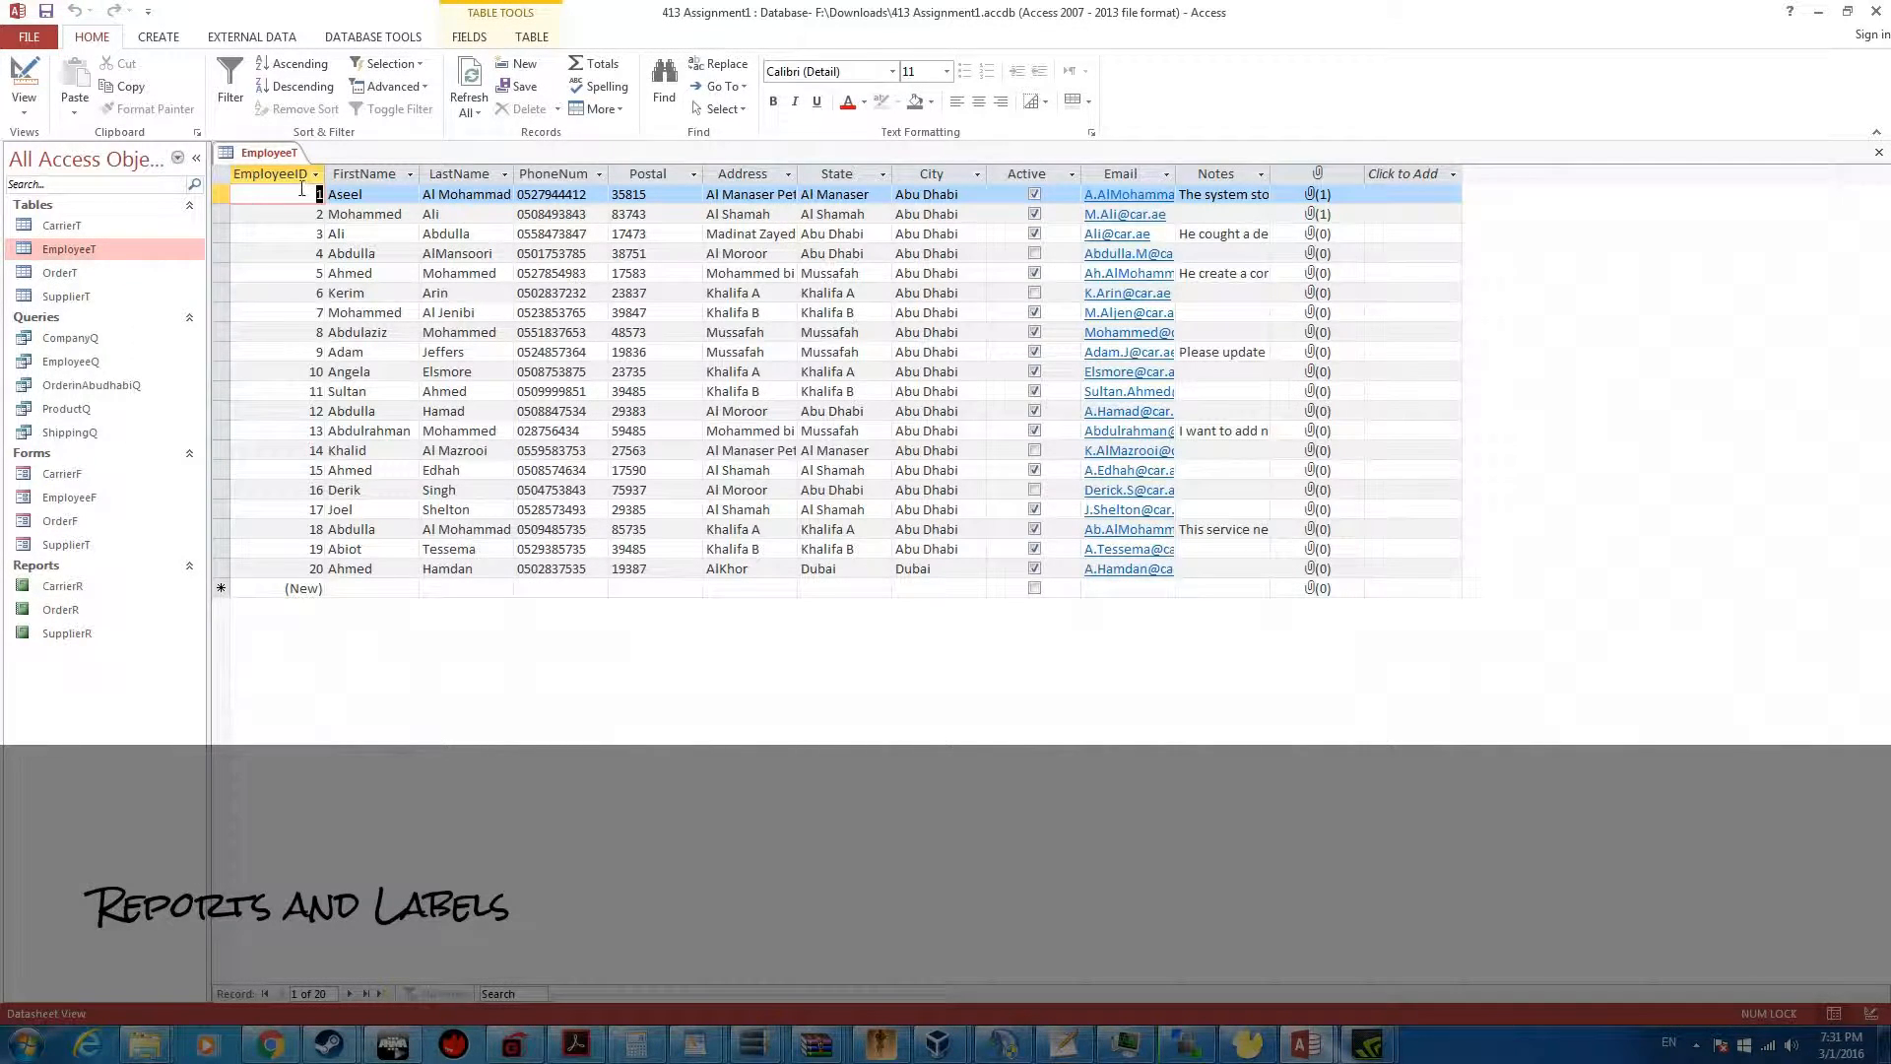
right_click(271, 154)
left_click(311, 214)
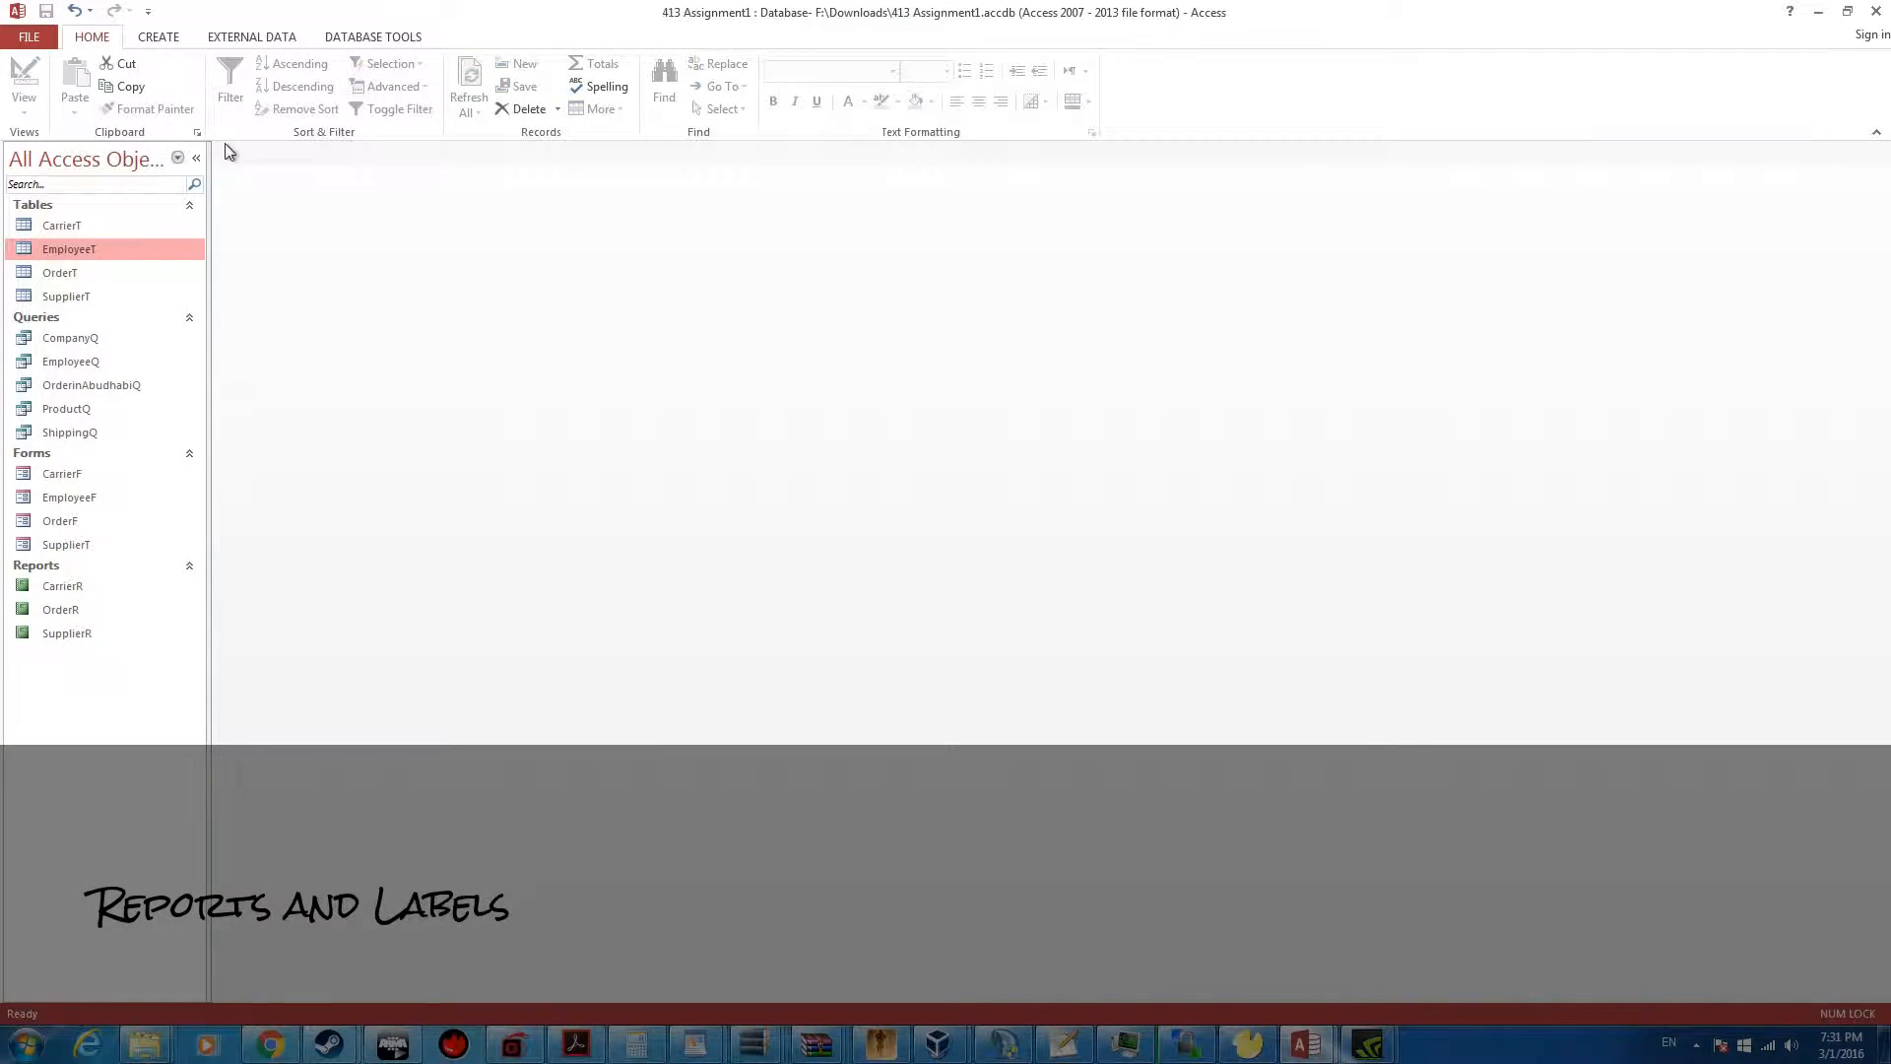
Start a Report Wizard report based on EmployeeT with the fields EmployeeID, FirstName, LastName, PhoneNum and City
left_click(173, 39)
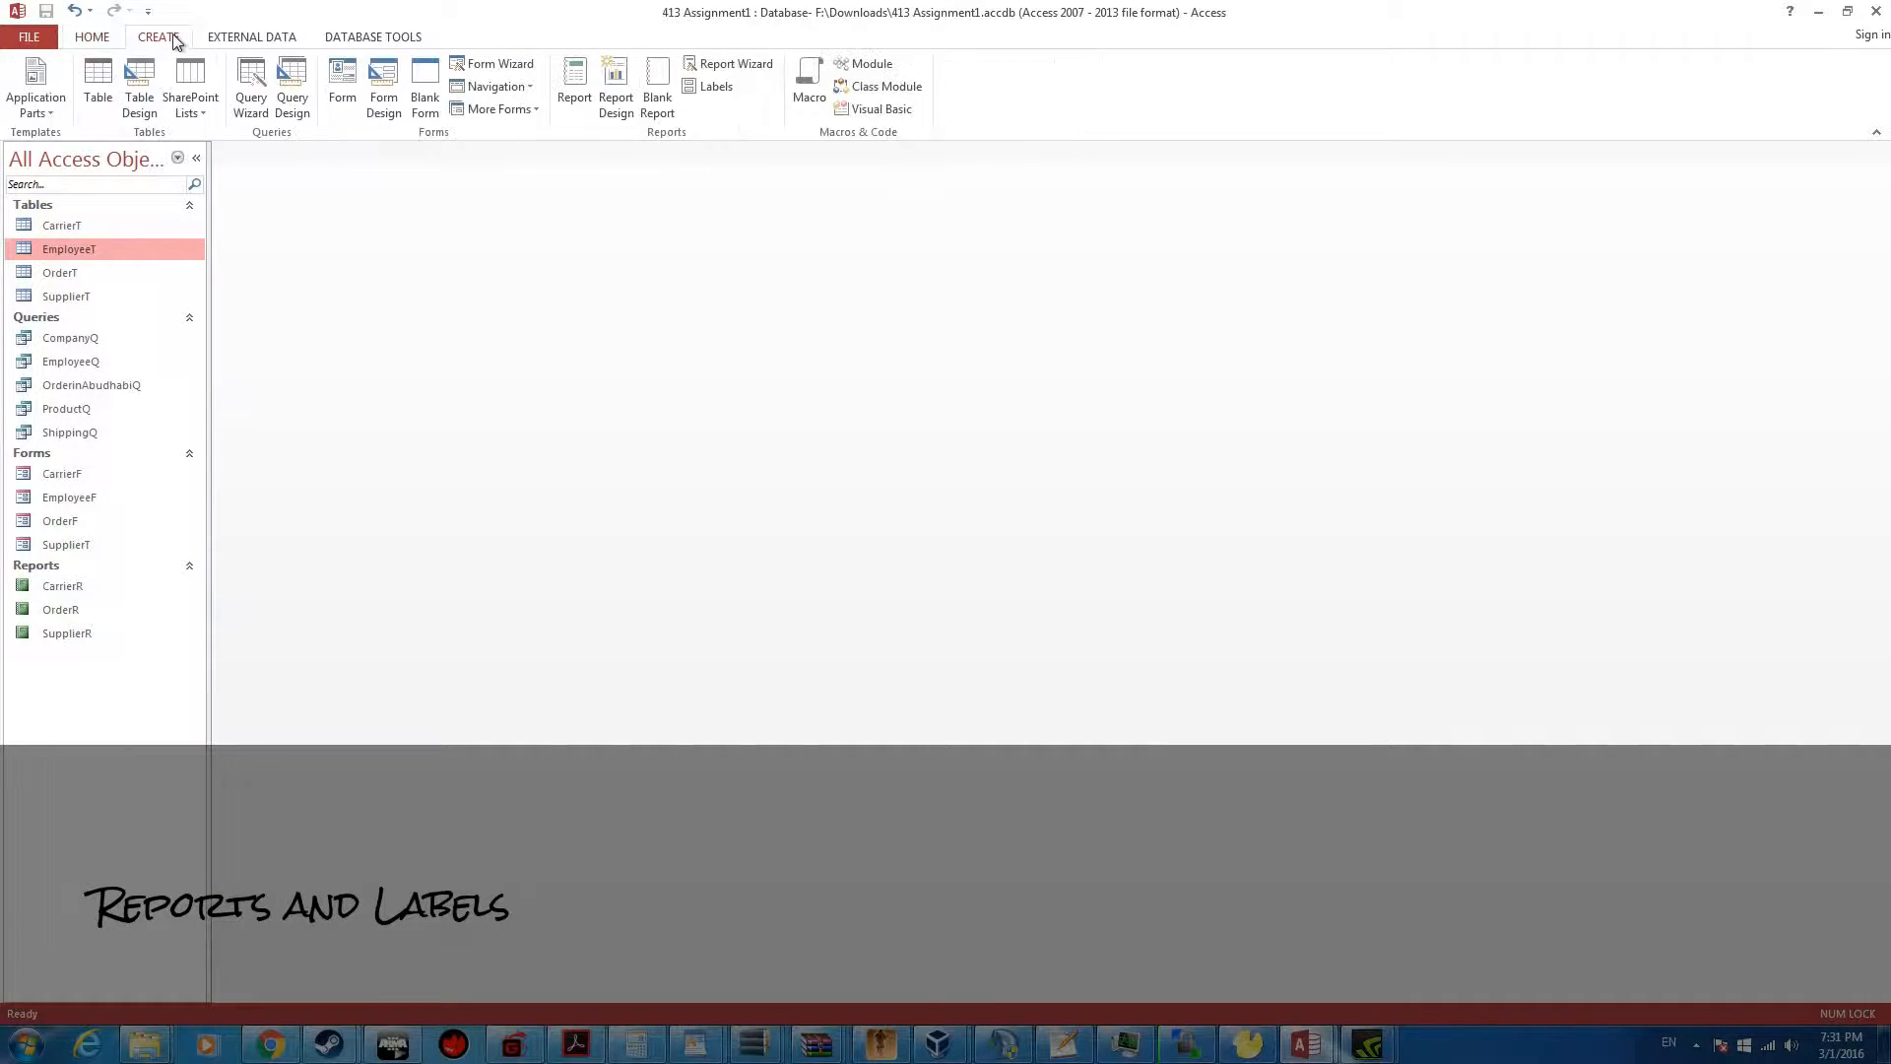
left_click(729, 63)
left_click(969, 359)
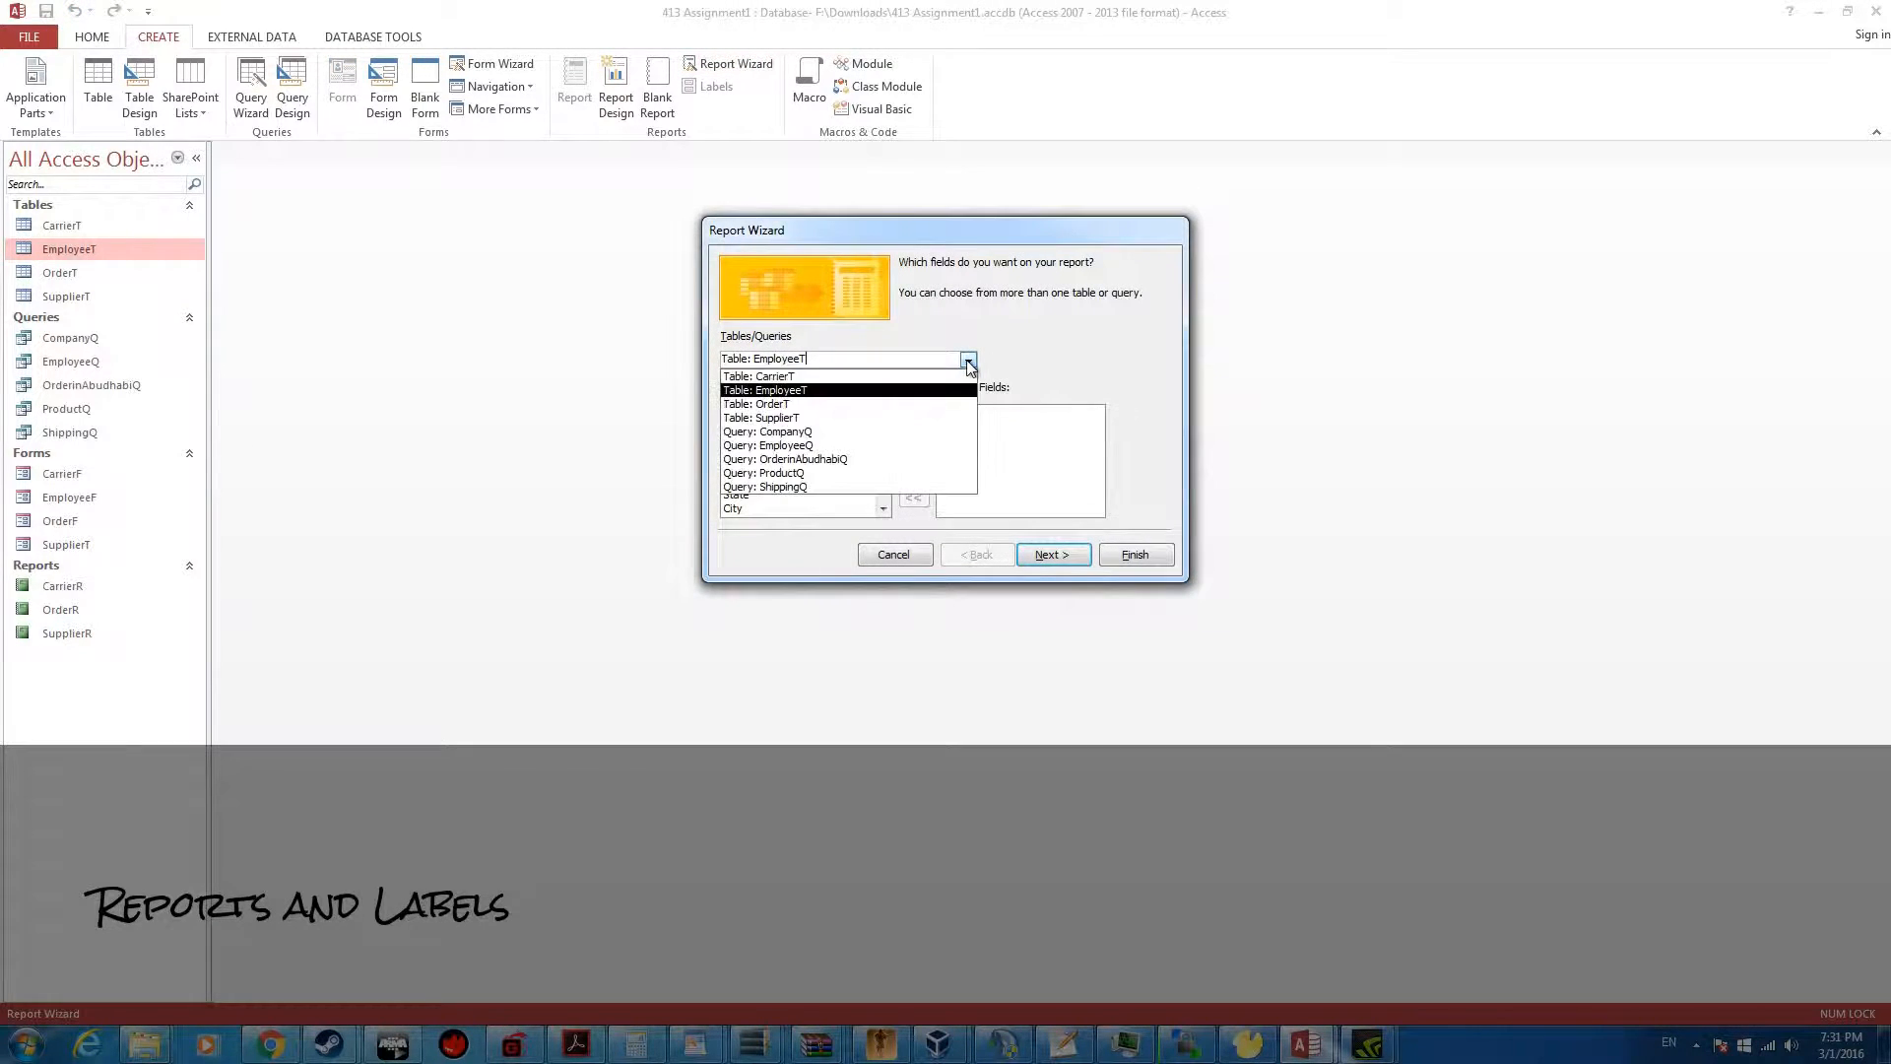
left_click(969, 364)
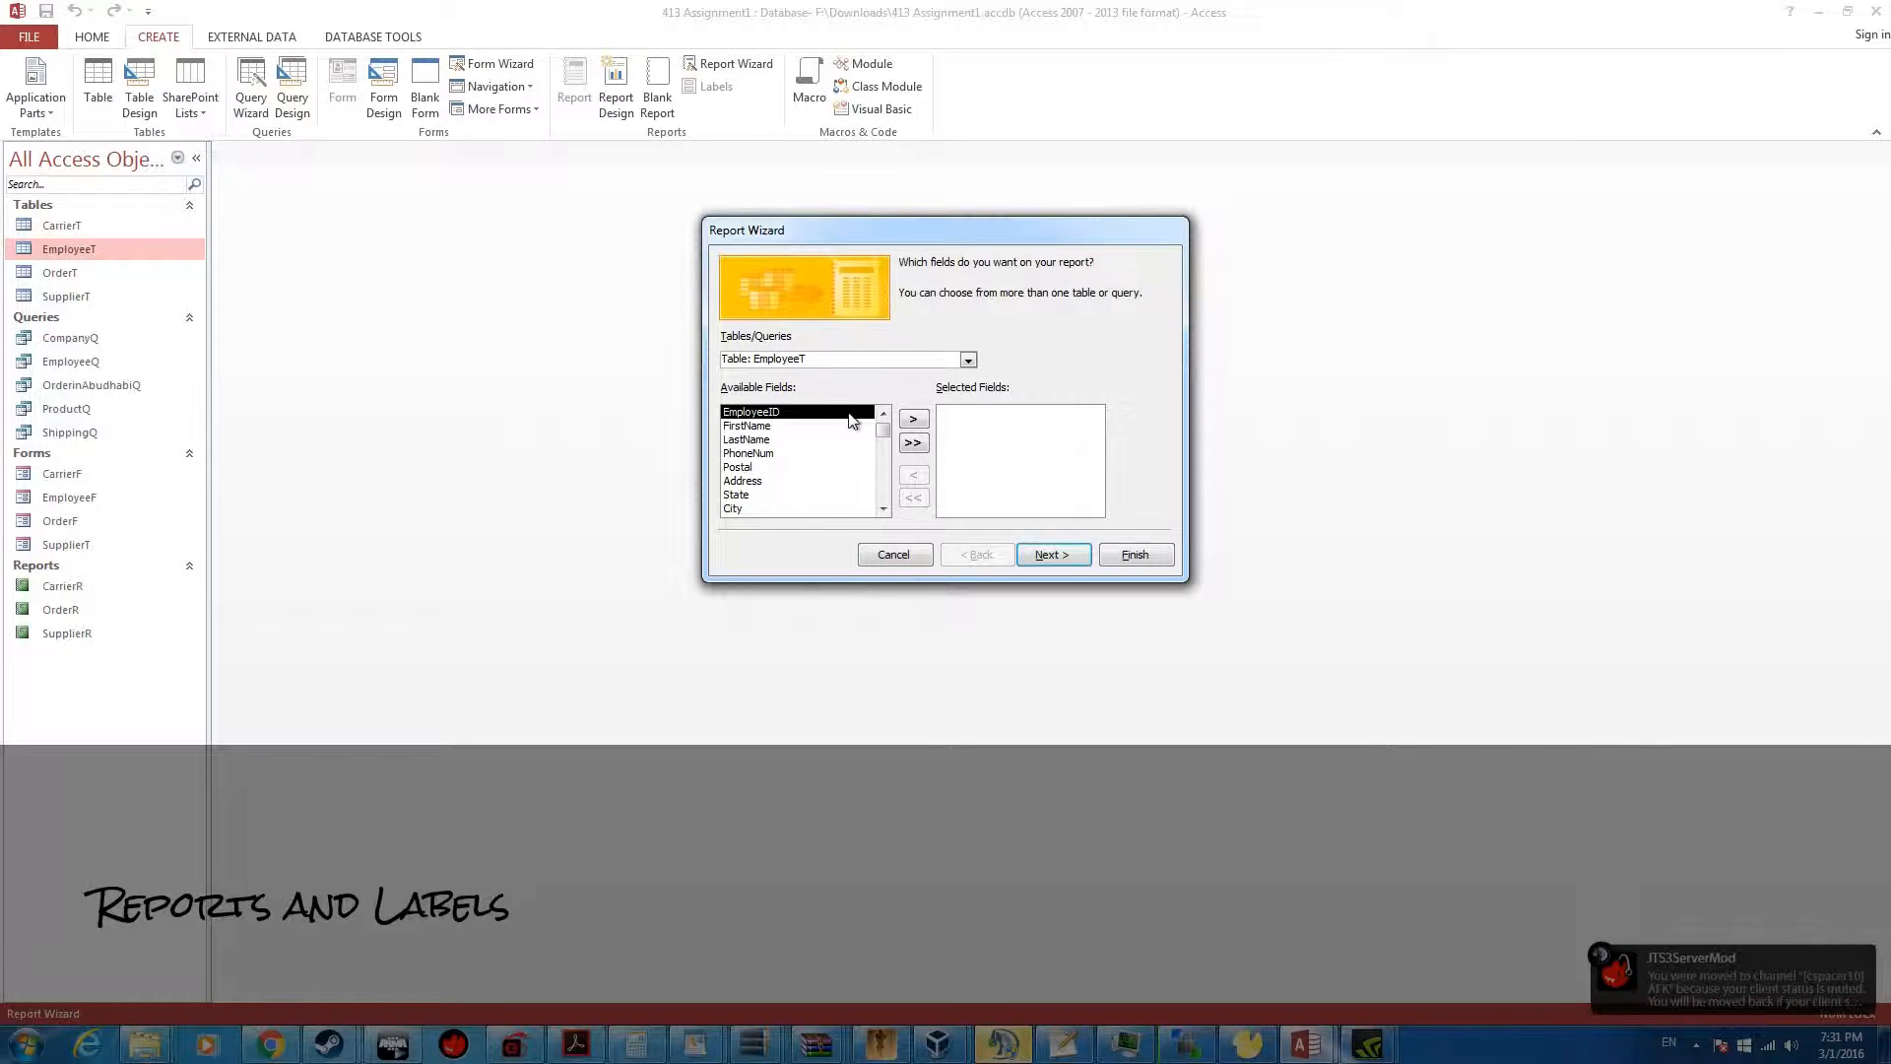
left_click(910, 423)
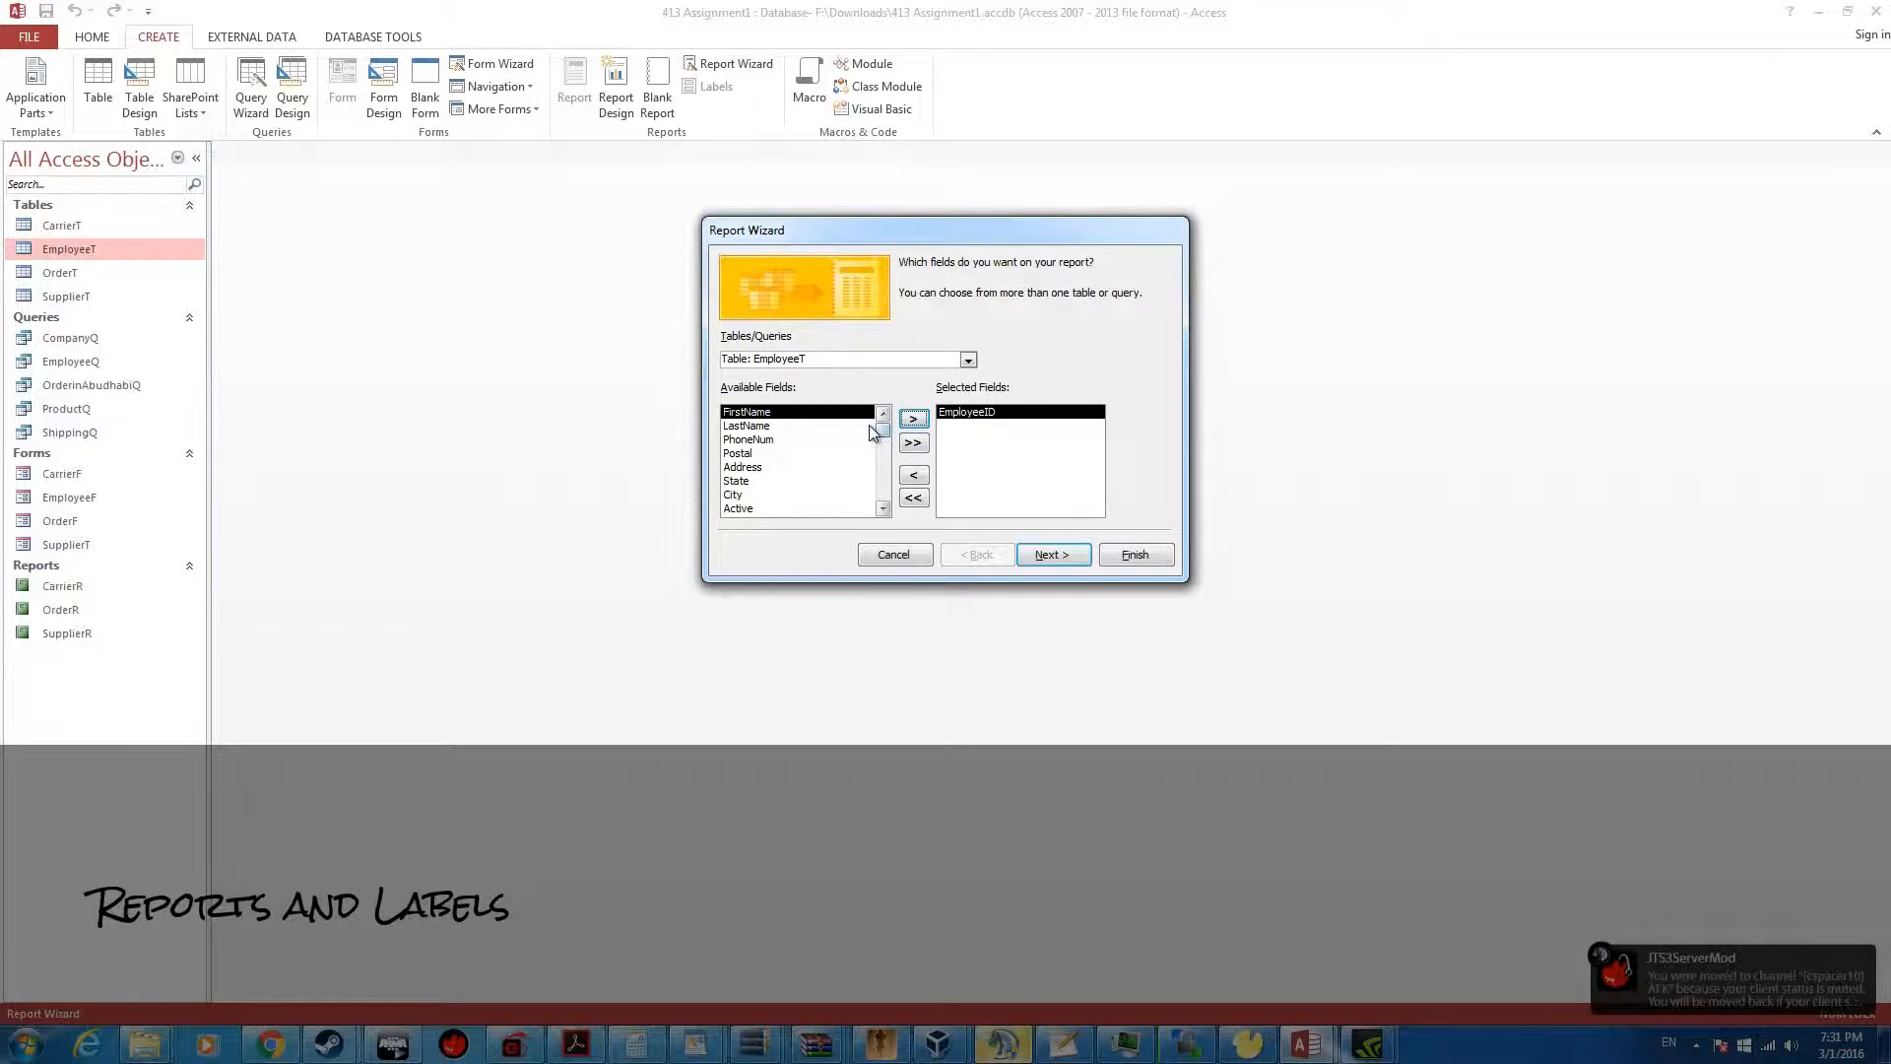
left_click(910, 422)
left_click(912, 422)
left_click(912, 422)
left_click(828, 454)
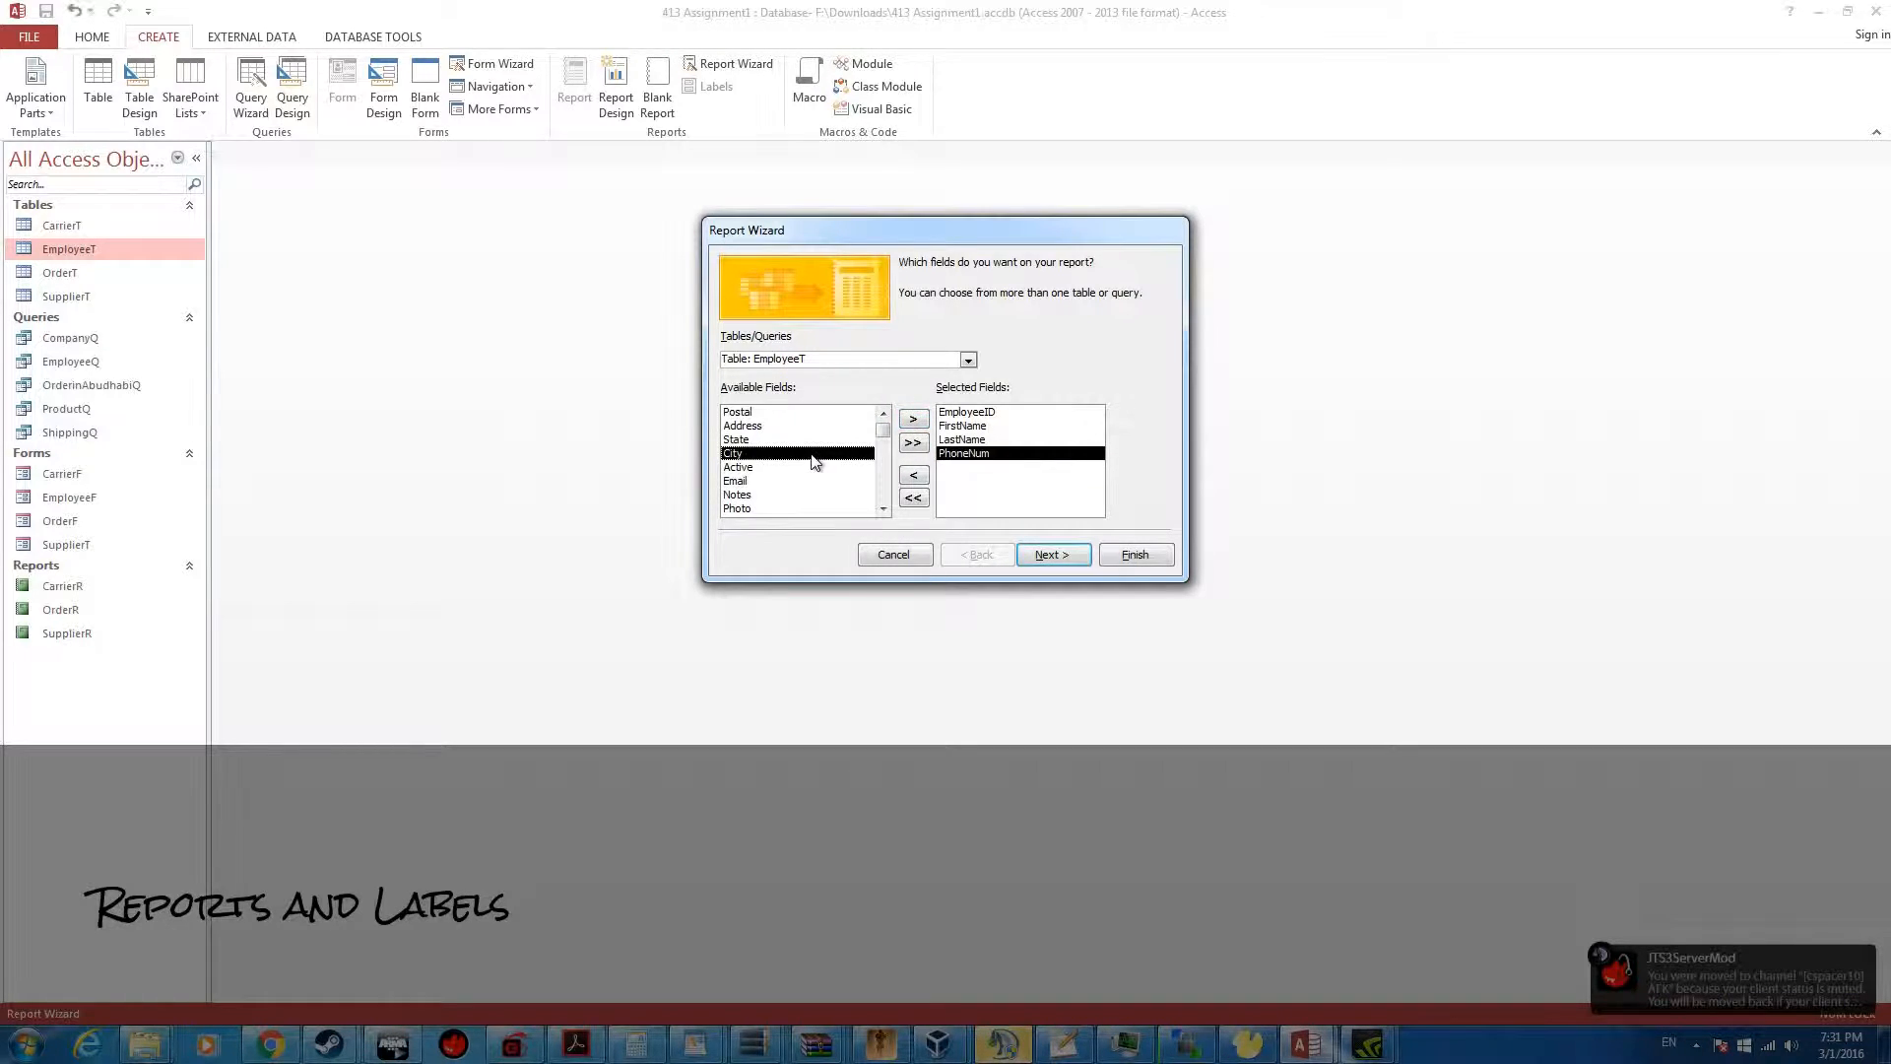
left_click(912, 422)
left_click(1044, 556)
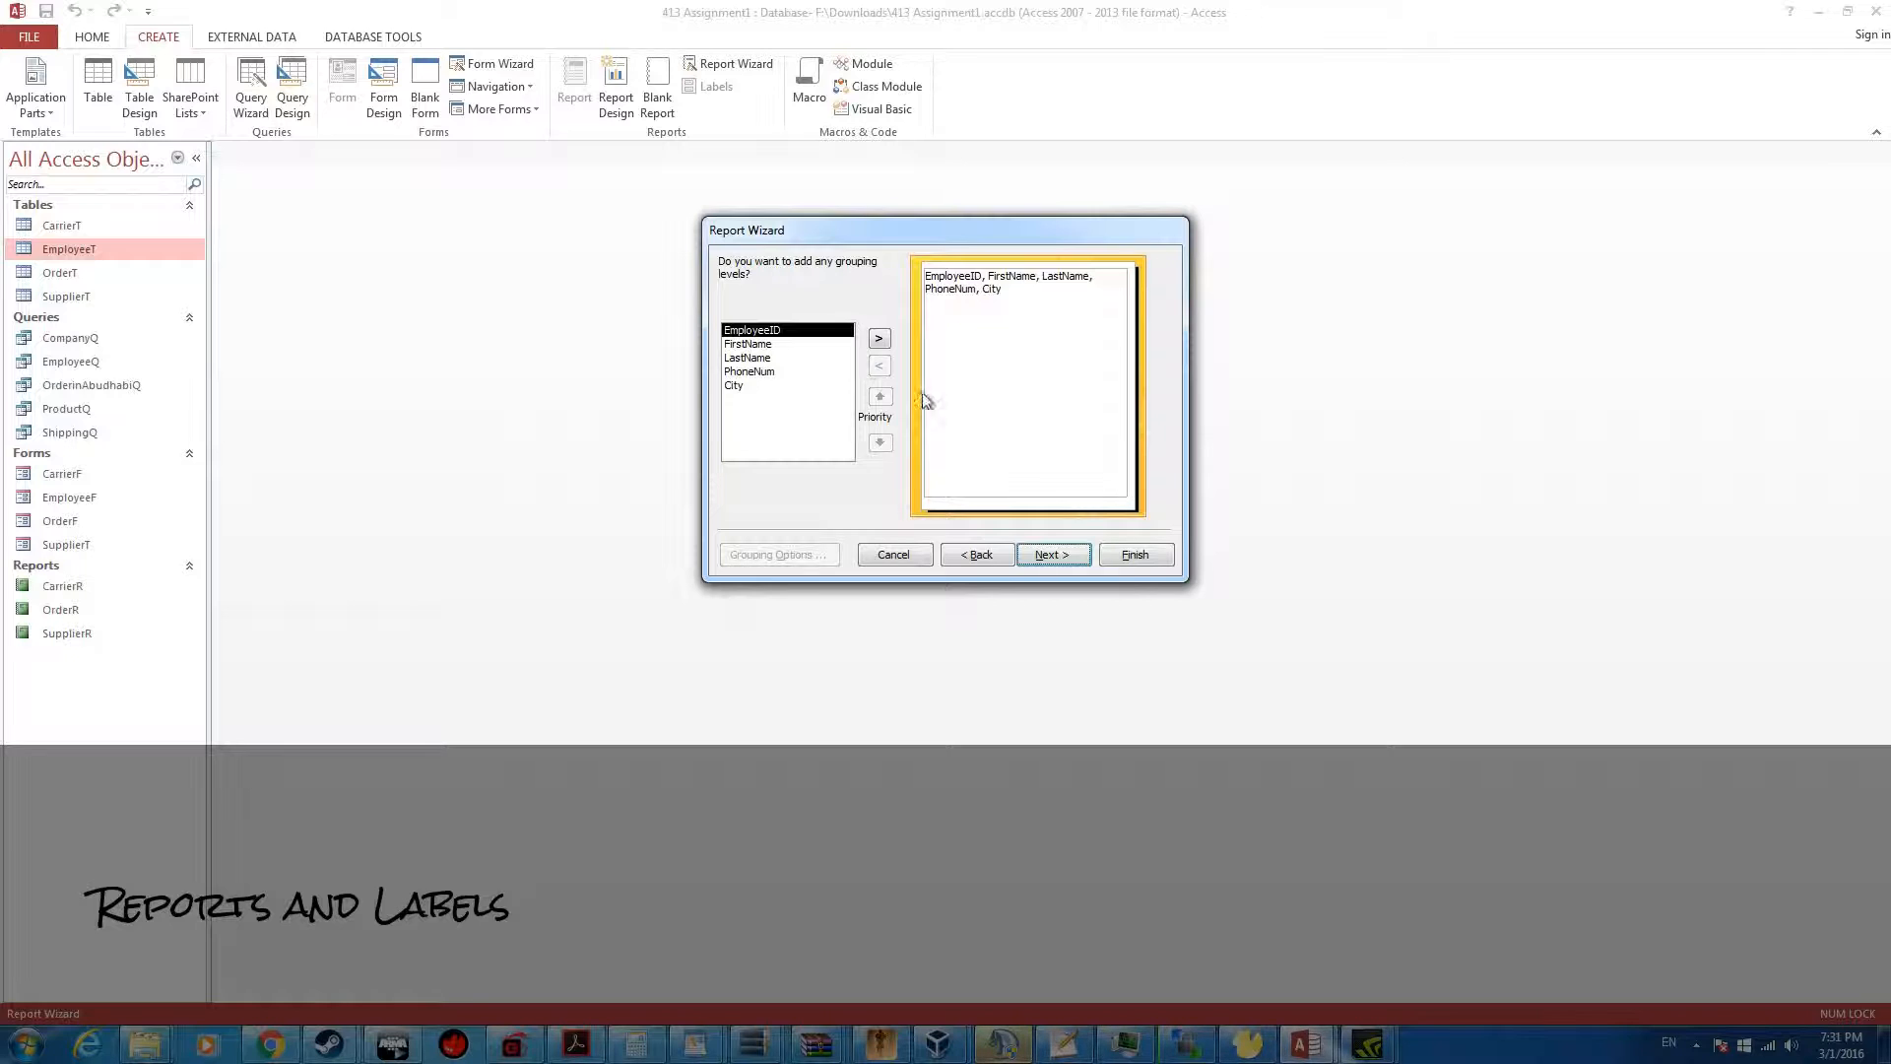
Skip grouping and sort the report by FirstName ascending, LastName ascending and EmployeeID descending
left_click(1066, 553)
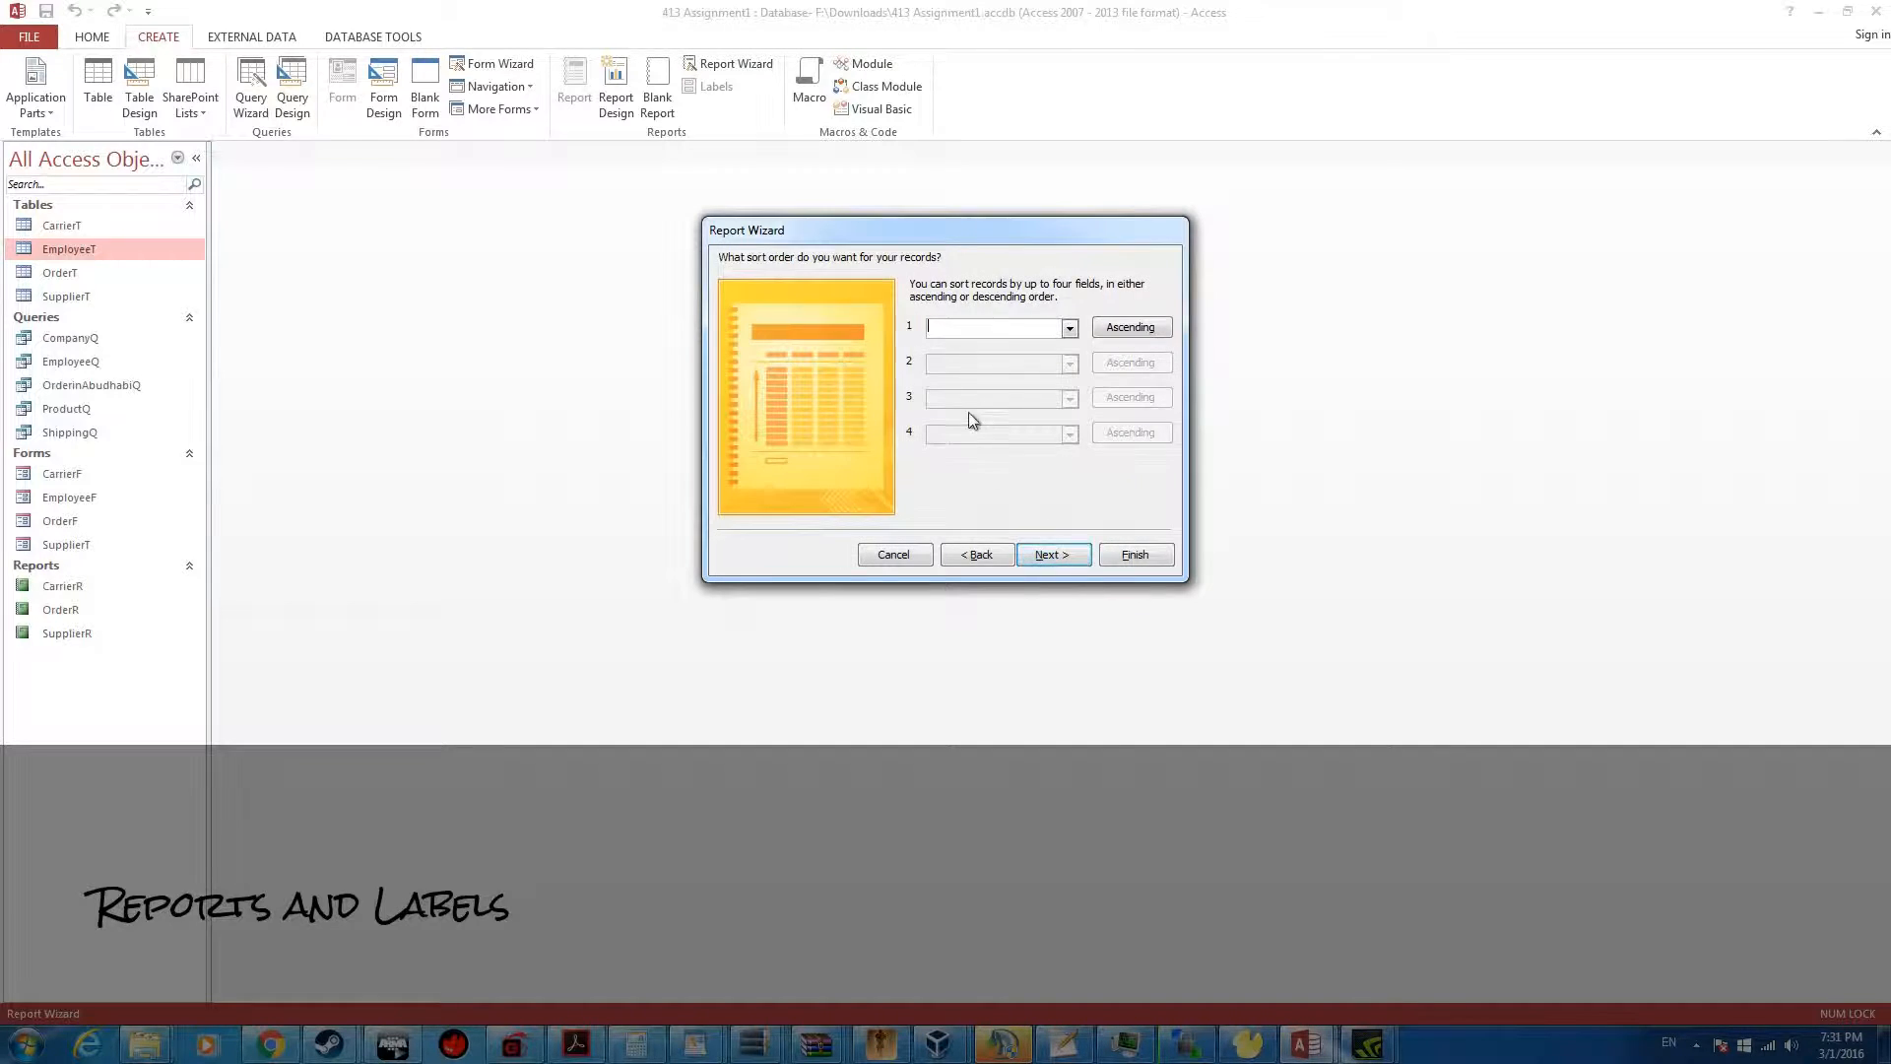
left_click(1072, 329)
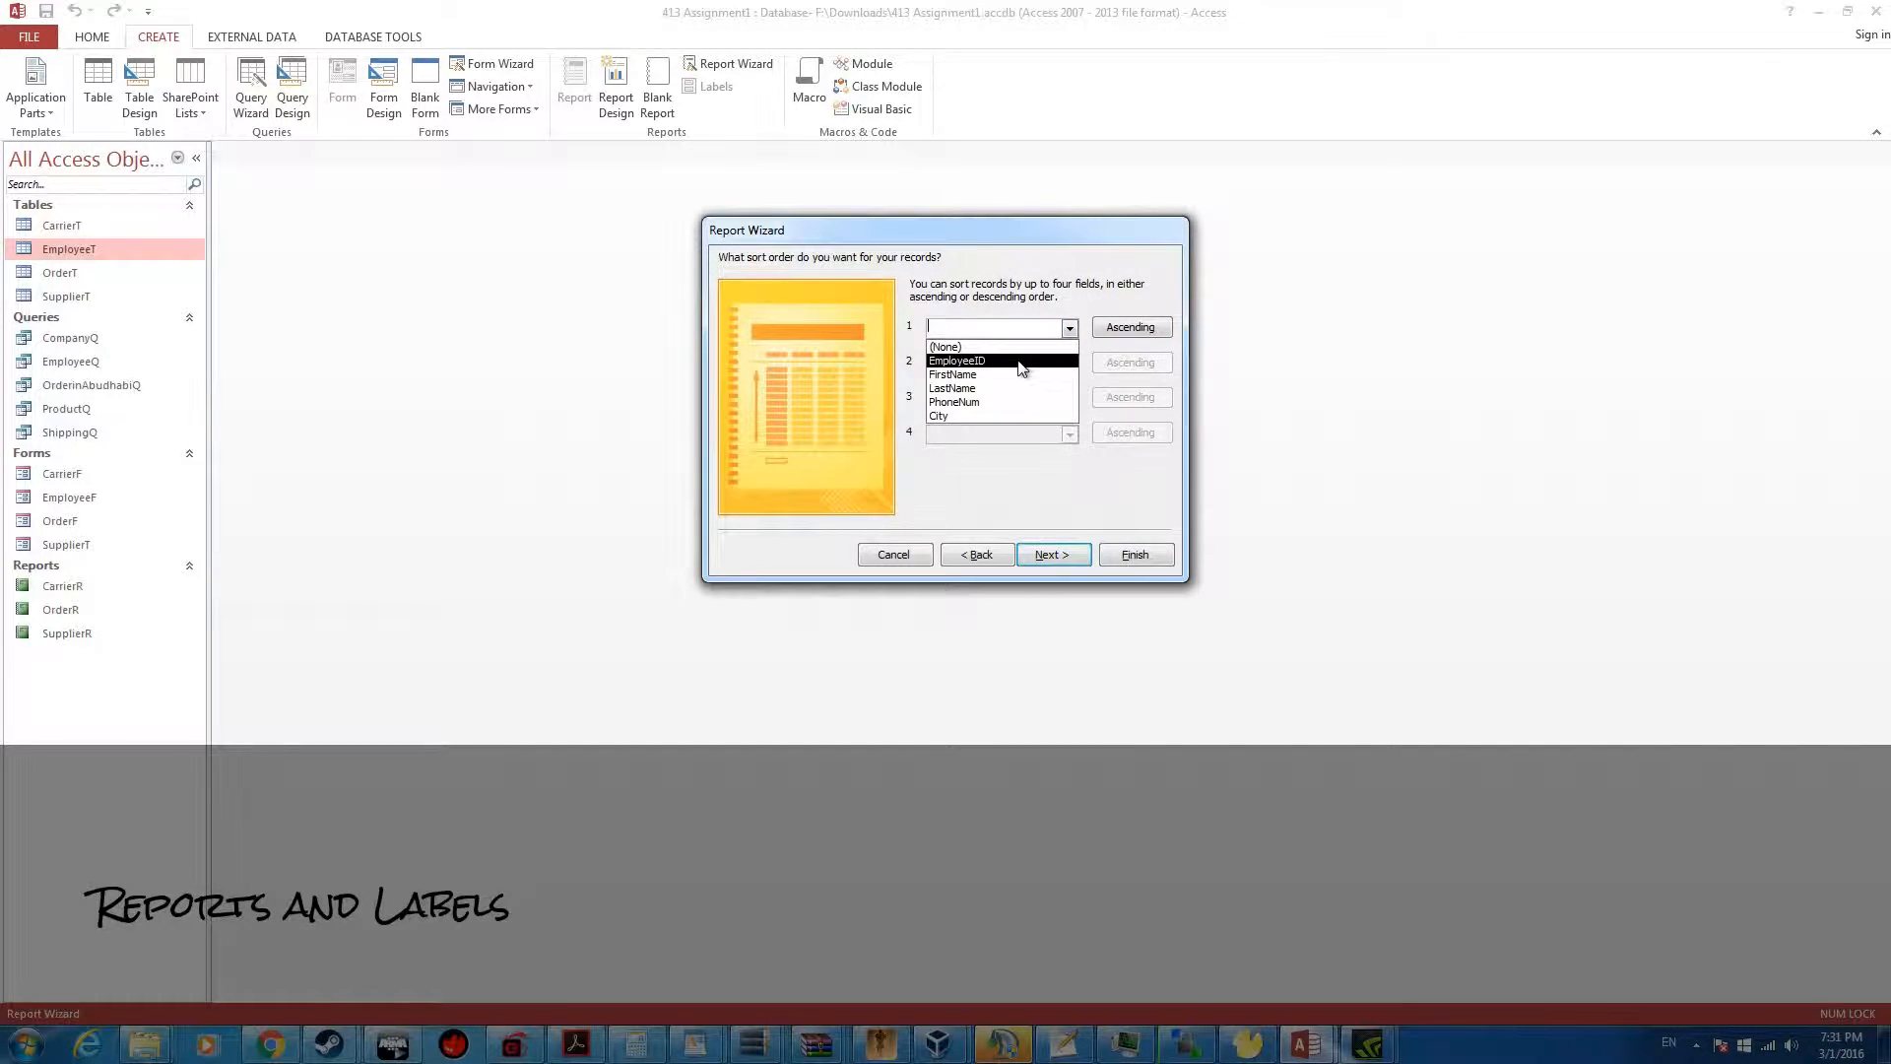
left_click(985, 374)
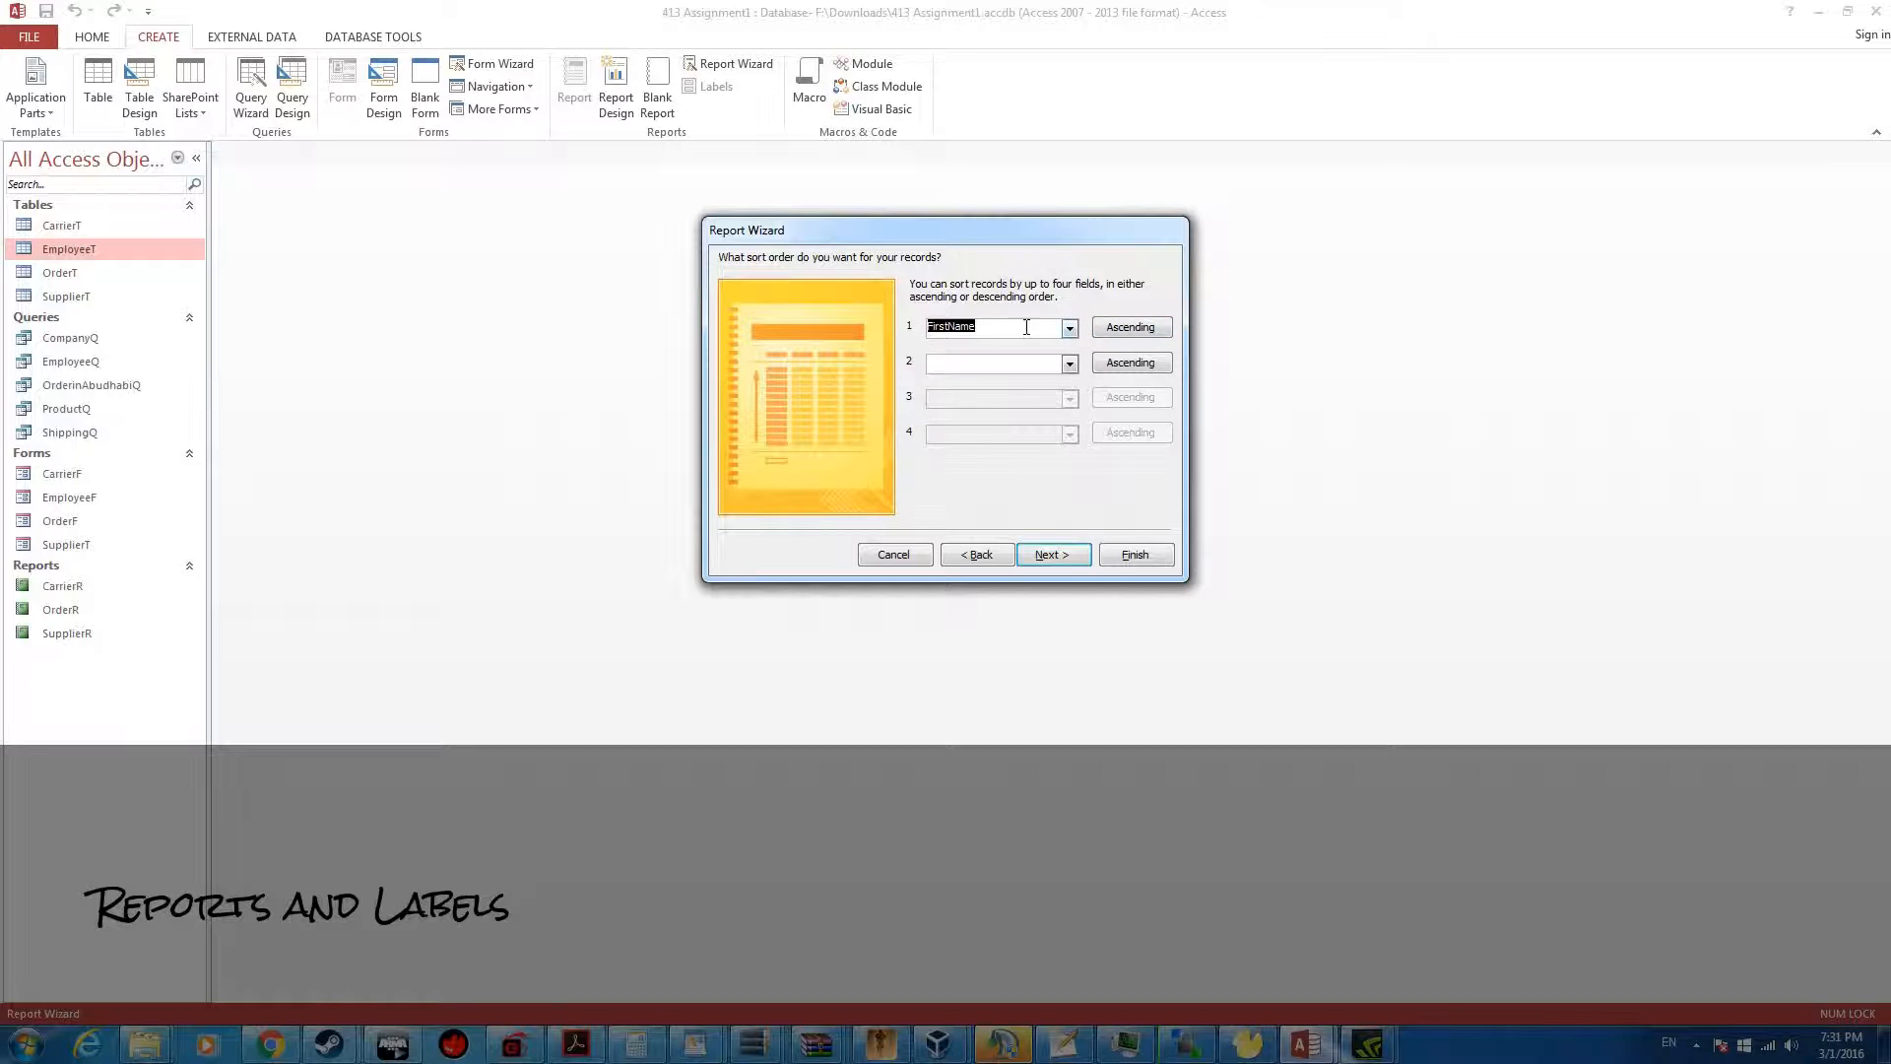
left_click(1070, 364)
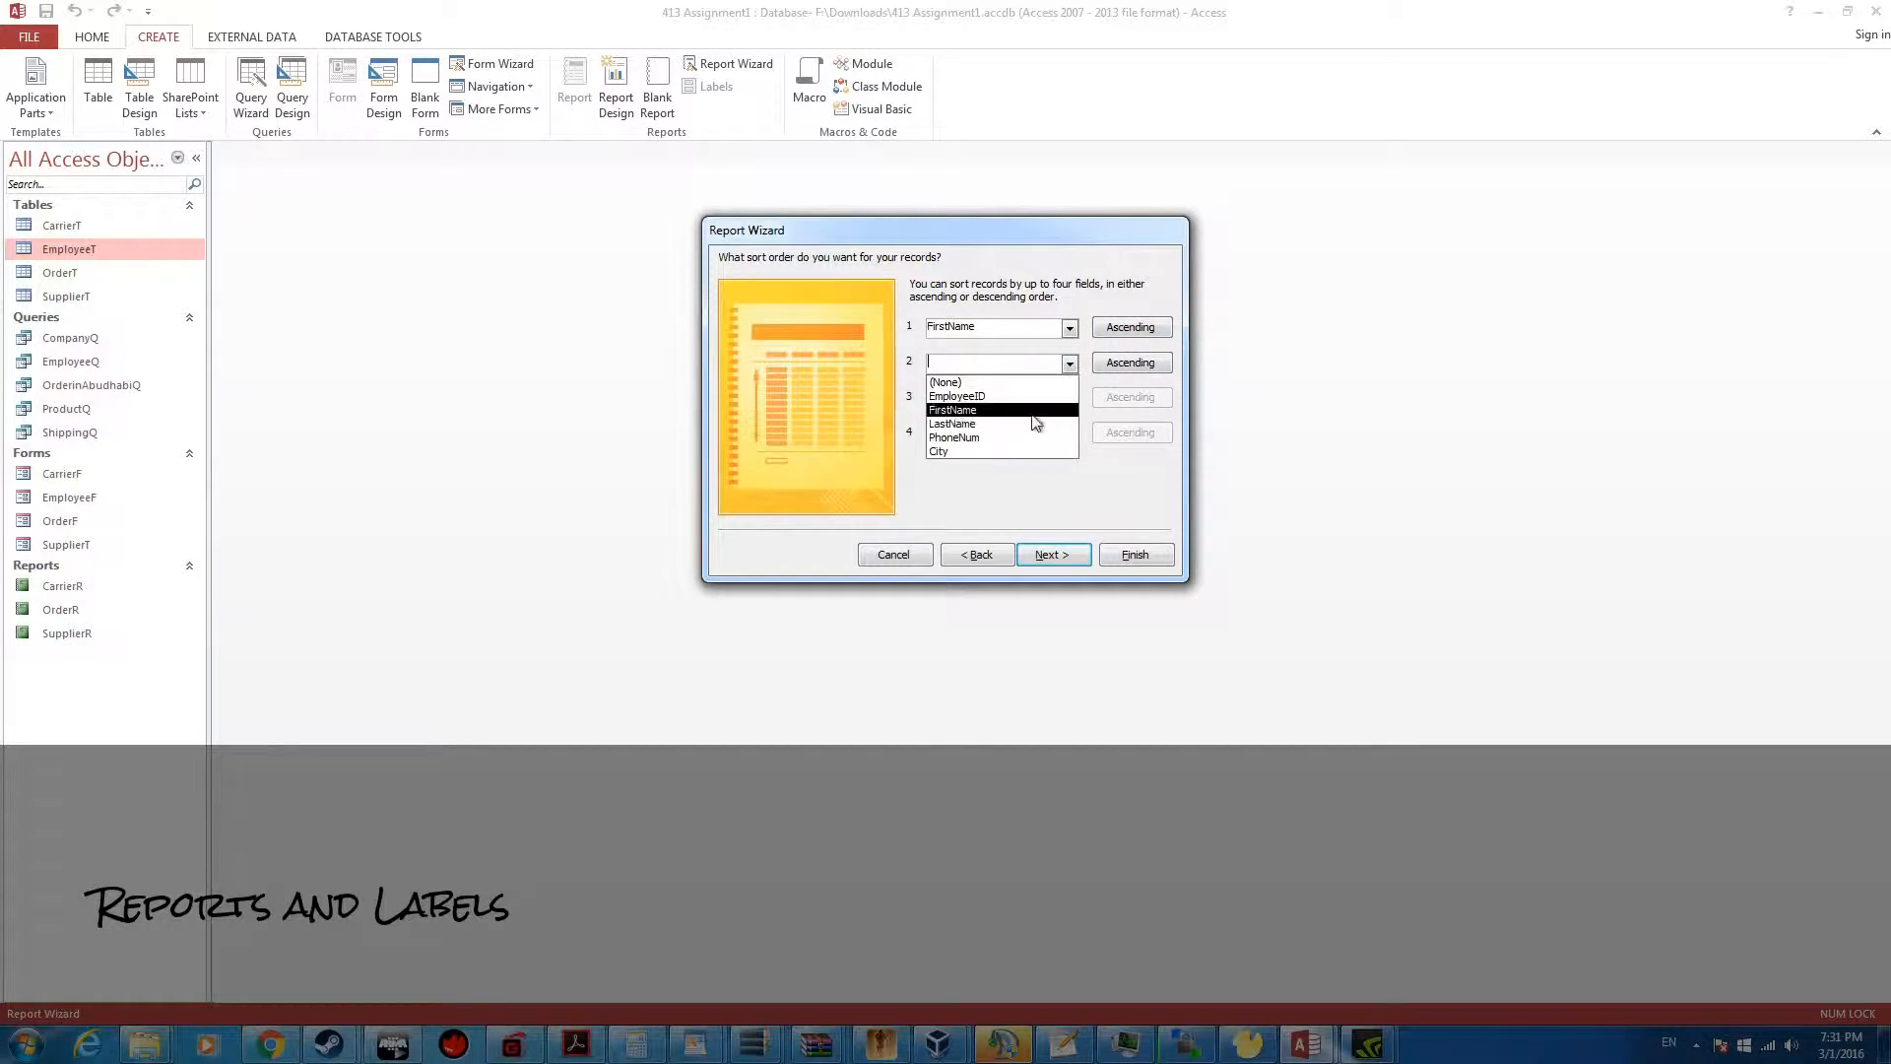
left_click(1027, 429)
left_click(1070, 399)
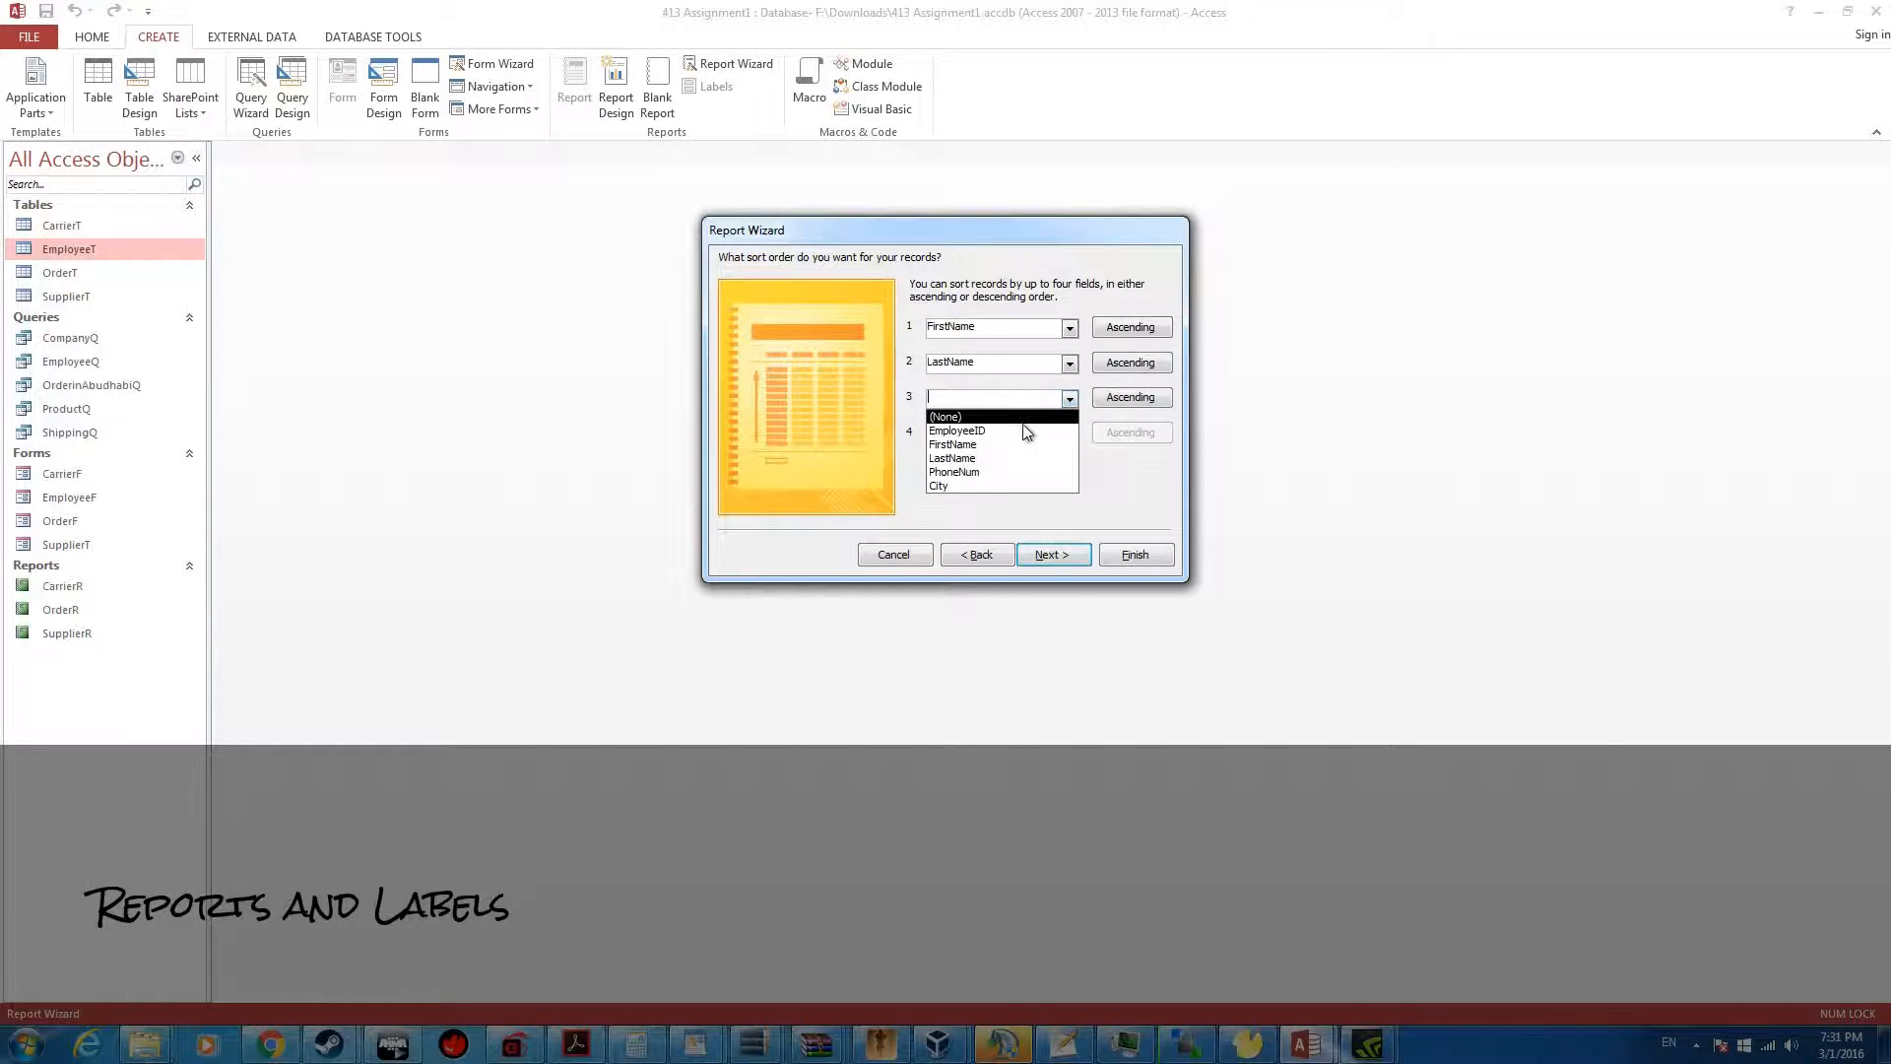
left_click(1014, 426)
left_click(1133, 398)
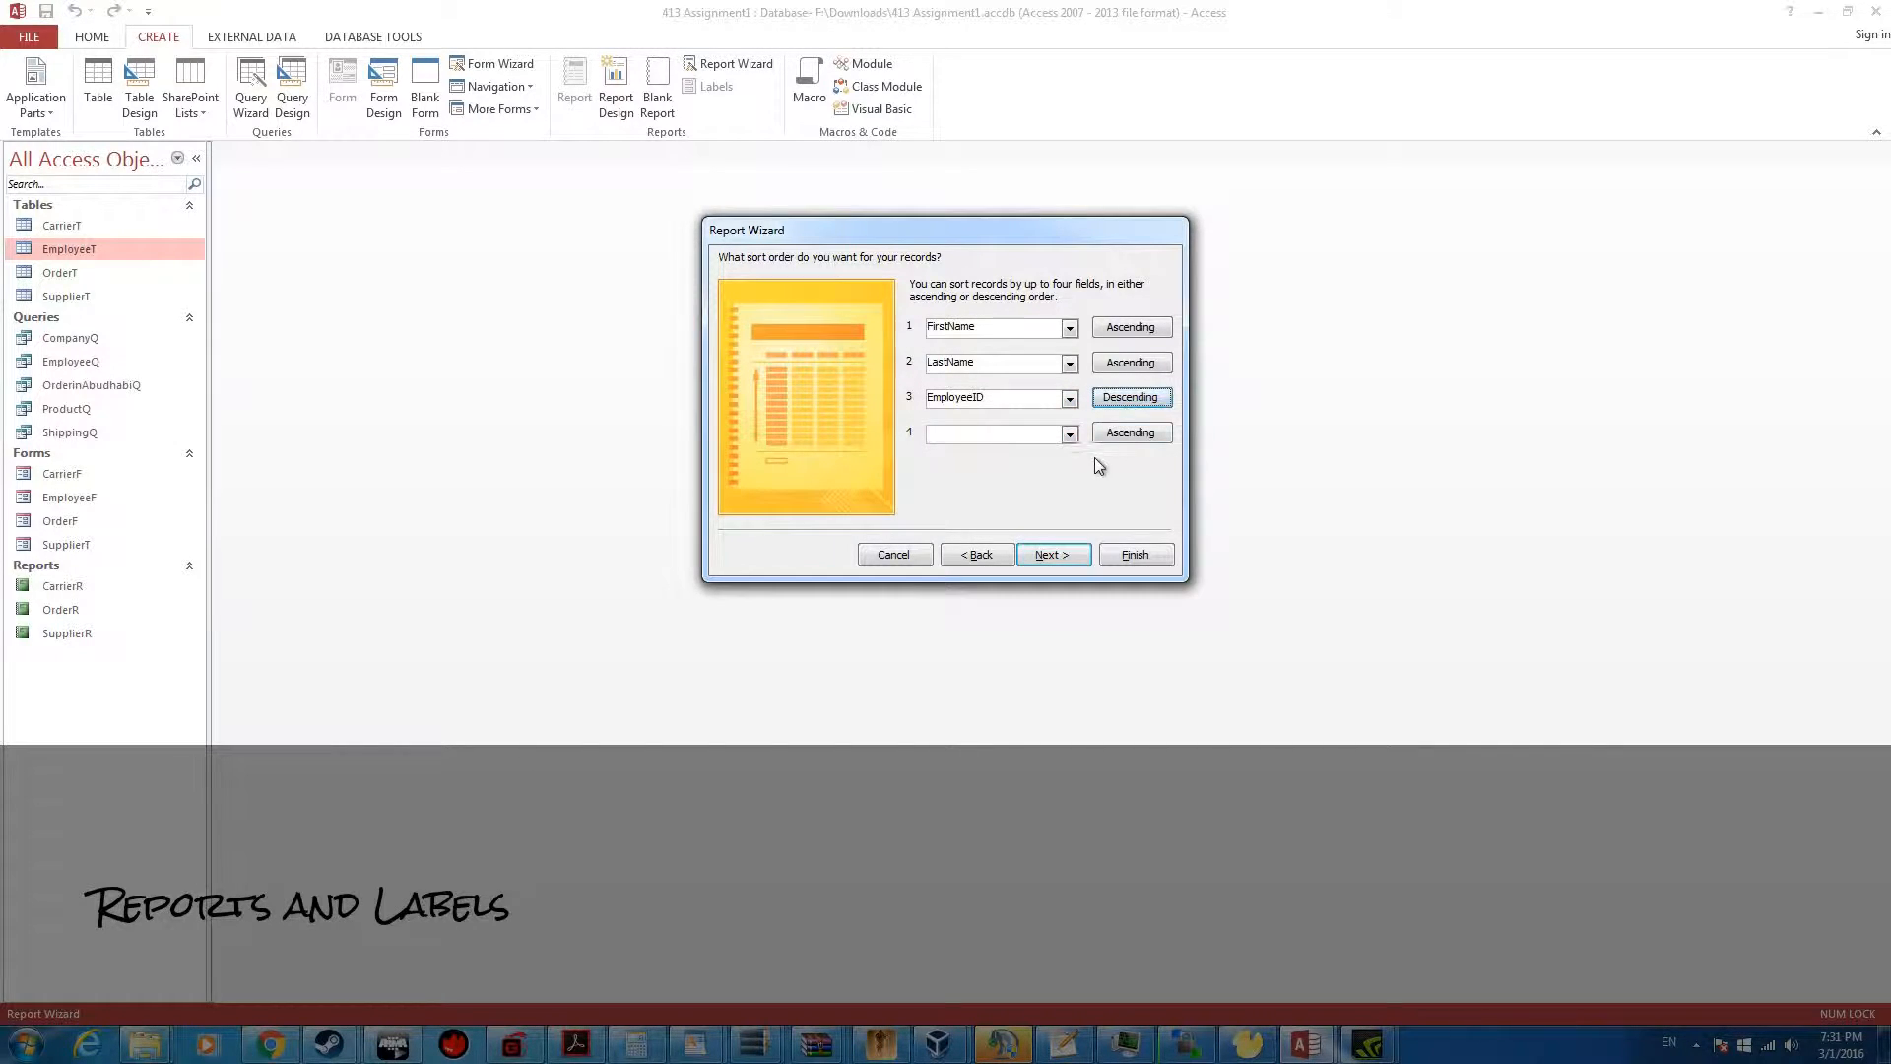
left_click(1042, 555)
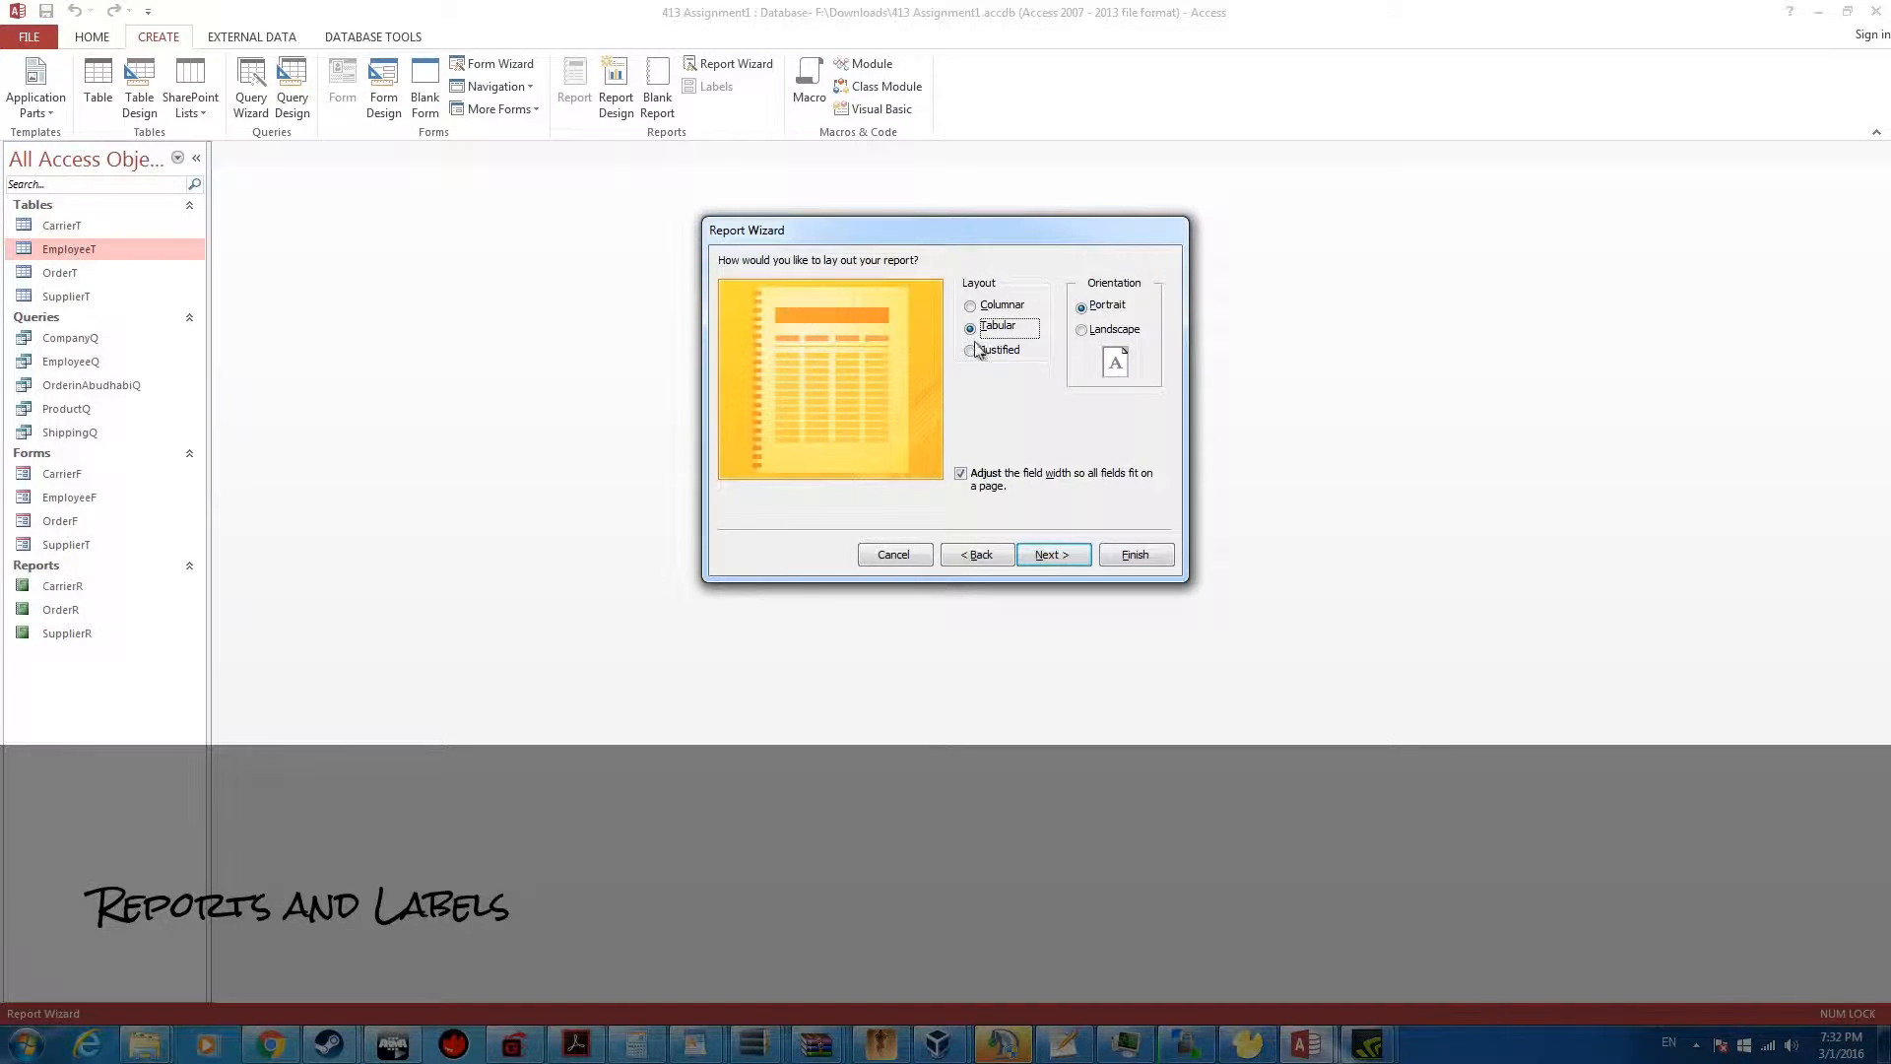
Choose the Tabular layout in Portrait orientation and finish the report with the title EmployeeR
left_click(997, 305)
left_click(988, 328)
left_click(1054, 556)
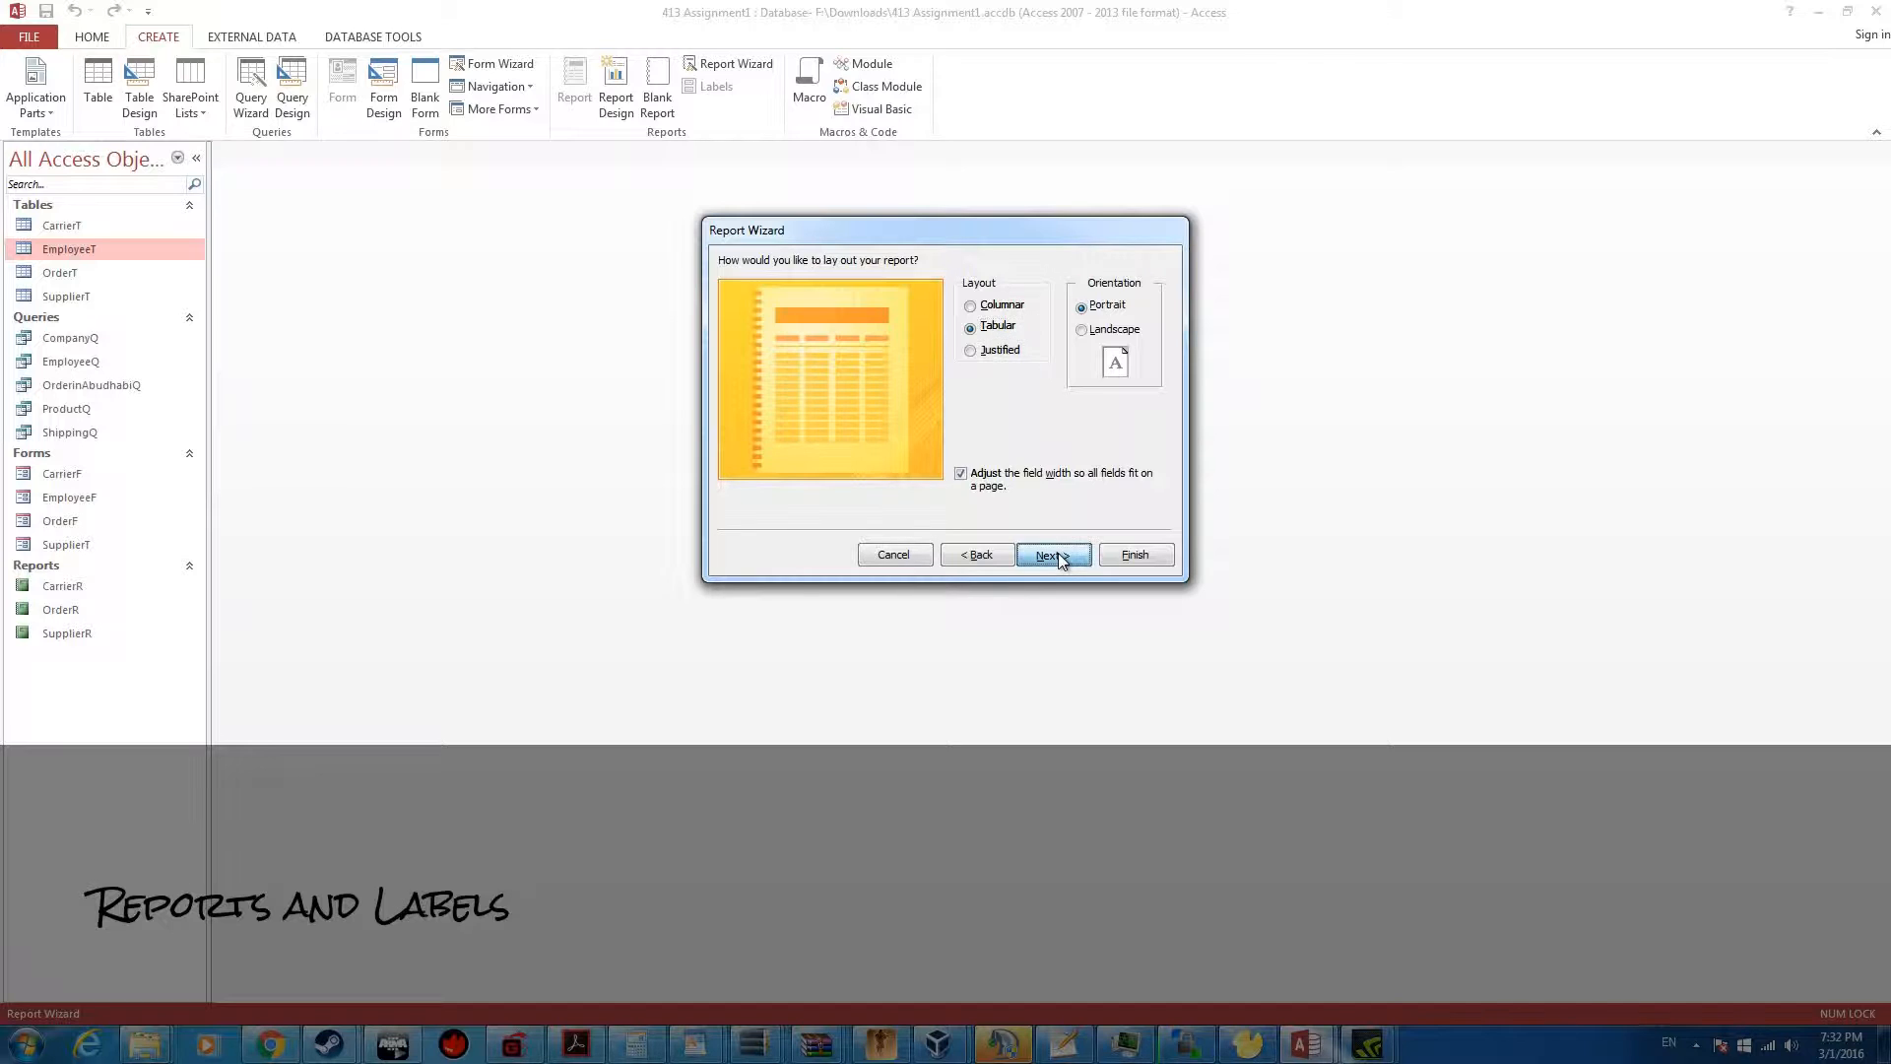
double_click(962, 290)
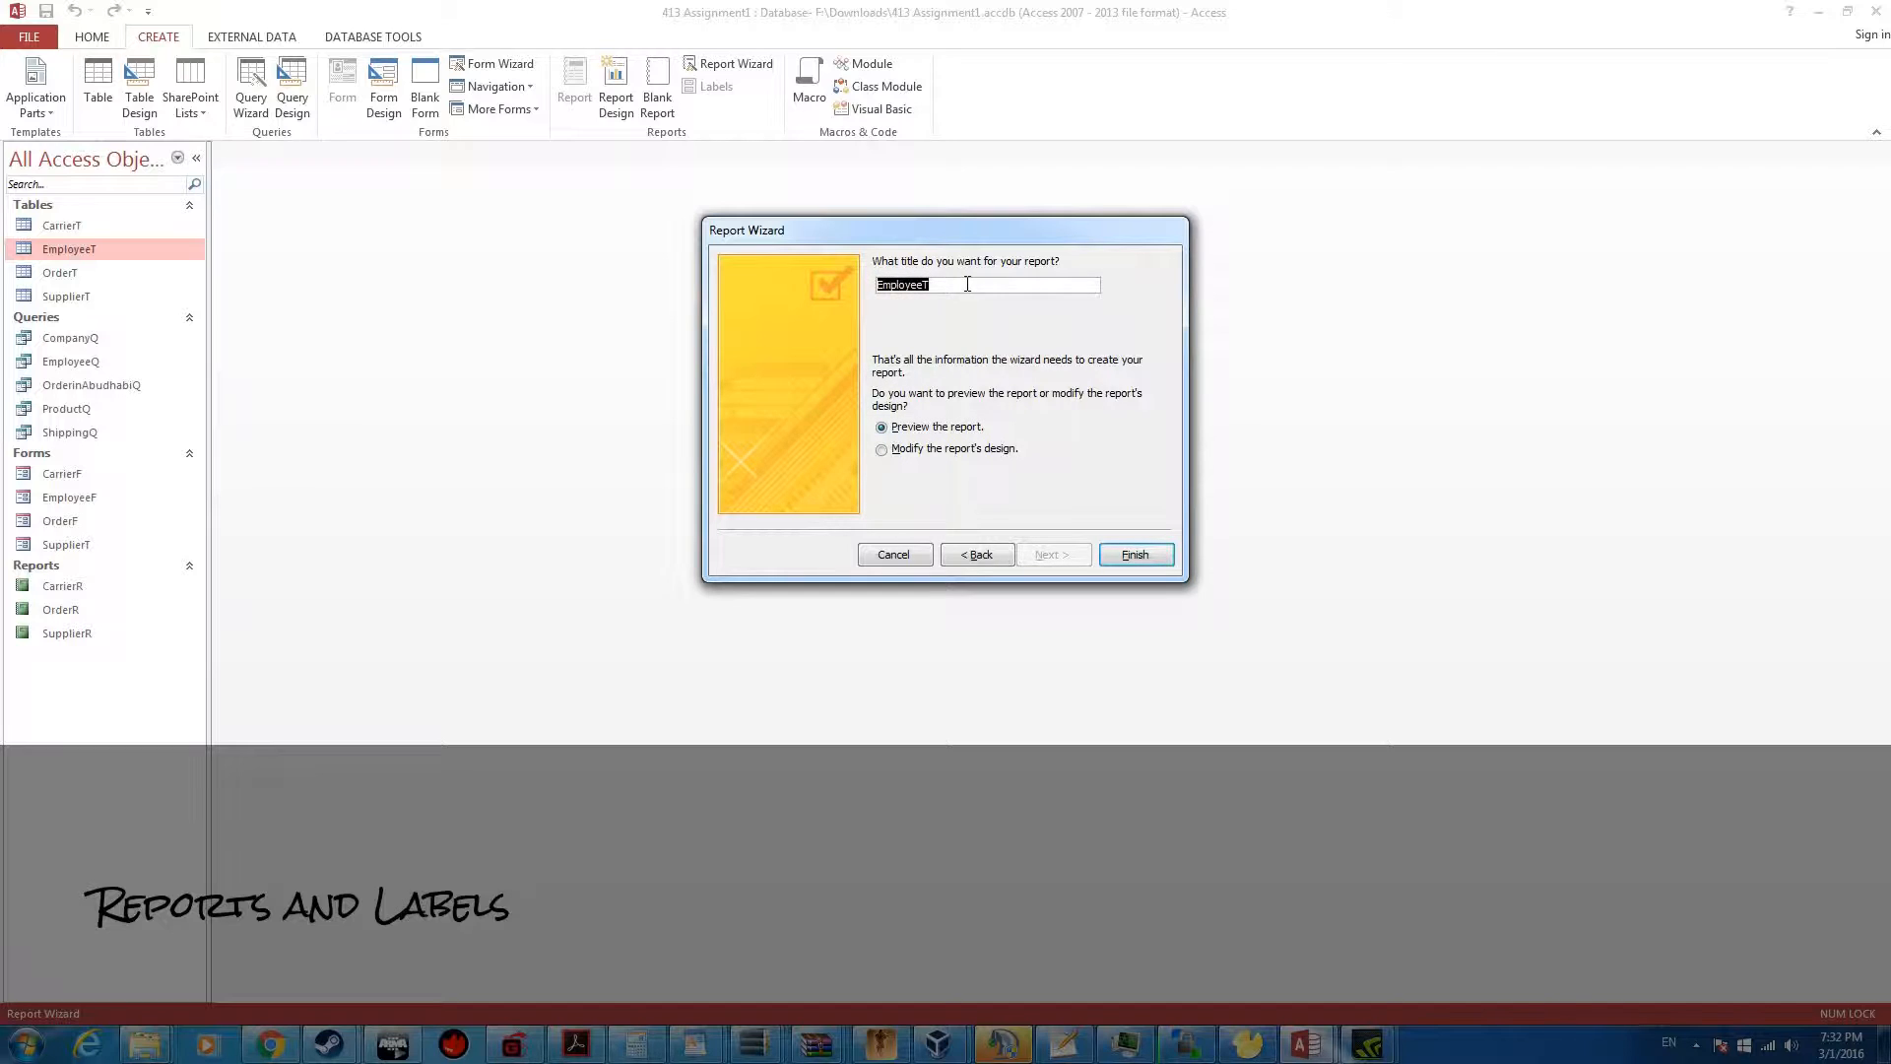
type("E")
left_click(1133, 555)
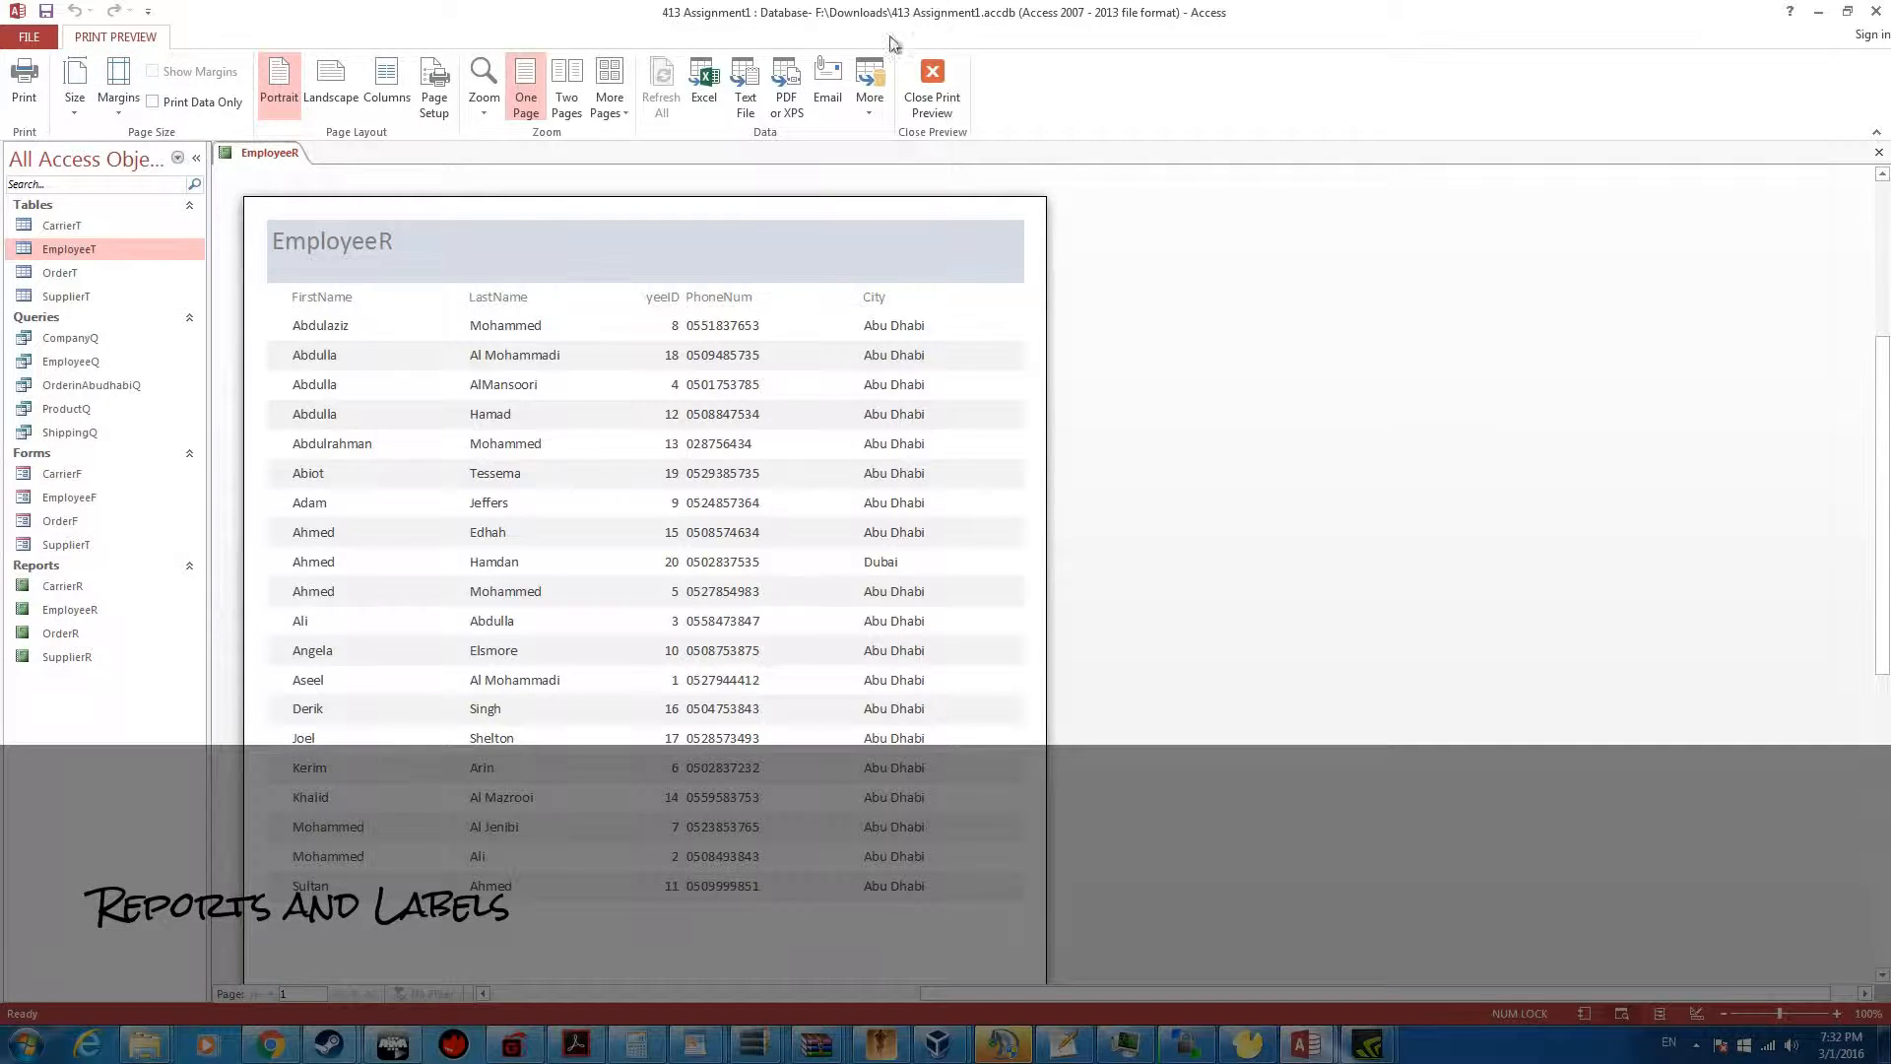
Close the print preview and open the EmployeeR report in Report view
left_click(932, 79)
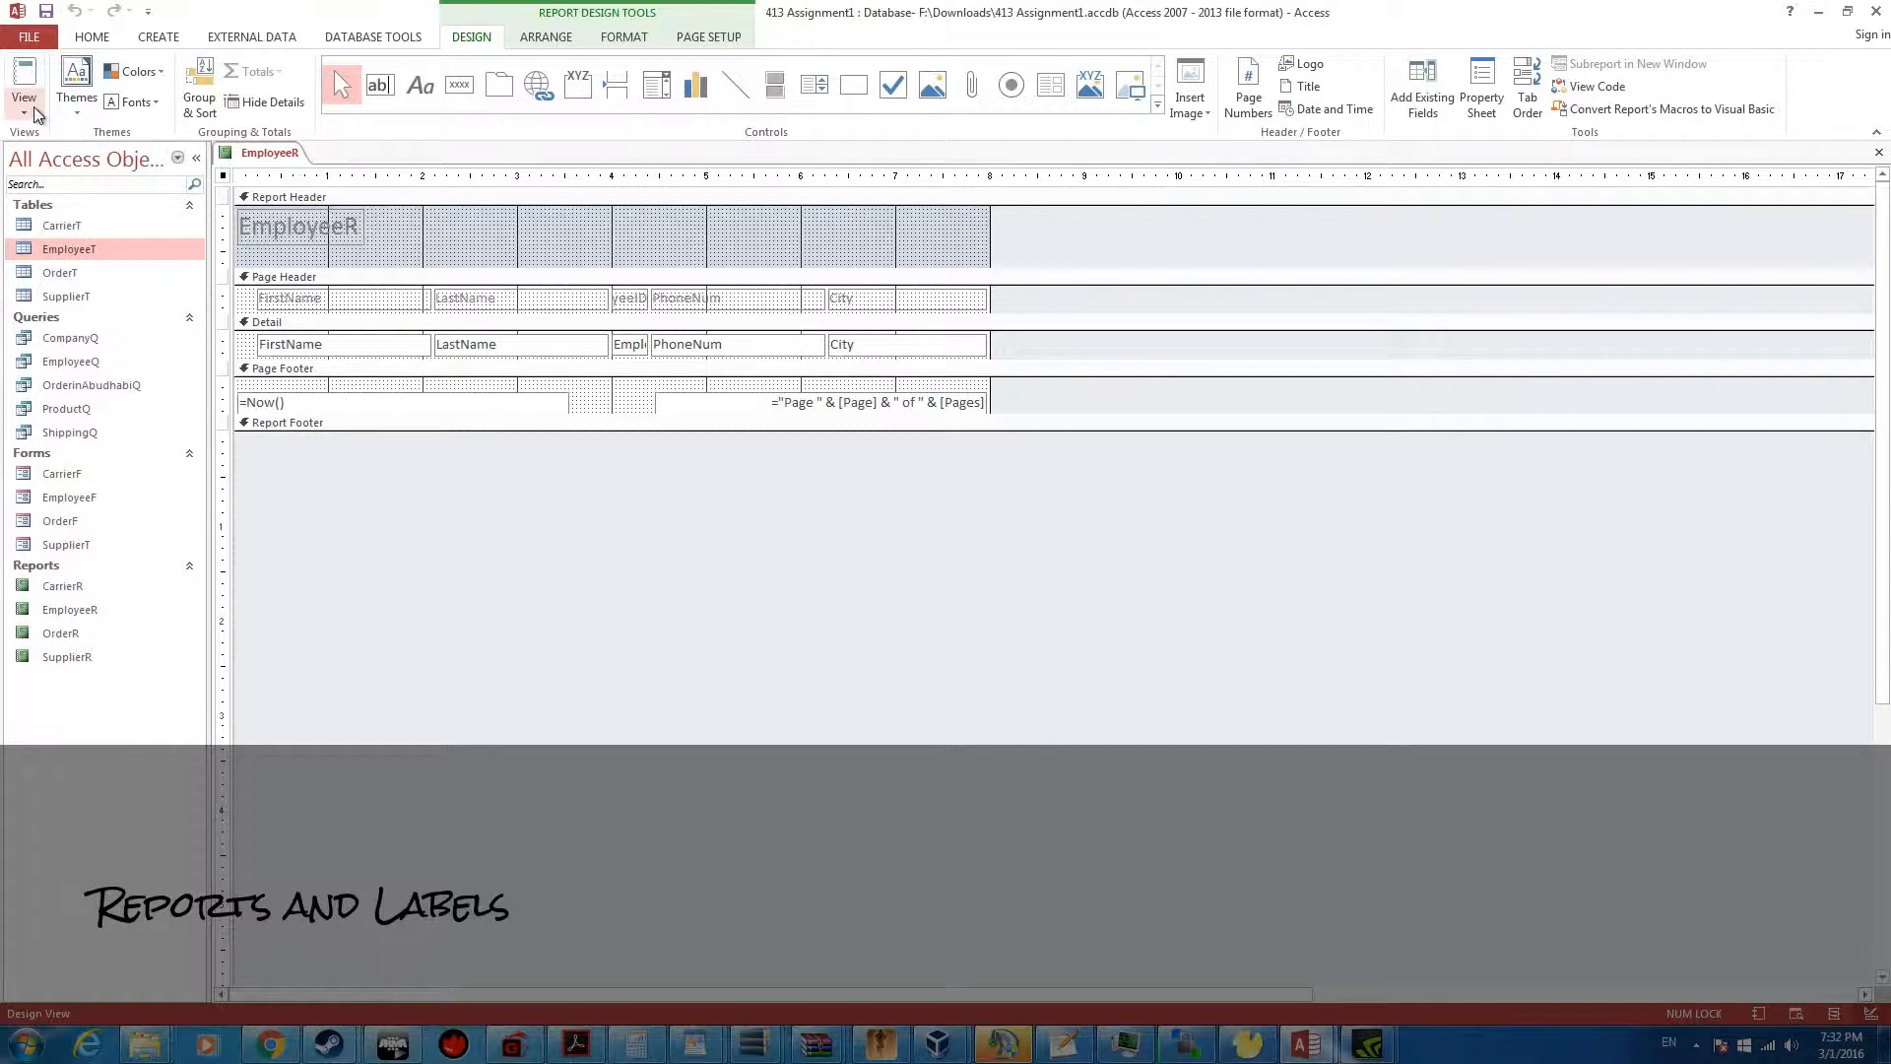
double_click(69, 613)
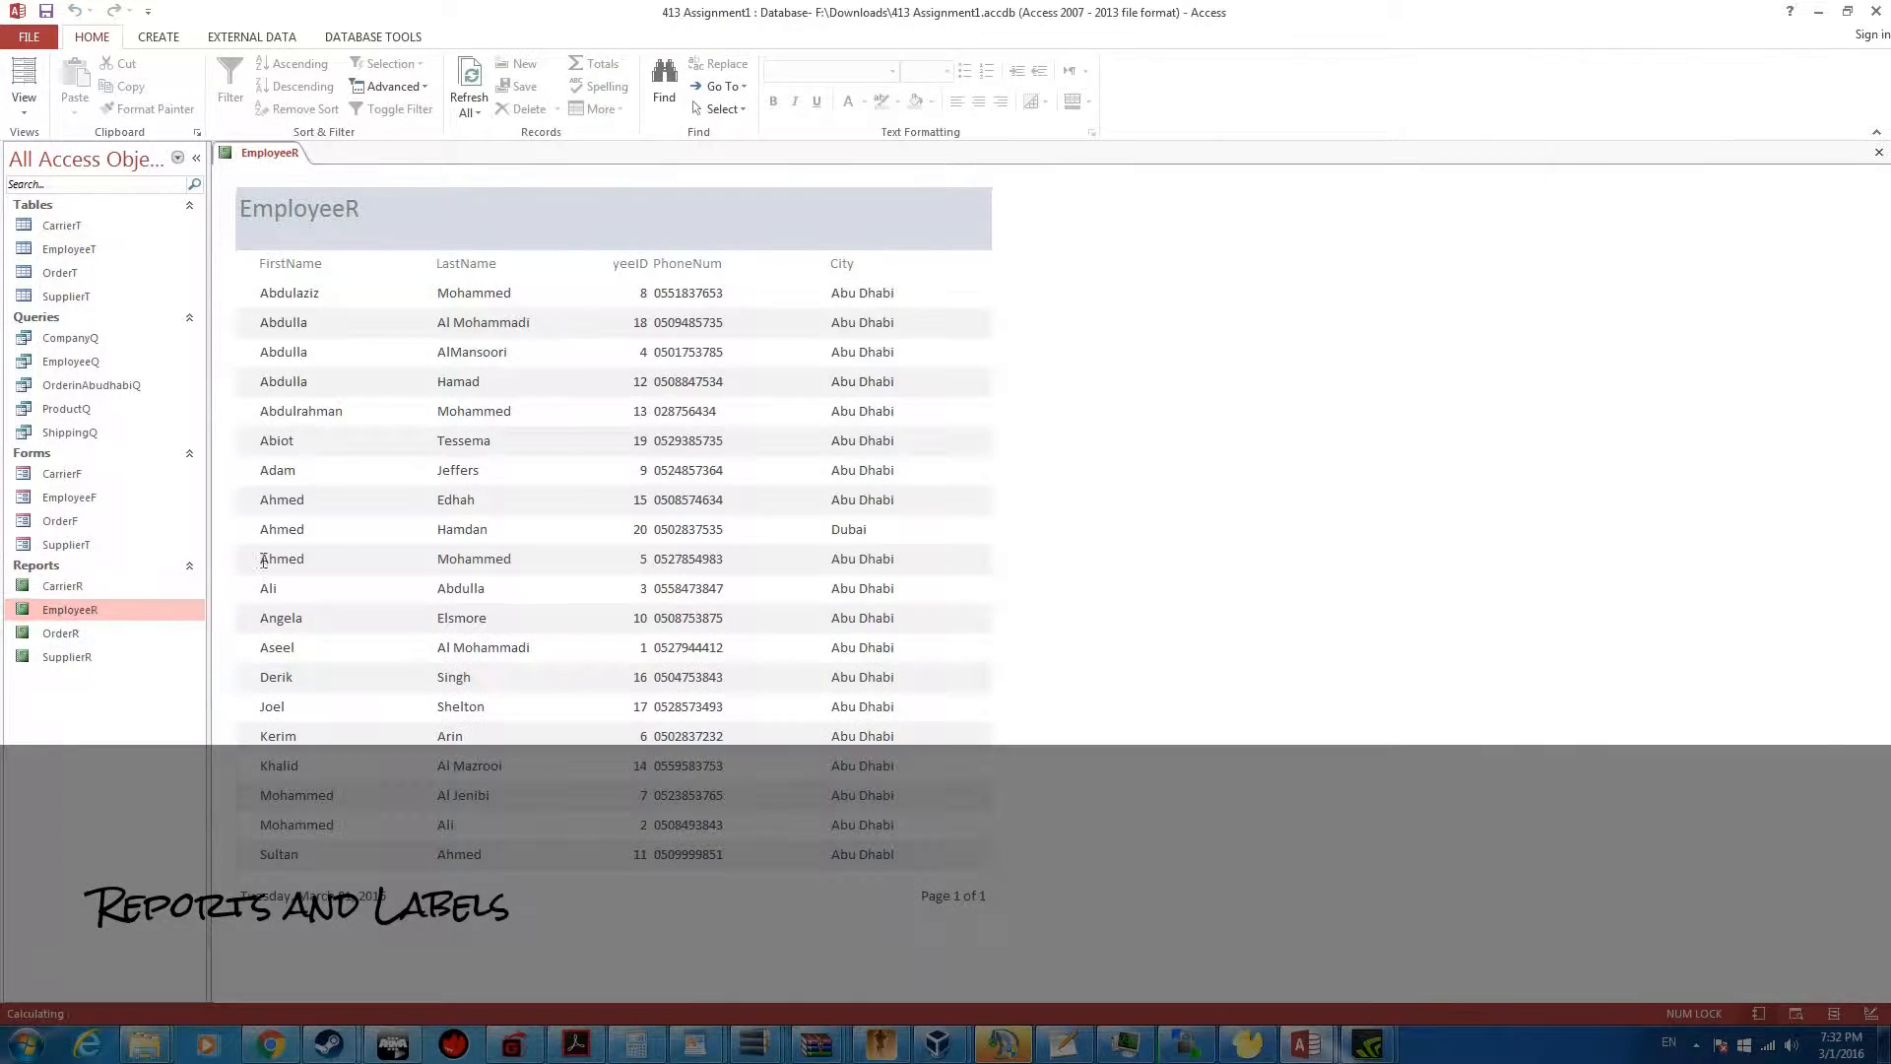
Switch the EmployeeR report to Layout view and widen the EmployeeID column heading to show its full name
left_click(24, 98)
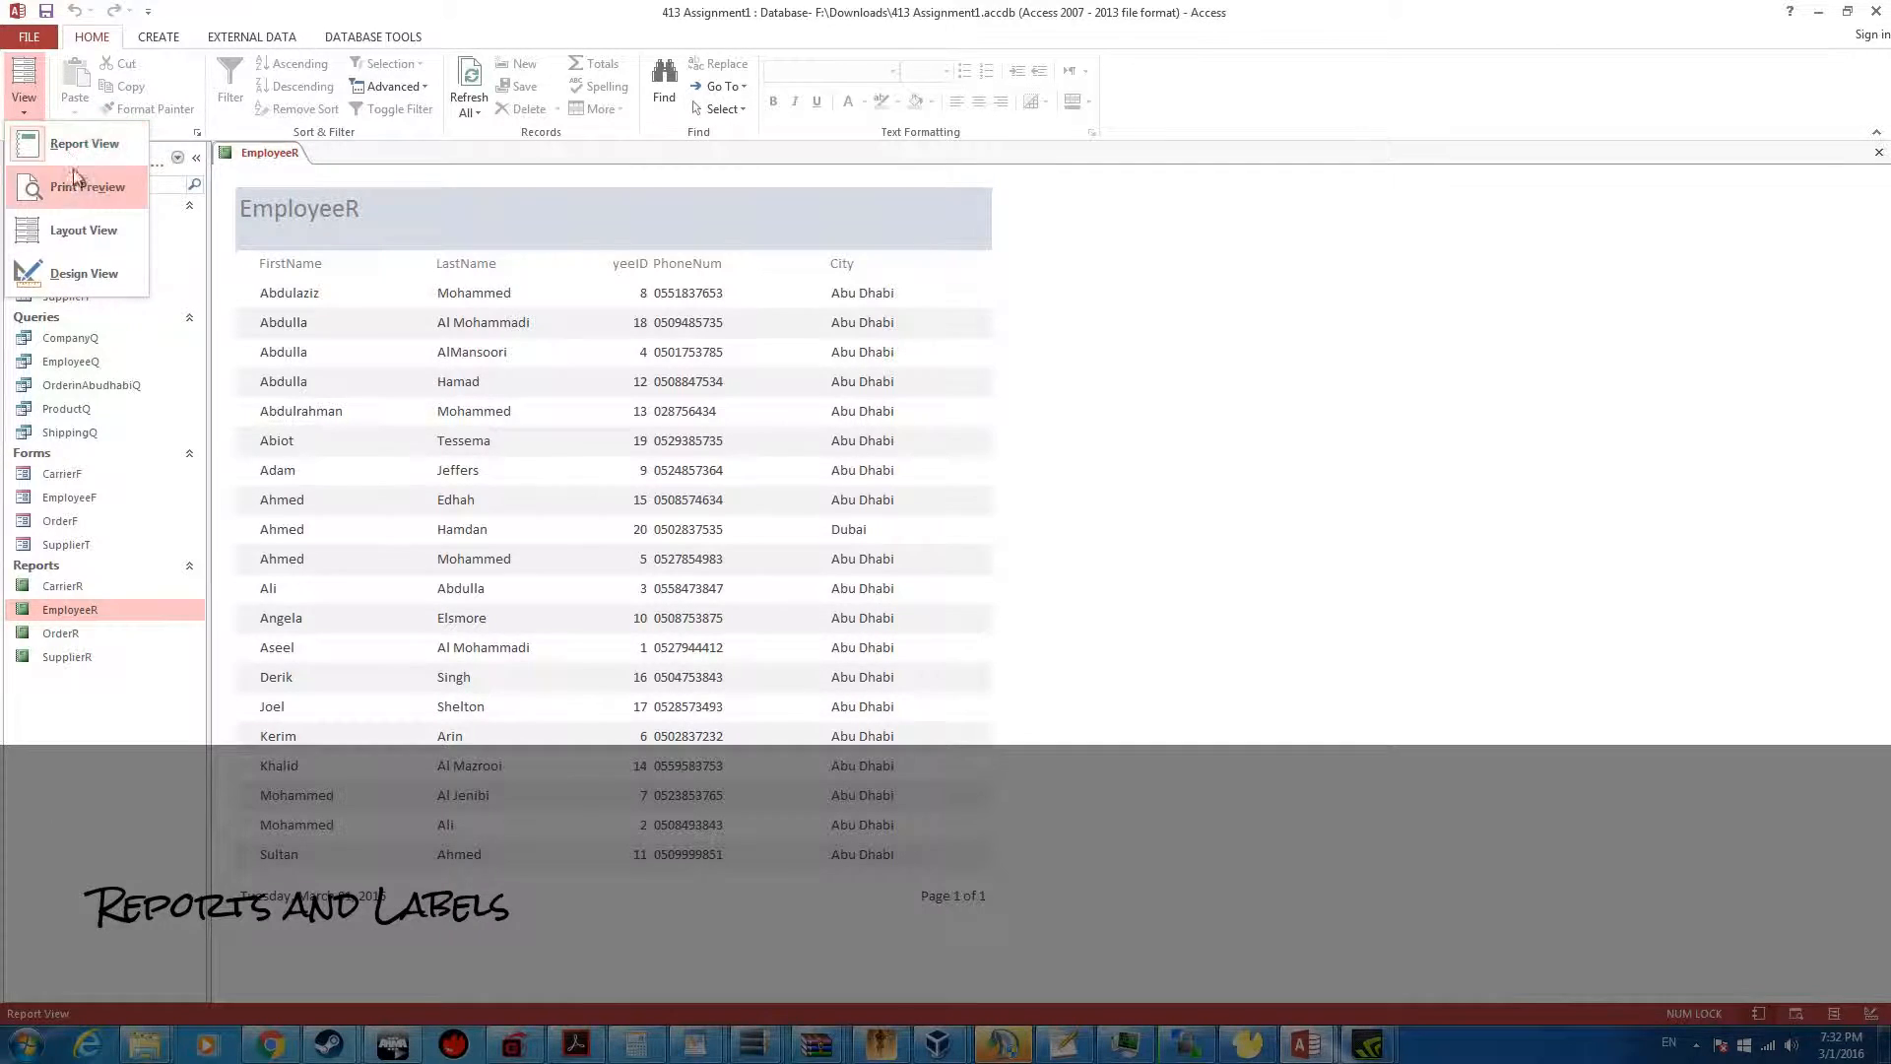
left_click(89, 228)
left_click(500, 264)
left_click_drag(619, 266, 539, 262)
left_click(627, 244)
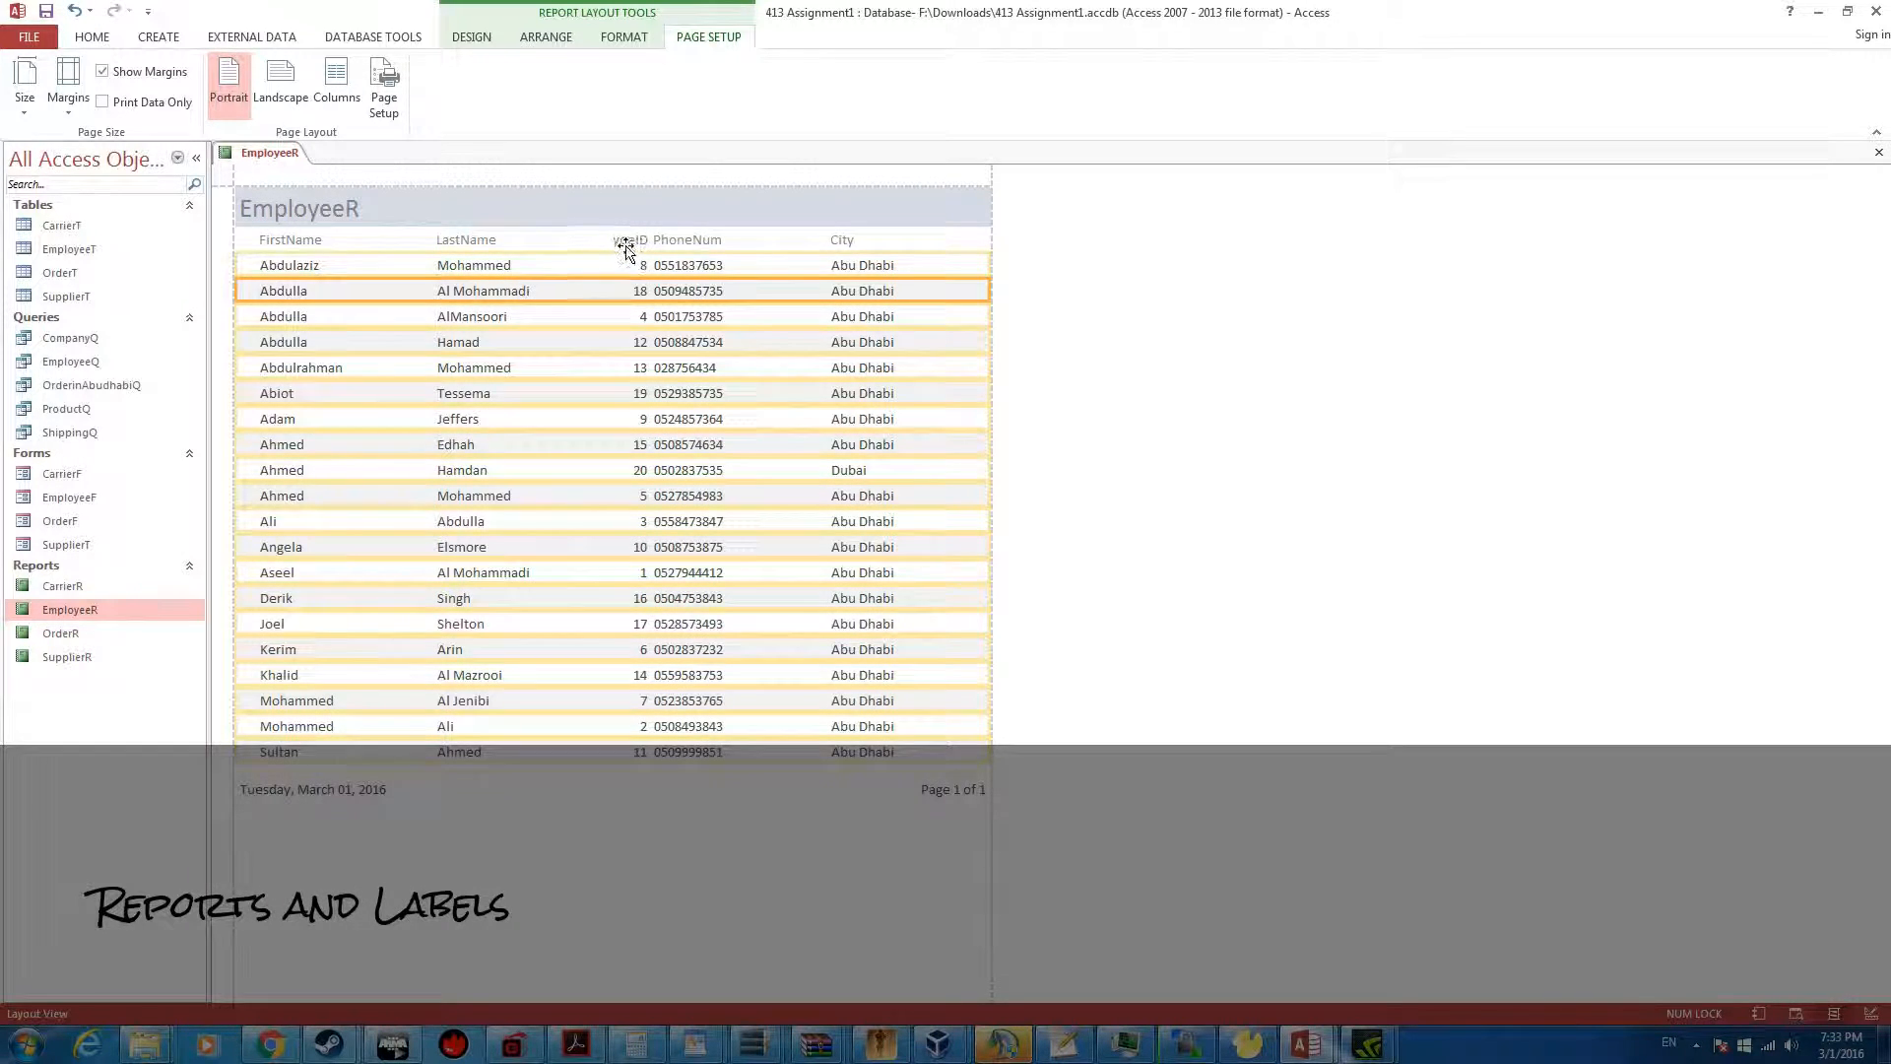
left_click_drag(610, 245, 572, 266)
left_click(635, 268)
left_click(1096, 360)
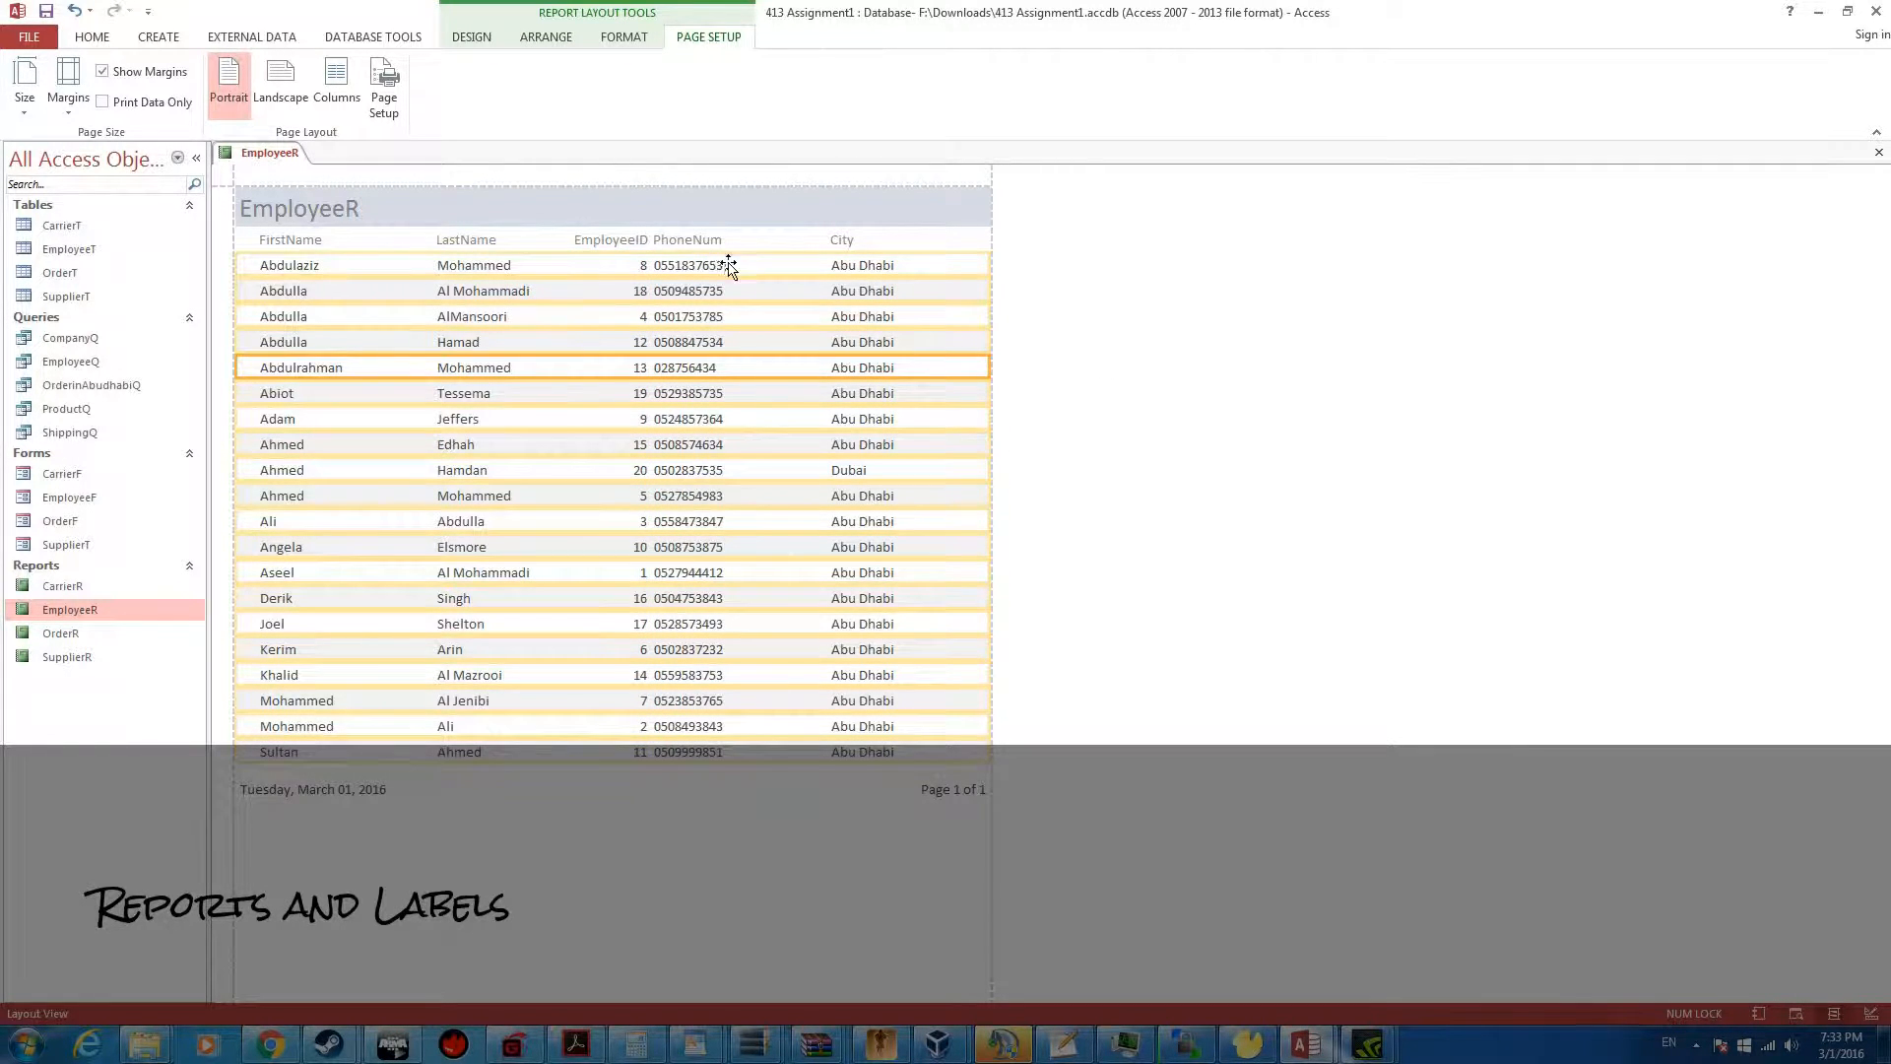
Save the EmployeeR report and close it
left_click(288, 266)
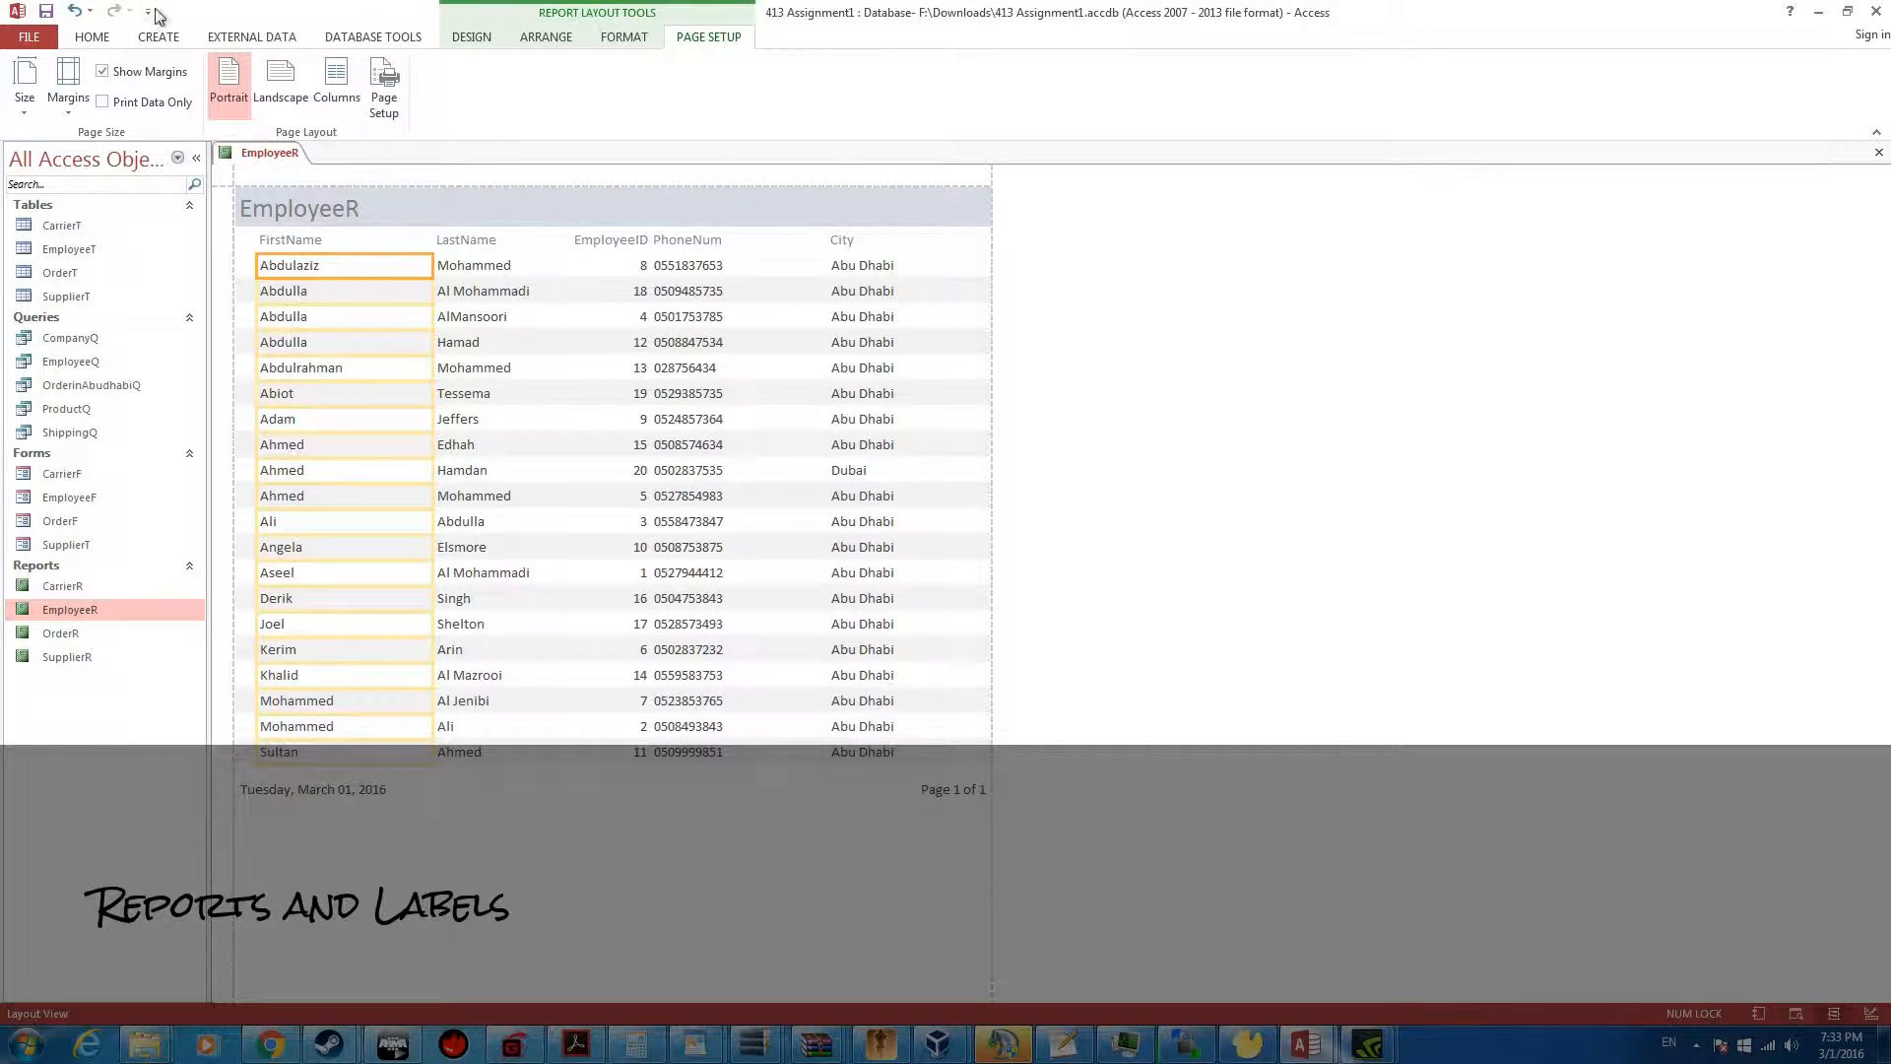
left_click(97, 38)
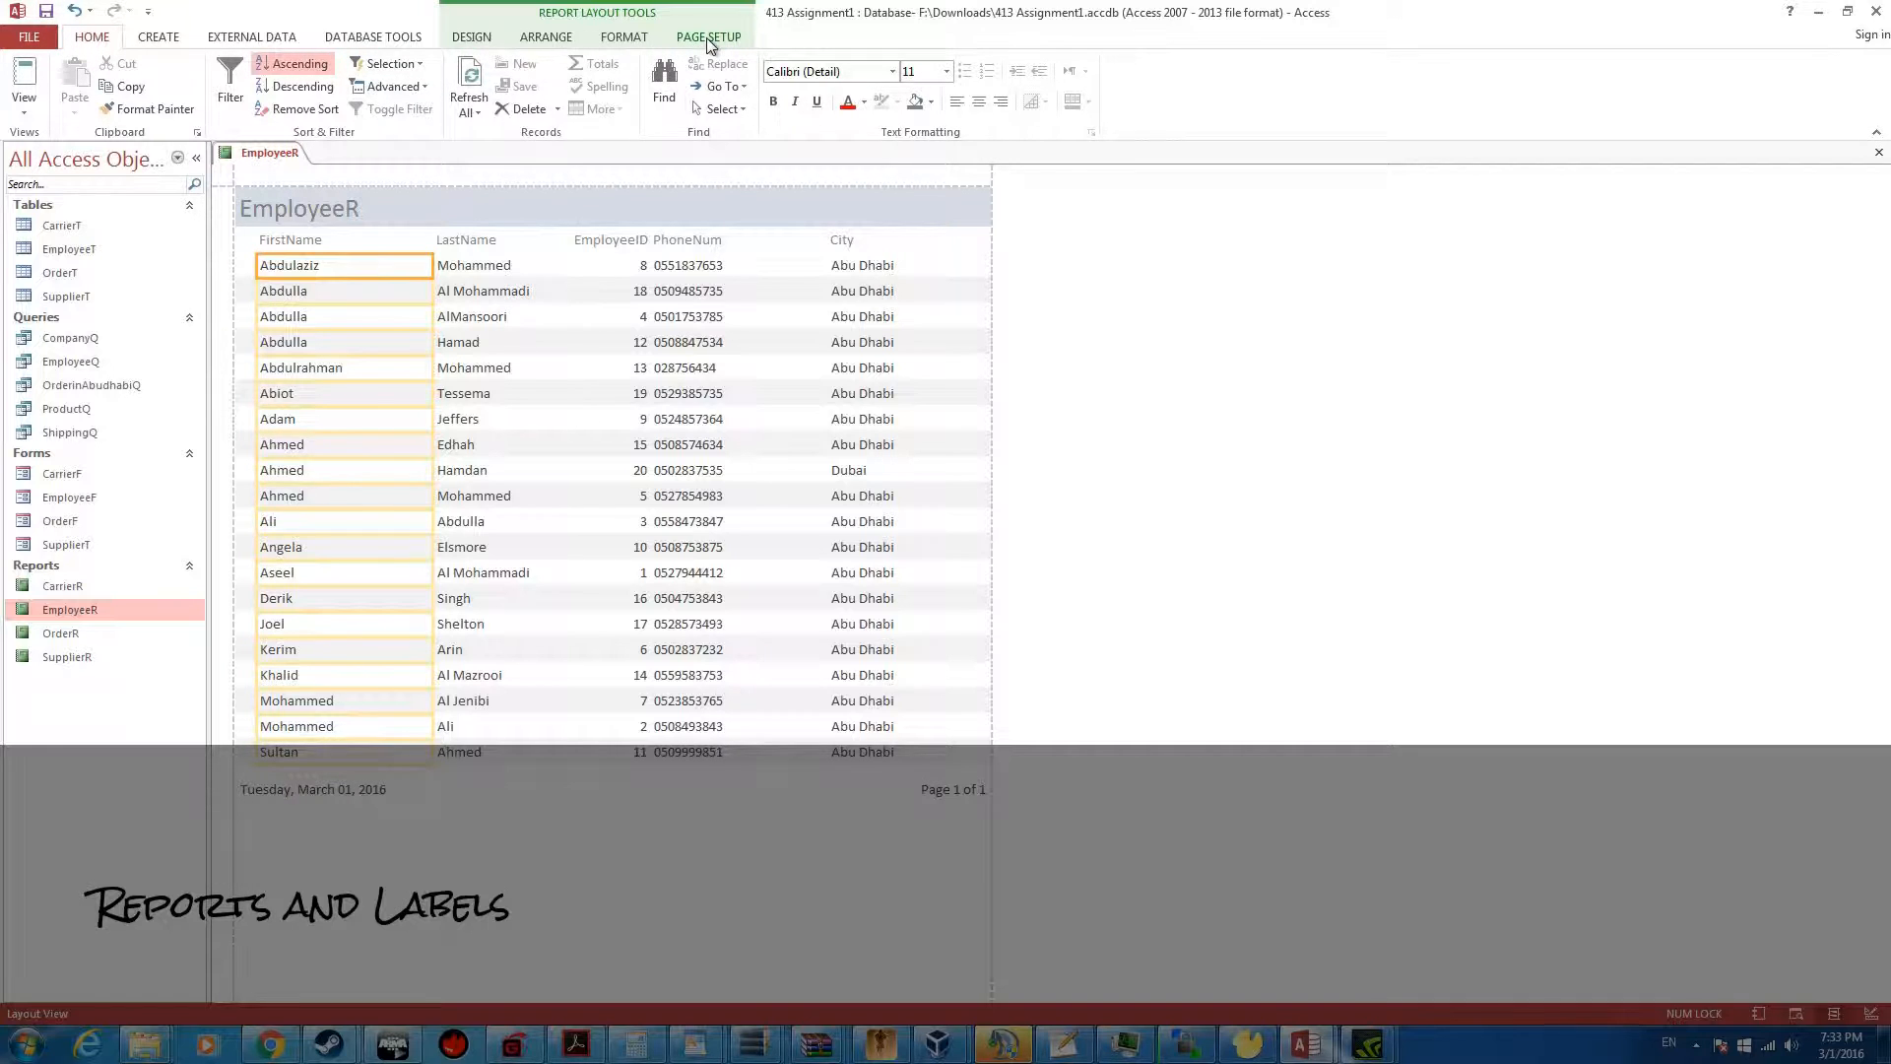
right_click(260, 153)
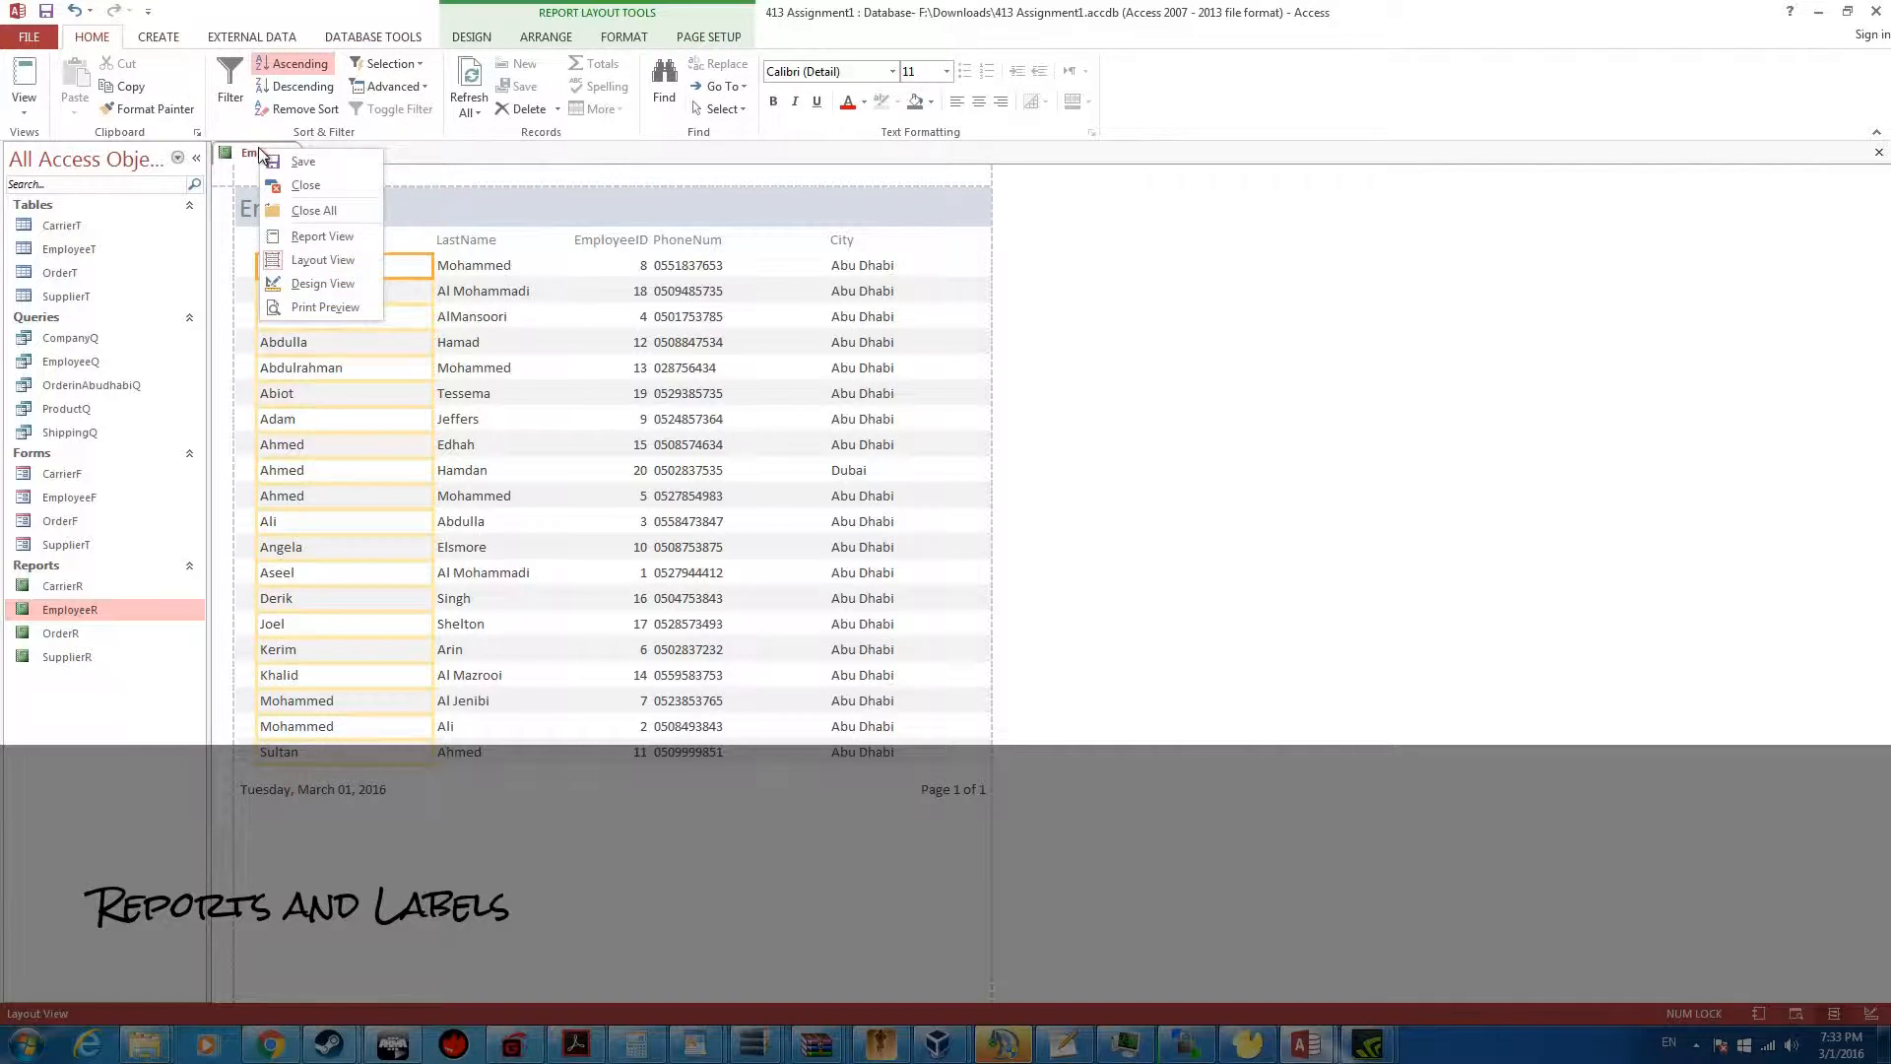
left_click(286, 162)
right_click(268, 155)
left_click(301, 219)
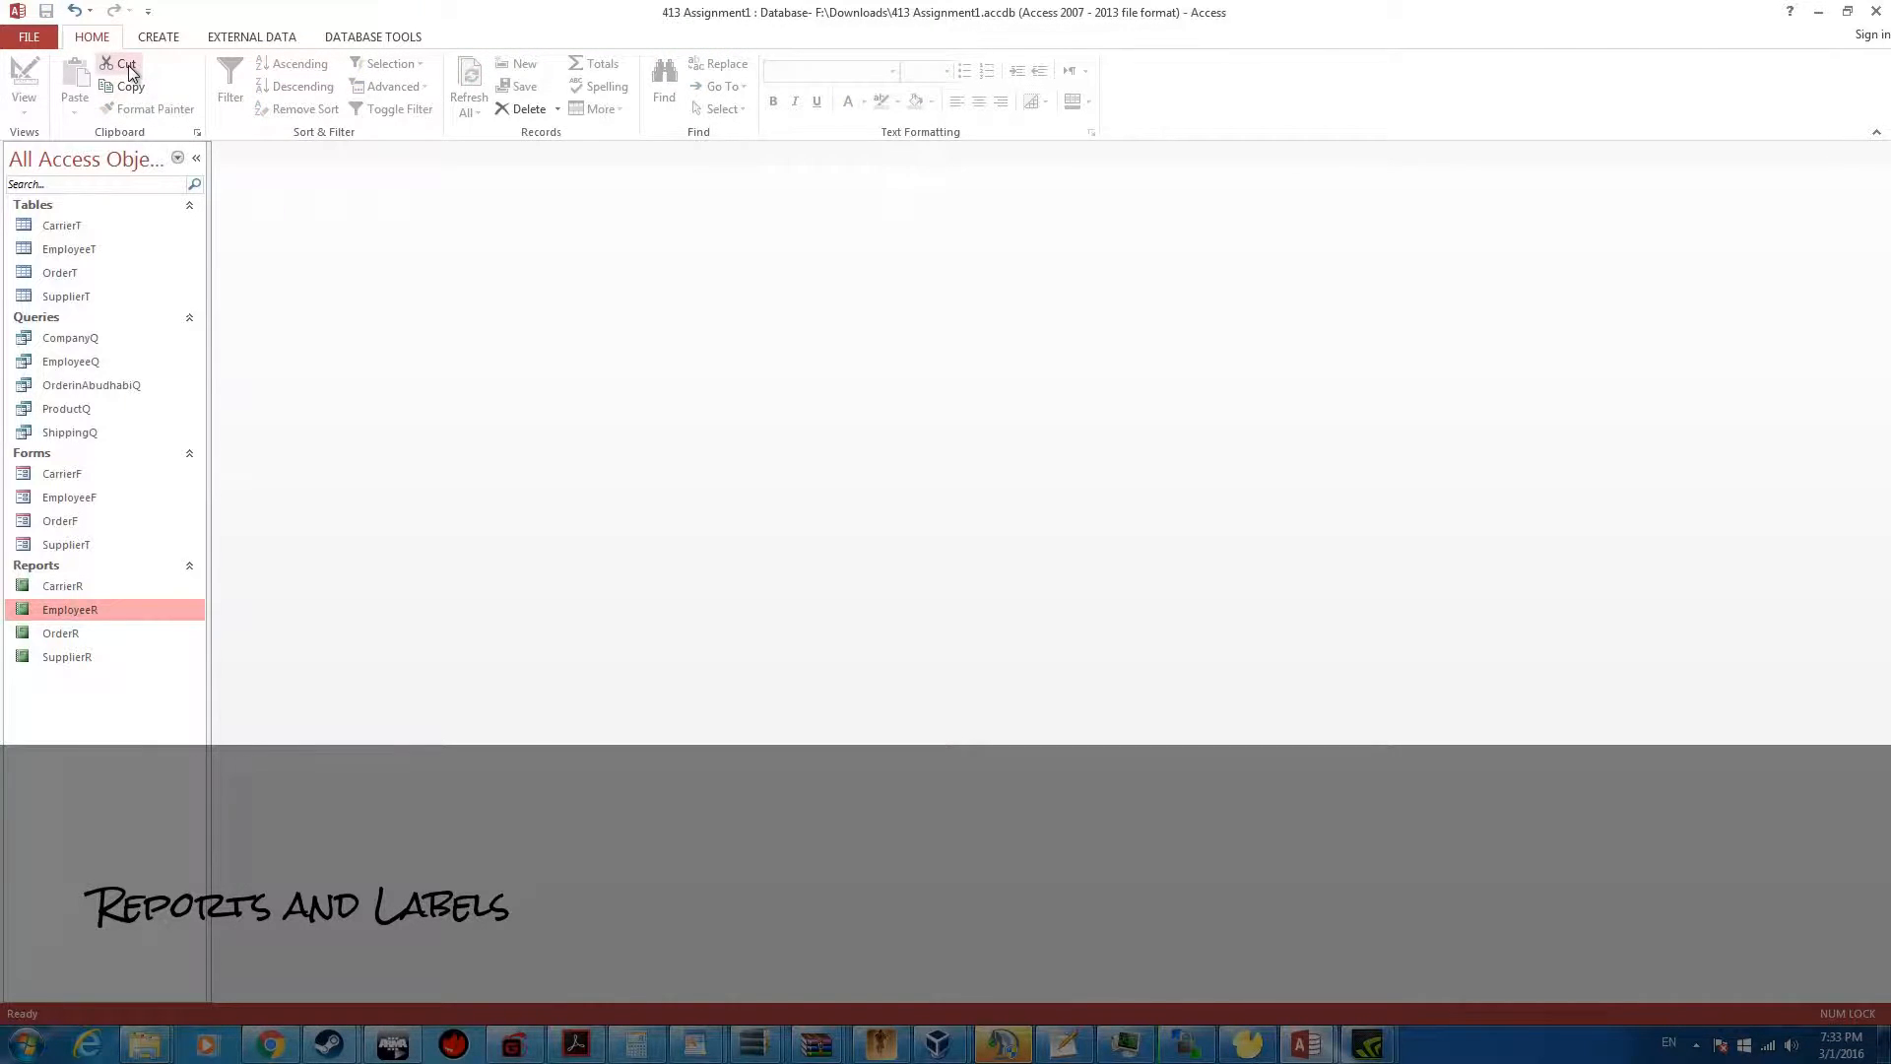
Start the Label Wizard and accept the Avery 5160 sheet-feed label size of 1 x 2 5/8 inches
left_click(158, 36)
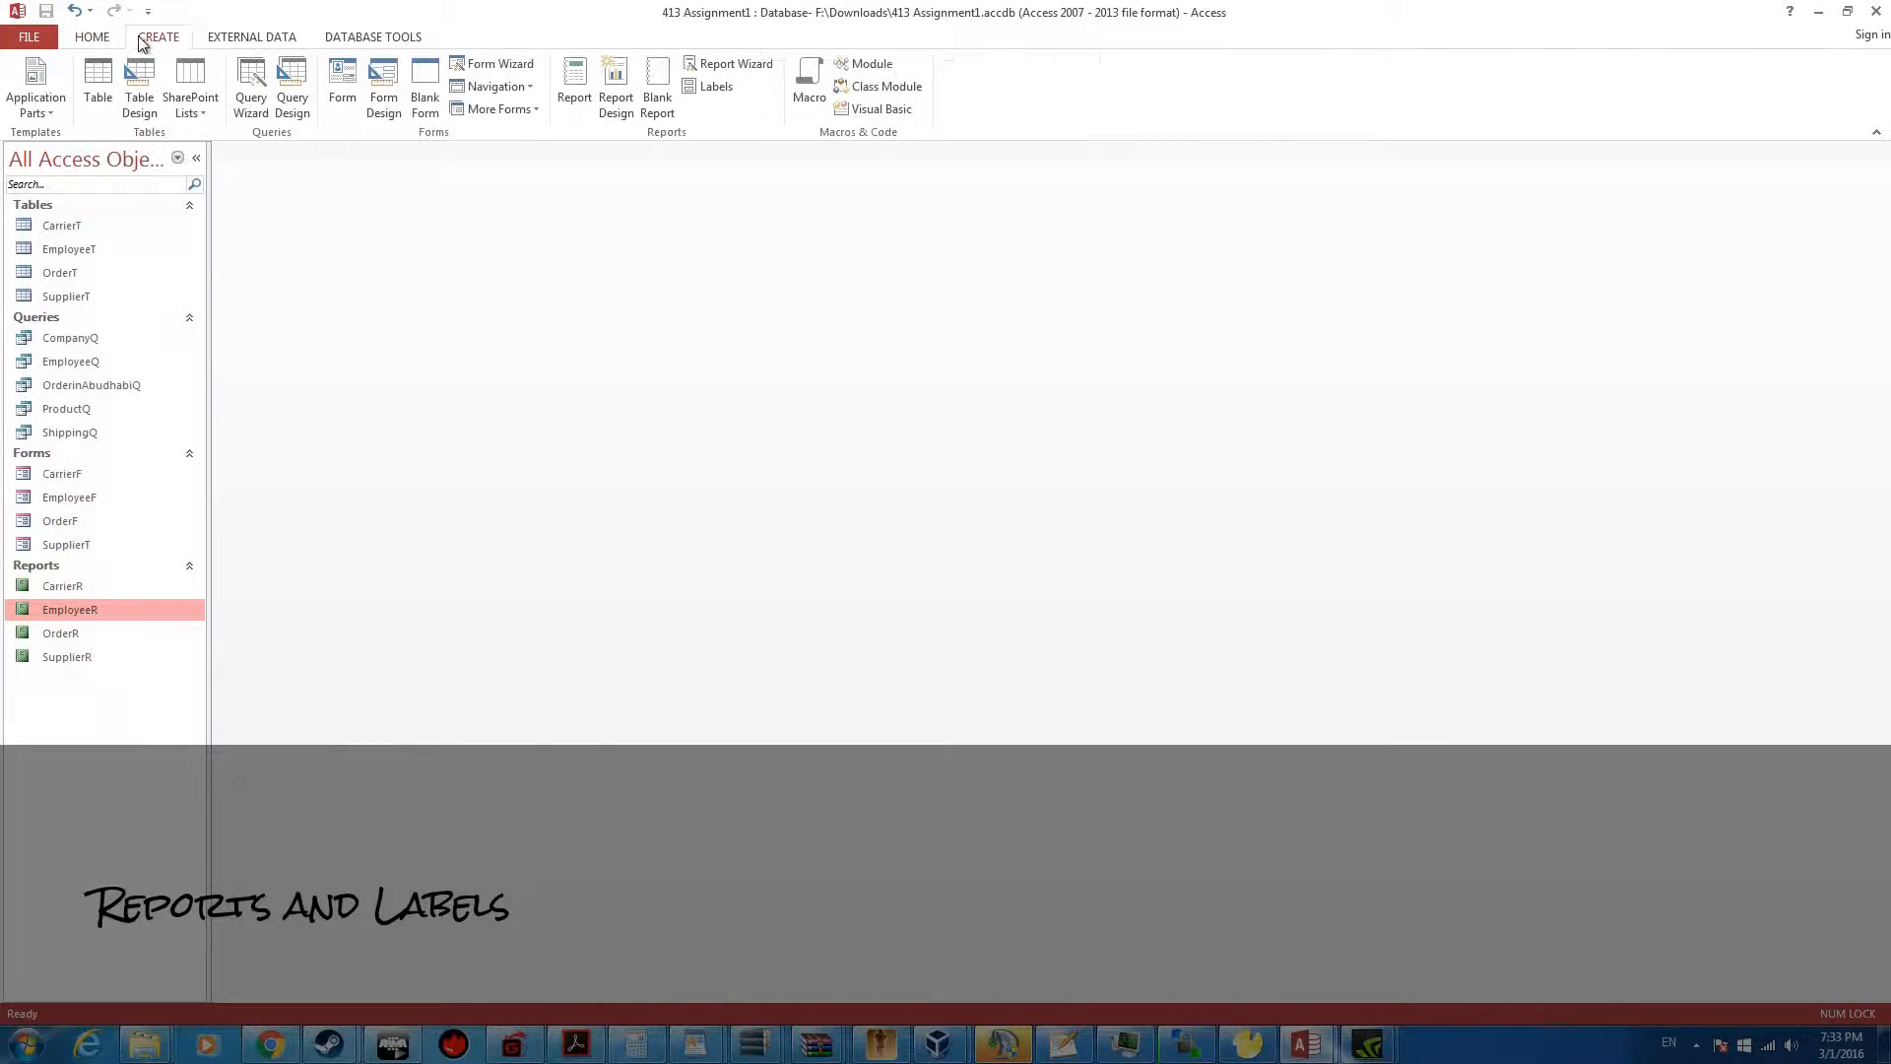
left_click(727, 85)
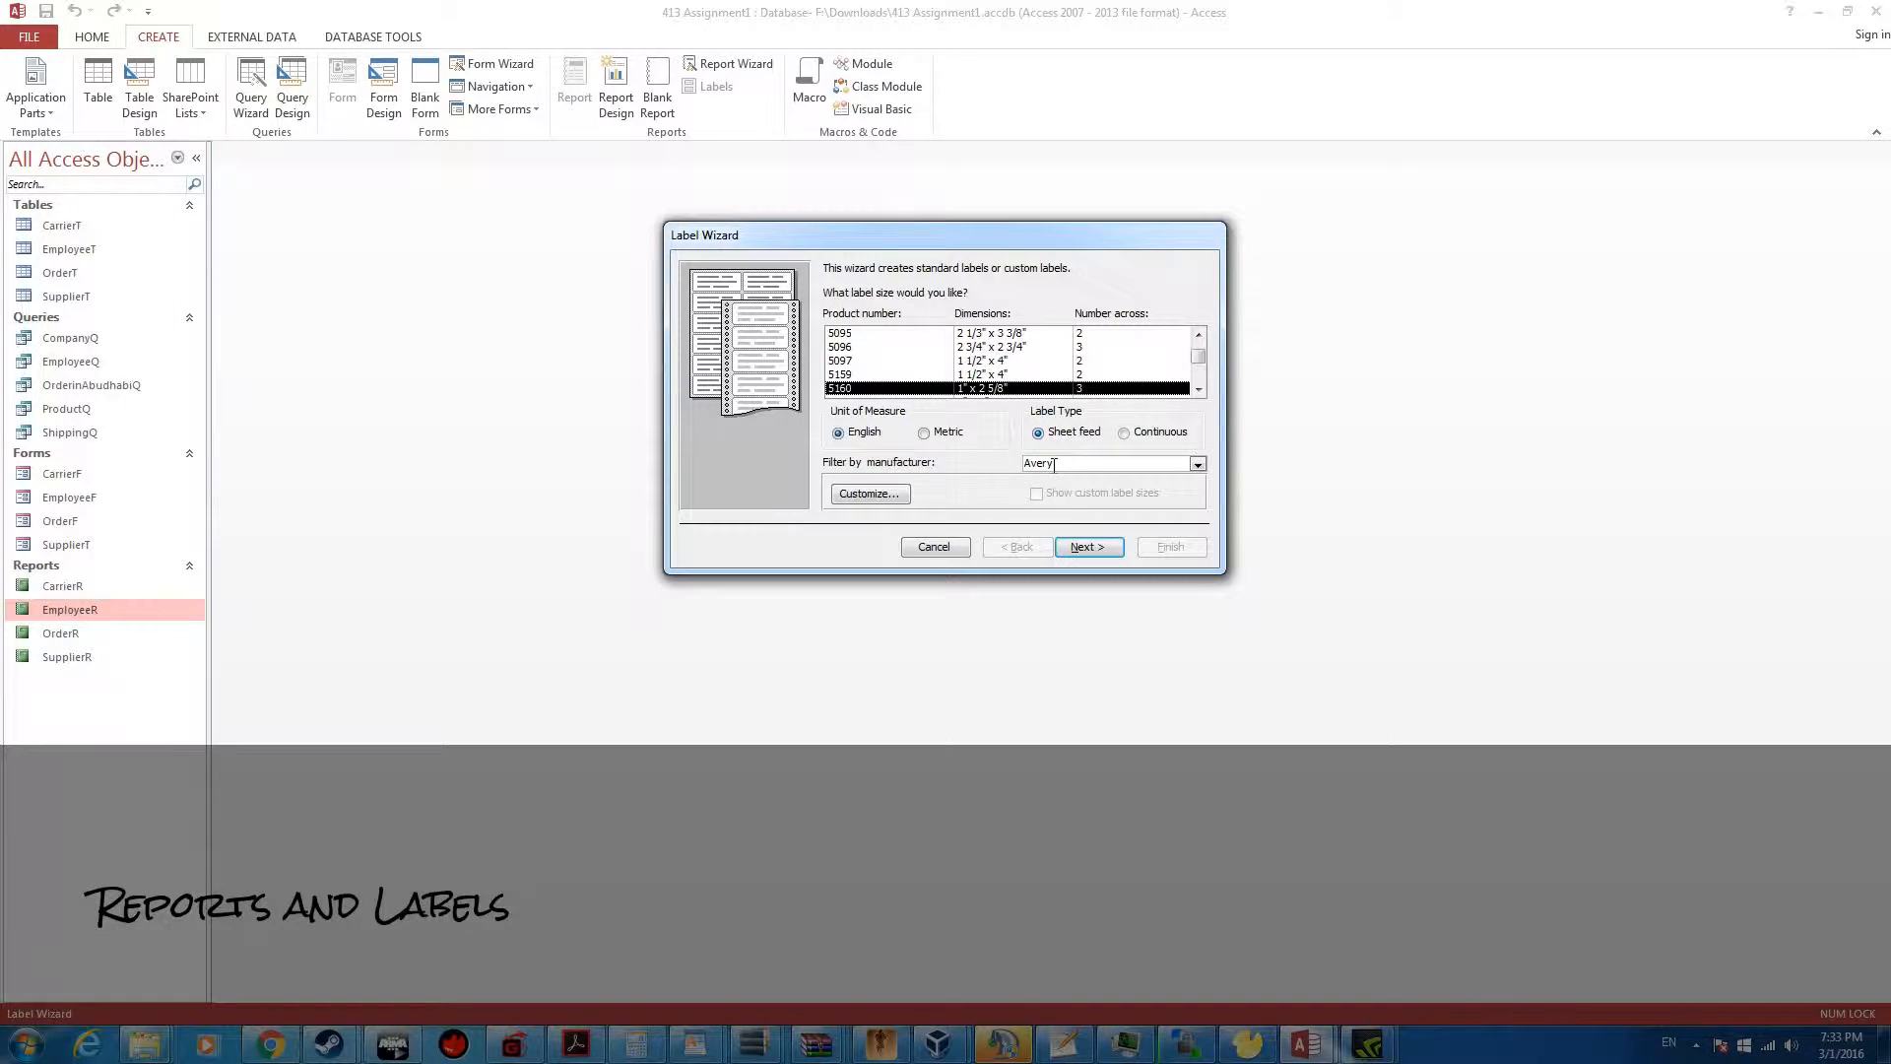
left_click(1087, 546)
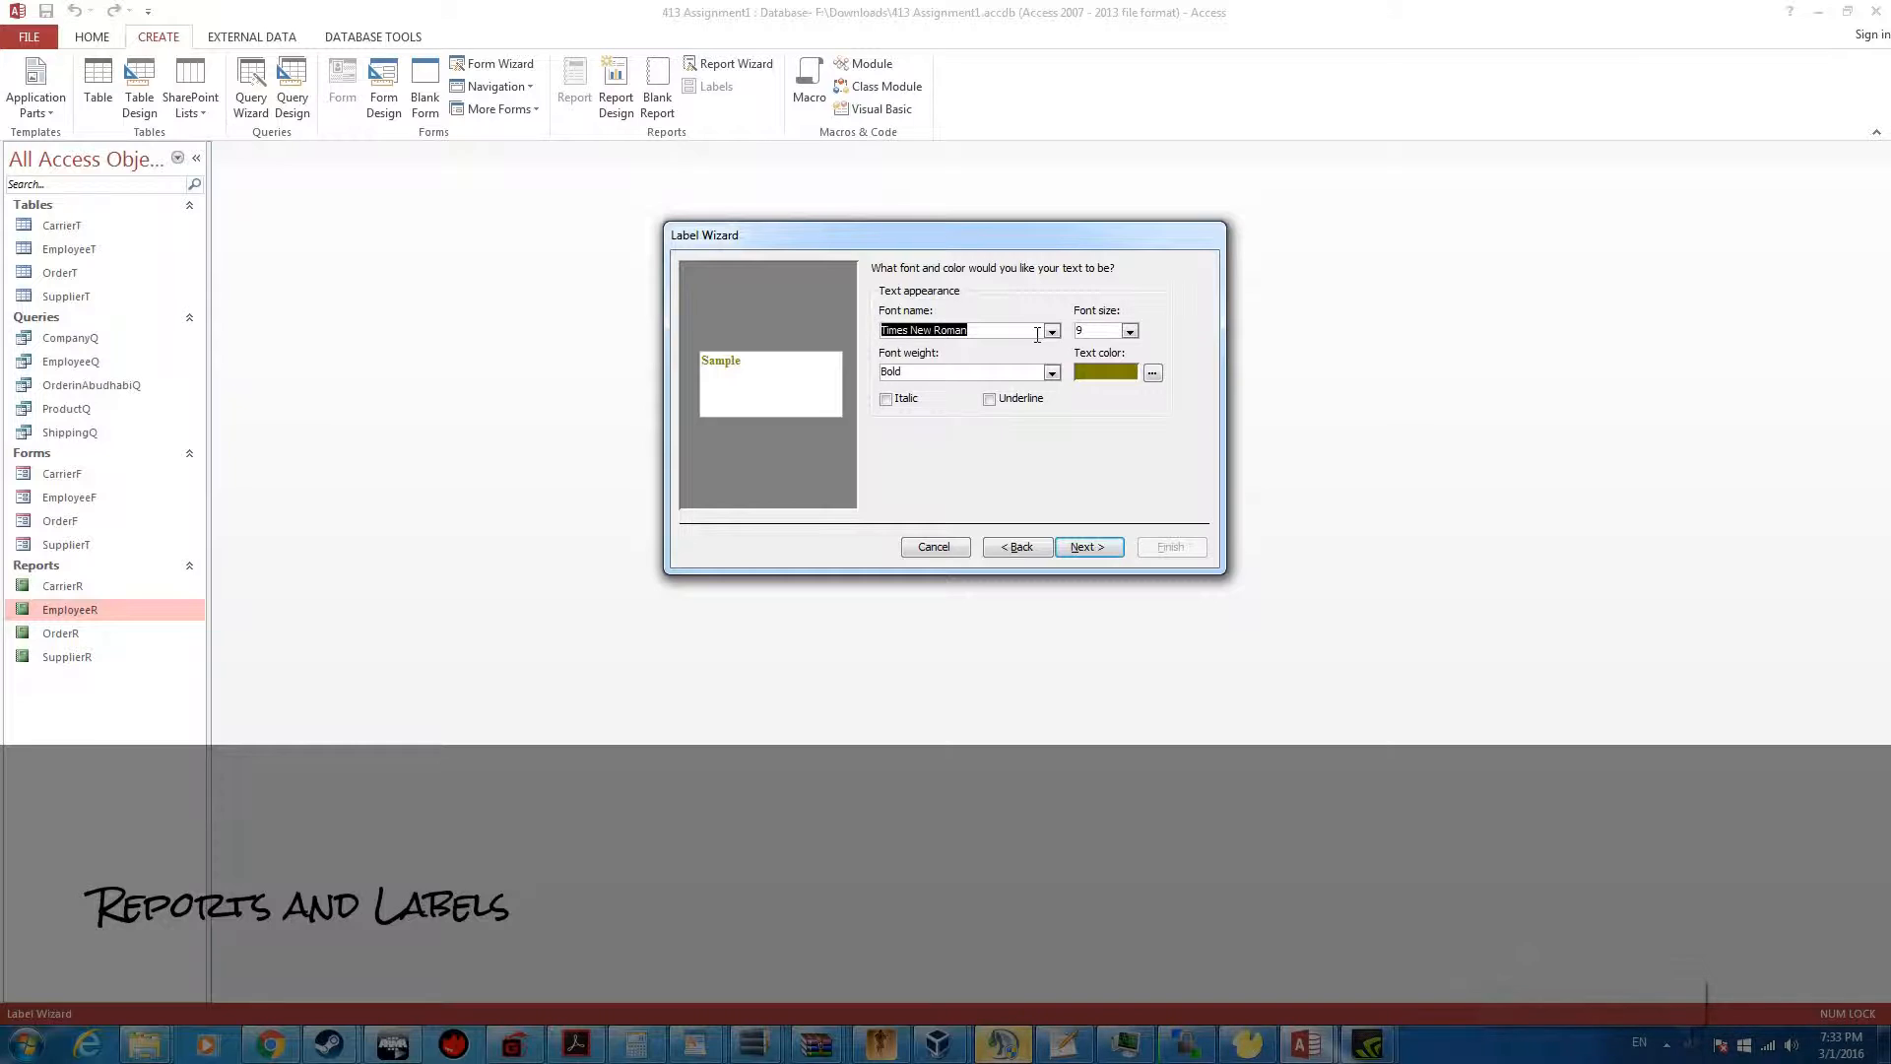
Set the label text to size 10, Normal weight and black, keeping Times New Roman
left_click(950, 372)
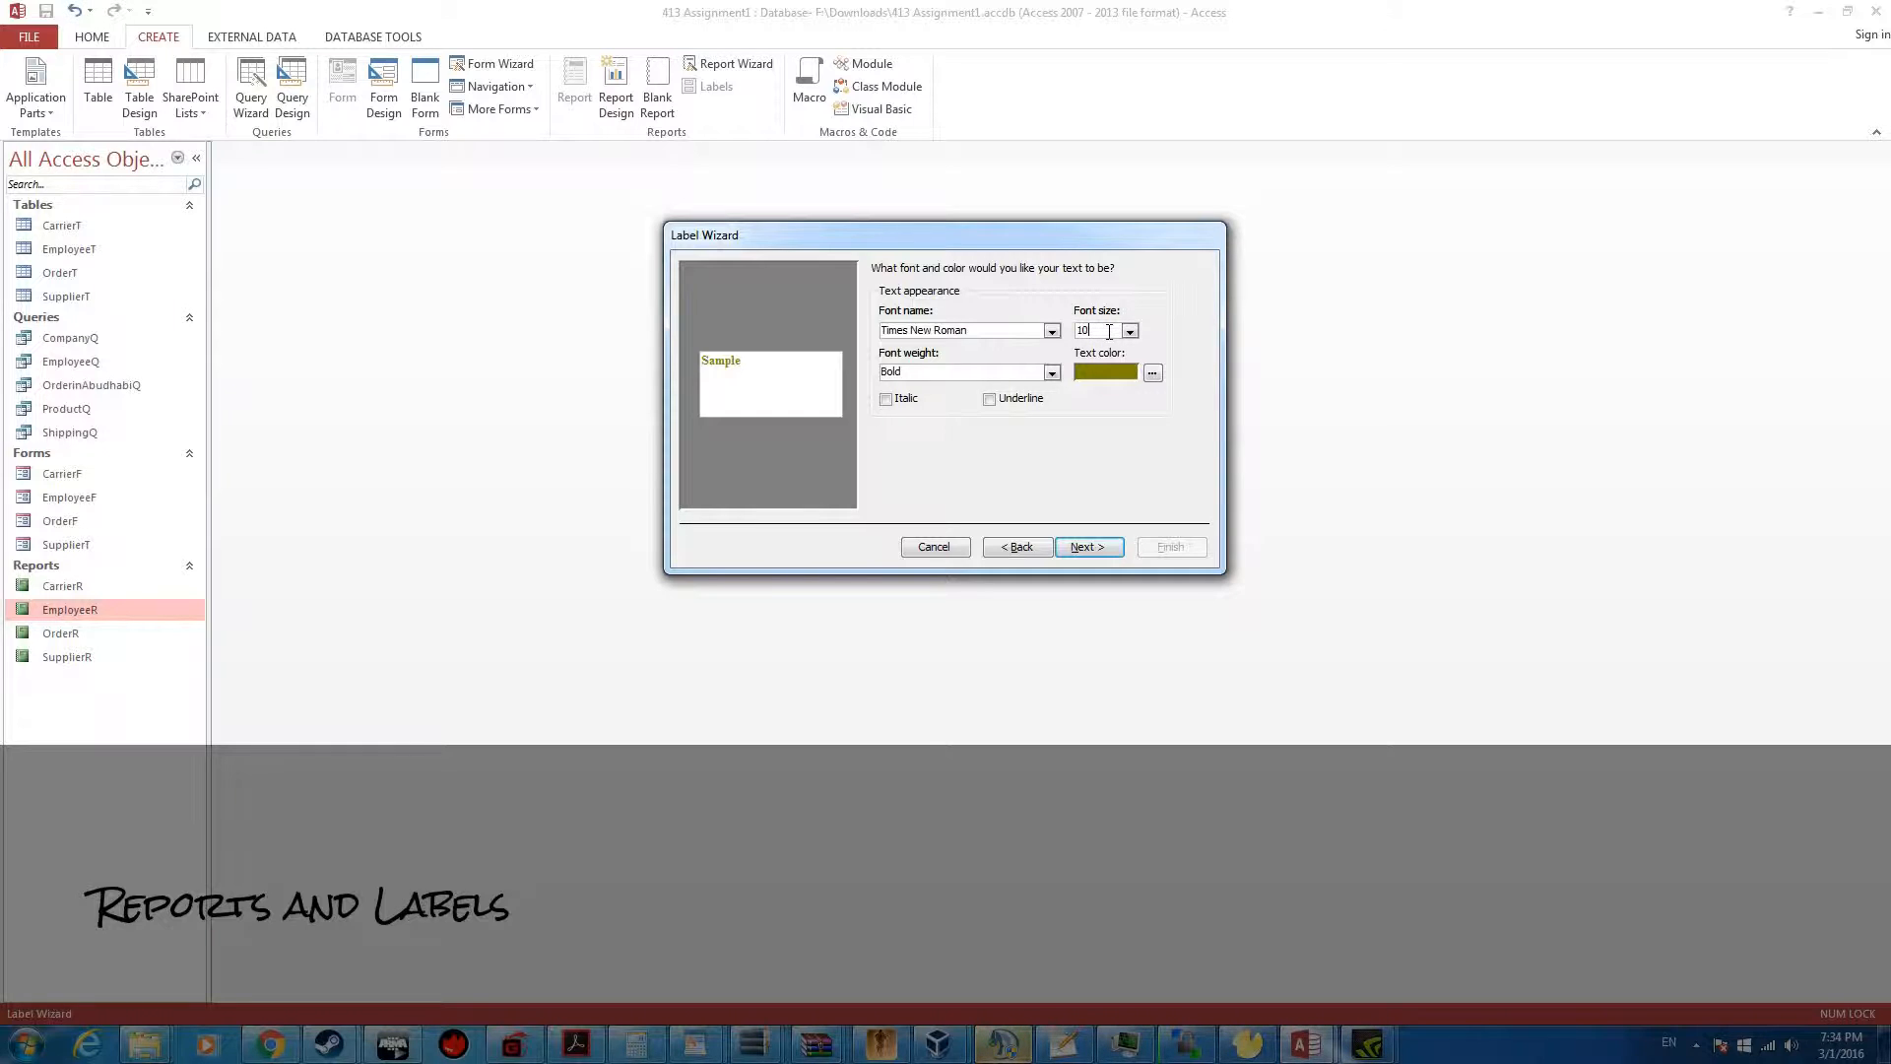
left_click(1054, 373)
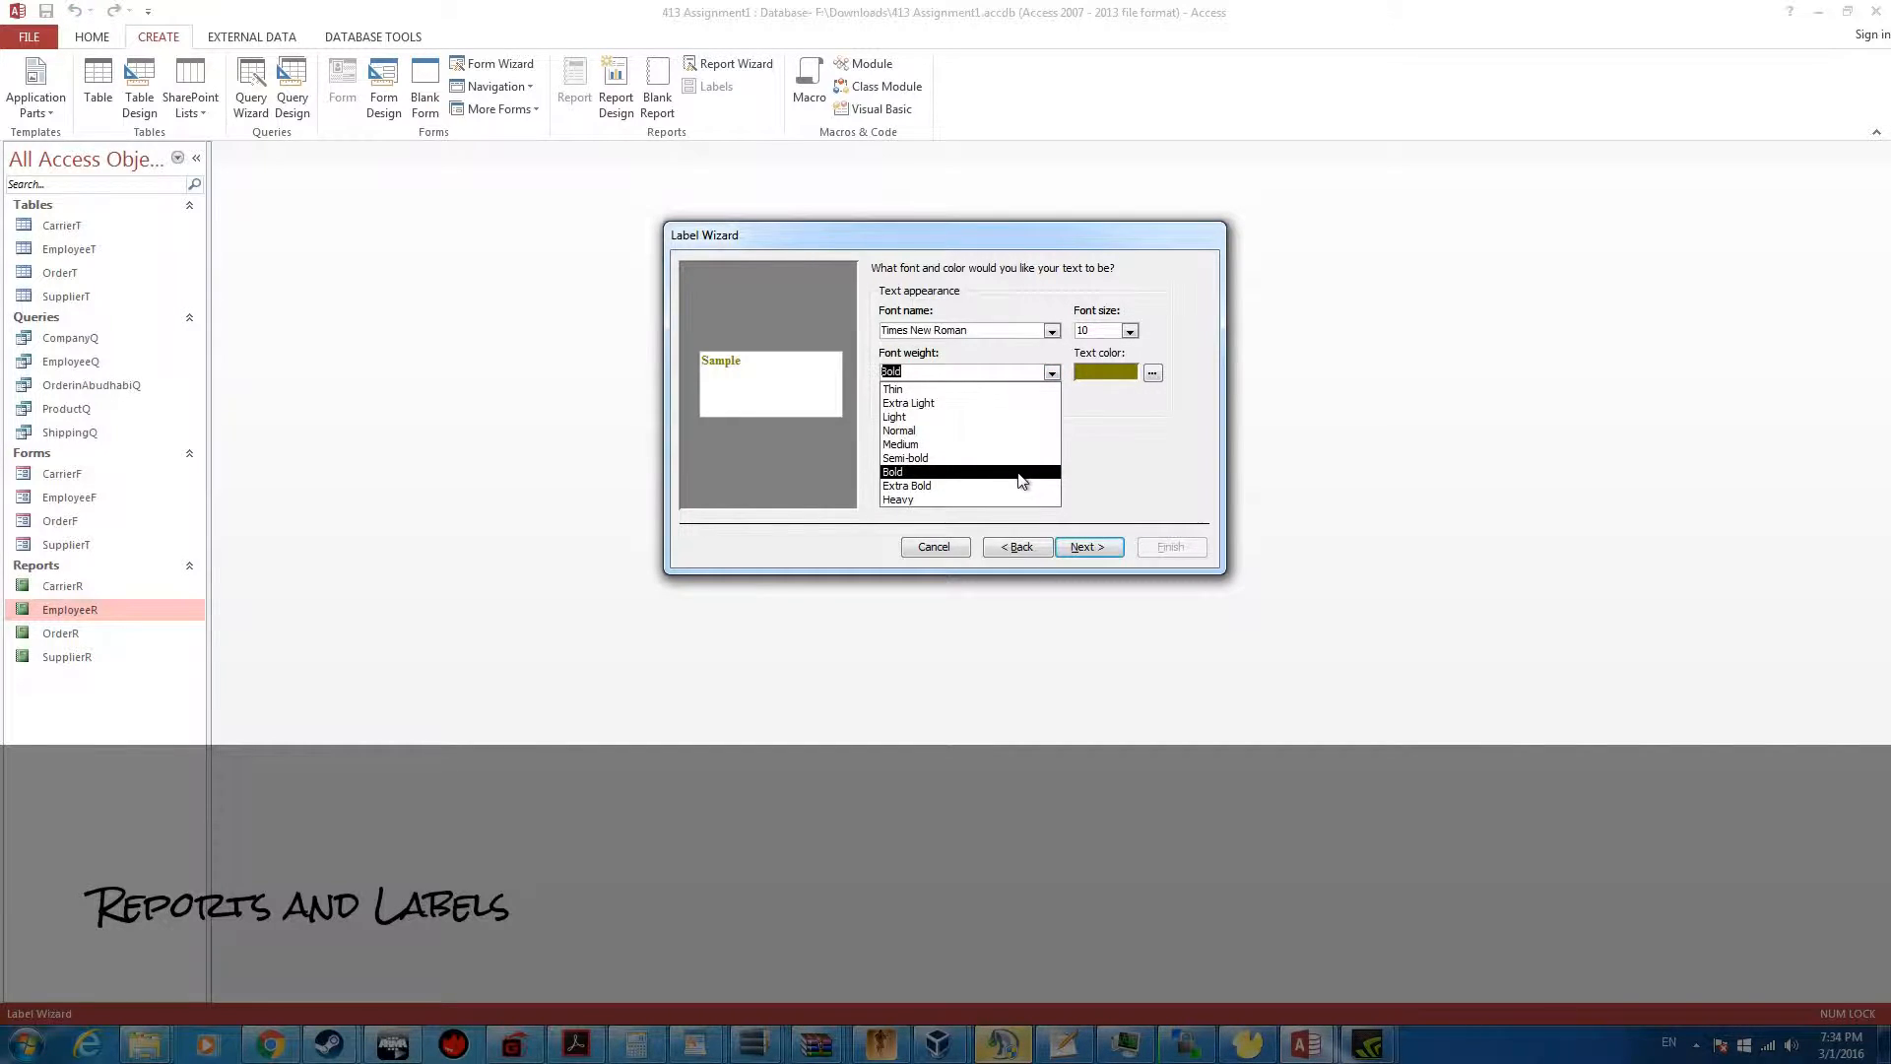
left_click(988, 431)
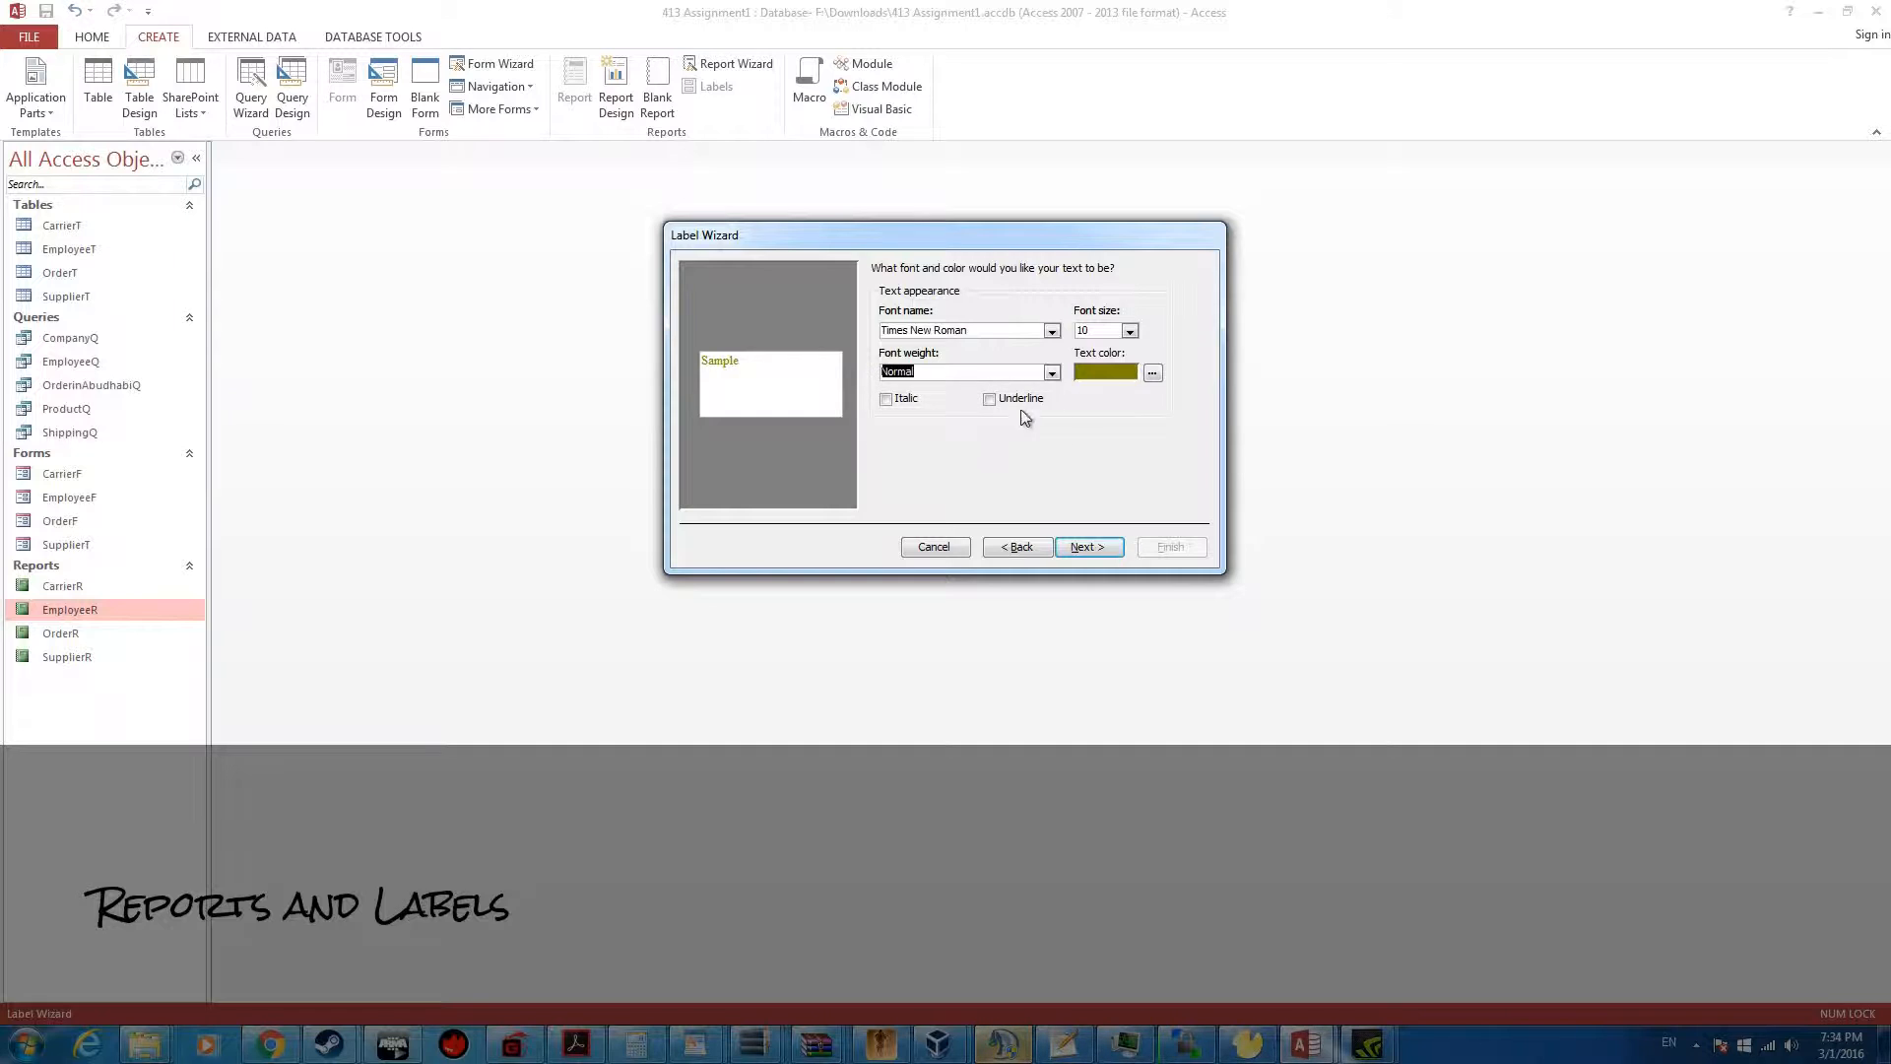
left_click(1150, 373)
left_click(854, 401)
left_click(906, 535)
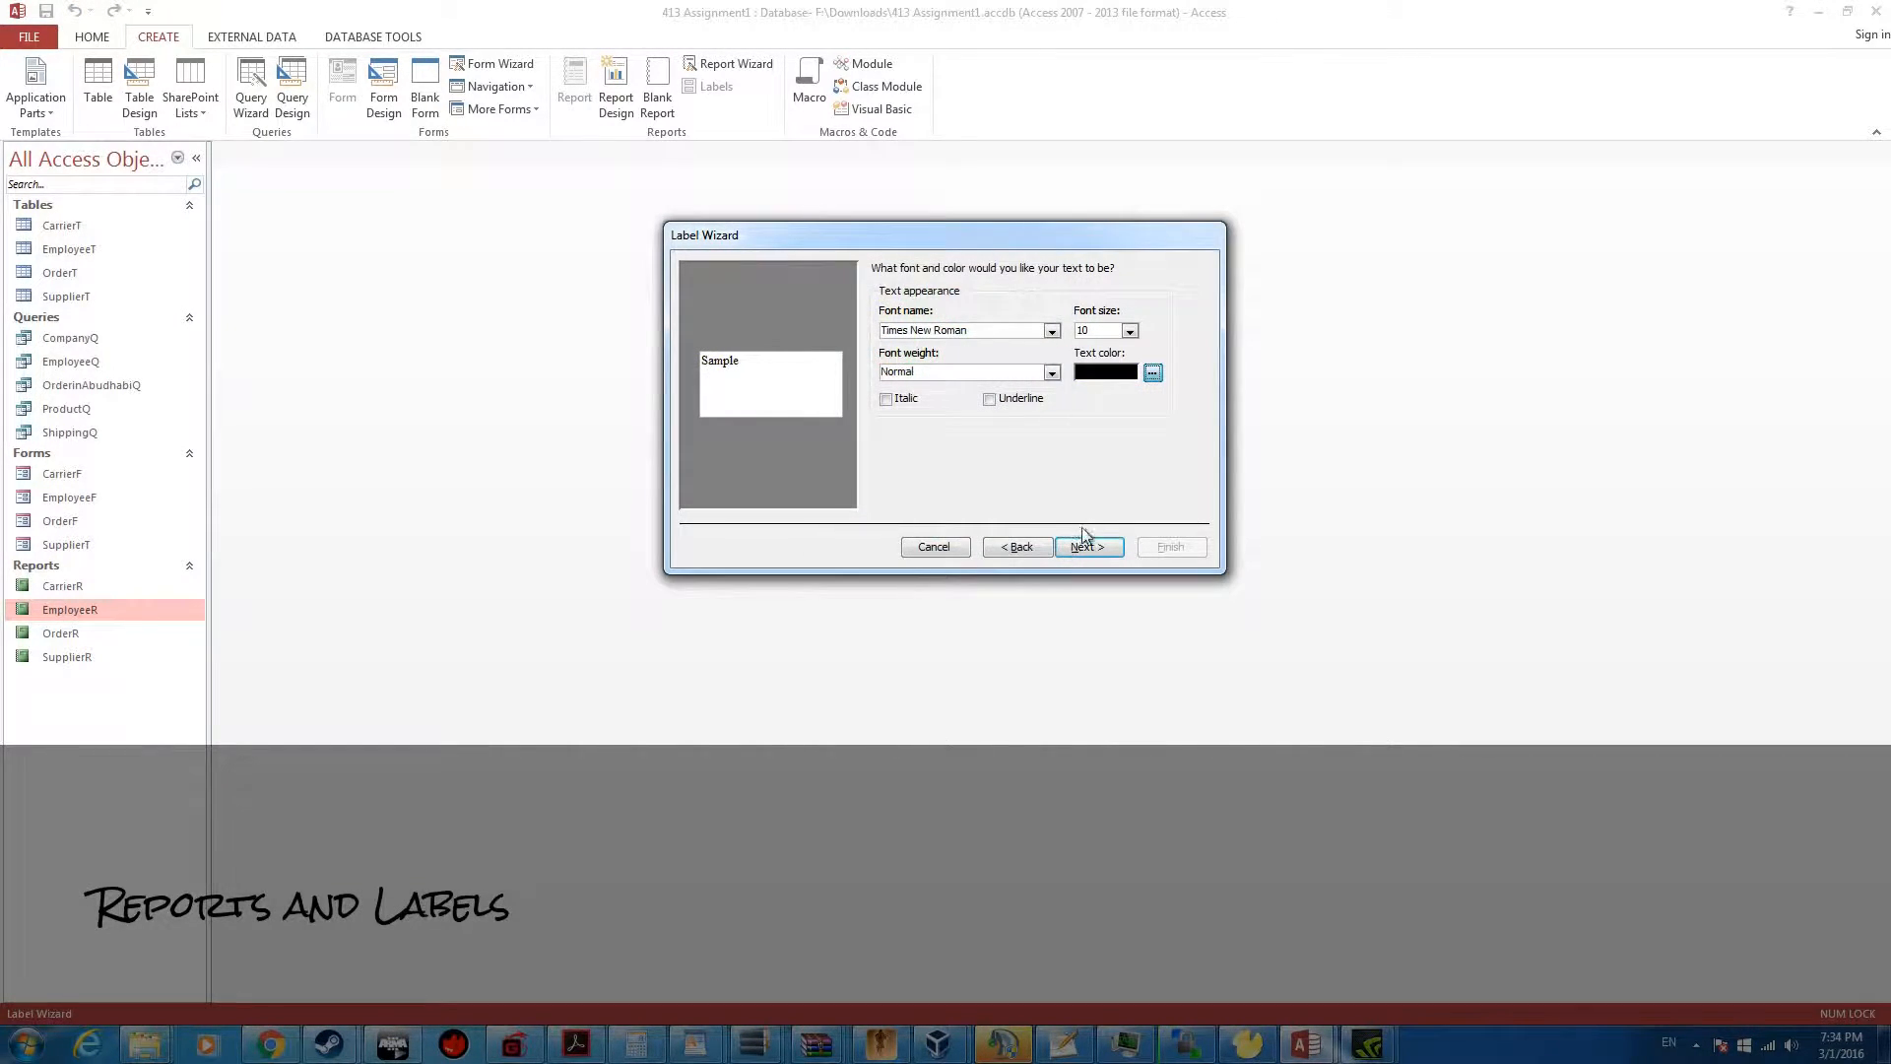
left_click(1088, 546)
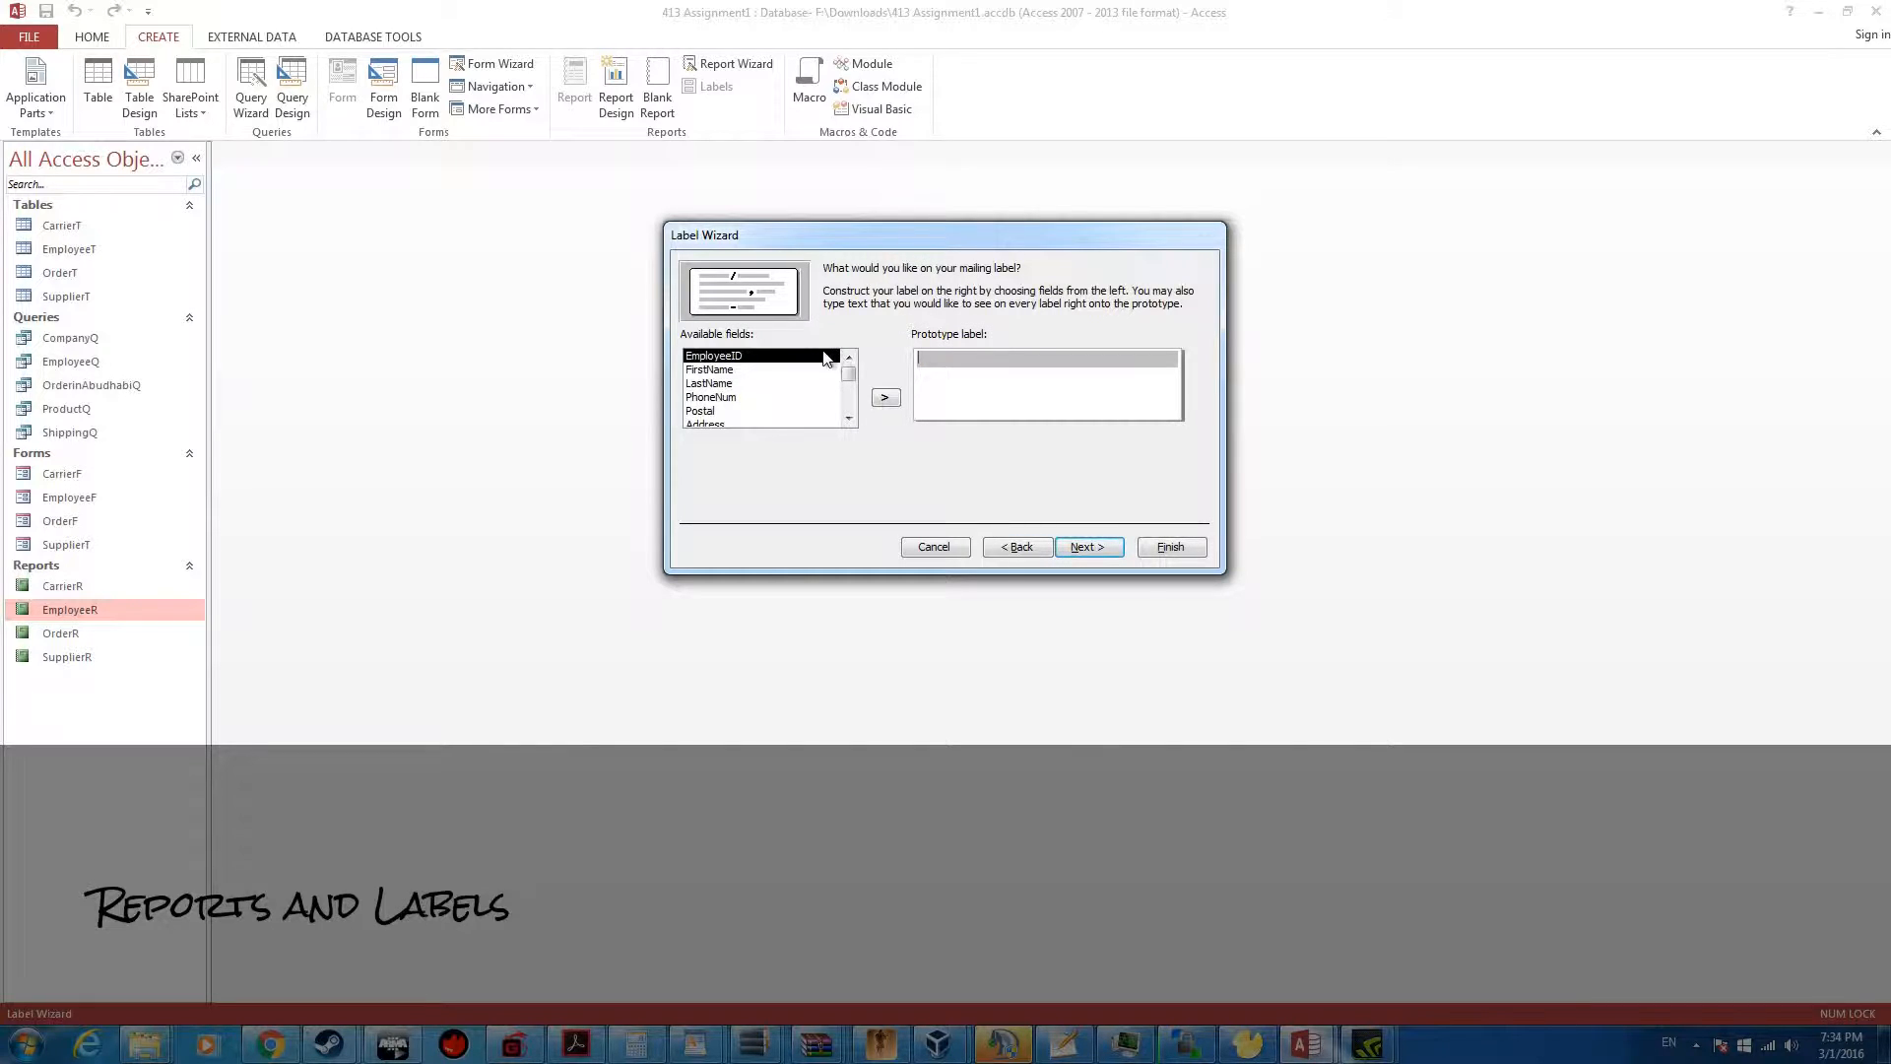
Place EmployeeID on the first line of the prototype label and FirstName and LastName, separated by a space, on the second
left_click(885, 398)
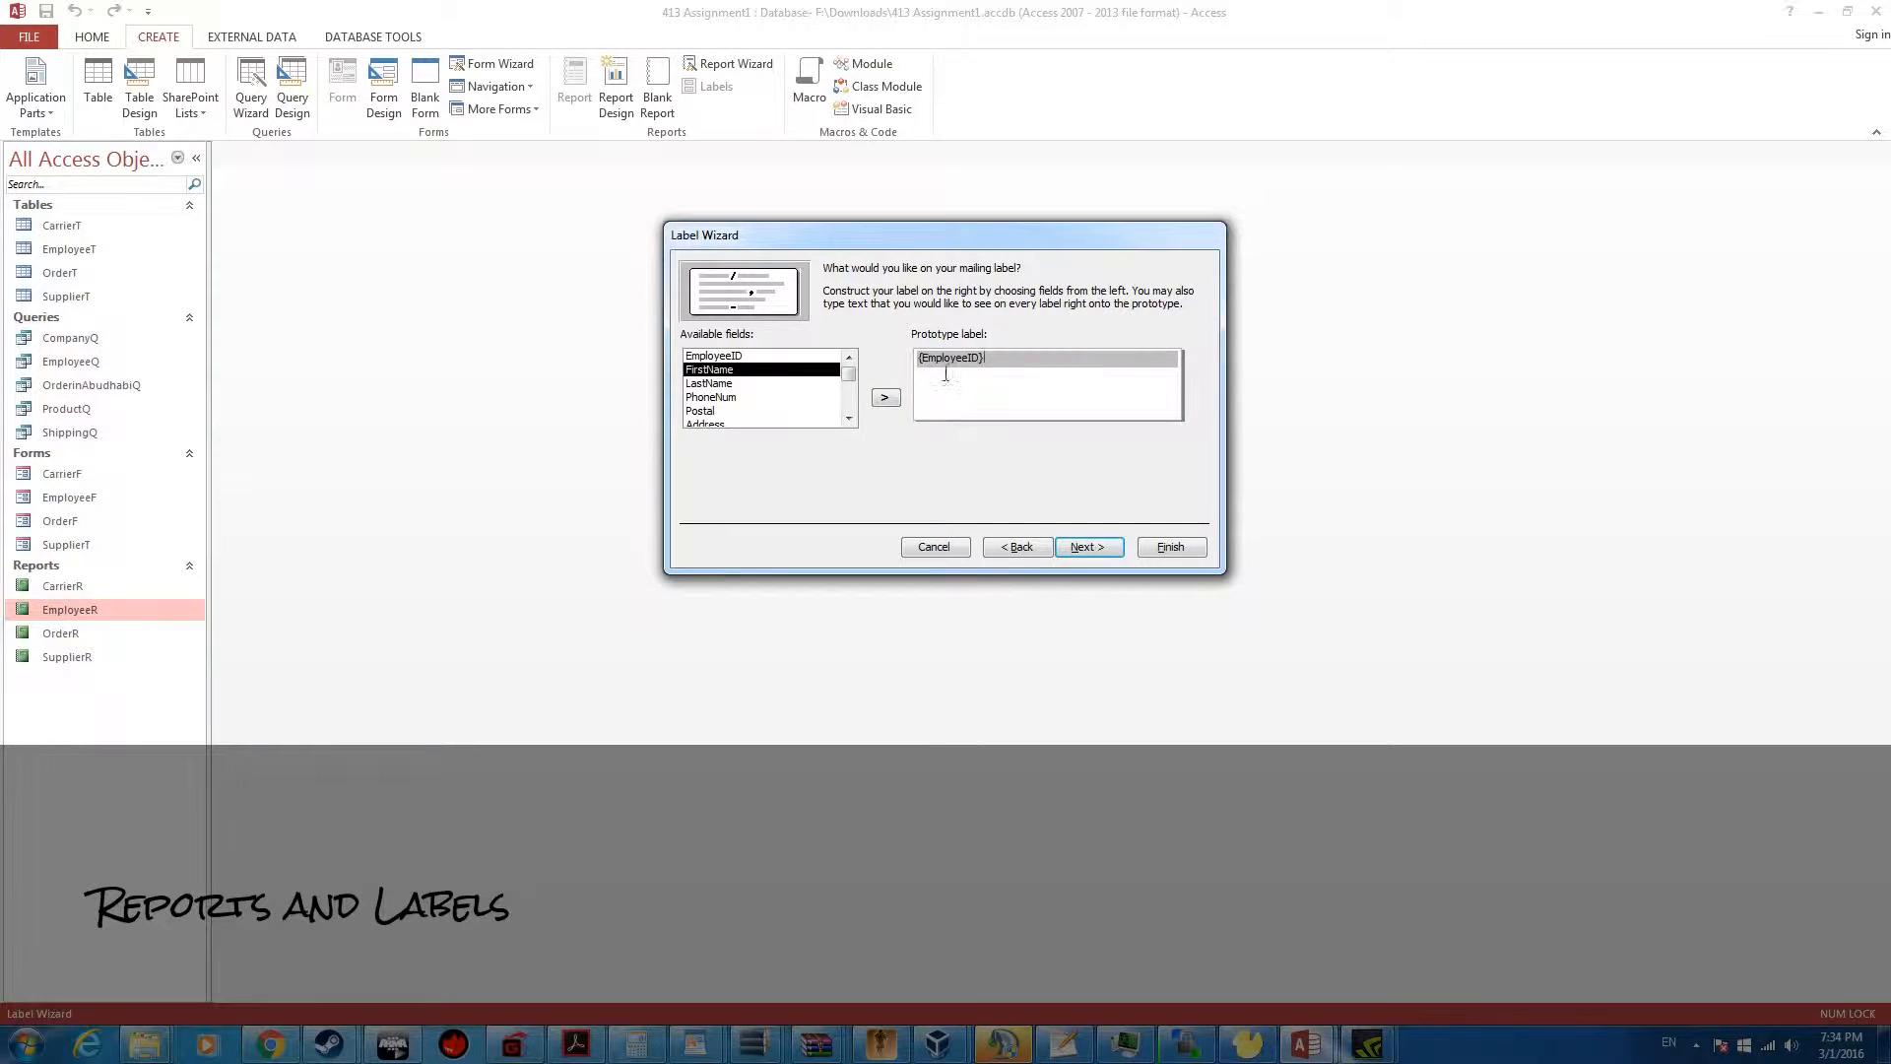
left_click(946, 375)
left_click(885, 399)
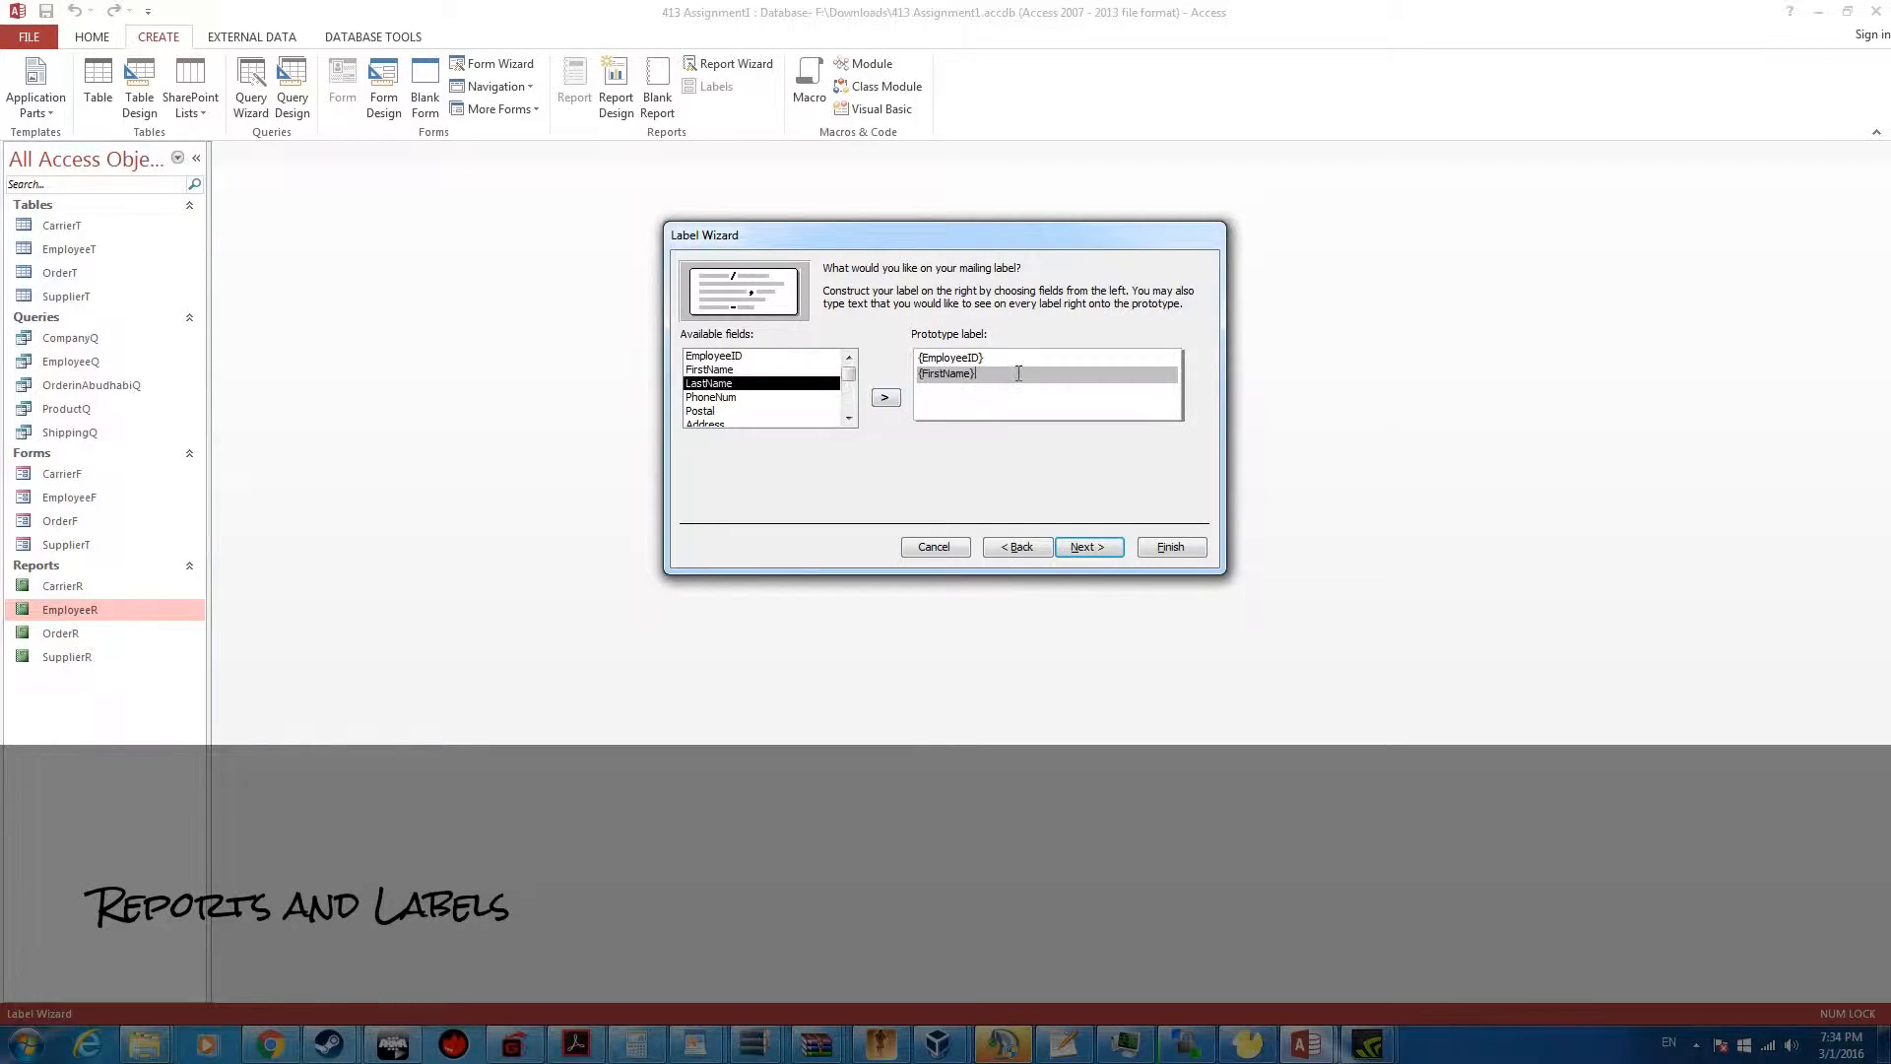
left_click(829, 395)
left_click(789, 385)
left_click(886, 398)
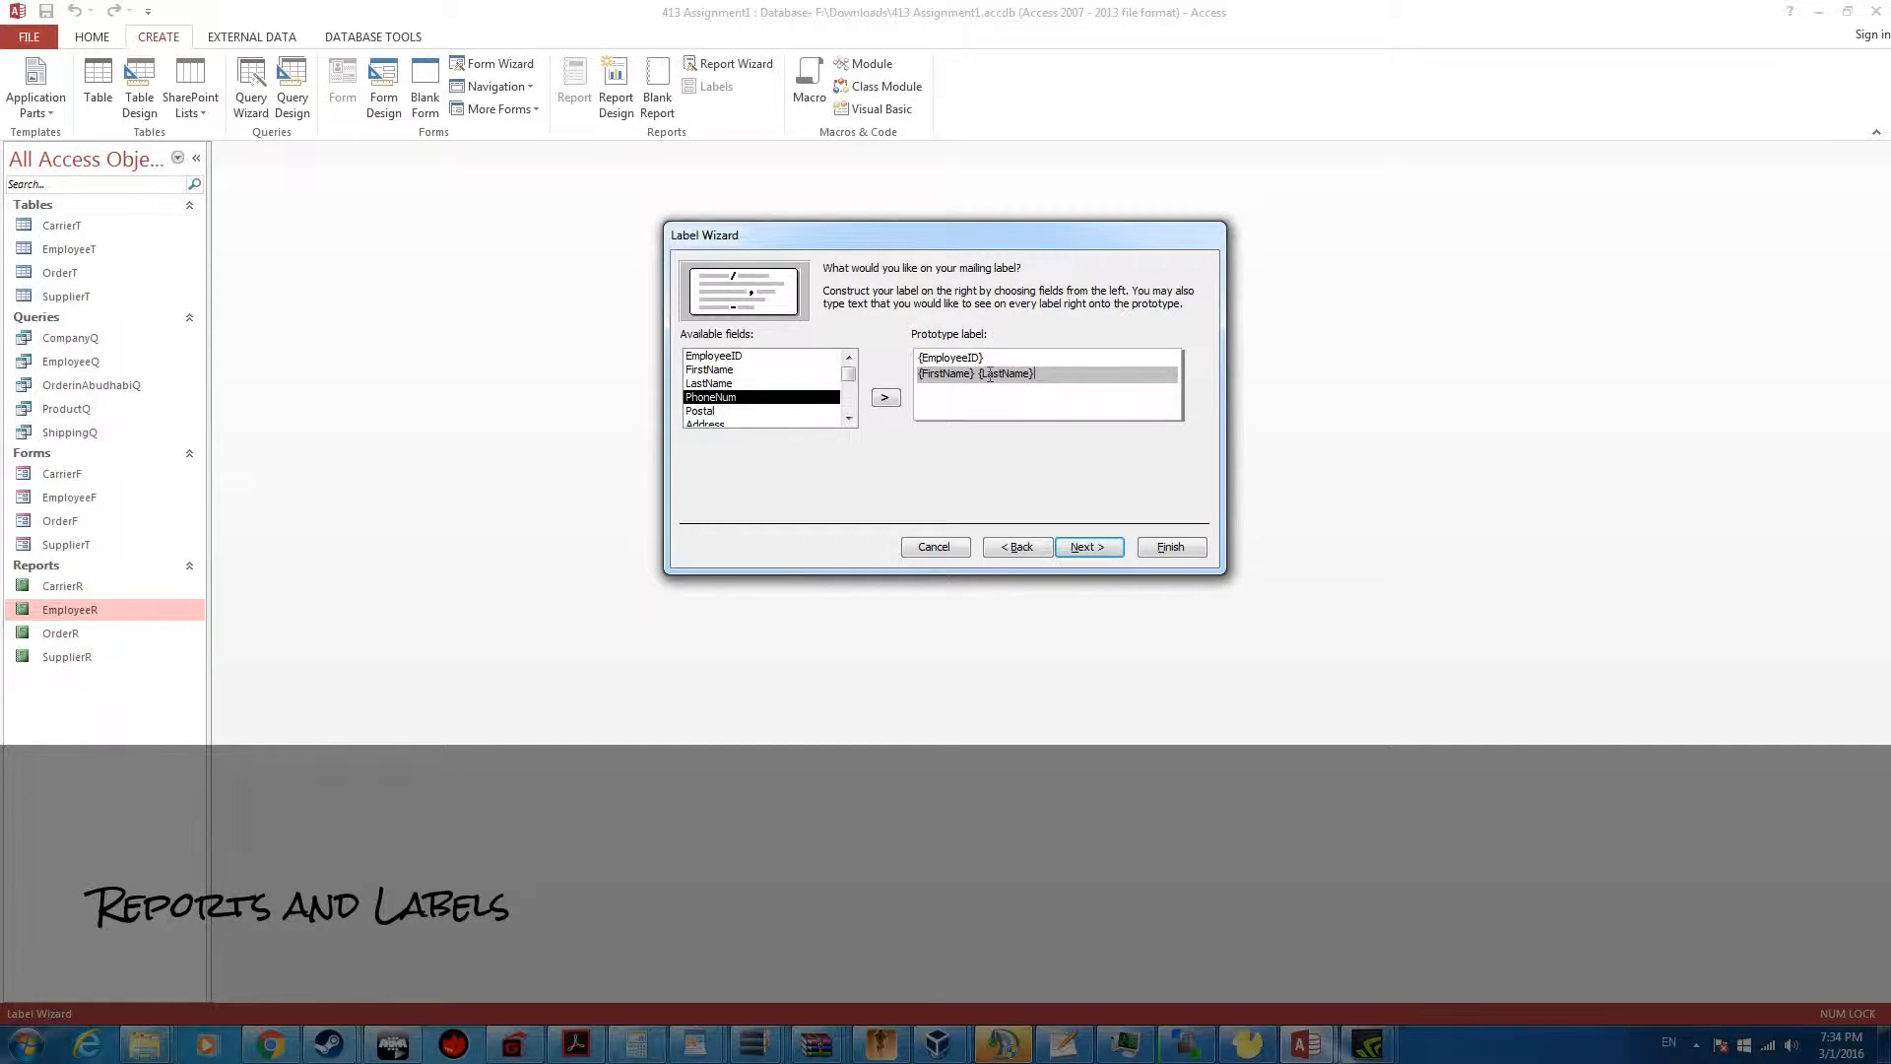
Put PhoneNum and Postal, separated by a space, on the label's third line and Address on the fourth
key("Return")
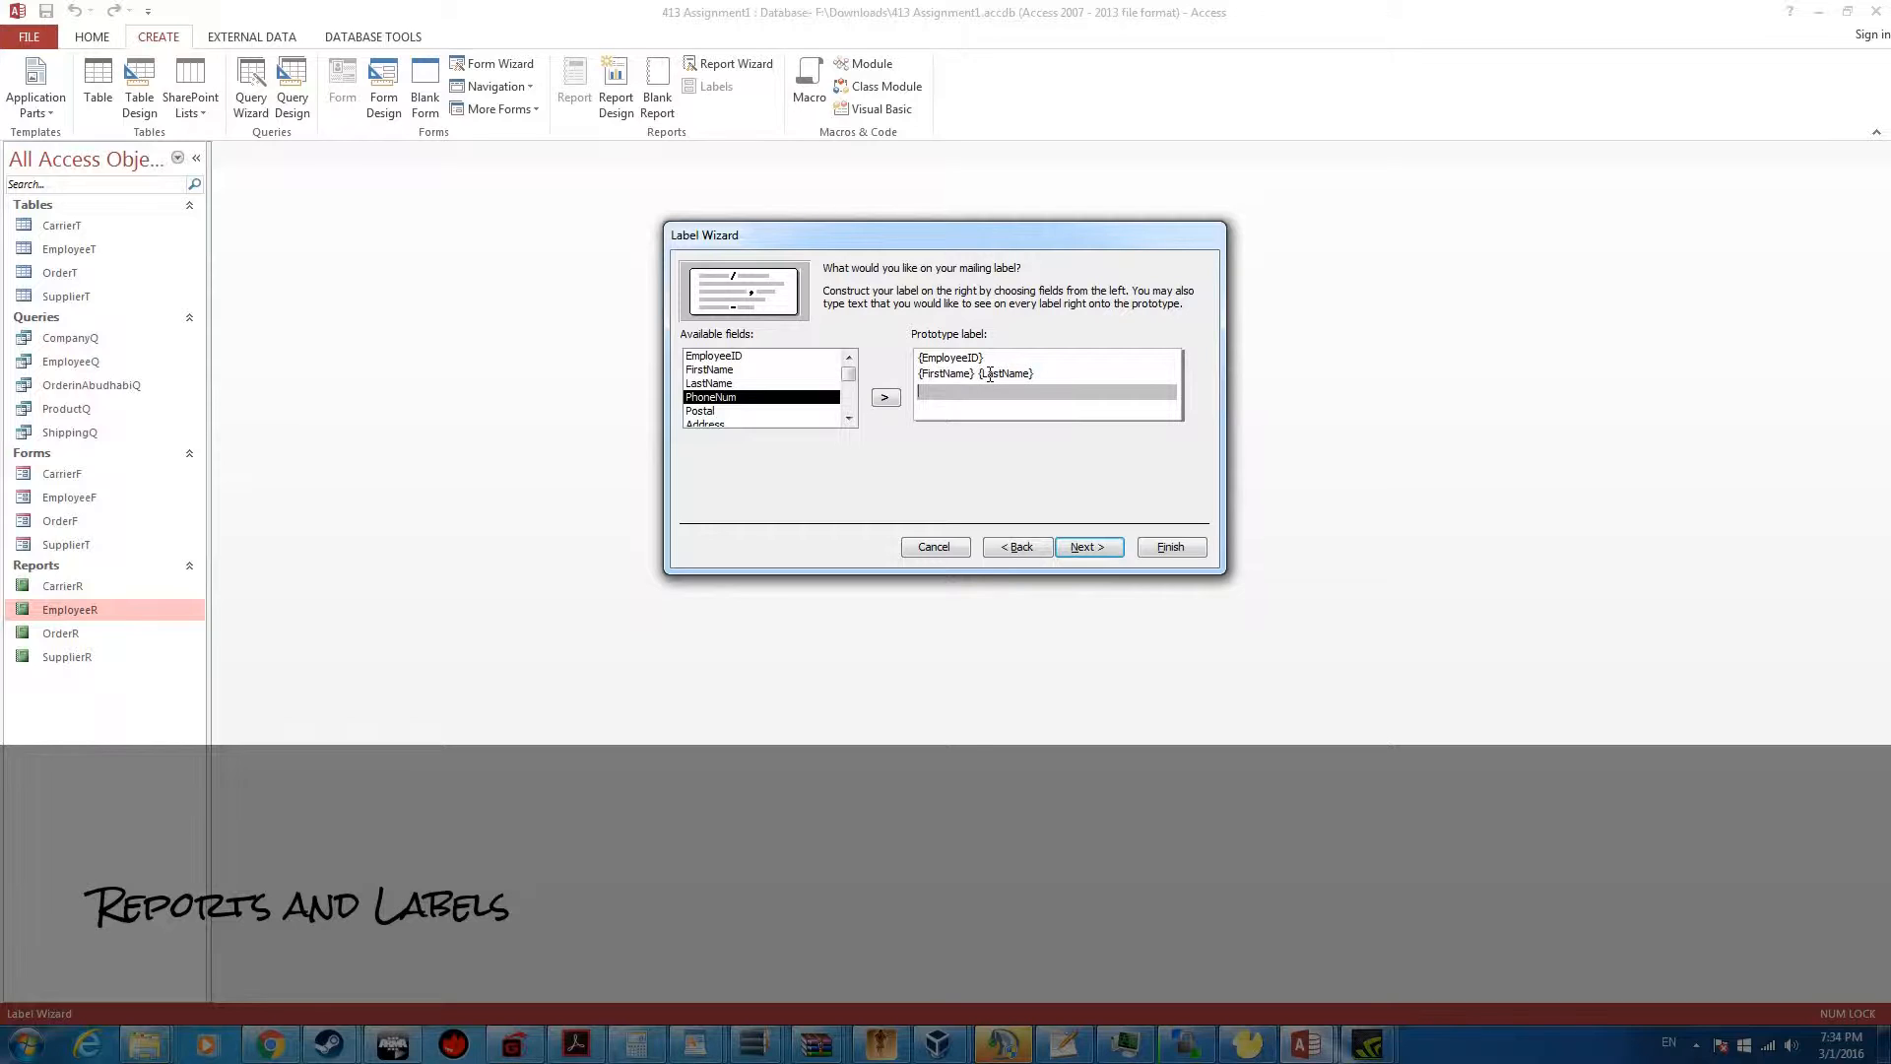
left_click(885, 397)
scroll(849, 376, "down", 1)
scroll(852, 379, "down", 1)
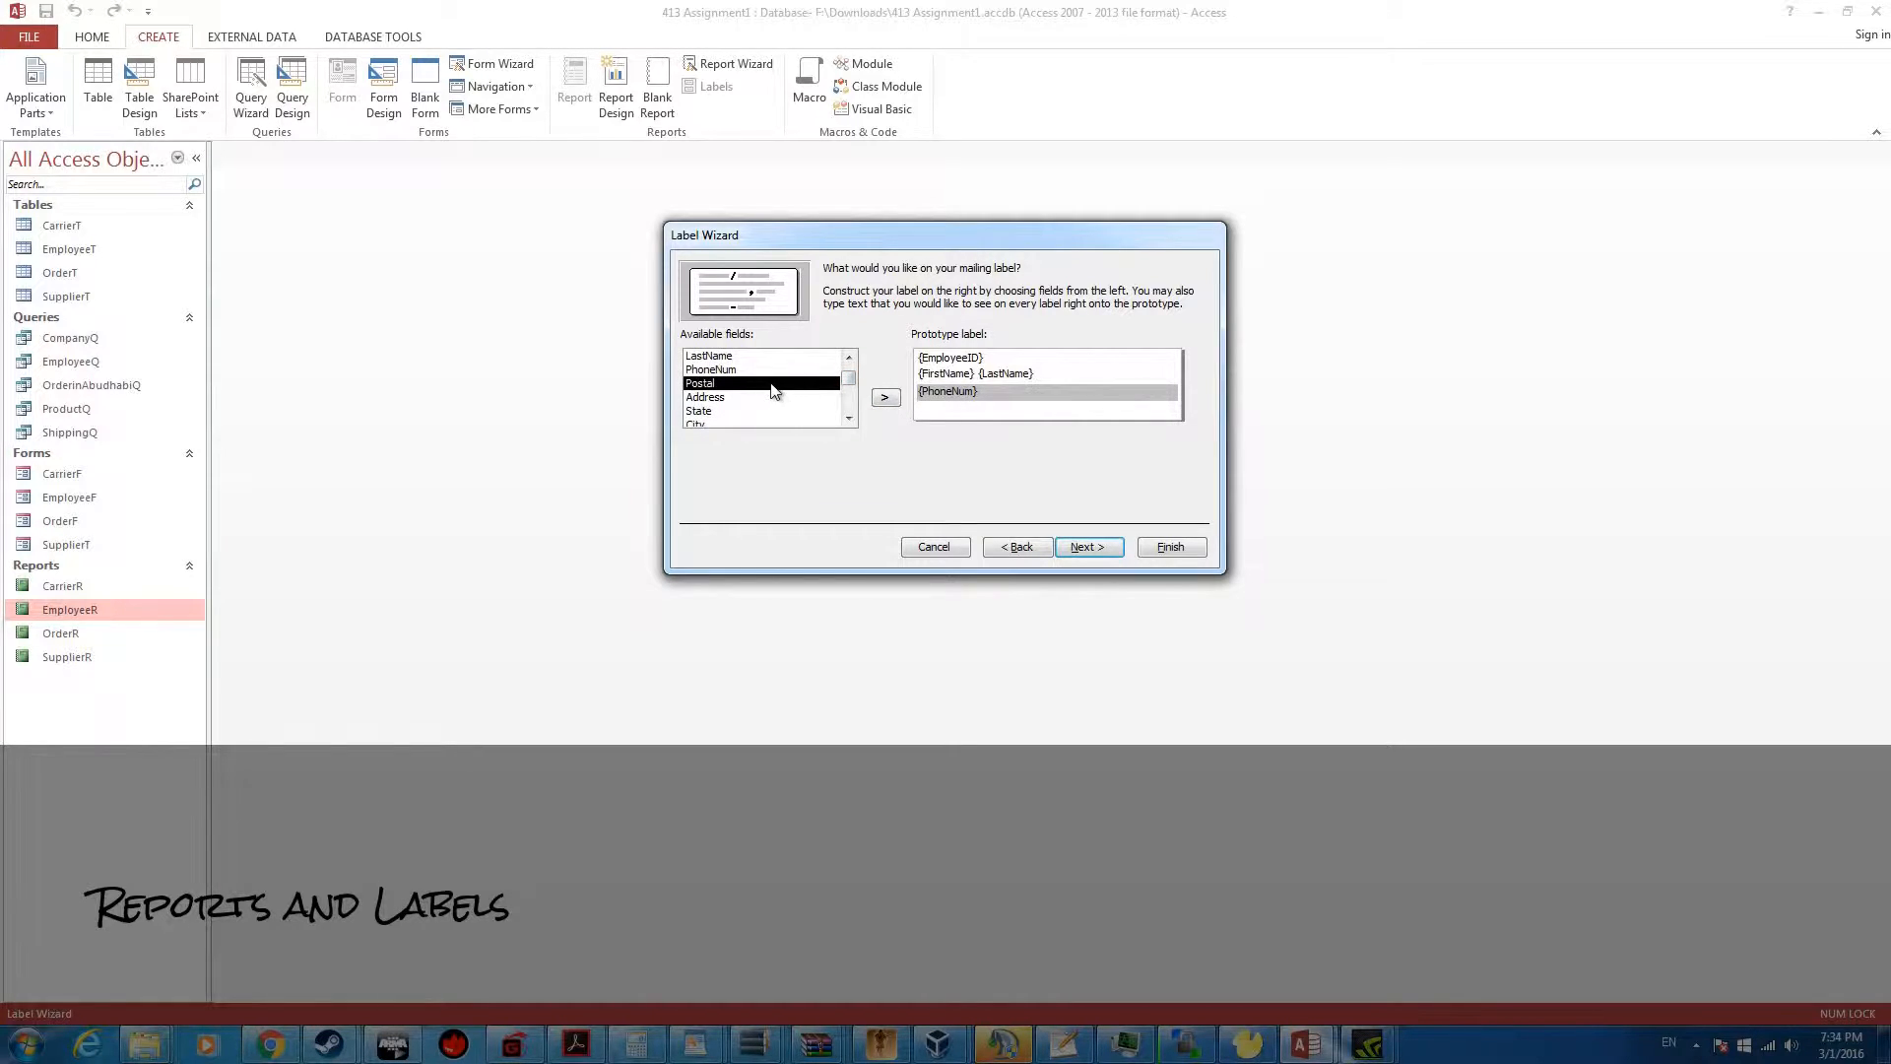
left_click(885, 397)
left_click(959, 404)
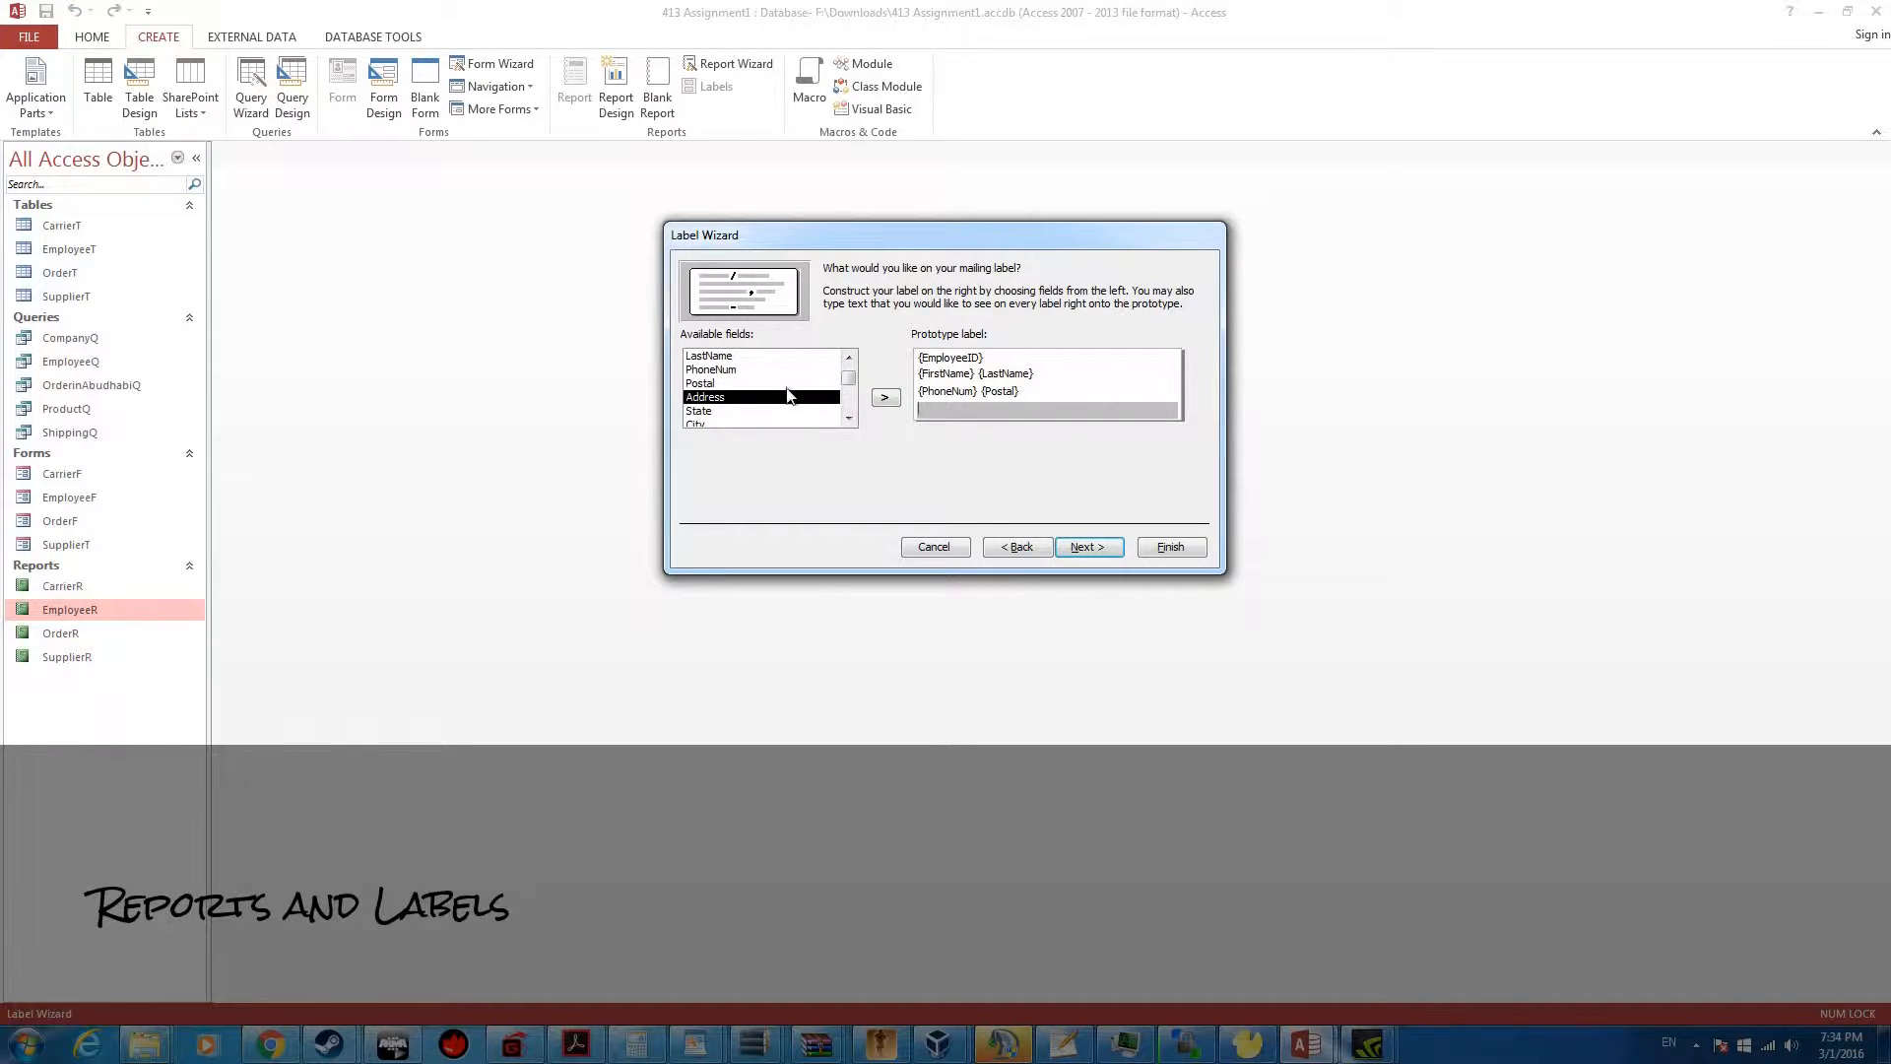
left_click(884, 397)
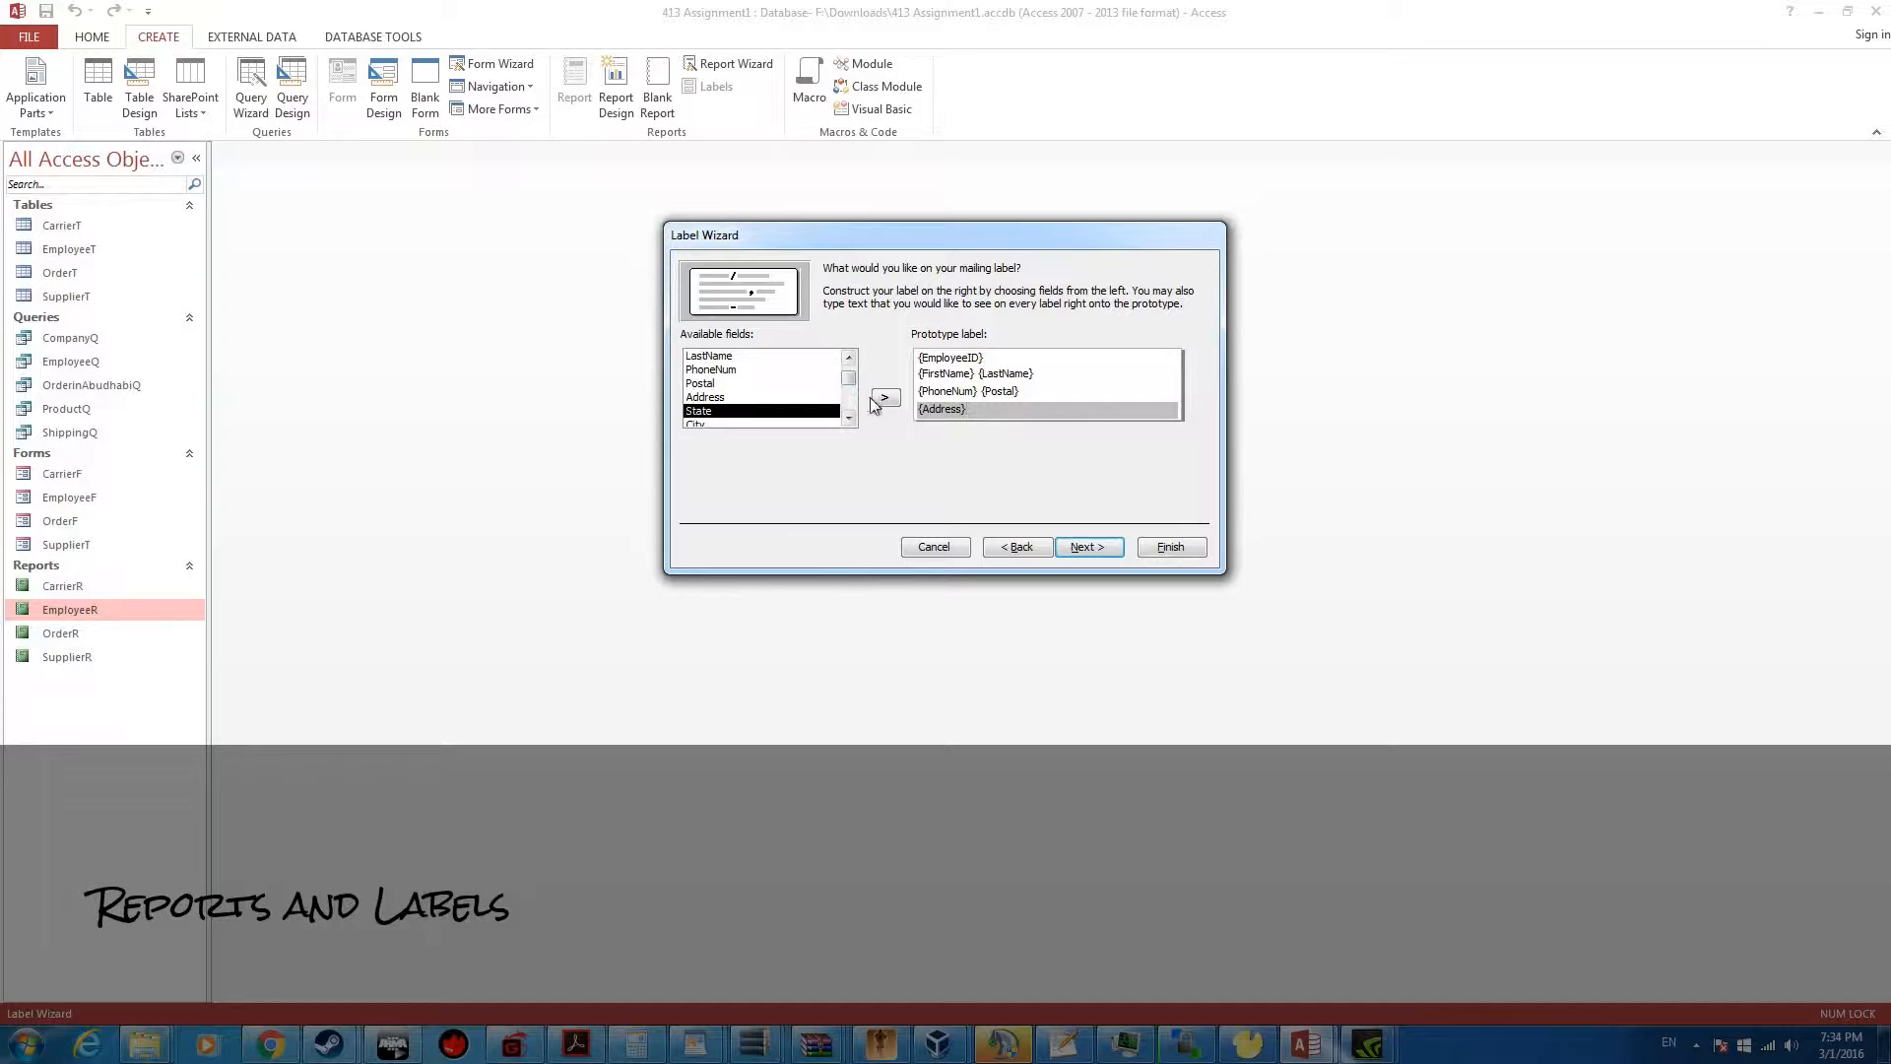
left_click_drag(851, 379, 851, 385)
left_click(809, 397)
left_click(887, 399)
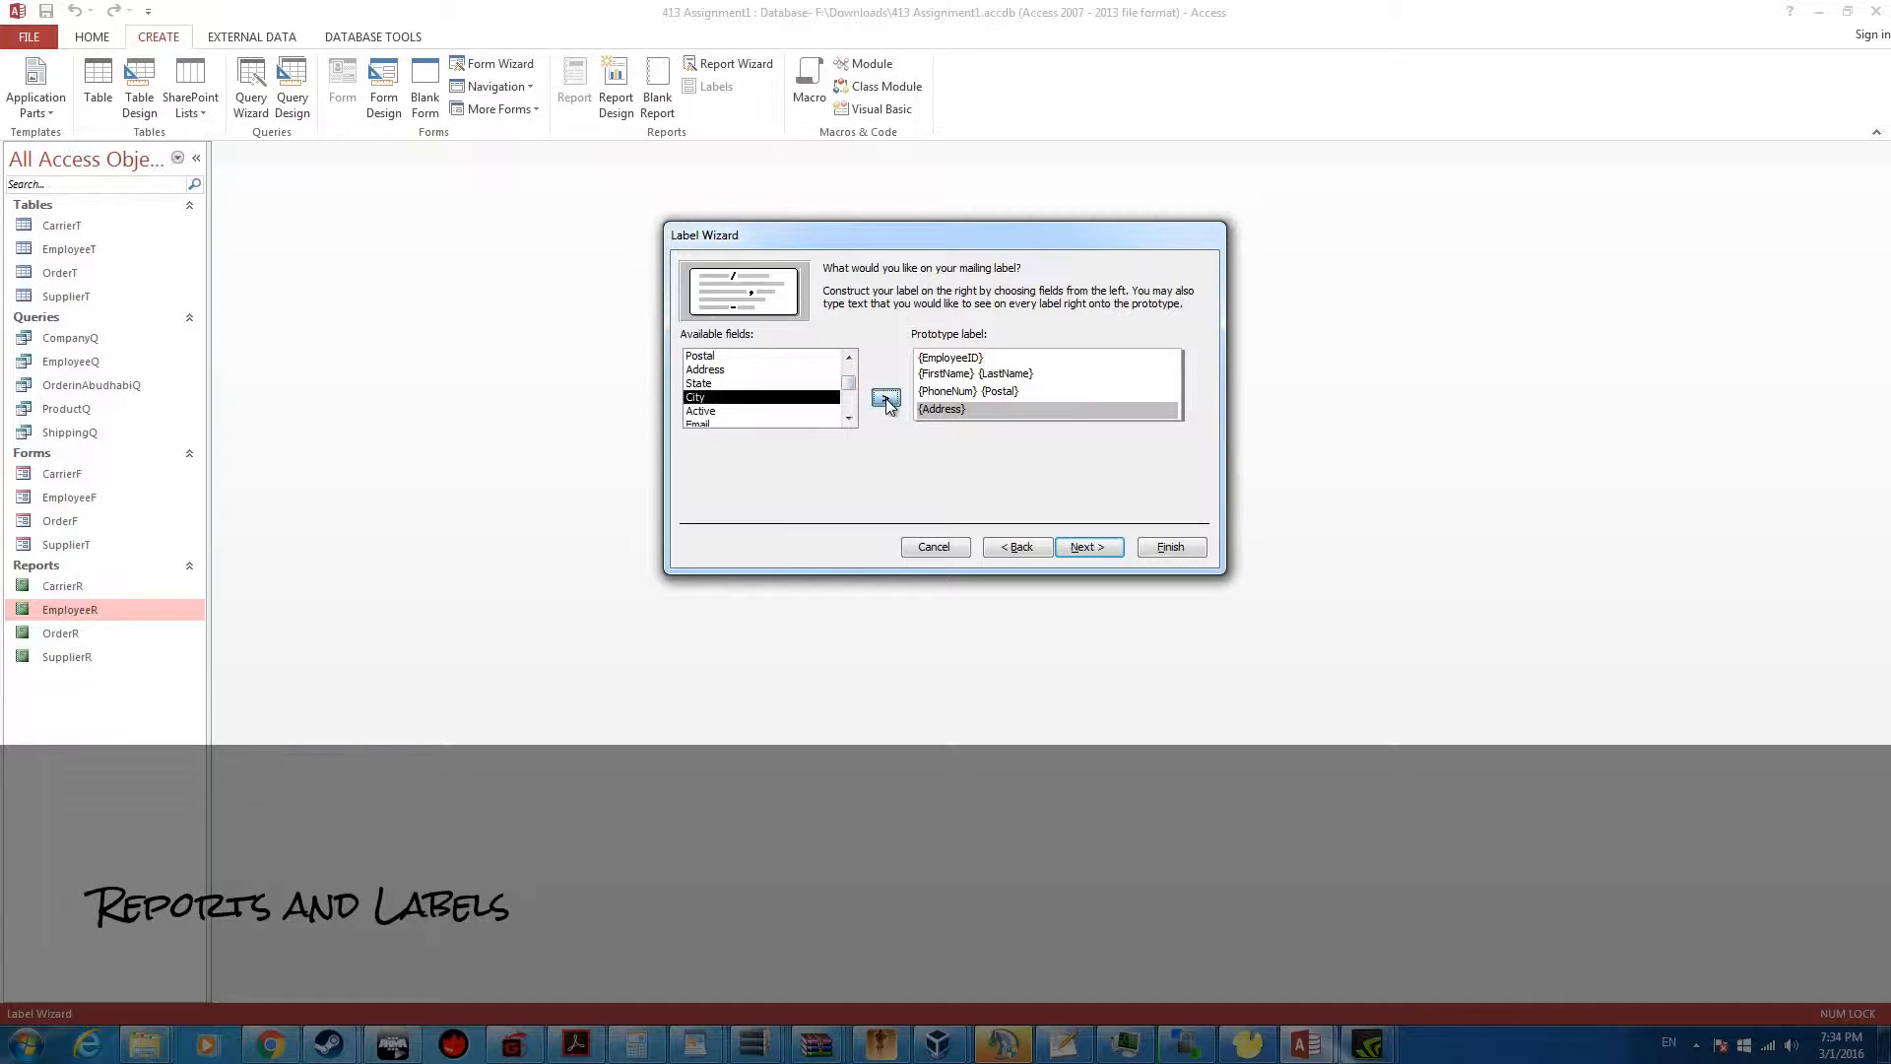
double_click(971, 411)
key("BackSpace")
key("BackSpace")
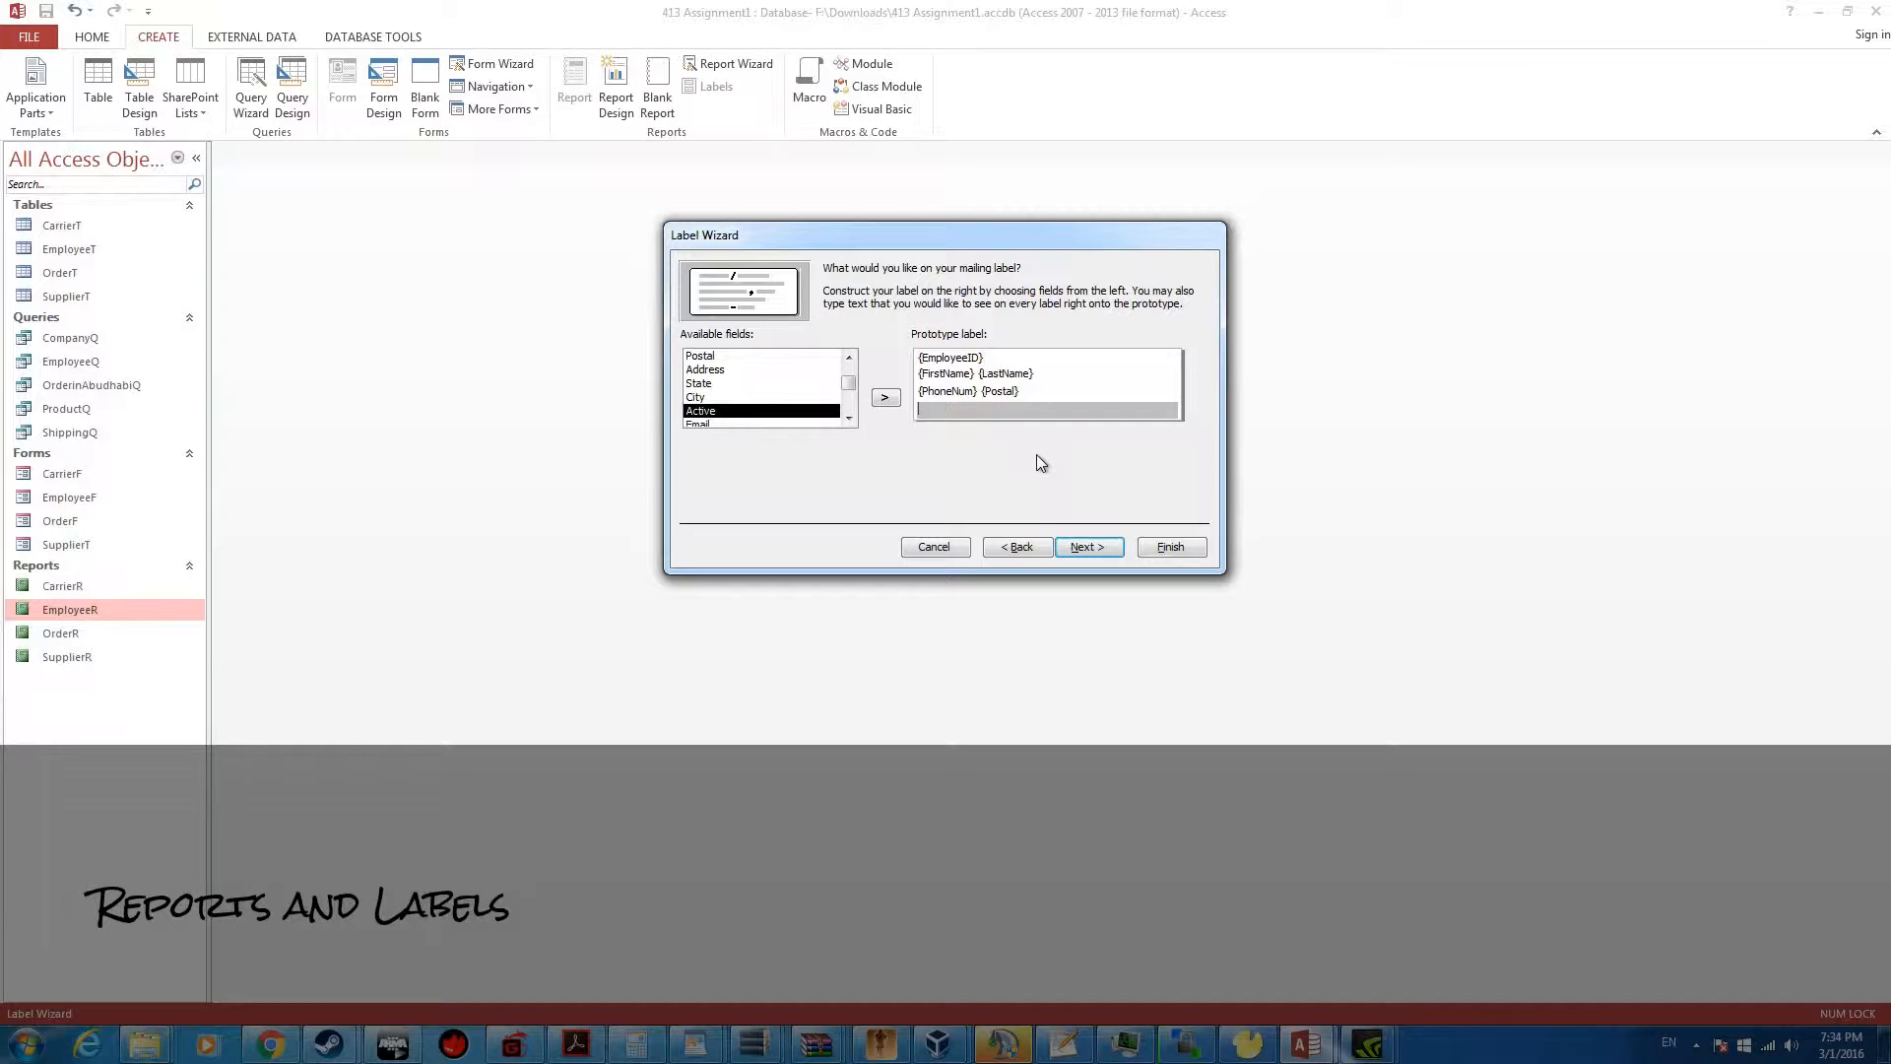
left_click(747, 370)
left_click(885, 398)
Add State and City after Address on the label's fourth line and continue to the sorting options
left_click(705, 400)
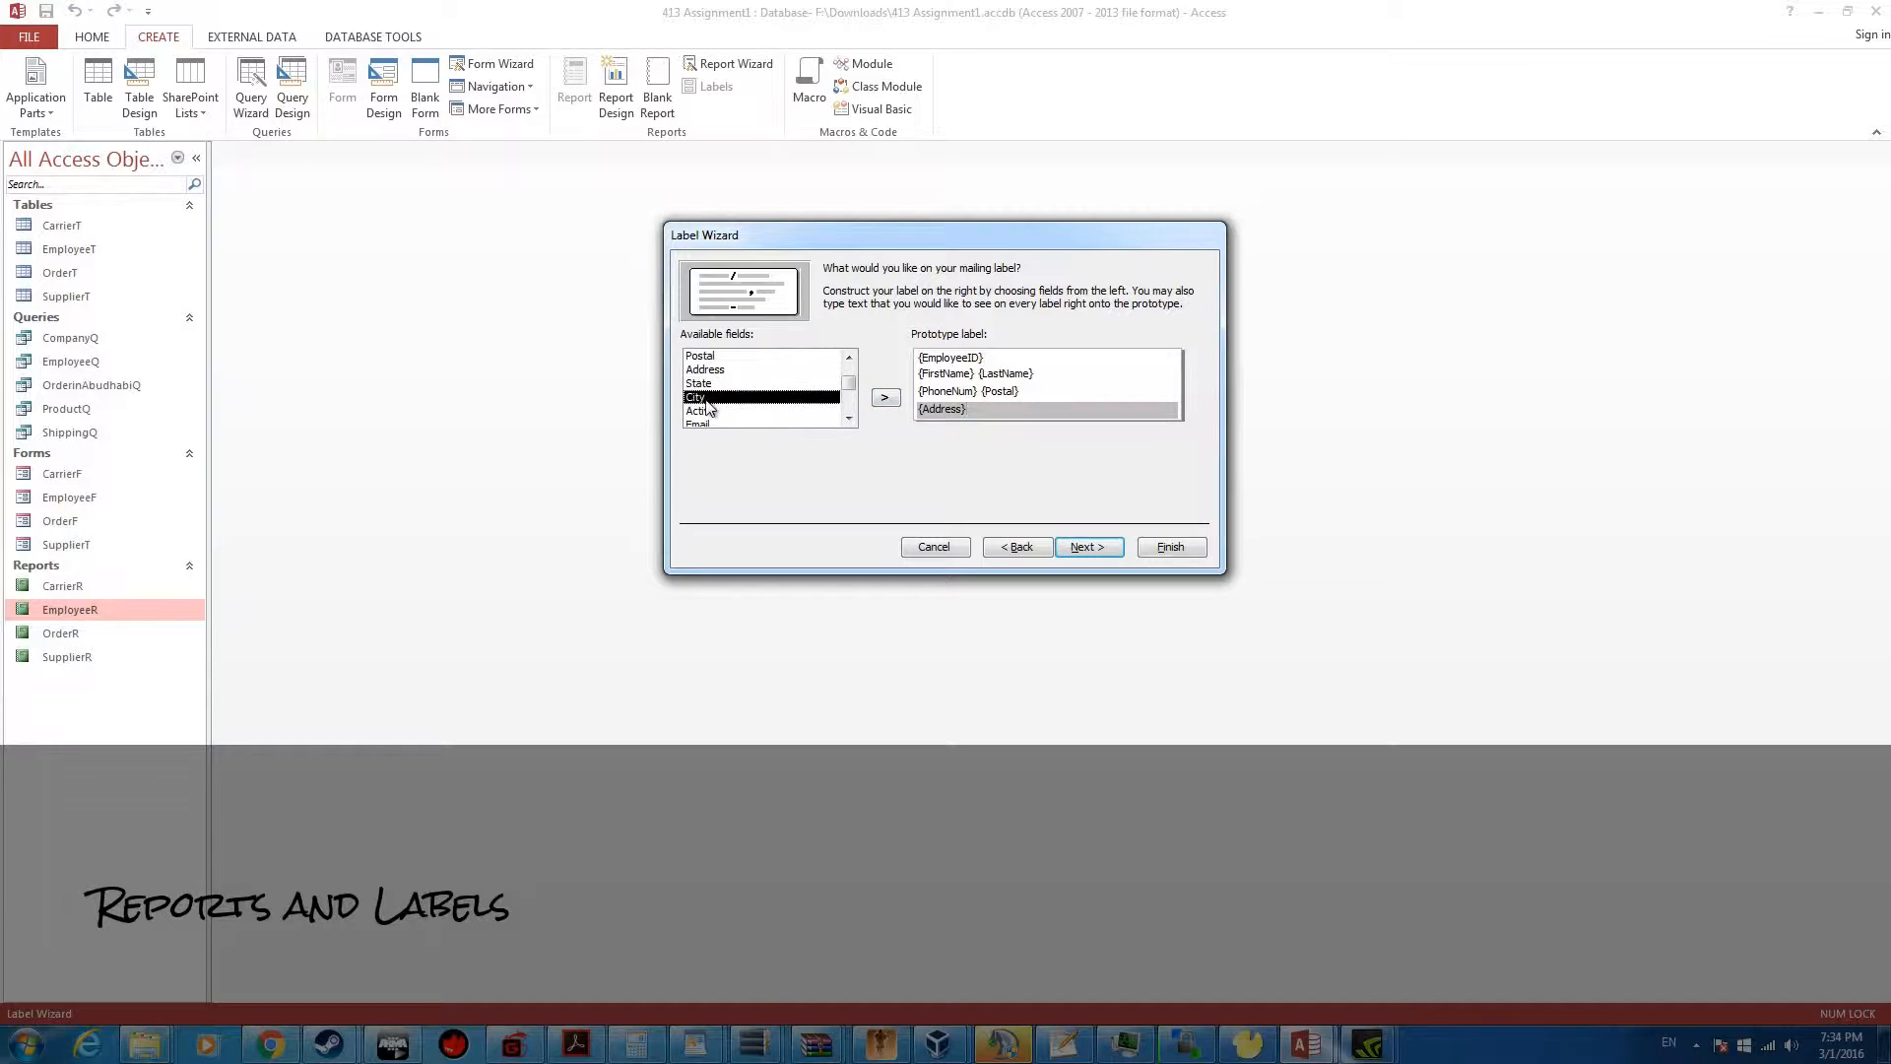
left_click(745, 385)
left_click(884, 398)
left_click(885, 398)
left_click(1084, 550)
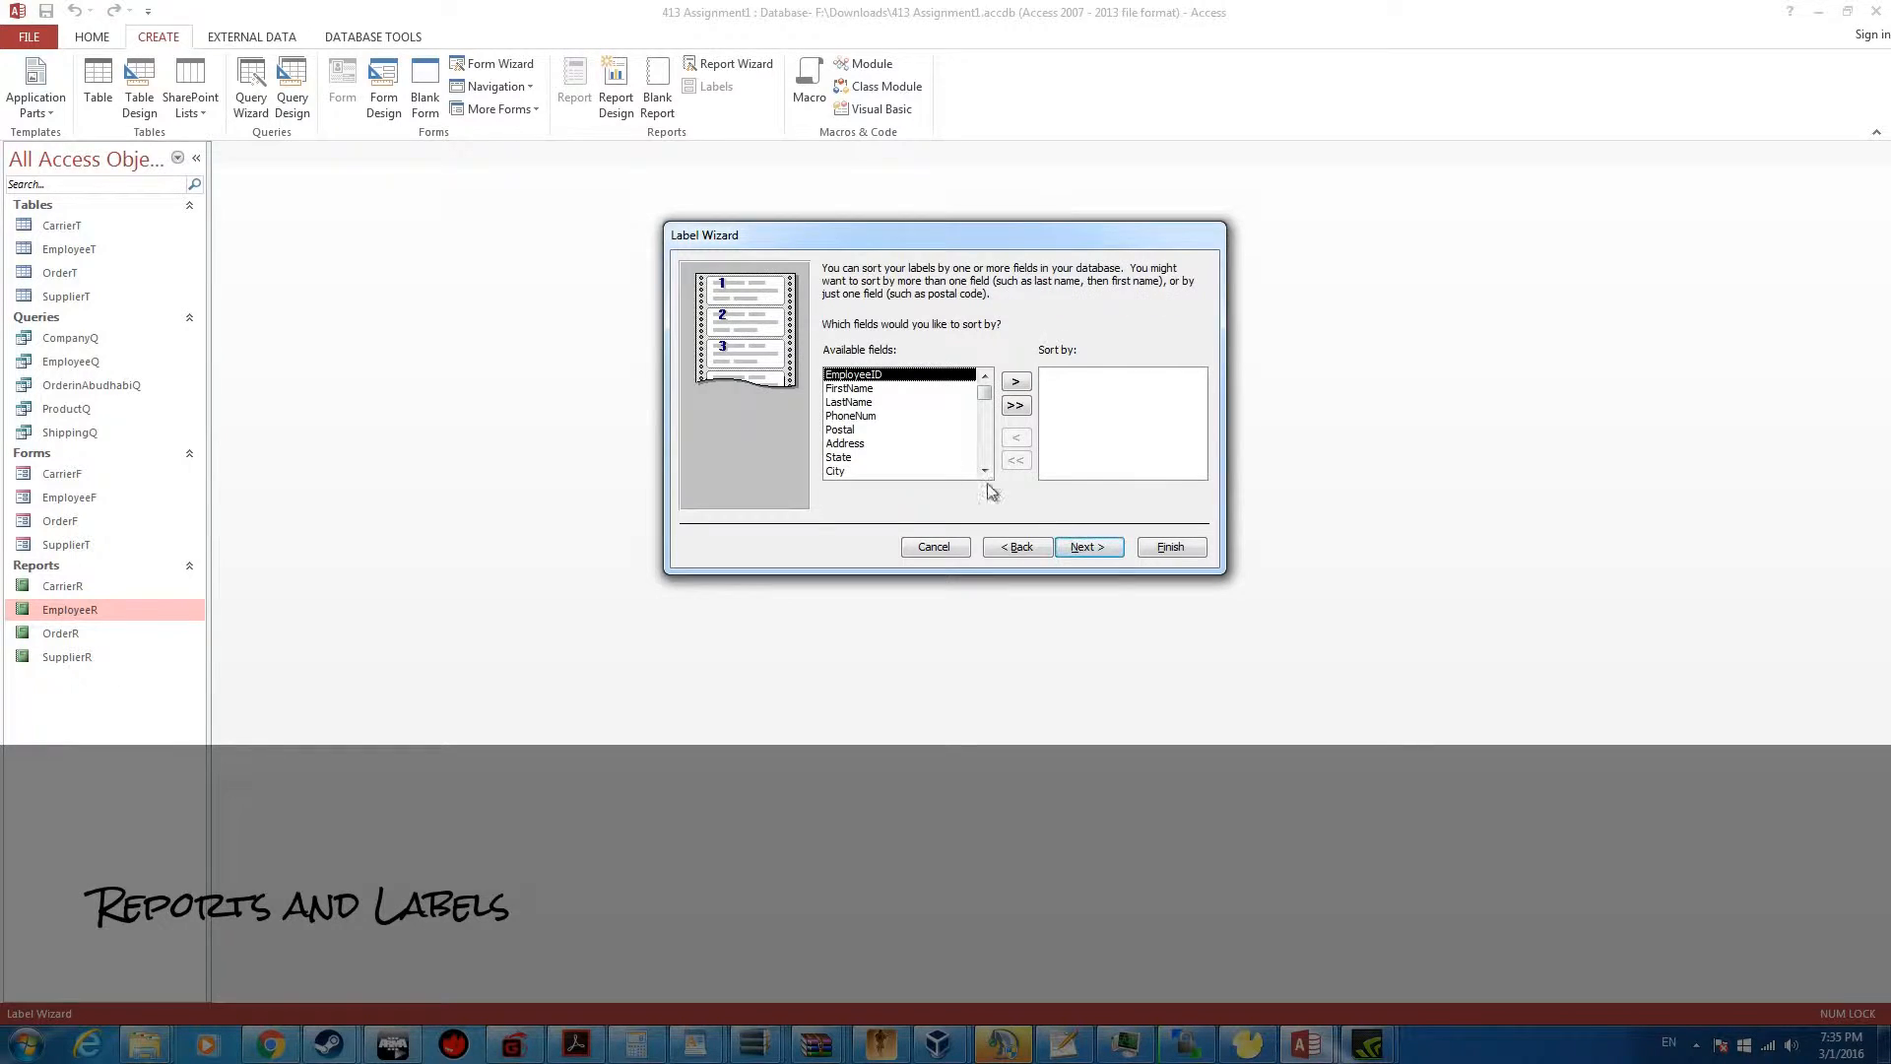
Sort the labels by FirstName and LastName and continue to the report naming page
left_click(930, 388)
left_click(1015, 381)
left_click(1015, 381)
left_click(1088, 547)
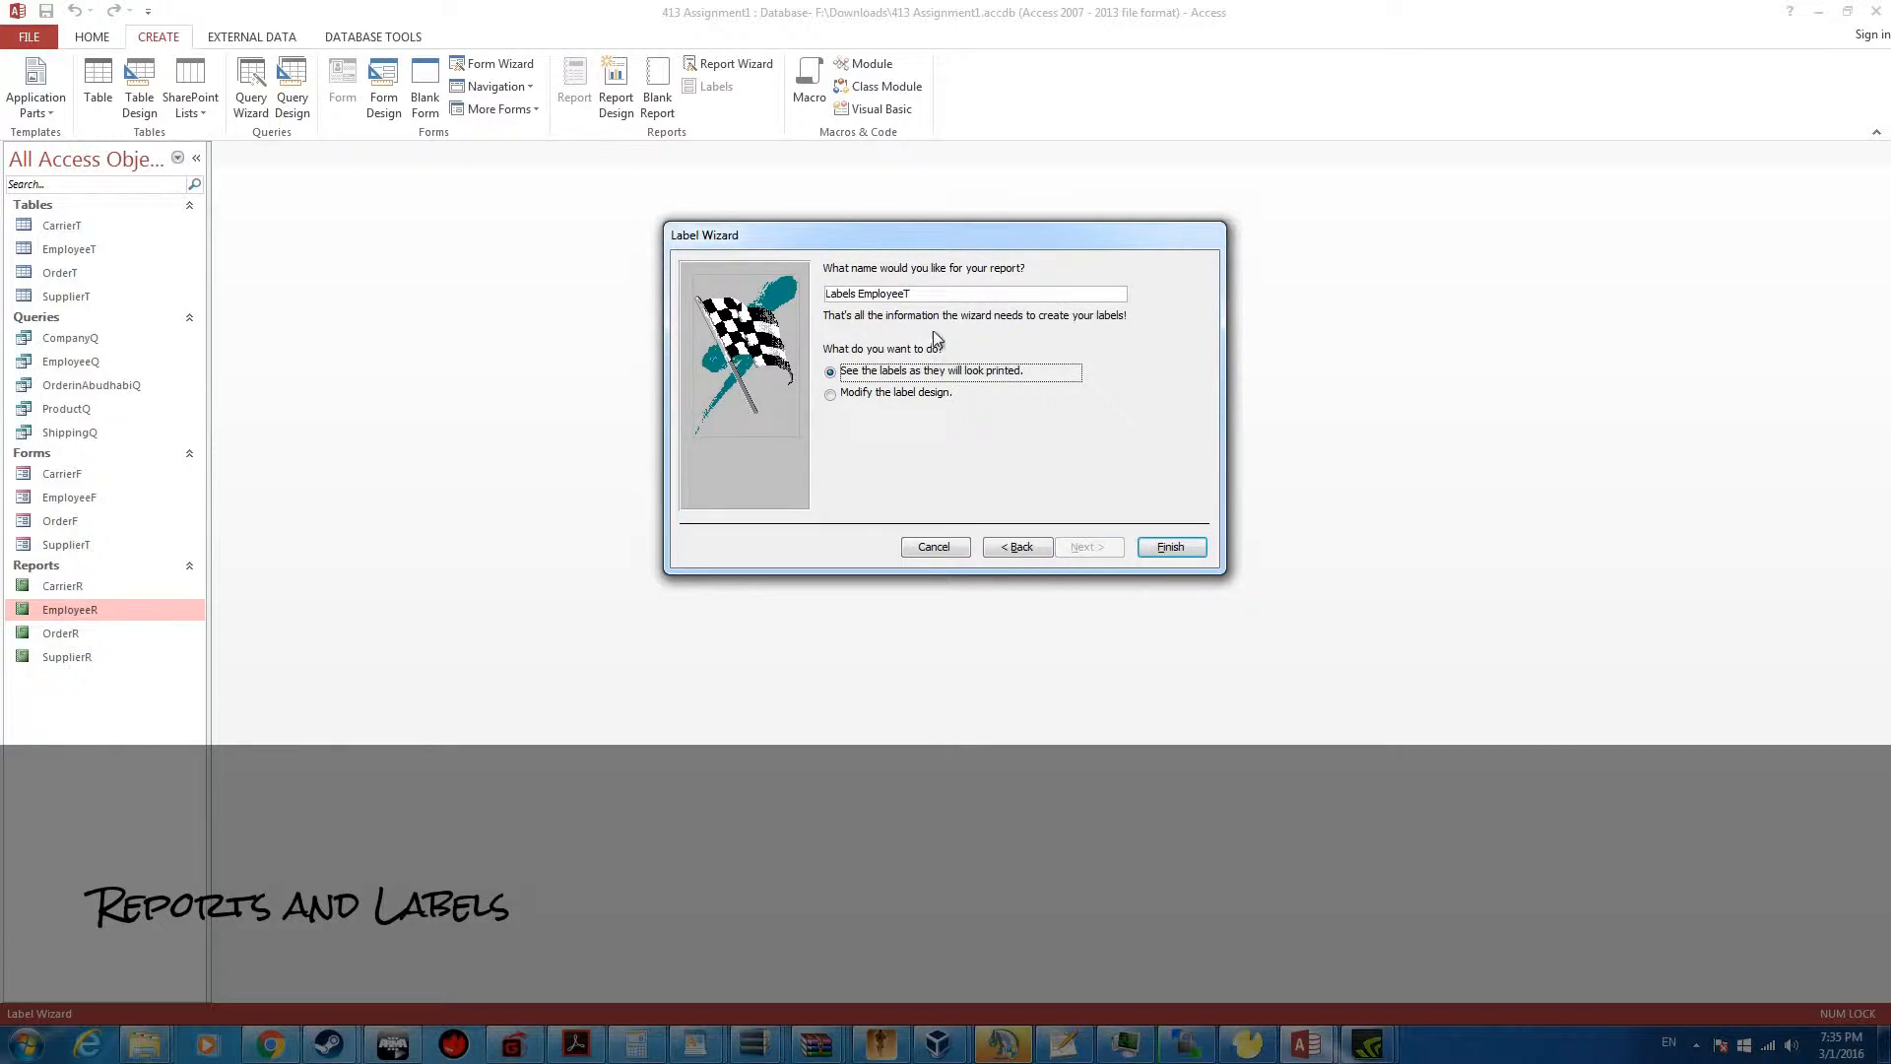
Name the label report EmployeeL and finish the wizard, opening the labels in print preview
left_click_drag(906, 295, 825, 295)
type("Em")
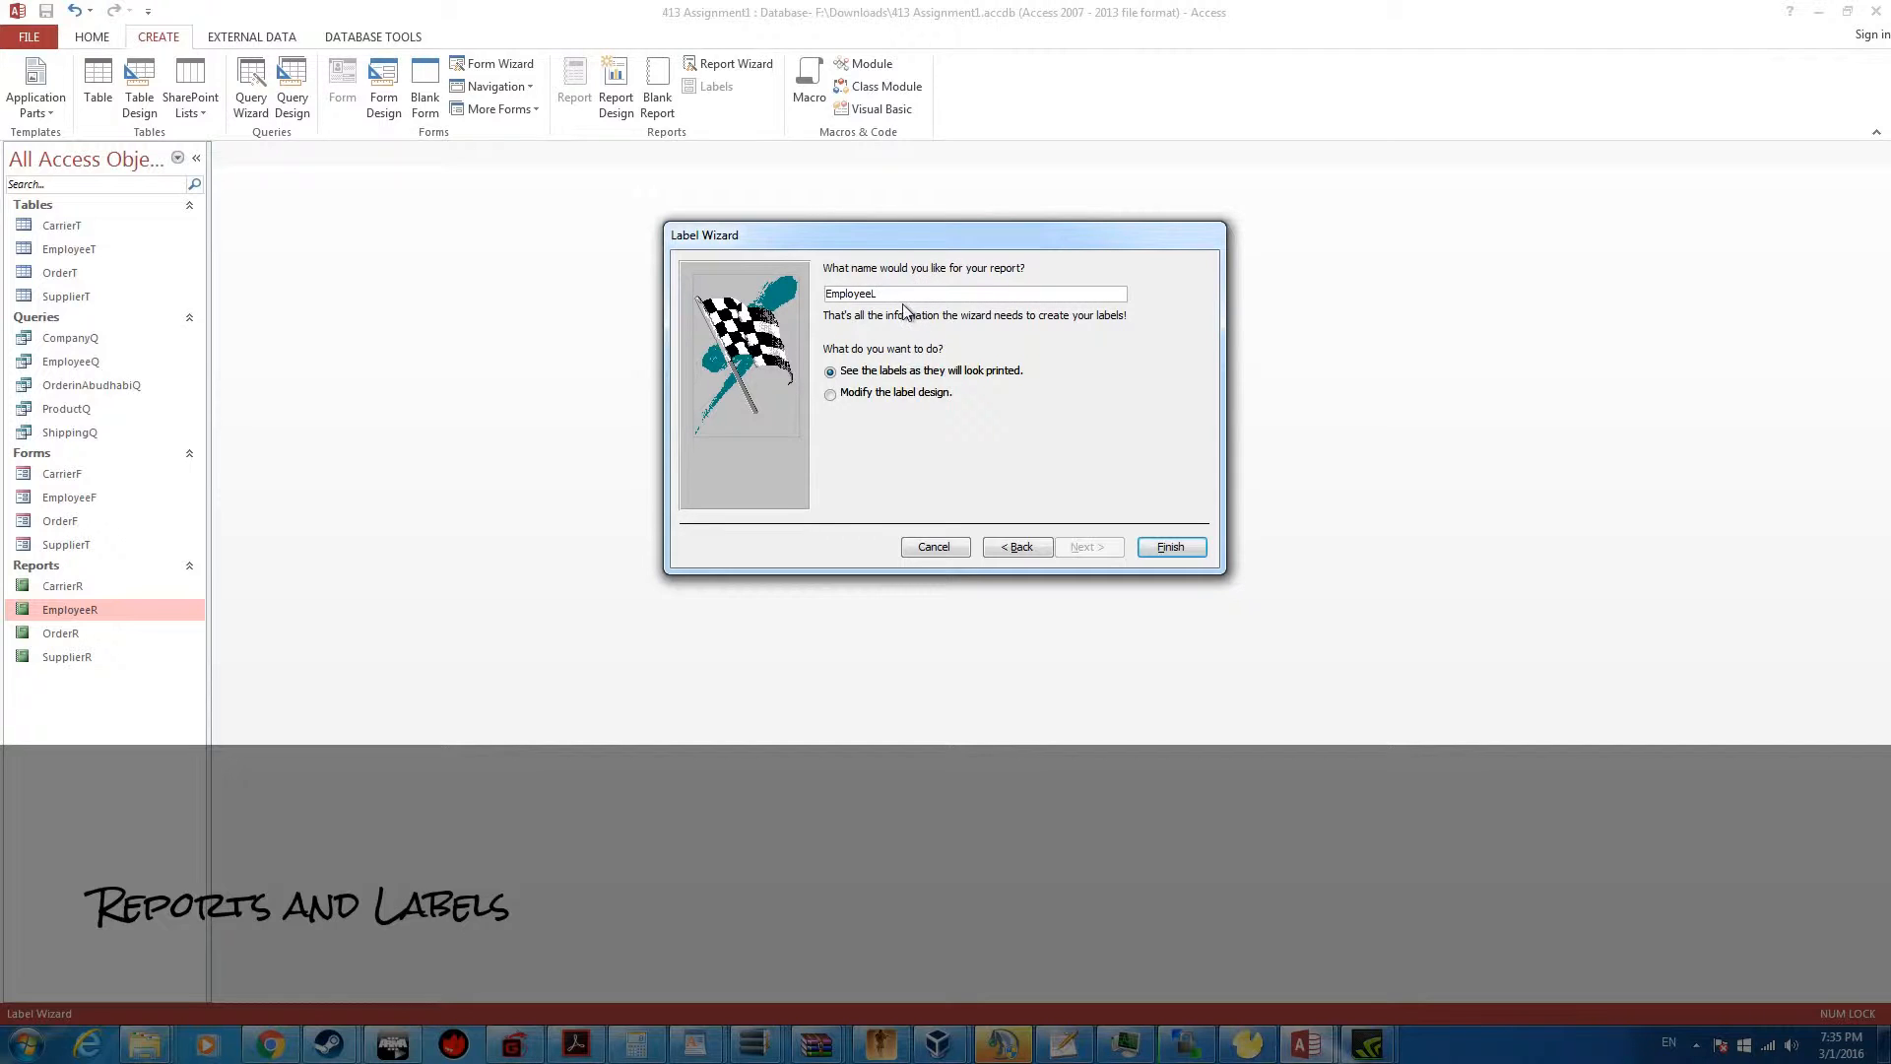
left_click(1190, 554)
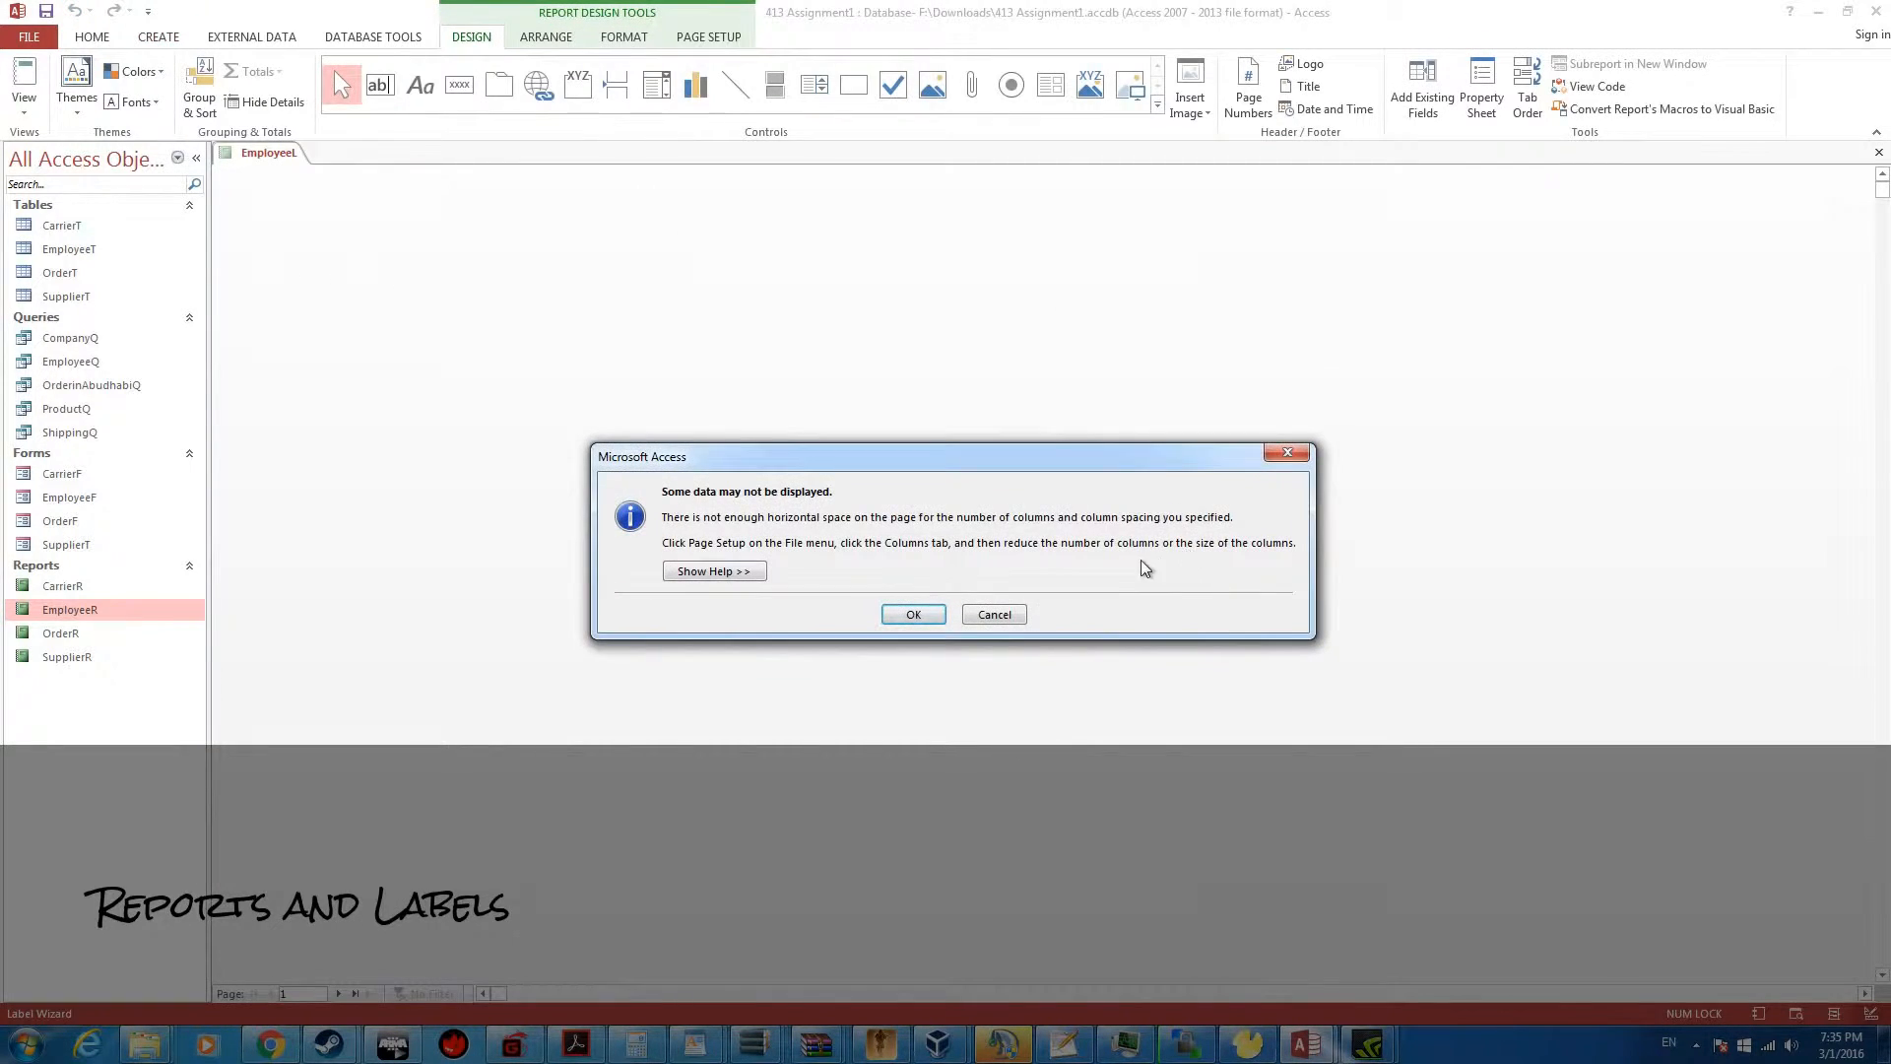
left_click(914, 614)
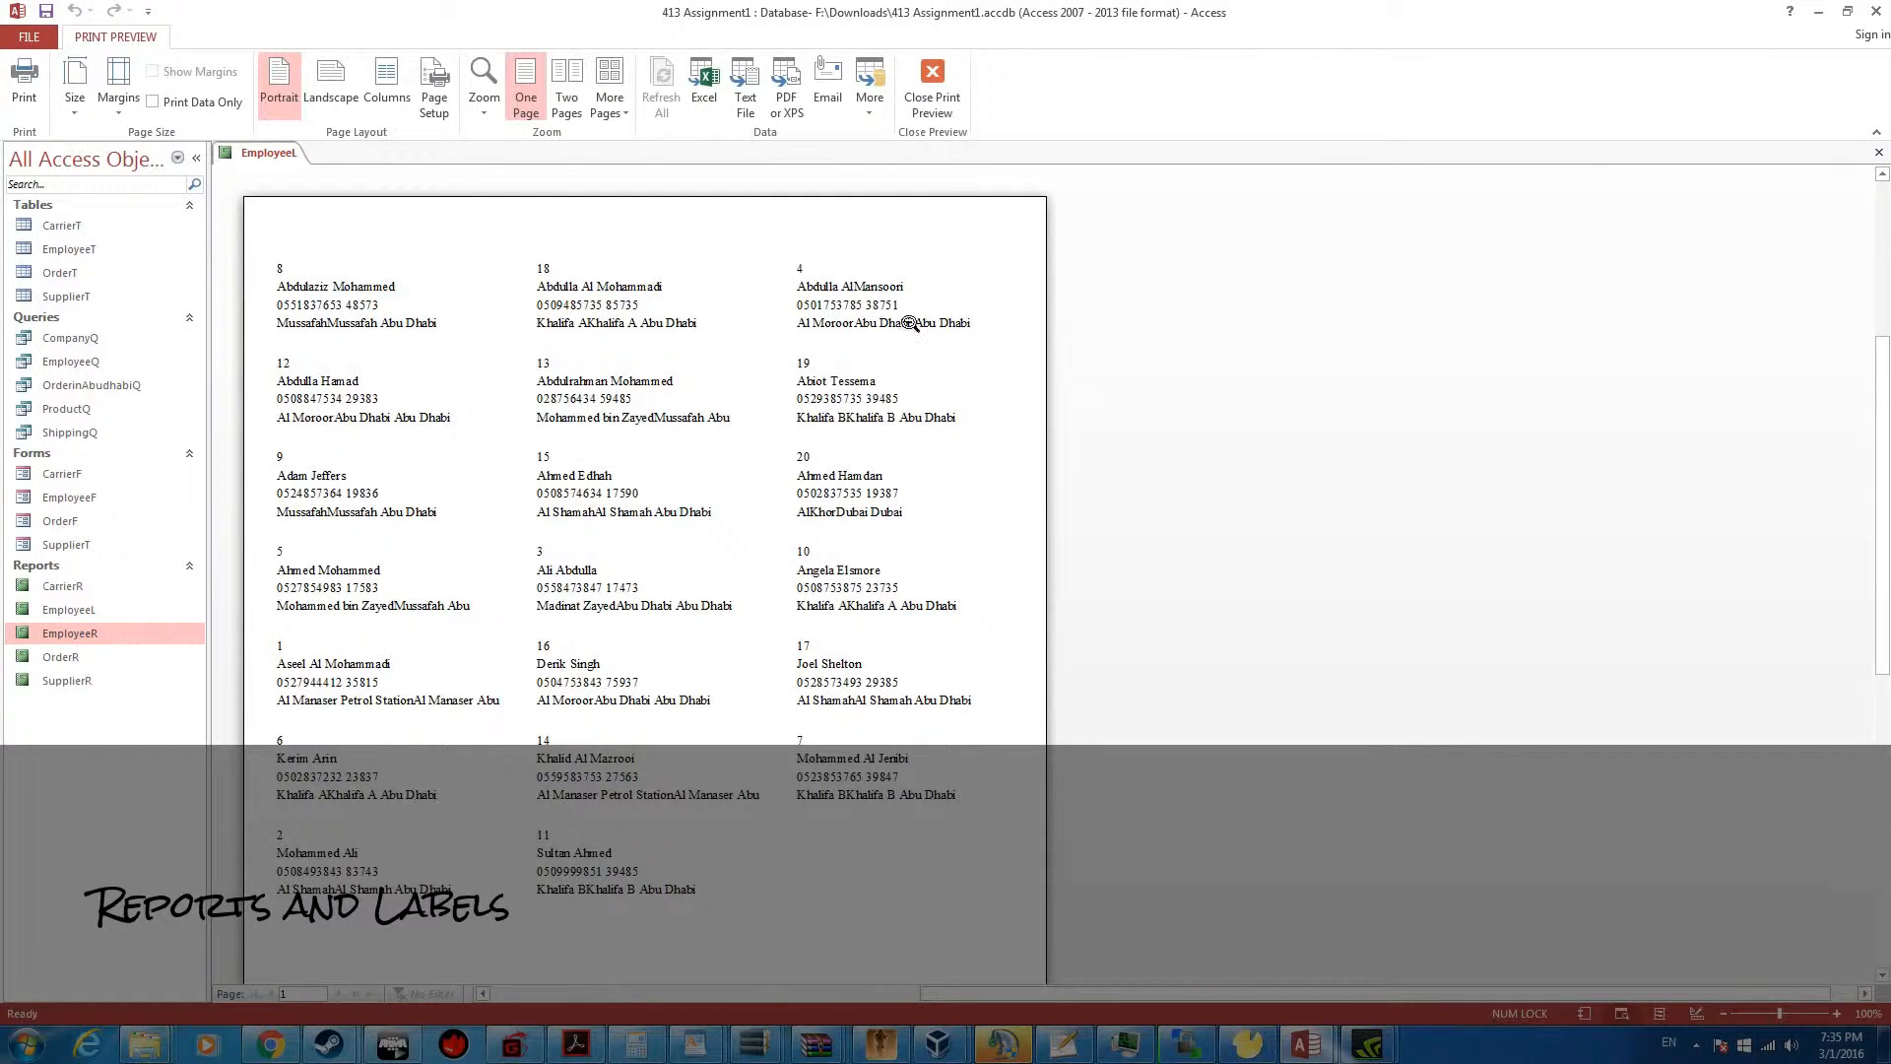